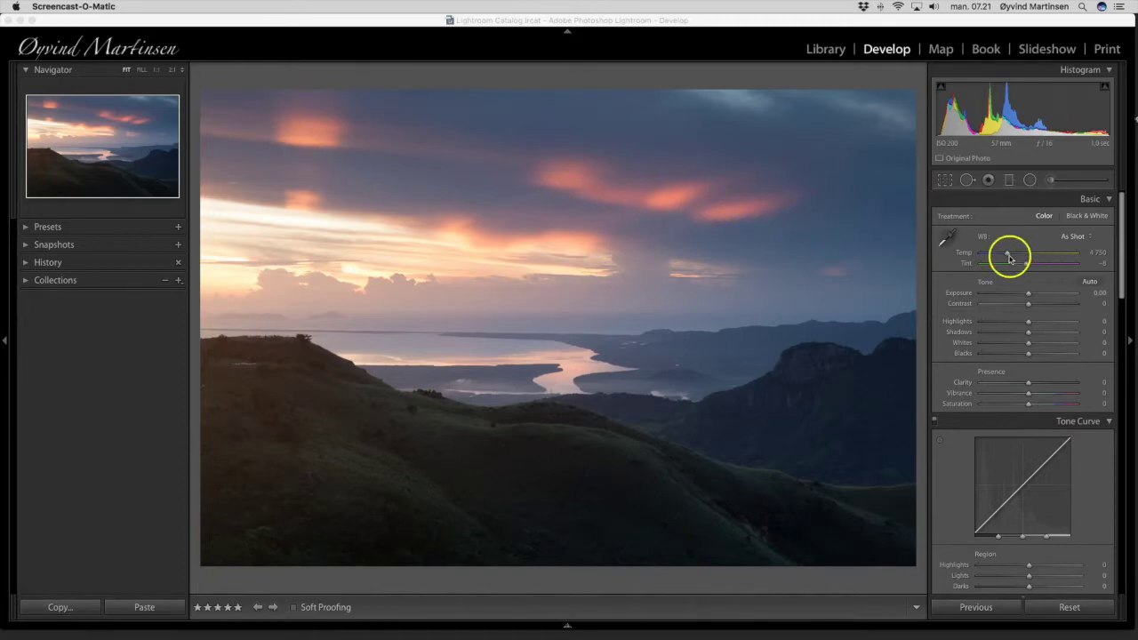
Step: Warm the sunset photo's white balance by setting the Temp to 5788
left_click(1008, 256)
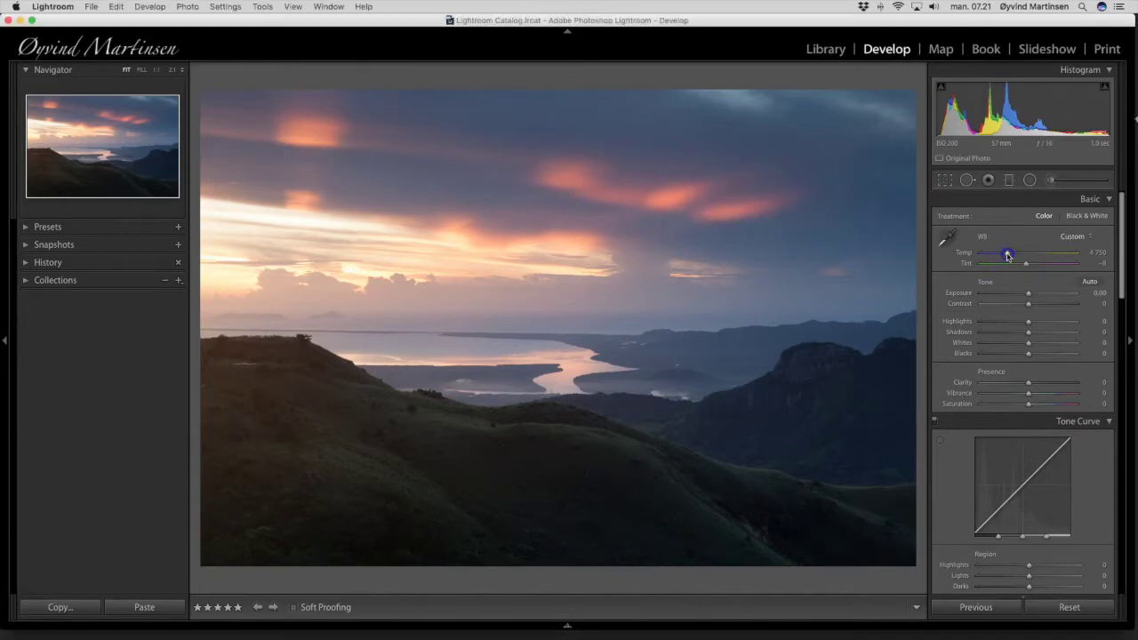
left_click_drag(1007, 256, 1010, 256)
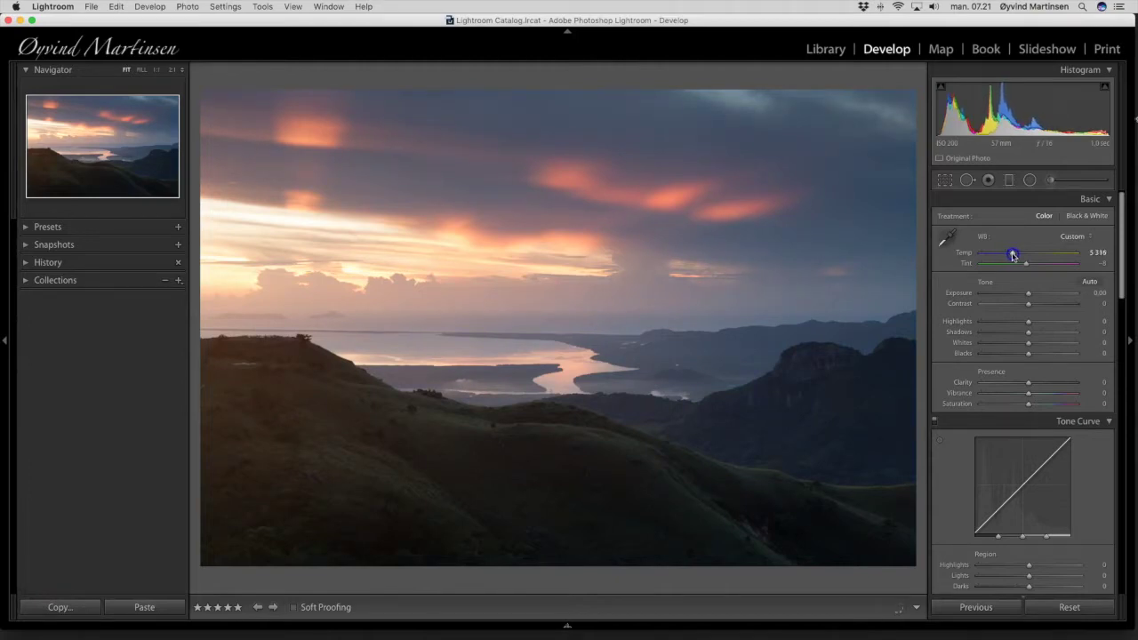
mouse_move(1012, 255)
left_mouse_down()
mouse_move(1001, 257)
mouse_move(1041, 256)
mouse_move(1029, 259)
left_mouse_up()
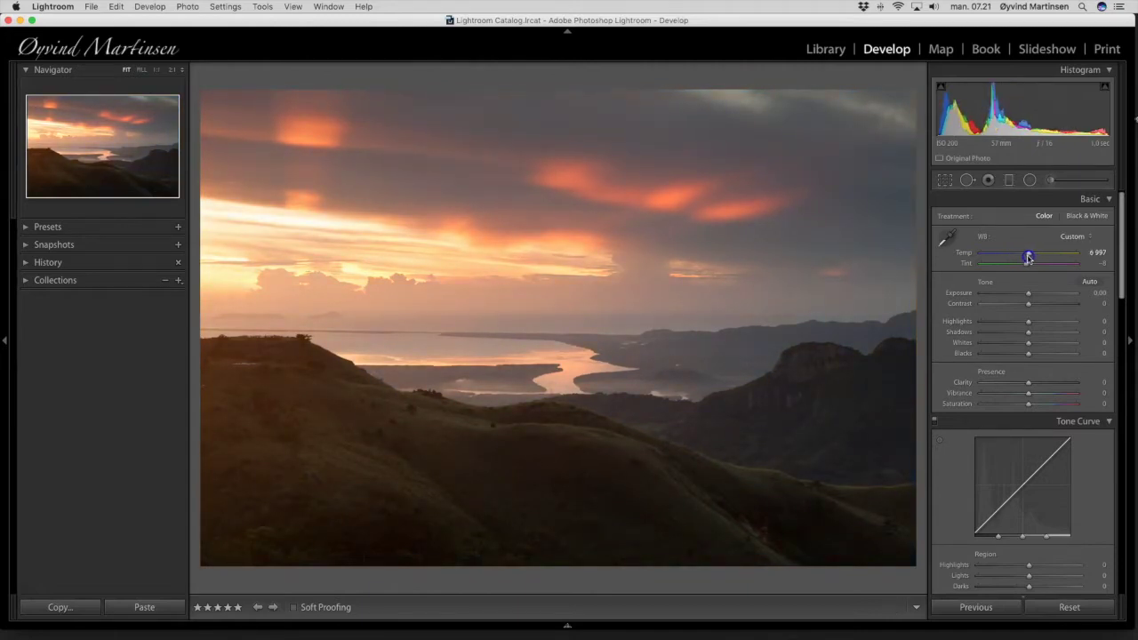
left_click_drag(1027, 258, 1026, 258)
left_click_drag(1025, 258, 1023, 258)
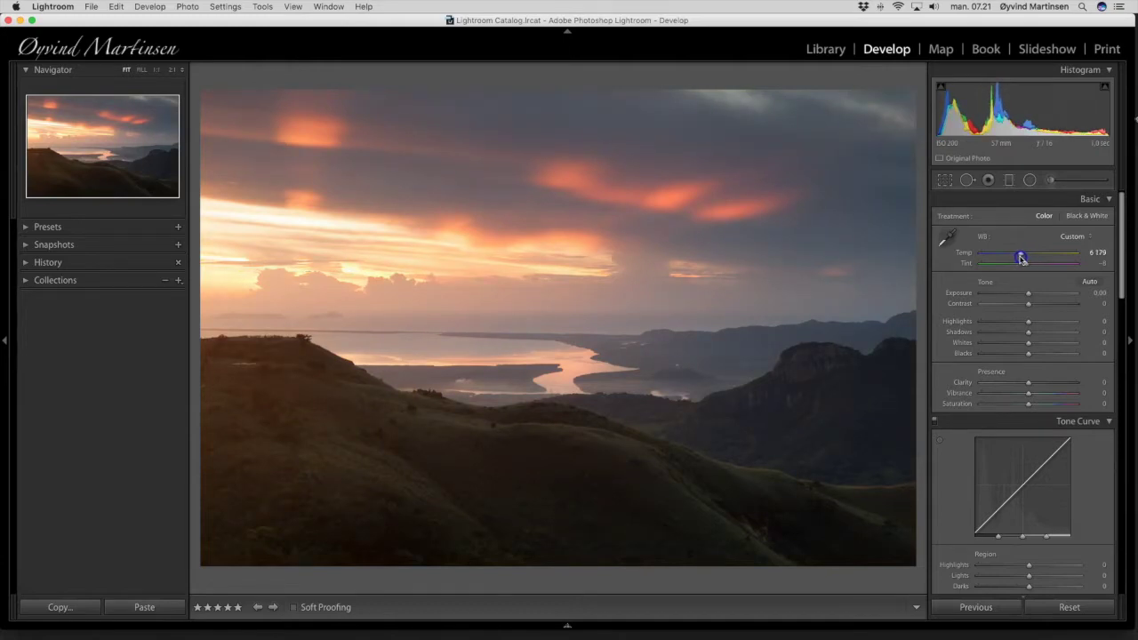
left_click_drag(1022, 257, 1020, 258)
left_click_drag(1020, 257, 1018, 257)
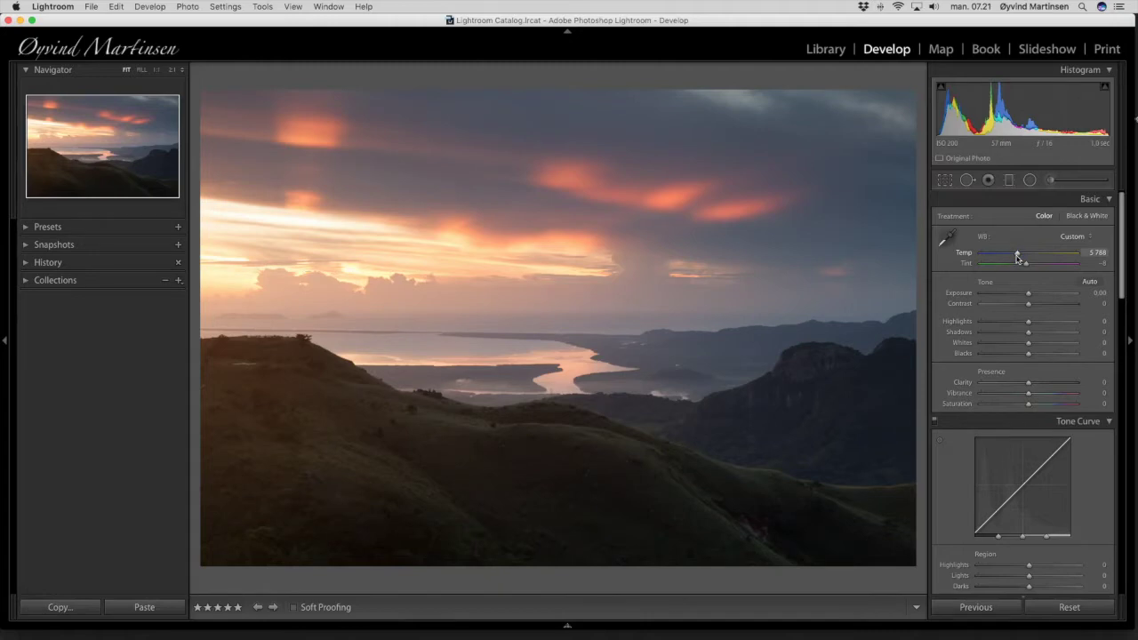
Step: Set the sunset photo's Contrast to +25 and its Clarity to +25
left_click_drag(1028, 306, 1040, 308)
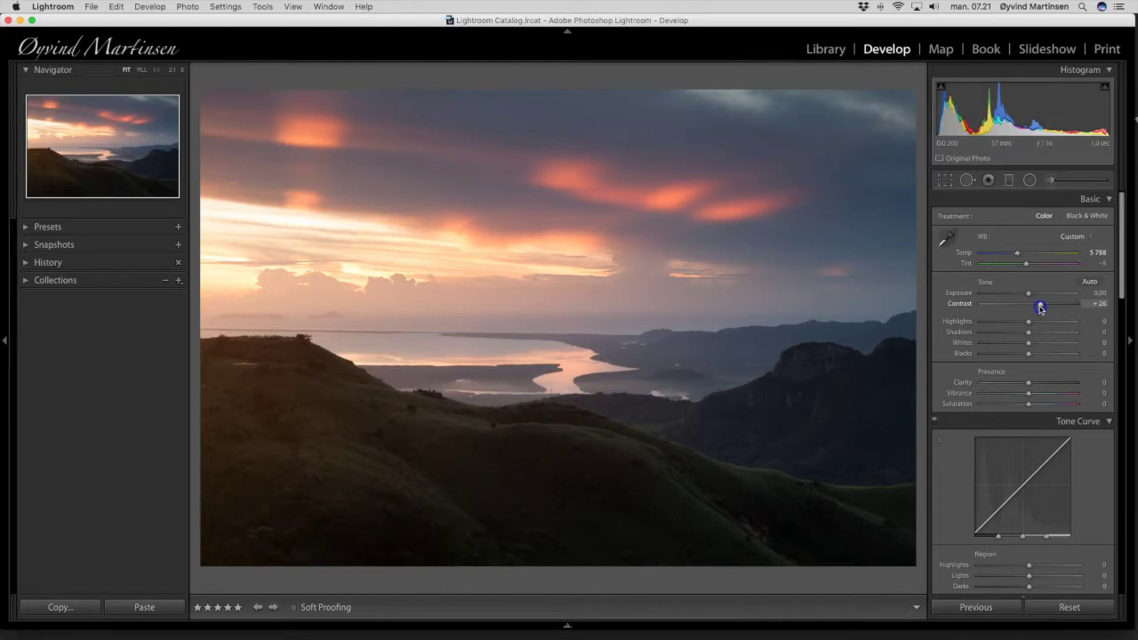
left_click(1027, 383)
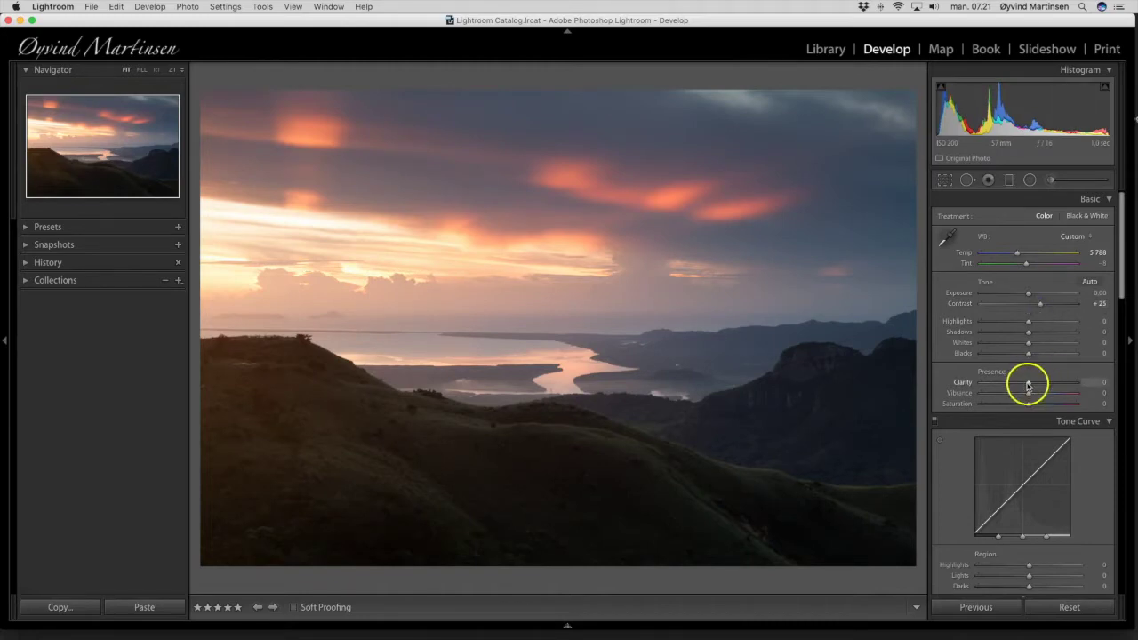
left_click_drag(1028, 384, 1041, 385)
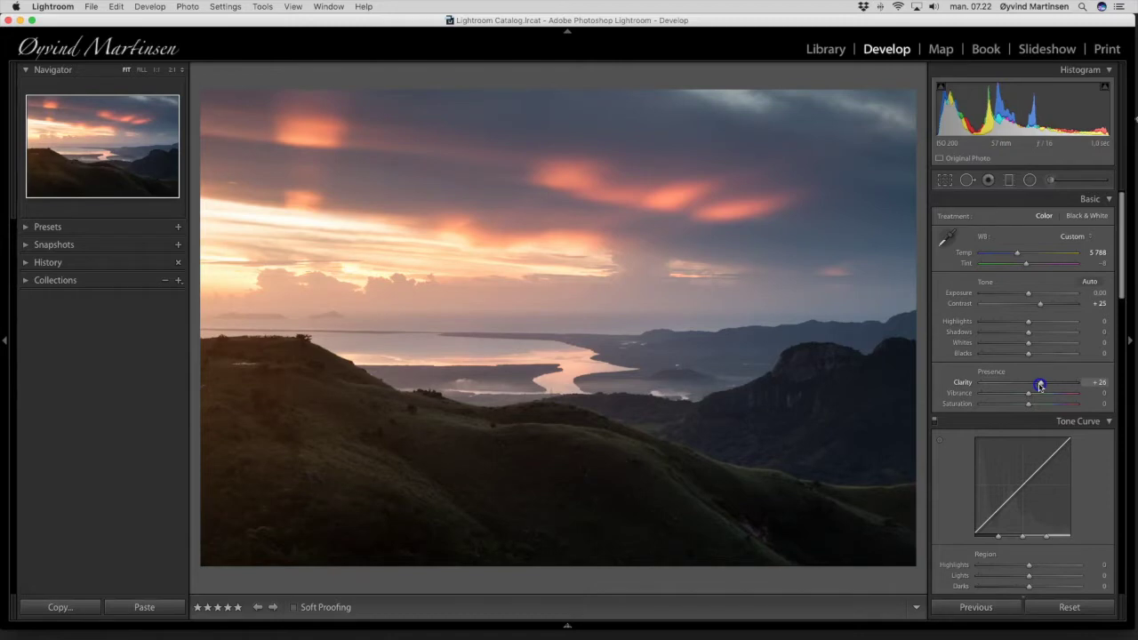
Step: Boost the colours with Vibrance +45 and Saturation +13, and cool the white balance to a Temp of 5410
mouse_move(1029, 396)
left_mouse_down()
mouse_move(1050, 396)
mouse_move(1033, 406)
left_mouse_up()
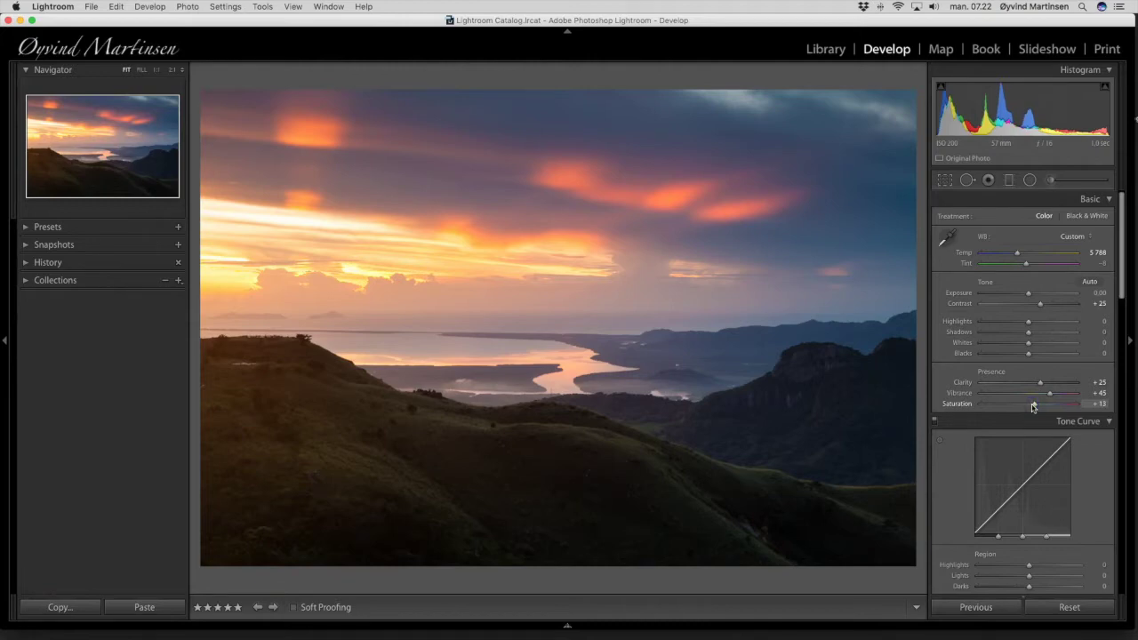
left_click_drag(1033, 407, 1035, 406)
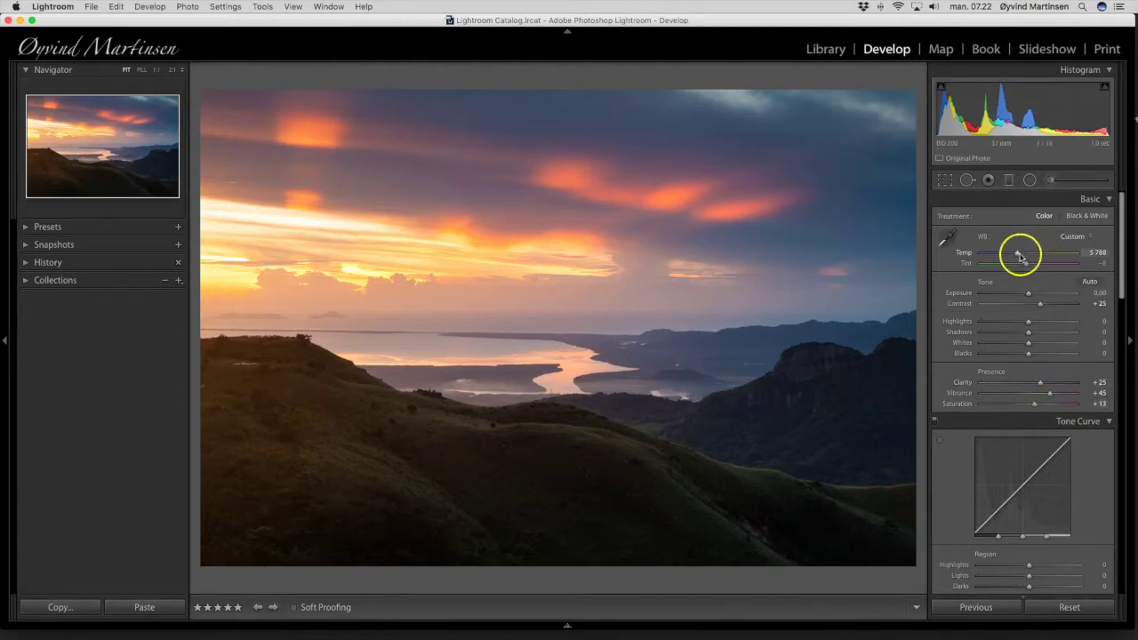
left_click_drag(1019, 255, 1015, 256)
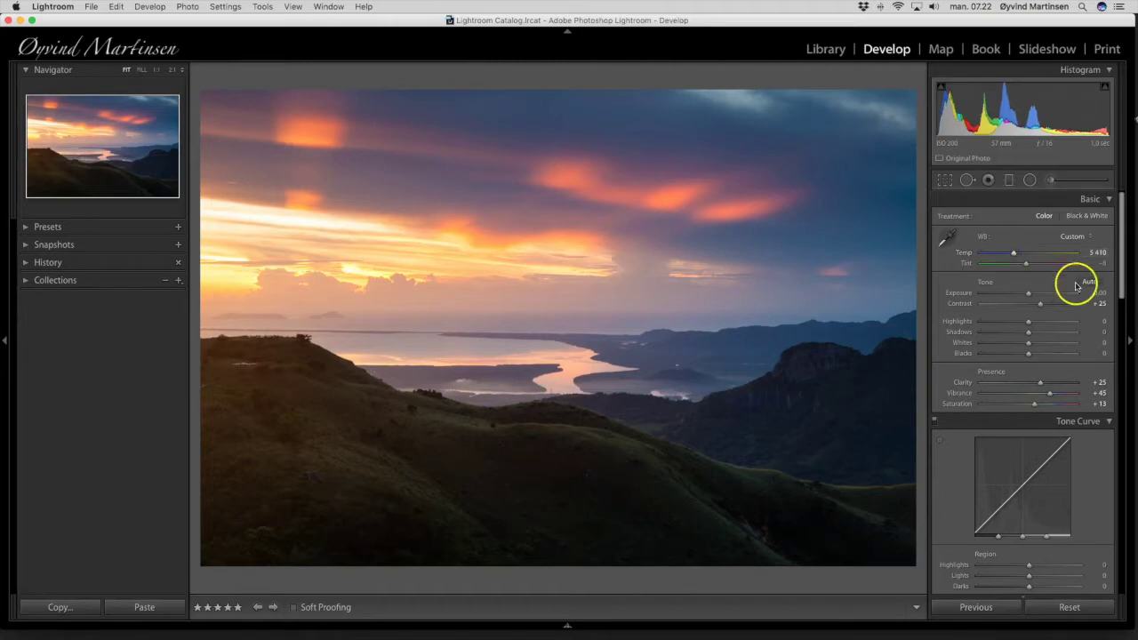
Step: Sharpen the photo with Amount 58, Radius 1.1 and Masking 40, using the edge mask preview to judge the masking
scroll(1058, 358, "down", 5)
scroll(1058, 357, "down", 8)
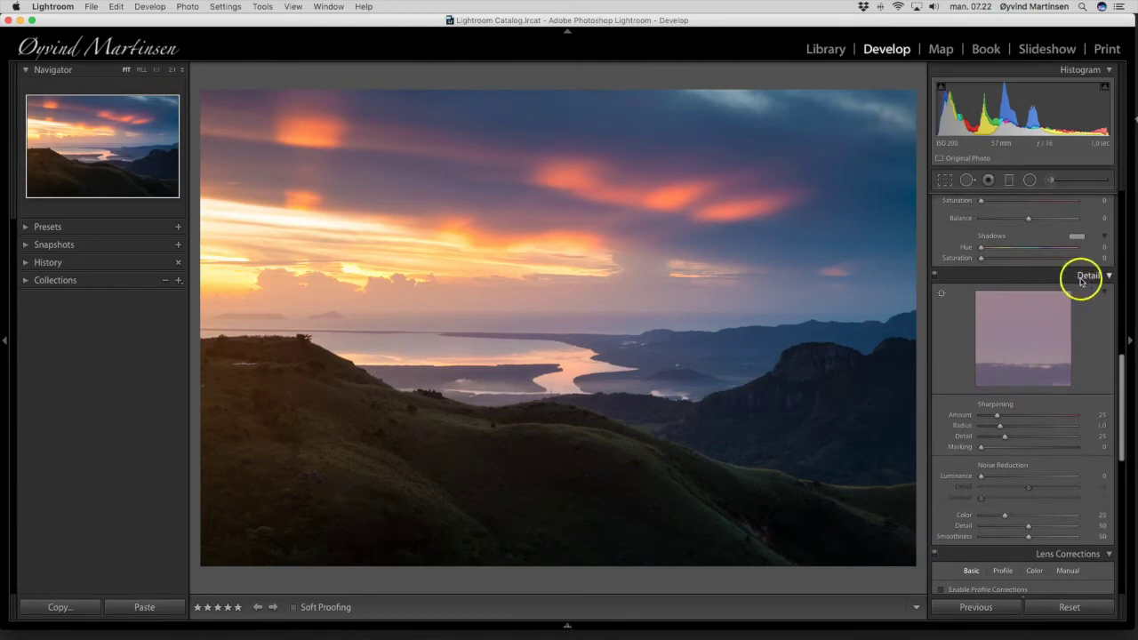
left_click_drag(998, 420, 1016, 419)
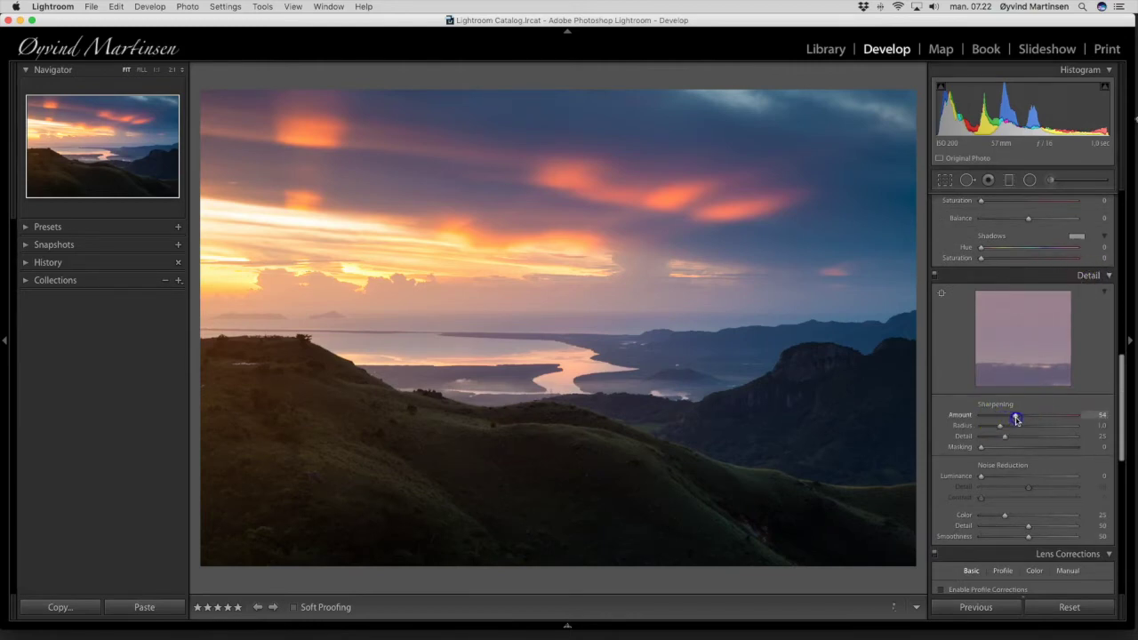
left_click_drag(1000, 426, 1002, 430)
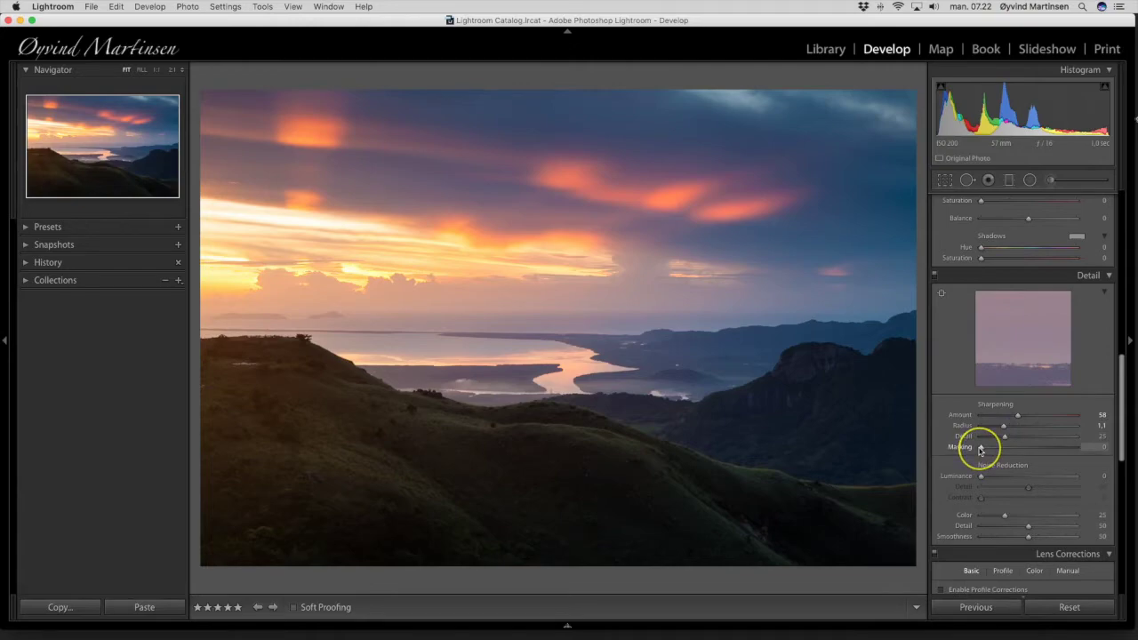
key("alt")
left_click_drag(981, 451, 1014, 450)
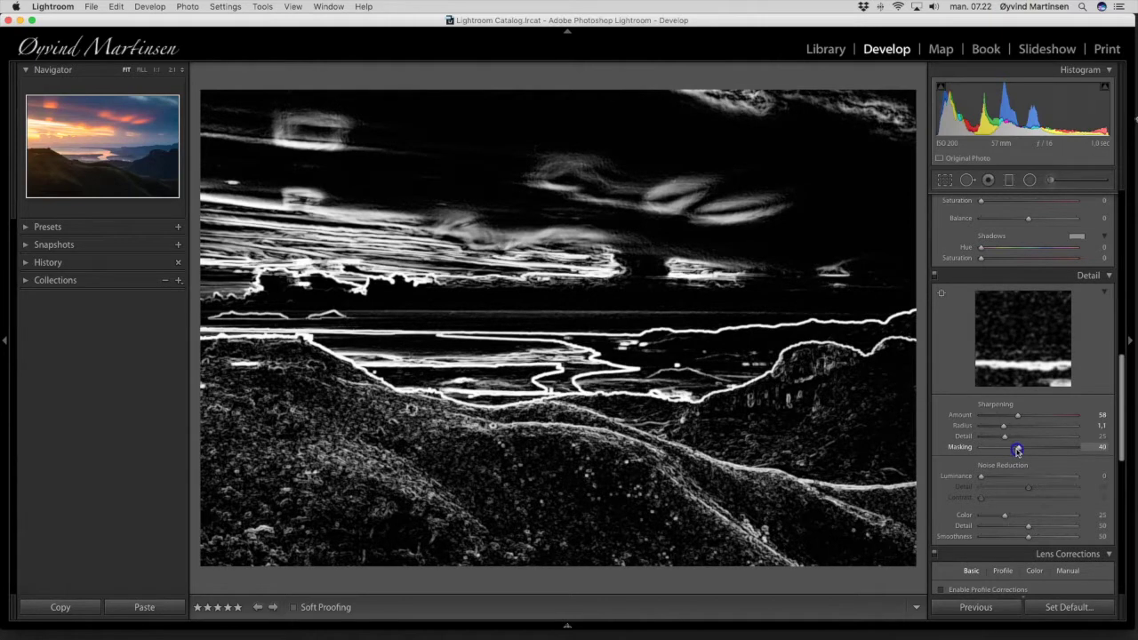
left_click_drag(1018, 451, 1016, 451)
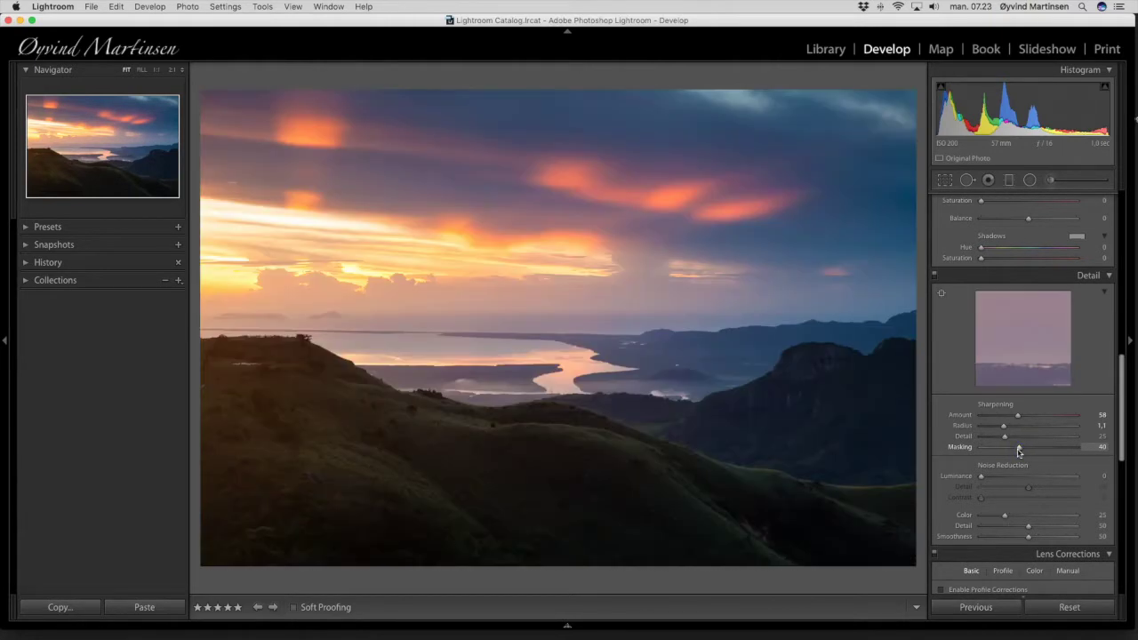
Step: Enable lens profile corrections and show the lens profile settings
scroll(1018, 450, "down", 5)
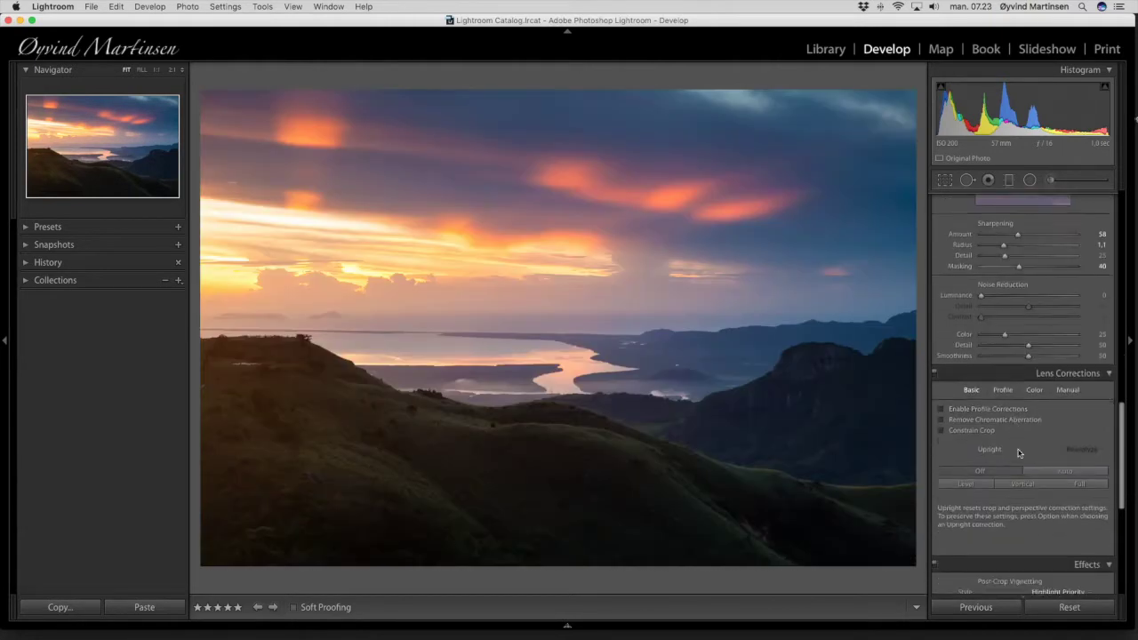
left_click(942, 396)
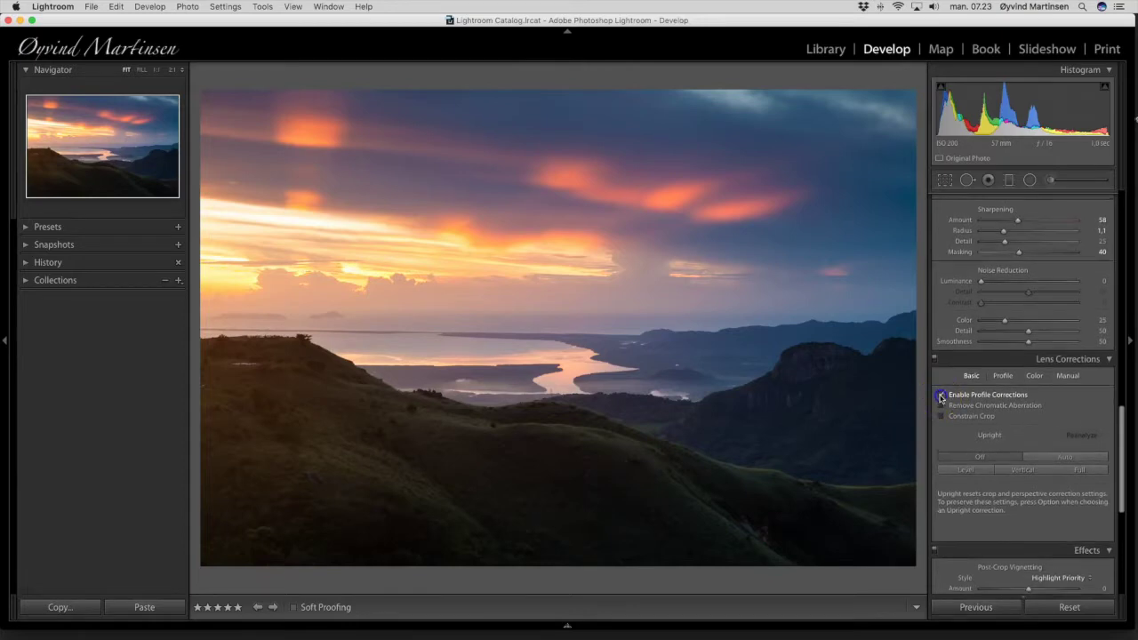
left_click(1003, 376)
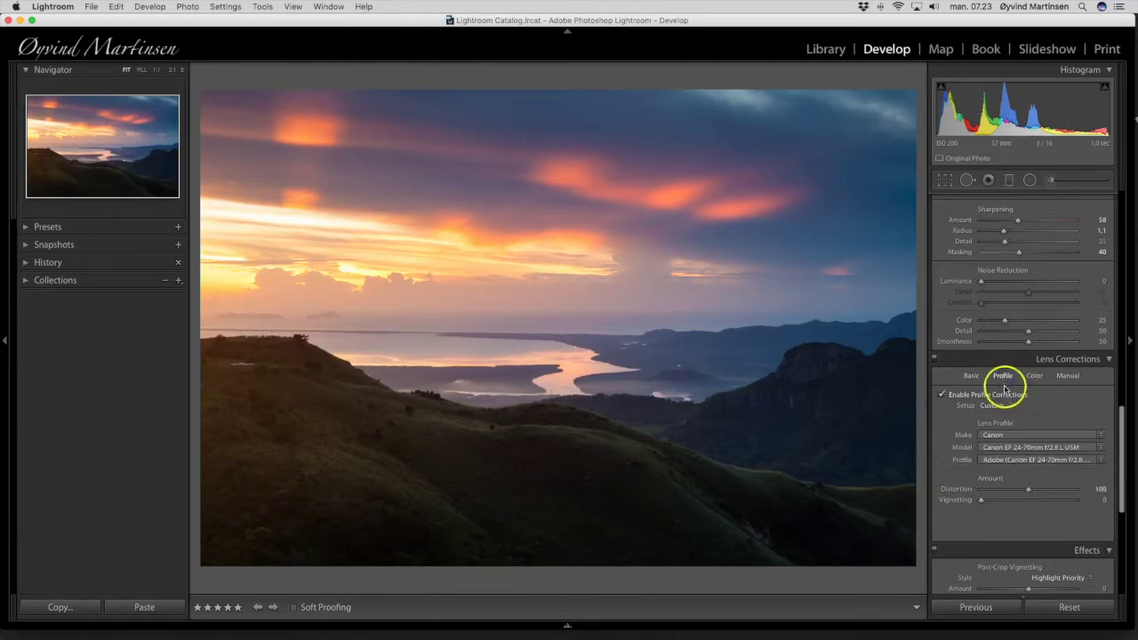
Step: Lift the photo's dark areas by setting the basic Shadows adjustment to +38
scroll(975, 387, "down", 4)
scroll(975, 387, "down", 1)
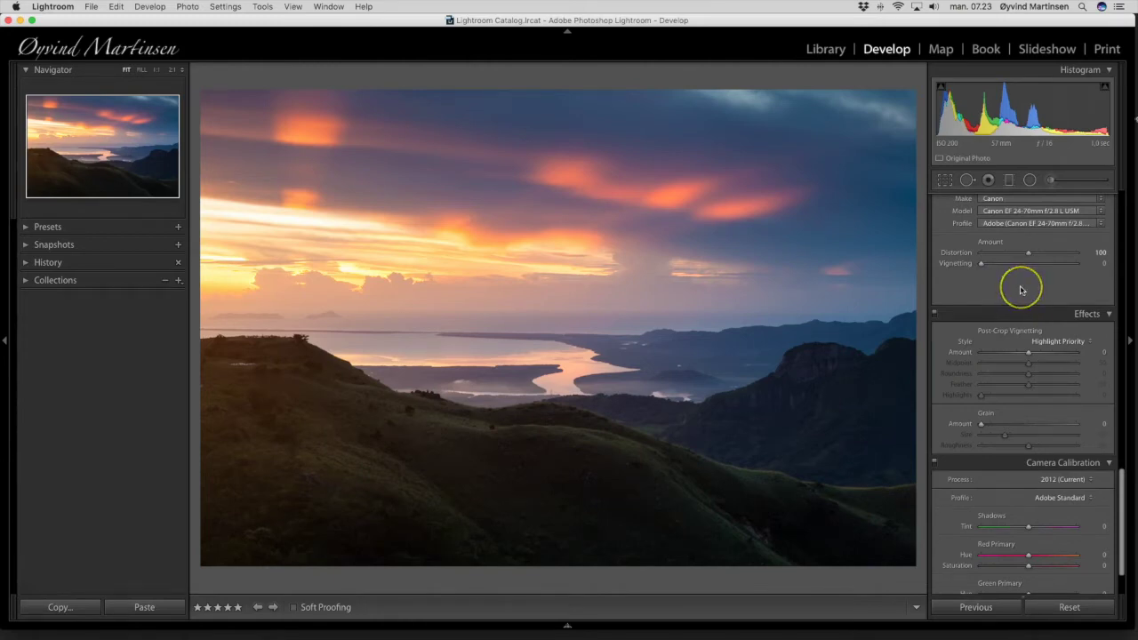
scroll(1022, 289, "up", 6)
scroll(1022, 289, "up", 8)
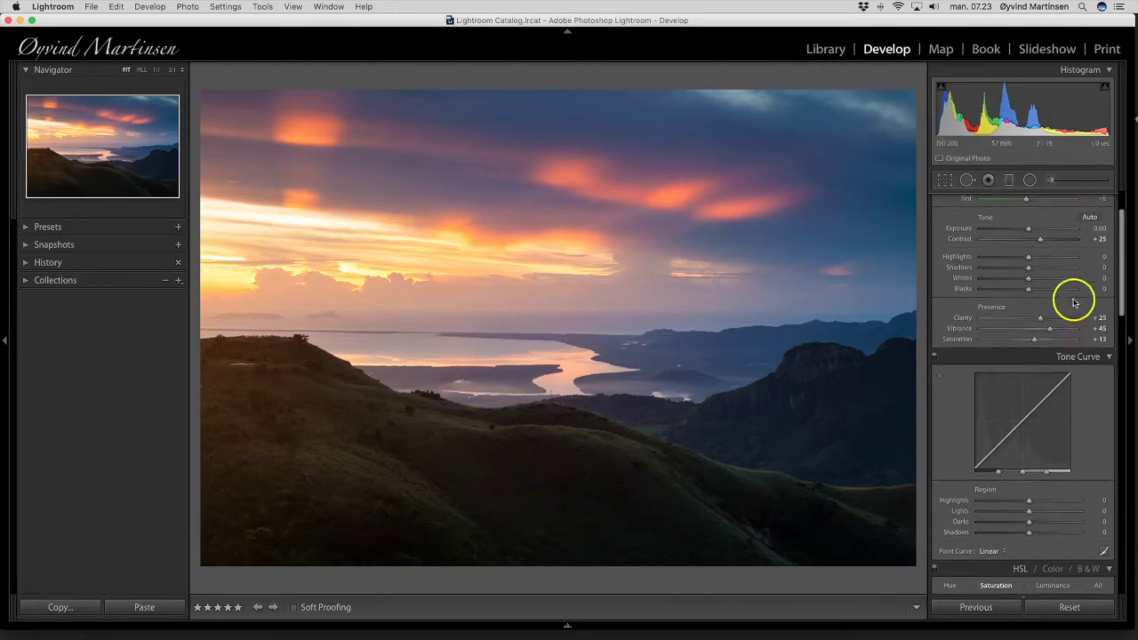
scroll(1040, 313, "up", 1)
scroll(1040, 313, "up", 1)
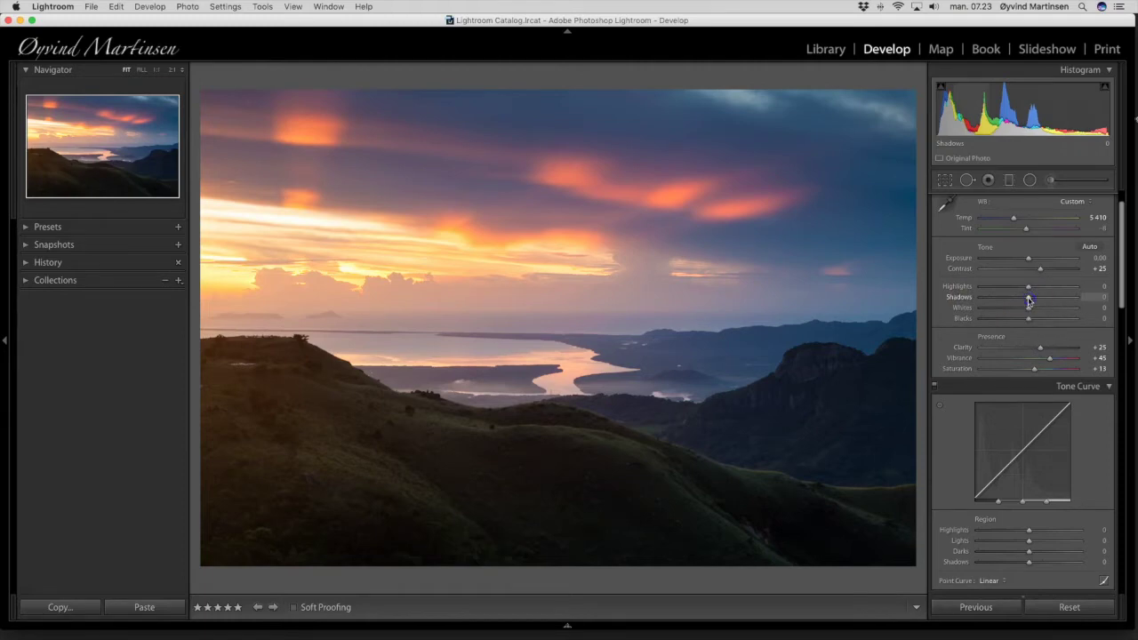
mouse_move(1032, 301)
left_mouse_down()
mouse_move(1074, 301)
mouse_move(1052, 302)
left_mouse_up()
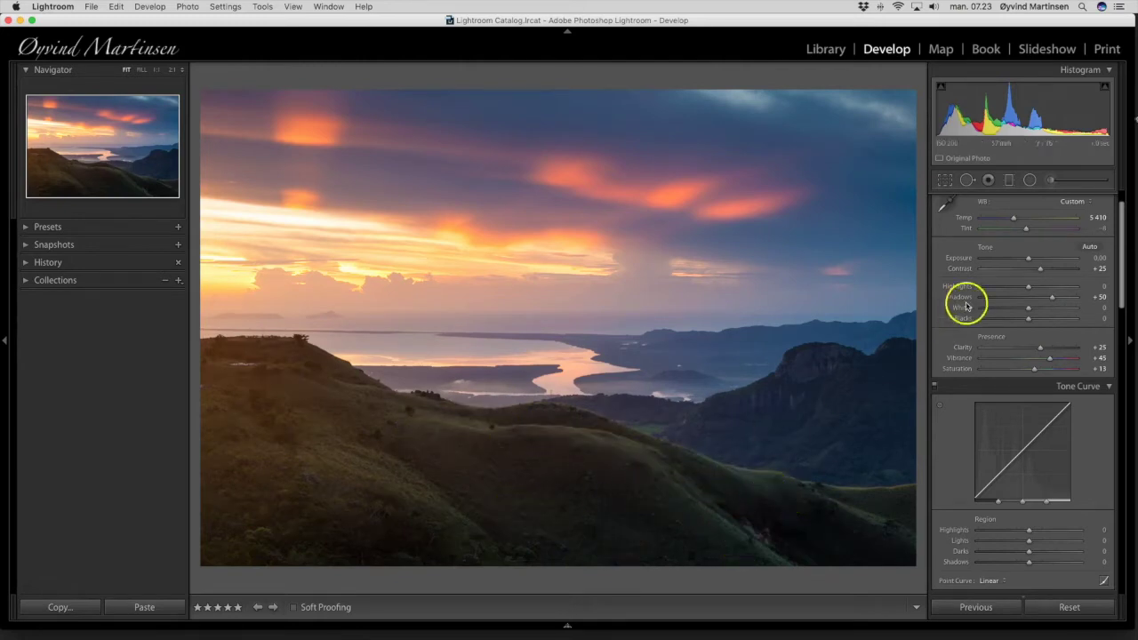
left_click_drag(1050, 299, 1043, 300)
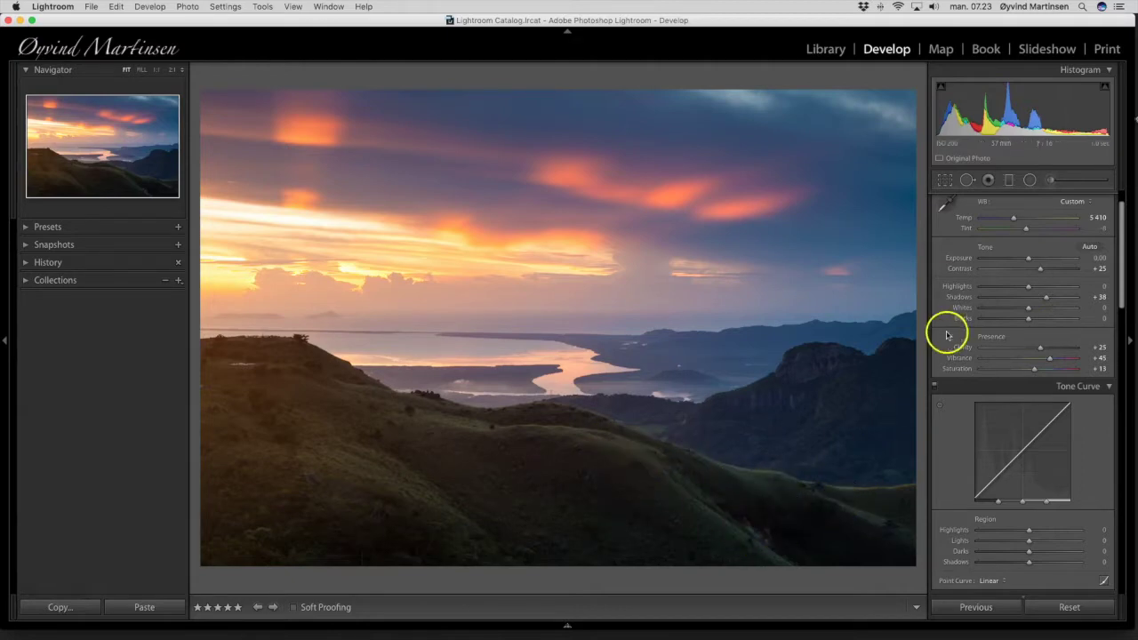
Step: Paint over the foreground hillside with an adjustment brush of size 5.0 and Exposure 0.10
left_click(1051, 181)
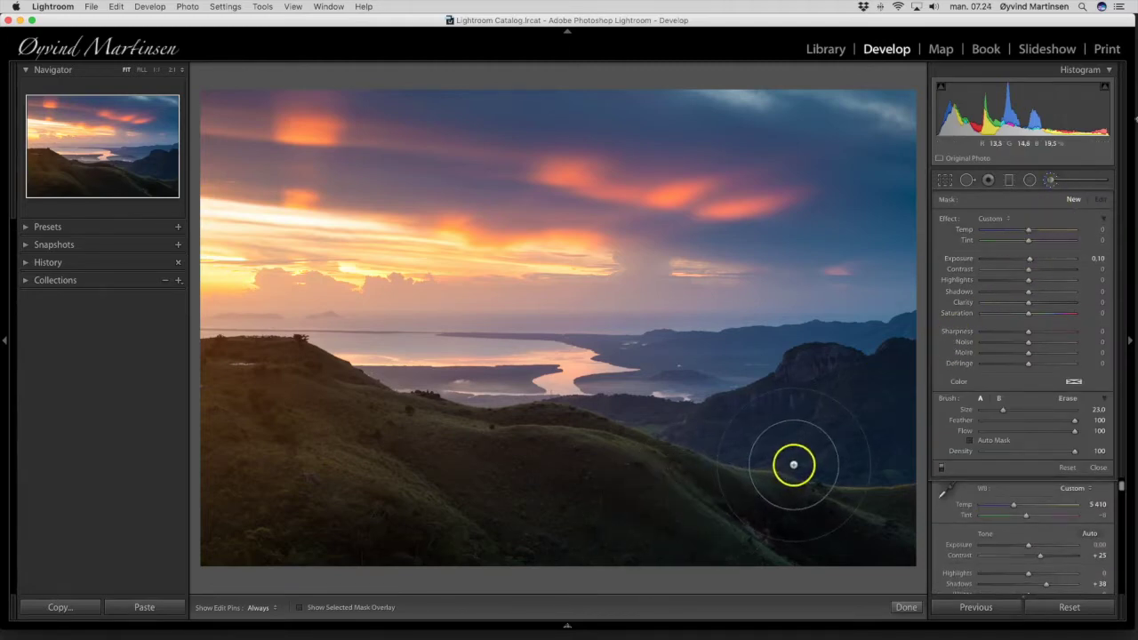
scroll(795, 465, "down", 3)
scroll(840, 437, "down", 2)
scroll(841, 438, "down", 3)
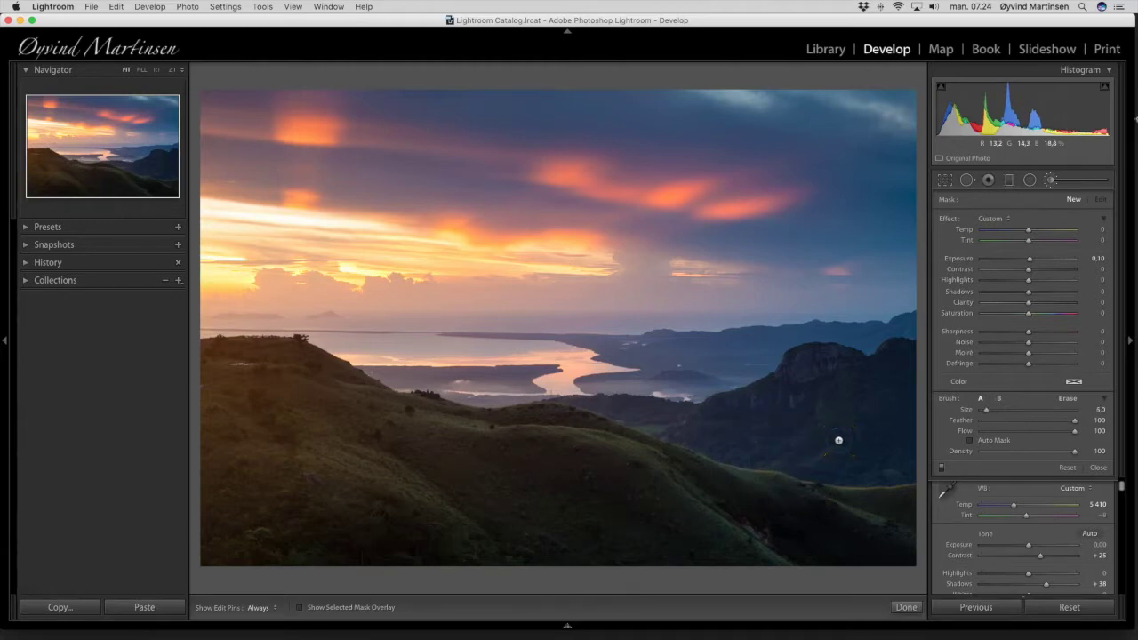
mouse_move(673, 495)
left_mouse_down()
mouse_move(675, 484)
mouse_move(617, 453)
mouse_move(785, 565)
mouse_move(774, 558)
left_mouse_up()
key("h")
Step: Set the brushed hillside adjustment's Exposure to 0.15 and close the adjustment brush
left_click(1030, 257)
mouse_move(1051, 263)
left_mouse_down()
mouse_move(1067, 255)
mouse_move(1028, 264)
left_mouse_up()
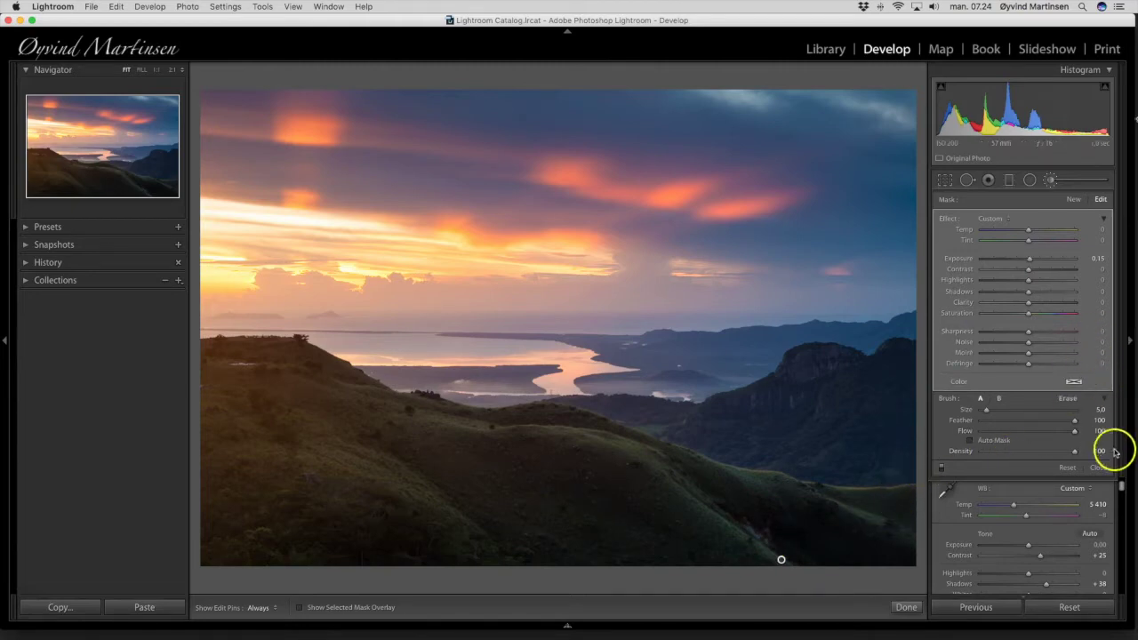
left_click(1100, 474)
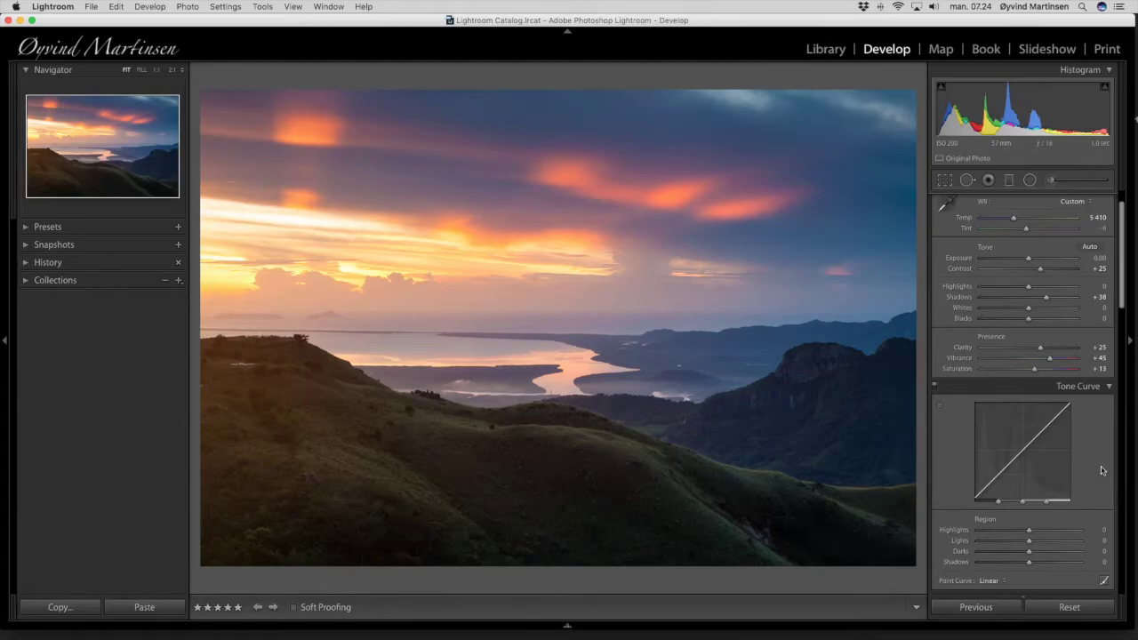
key("super+Return")
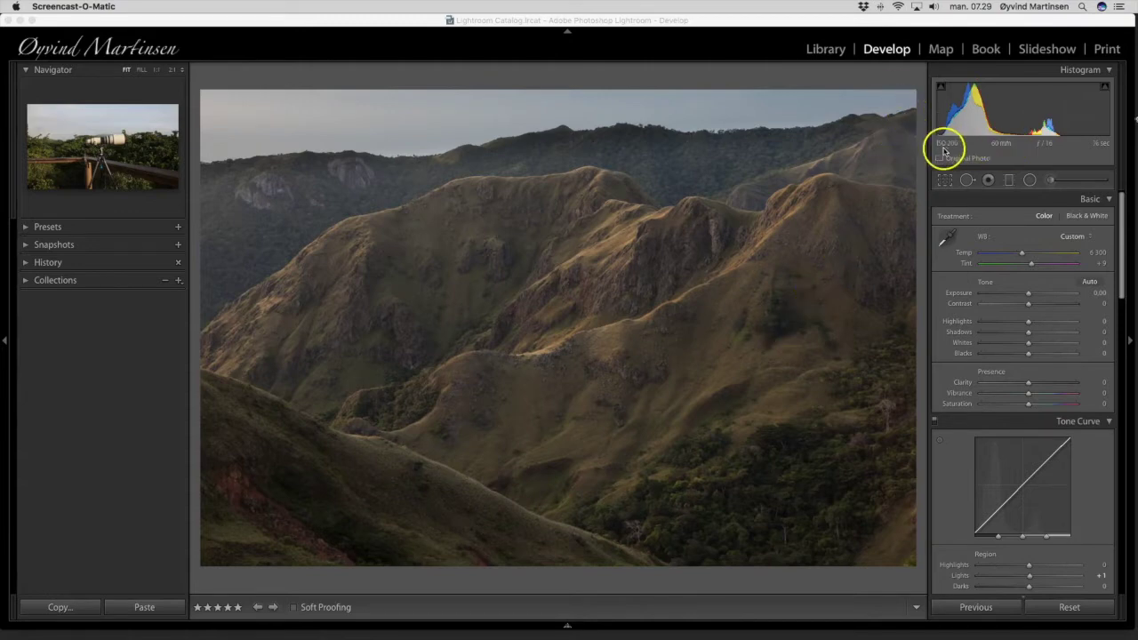
left_click(998, 150)
Step: Set the mountain photo's Temp to 6027 and its Contrast to +32
left_click(1022, 256)
left_click_drag(1023, 256, 1021, 256)
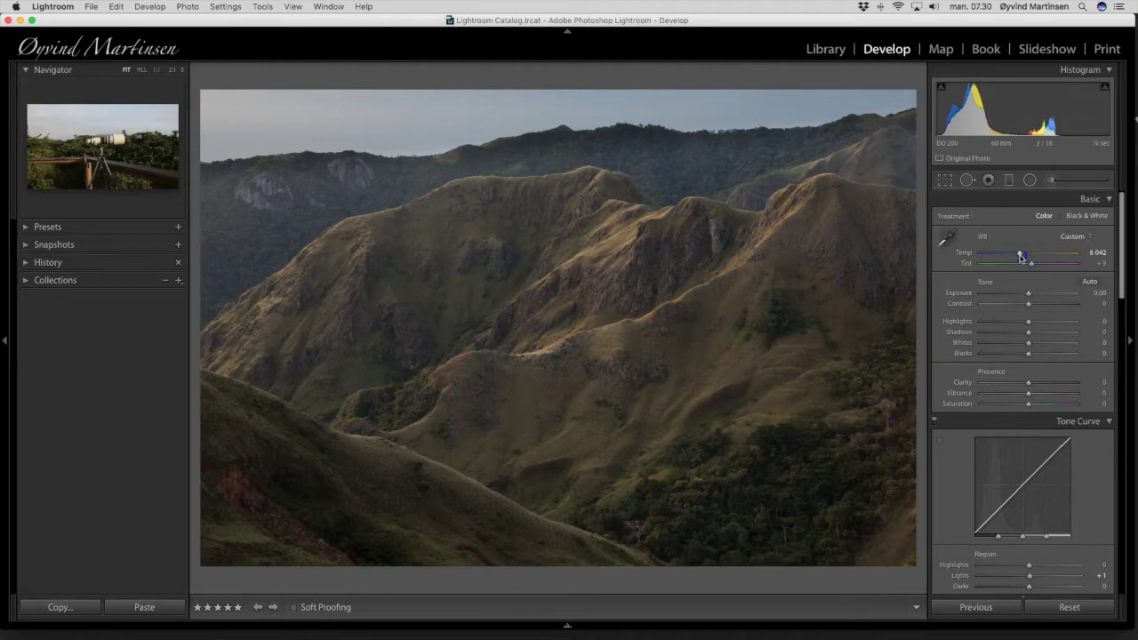
left_click_drag(1021, 257, 1021, 258)
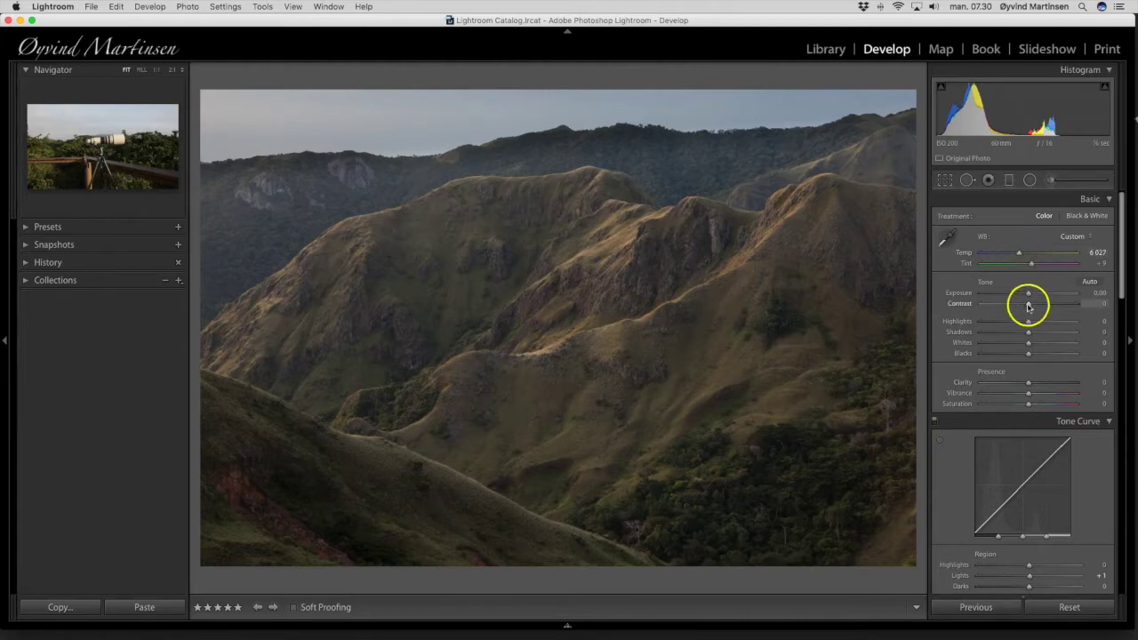
left_click_drag(1028, 307, 1042, 307)
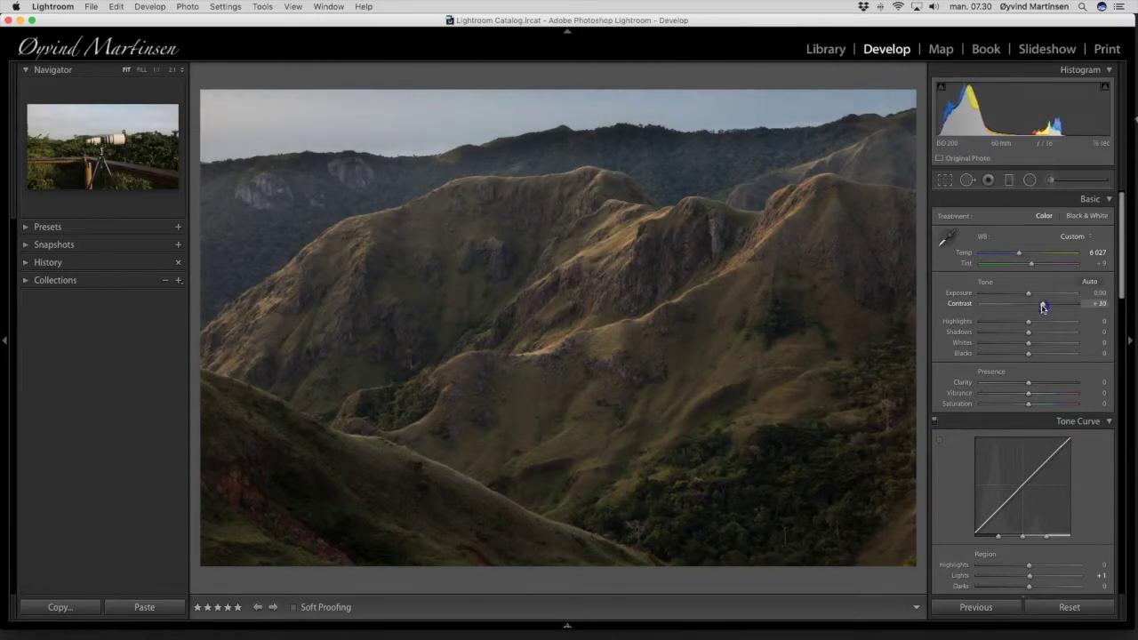
left_click_drag(1043, 308, 1044, 308)
Step: Set the mountain photo's Shadows to −24 and its presence to Clarity +25, Vibrance +46 and Saturation +12
left_click(1027, 331)
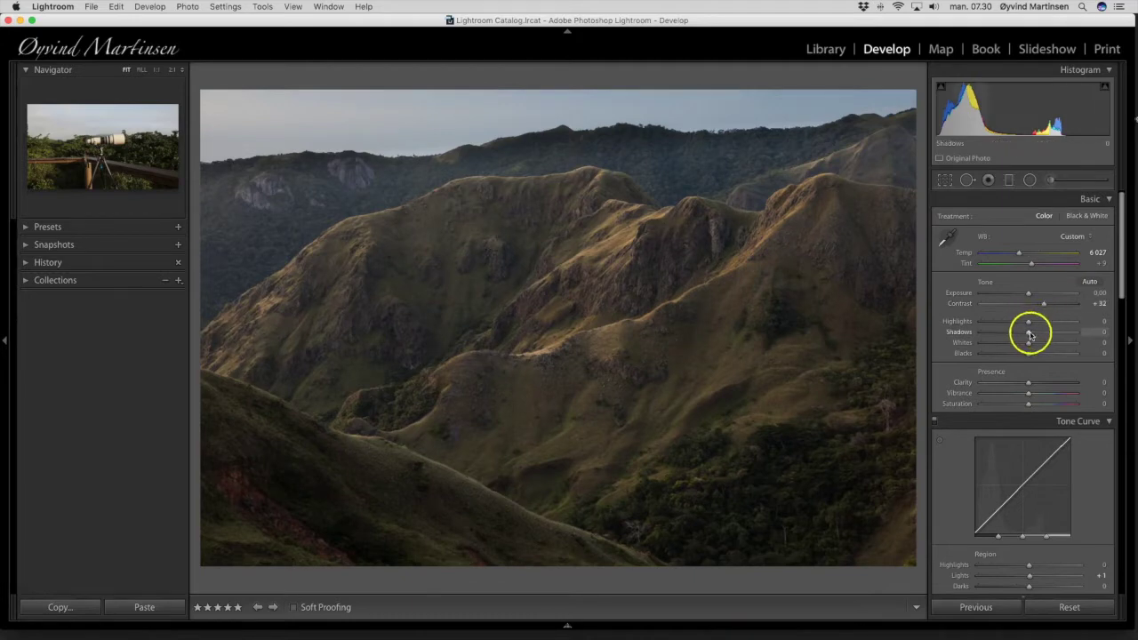
left_click_drag(1028, 336, 1018, 335)
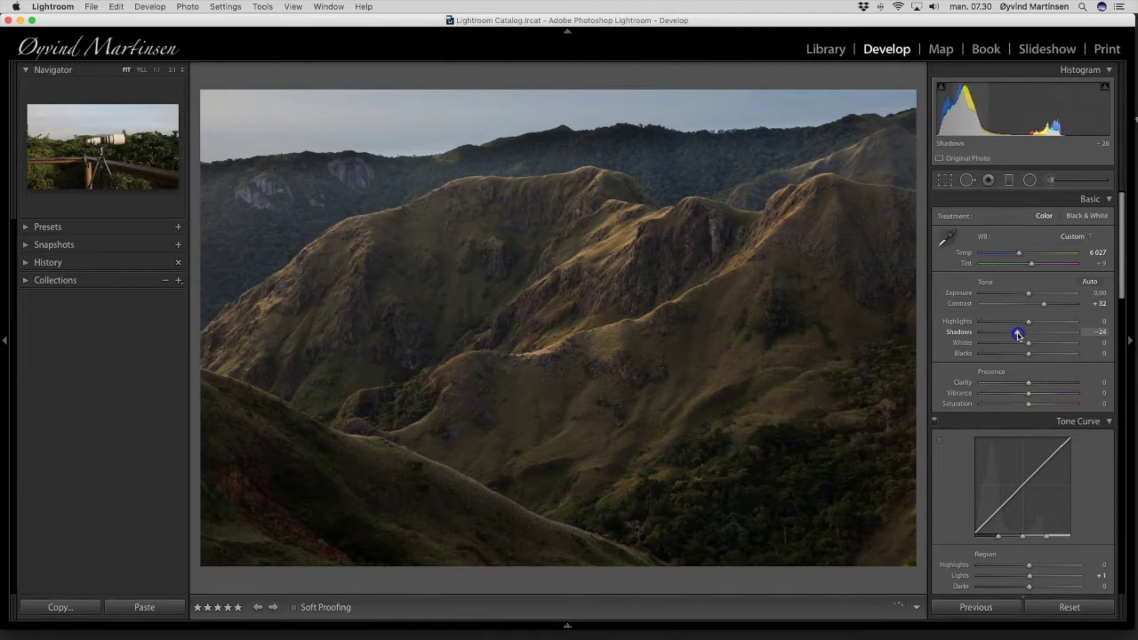
left_click_drag(1029, 385, 1039, 398)
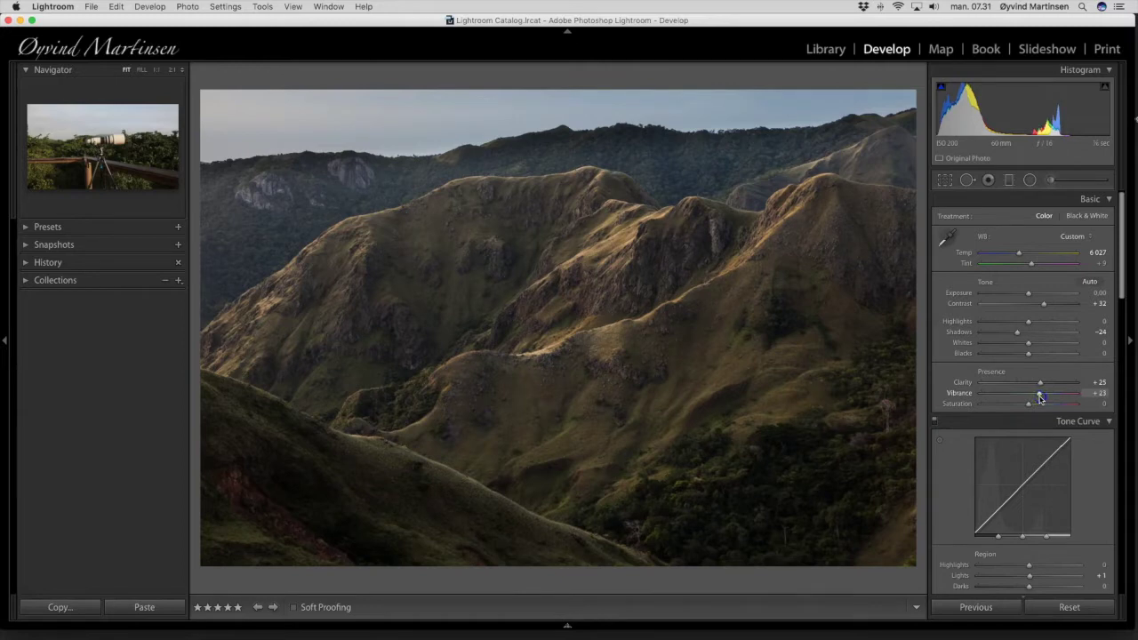
left_click_drag(1040, 397, 1051, 398)
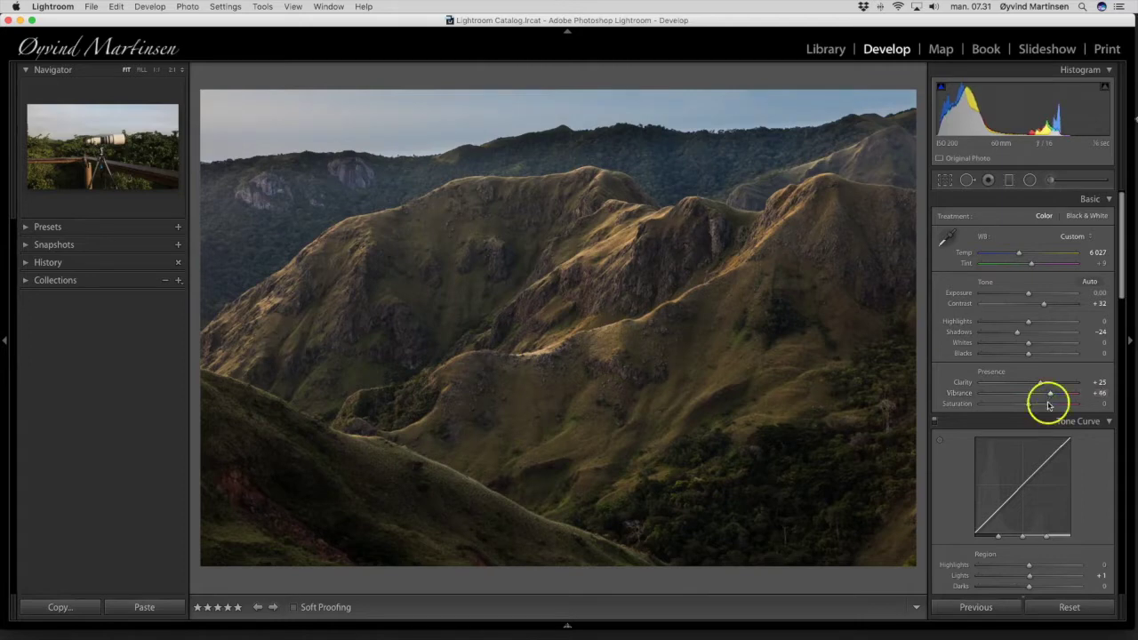
left_click_drag(1028, 406, 1028, 407)
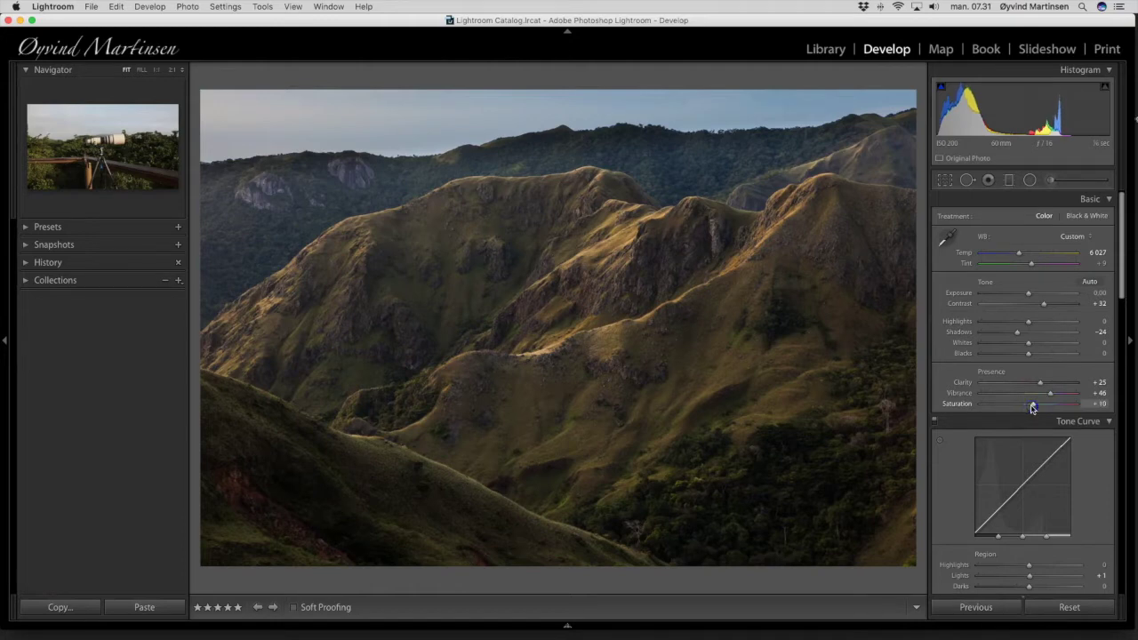
mouse_move(1033, 407)
left_mouse_down()
mouse_move(1056, 407)
mouse_move(988, 407)
mouse_move(1033, 409)
left_mouse_up()
left_click(1034, 409)
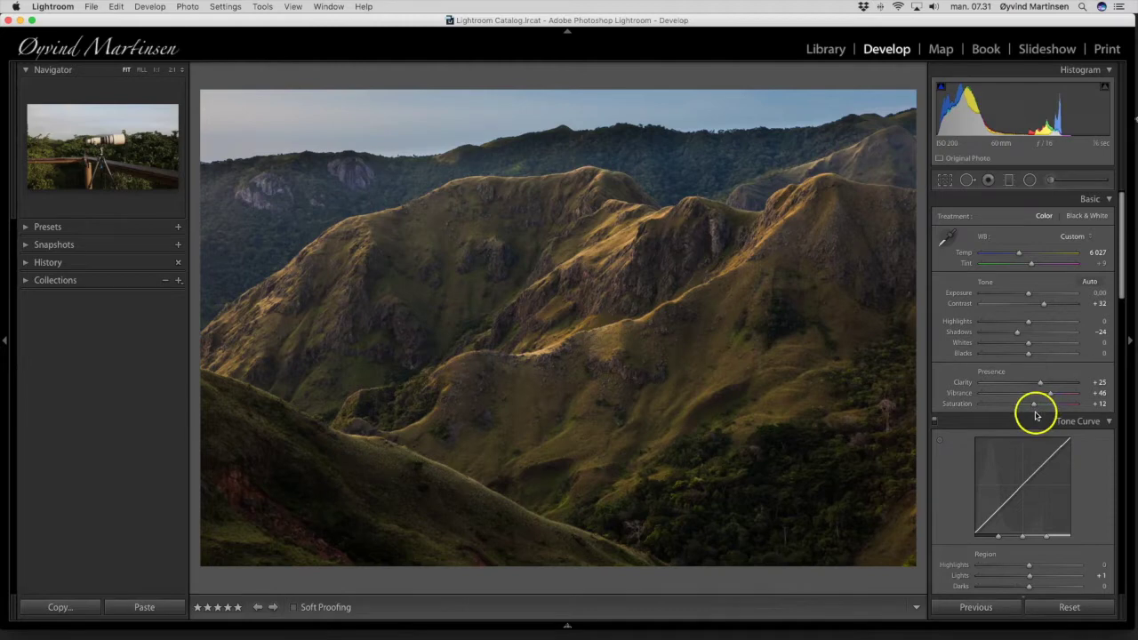
Step: Sharpen the mountain photo with Amount 58, Radius 1.1 and Masking 40
scroll(1062, 414, "down", 5)
scroll(1062, 414, "down", 5)
left_click(998, 442)
left_click_drag(997, 445, 1018, 445)
left_click_drag(1000, 451, 1003, 456)
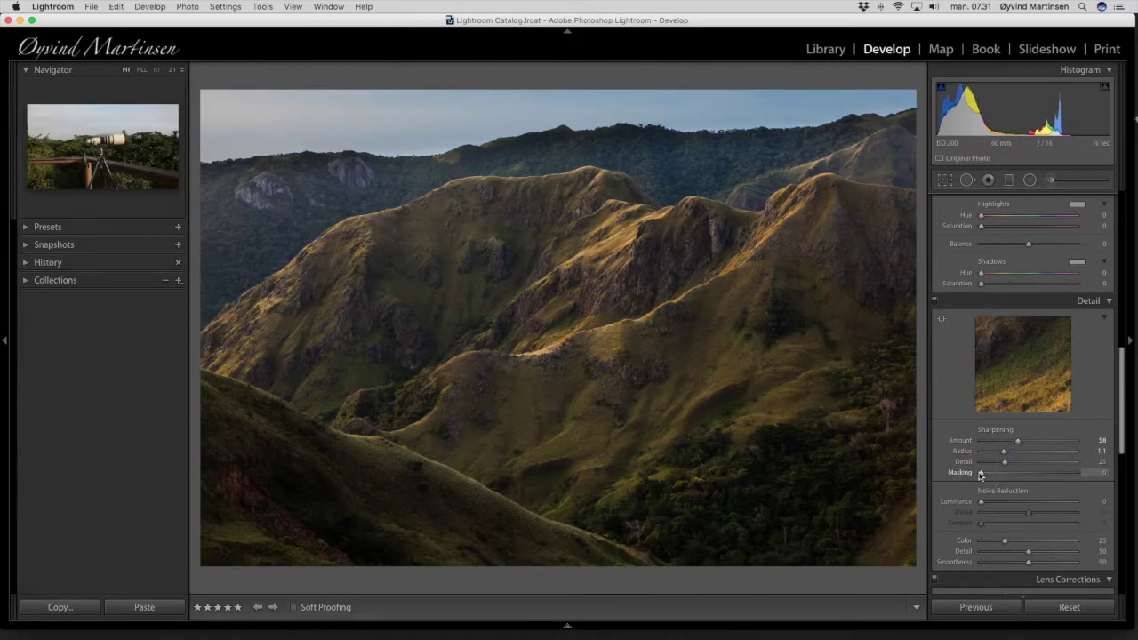
left_click_drag(981, 476, 1018, 477)
left_click(1018, 476, "alt")
left_click_drag(1018, 476, 1019, 477)
Step: Enable profile corrections and chromatic aberration removal in the photo's basic lens corrections
scroll(1037, 470, "down", 5)
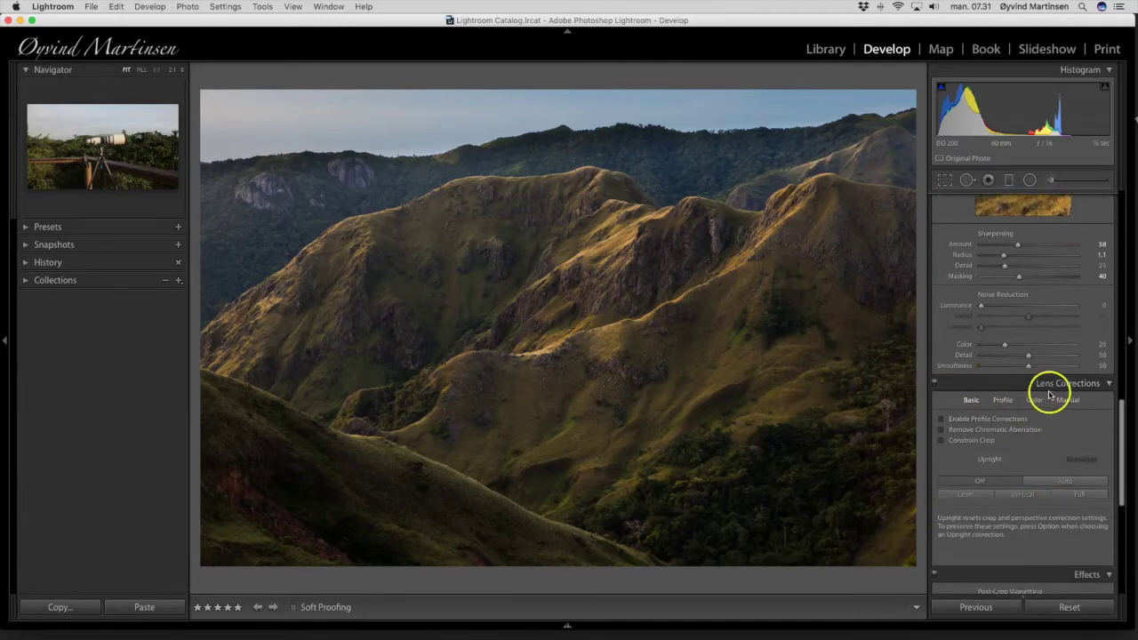
left_click(941, 422)
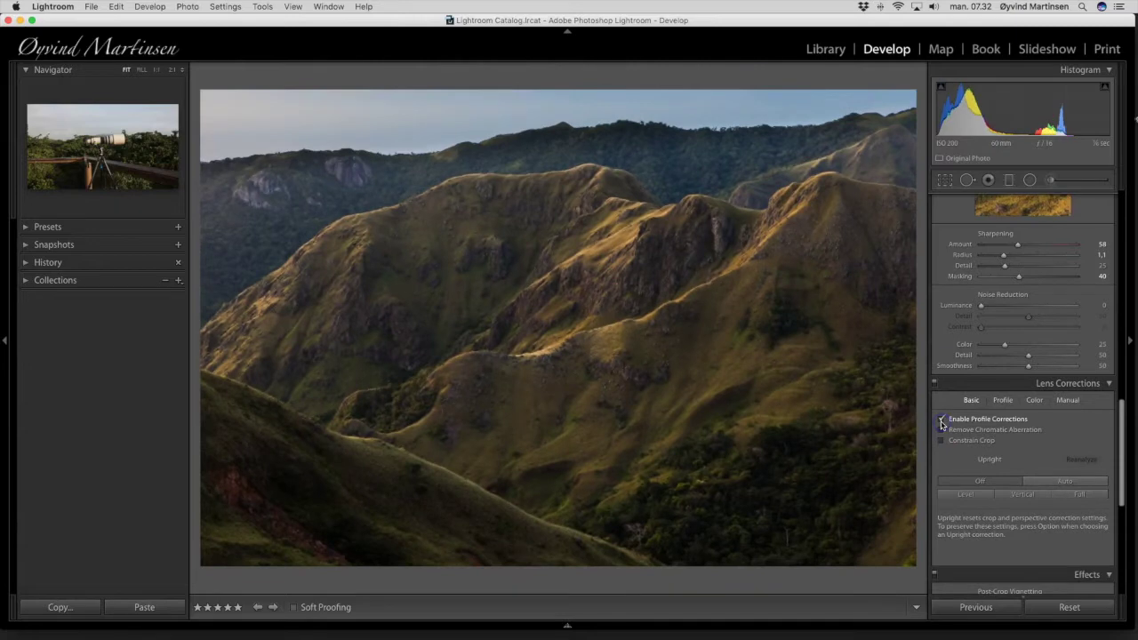
left_click(942, 431)
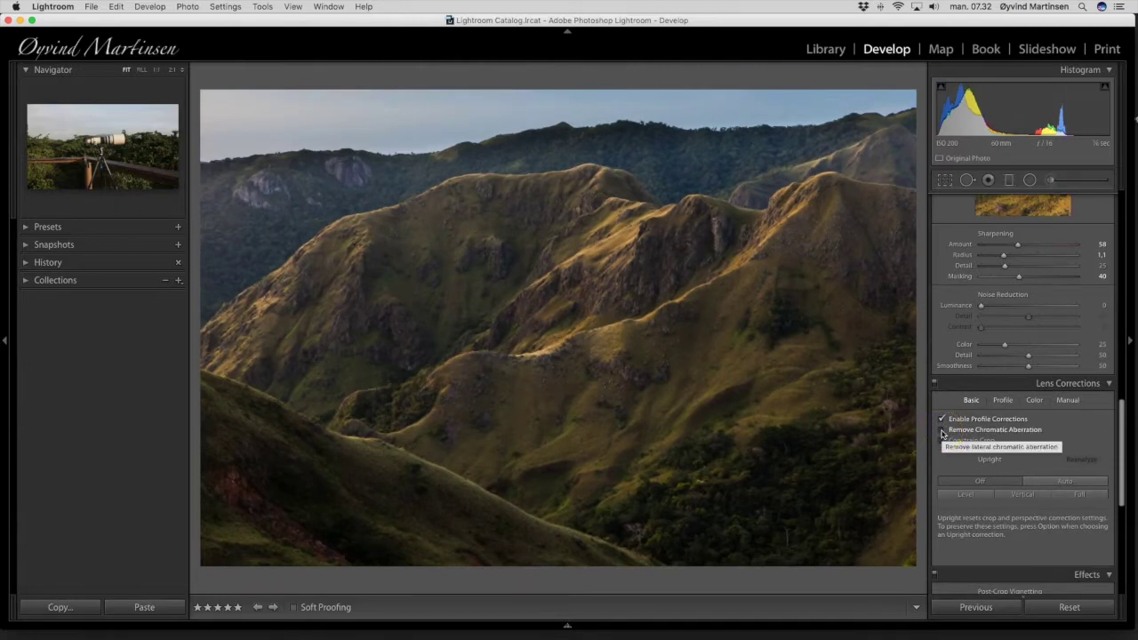
left_click(942, 432)
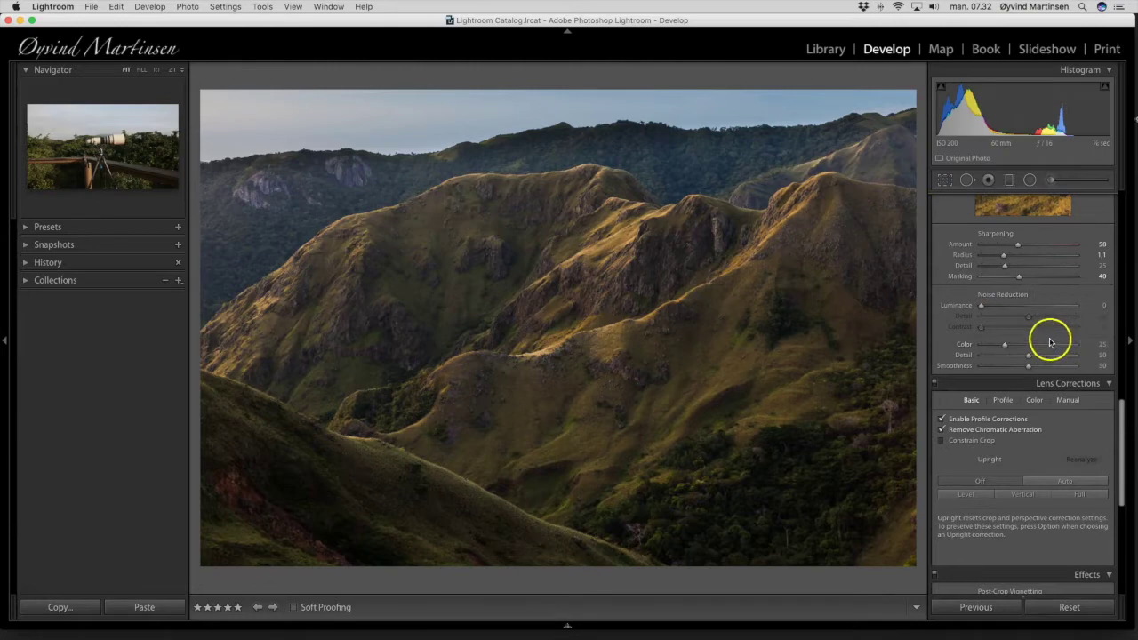
Step: Darken the photo's edges with a Highlight Priority post-crop vignette of Amount −6 and Midpoint 46
scroll(1026, 396, "down", 5)
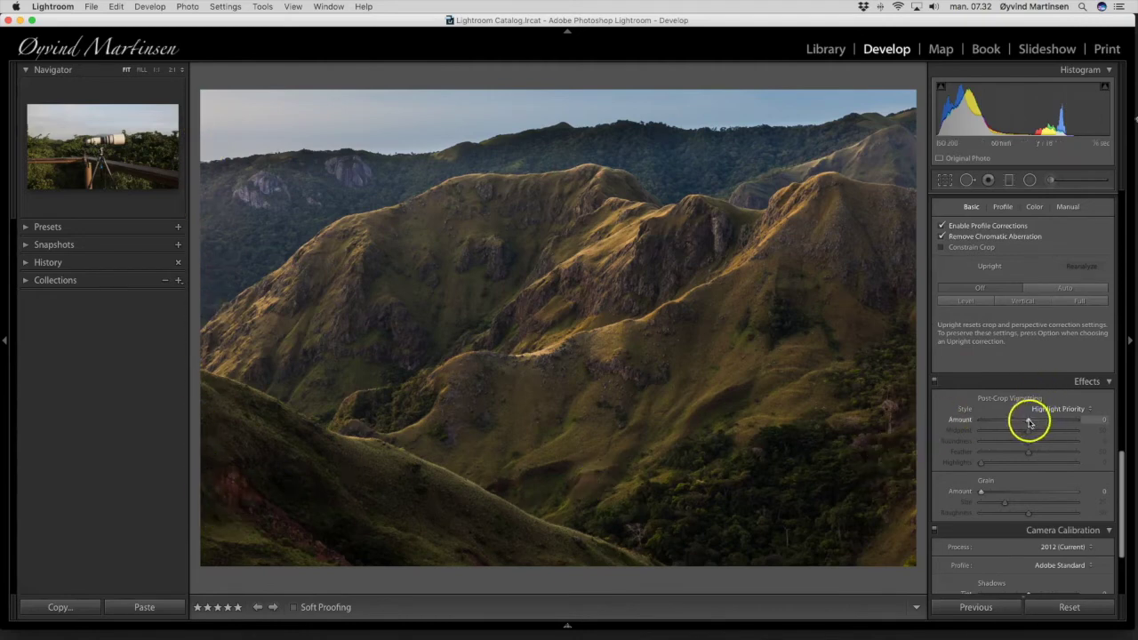
left_click_drag(1030, 421, 1027, 423)
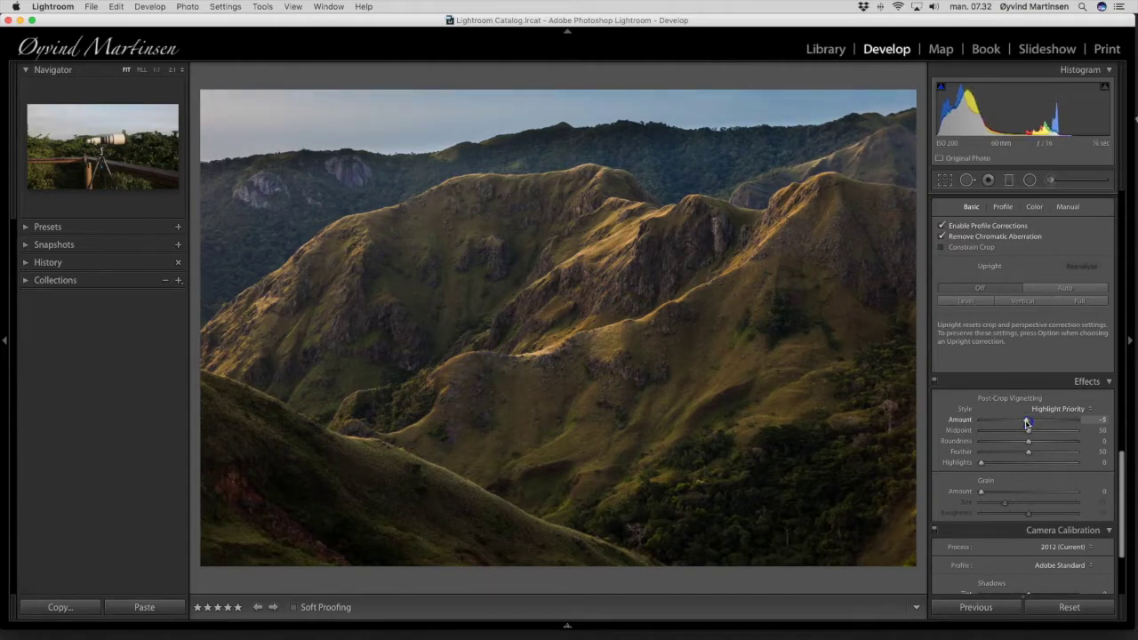
mouse_move(1028, 432)
left_mouse_down()
mouse_move(986, 434)
mouse_move(1008, 434)
left_mouse_up()
mouse_move(1027, 421)
left_mouse_down()
mouse_move(965, 432)
mouse_move(1031, 433)
mouse_move(991, 433)
mouse_move(1025, 423)
left_mouse_up()
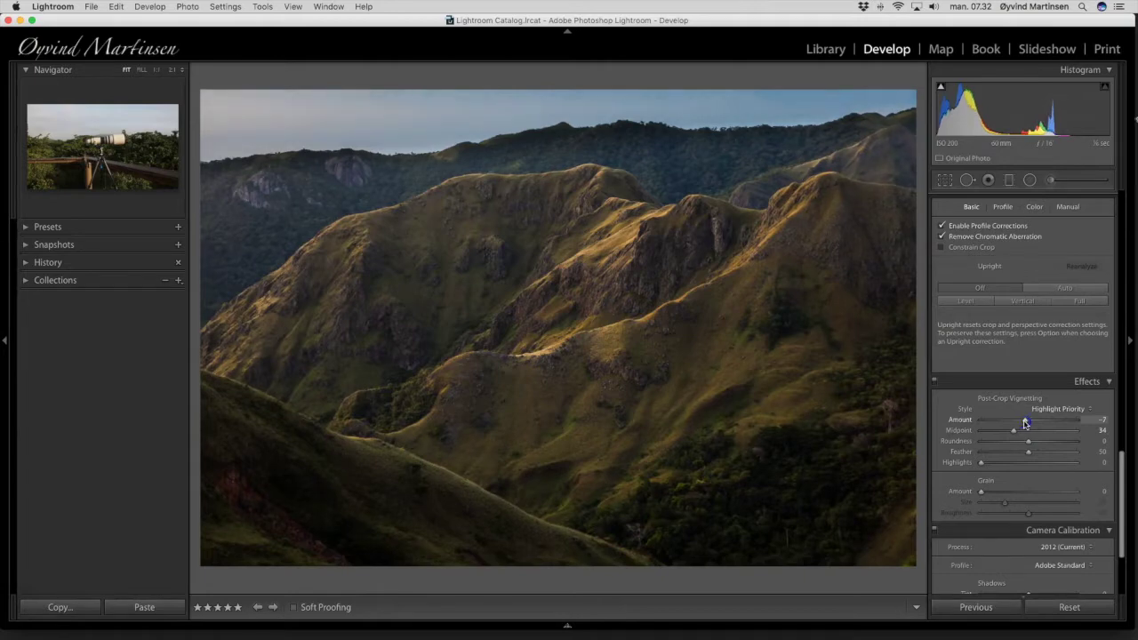
left_click_drag(1025, 424, 1024, 434)
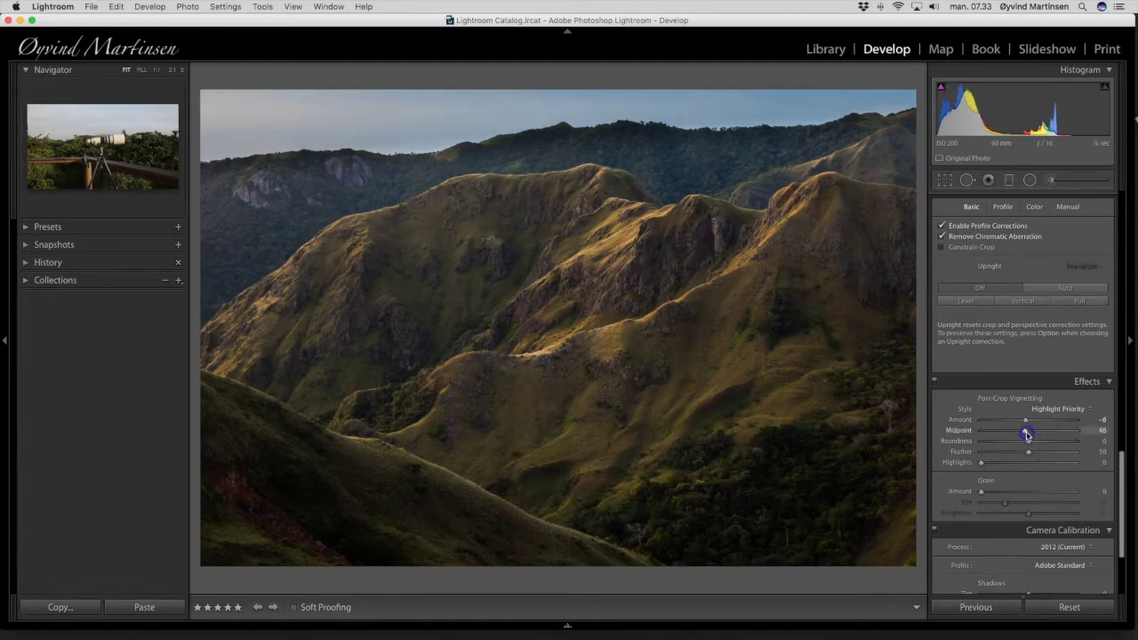
left_click(1022, 433)
left_click(1081, 429)
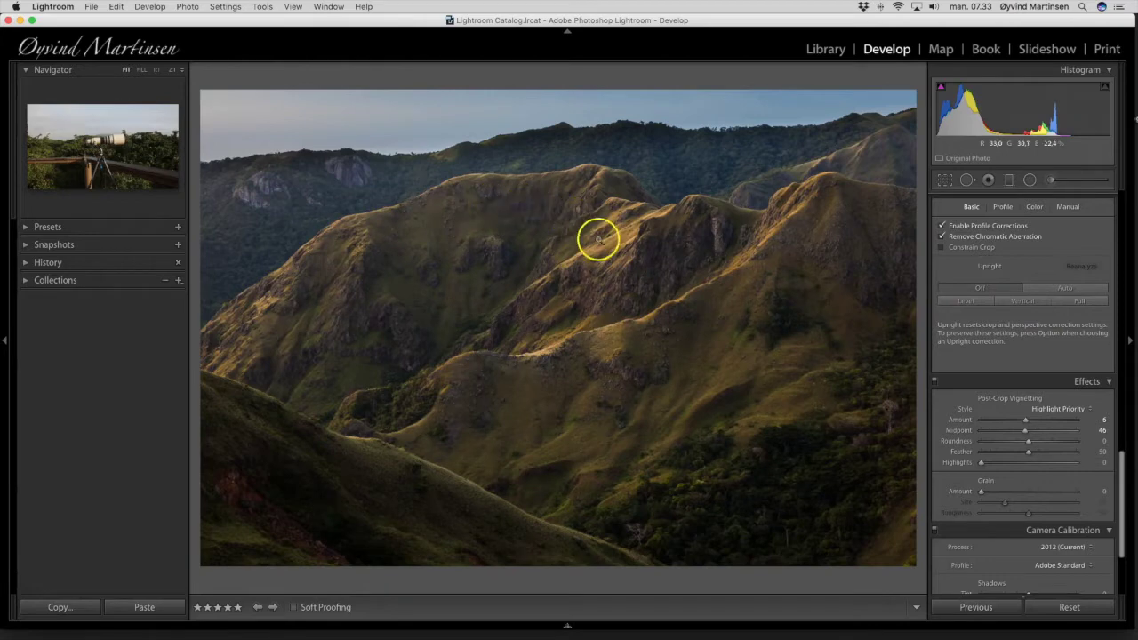
Step: Brighten the sunlit slopes by setting the HSL luminance of Orange to +32 and Yellow to +40
scroll(987, 249, "up", 10)
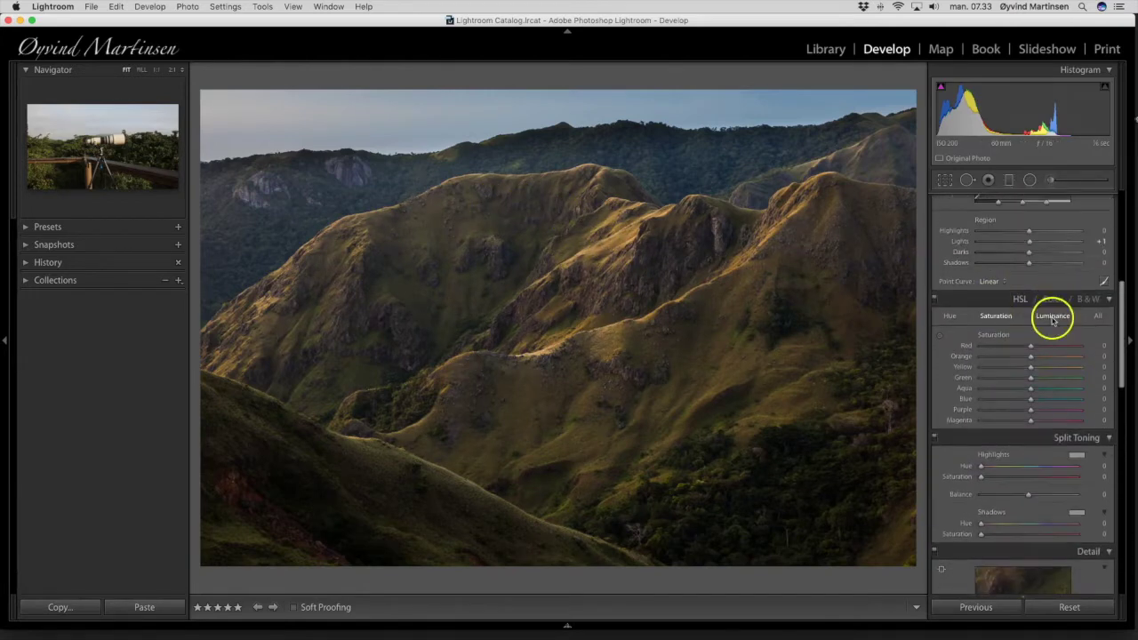
left_click(1051, 315)
left_click_drag(1051, 377, 1042, 370)
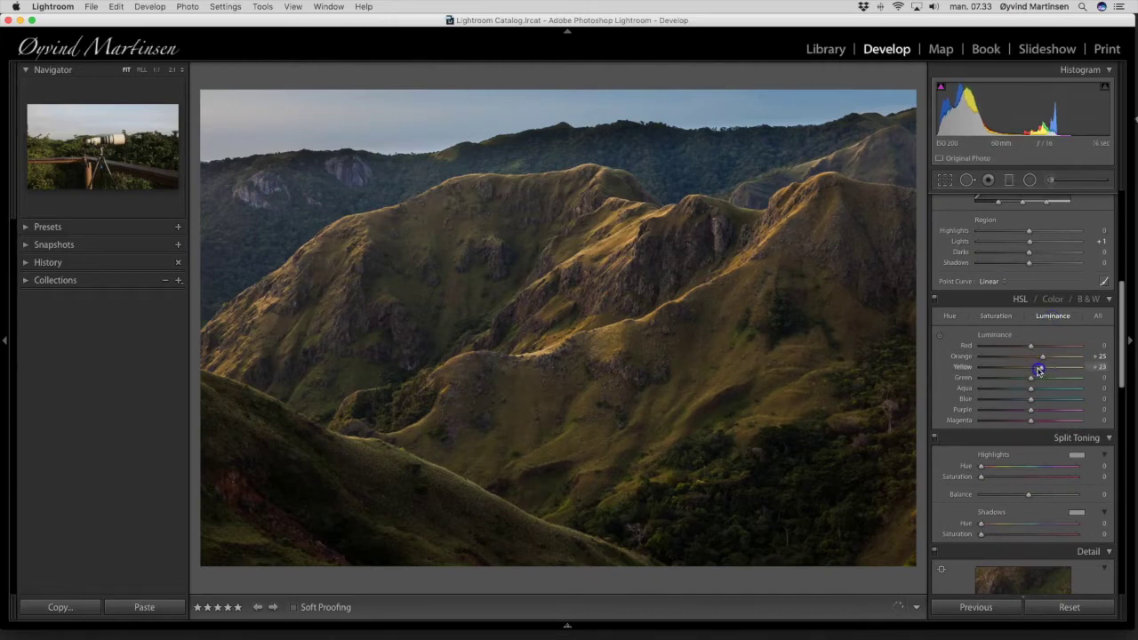
left_click_drag(1032, 369, 1042, 357)
left_click_drag(1023, 369, 1053, 372)
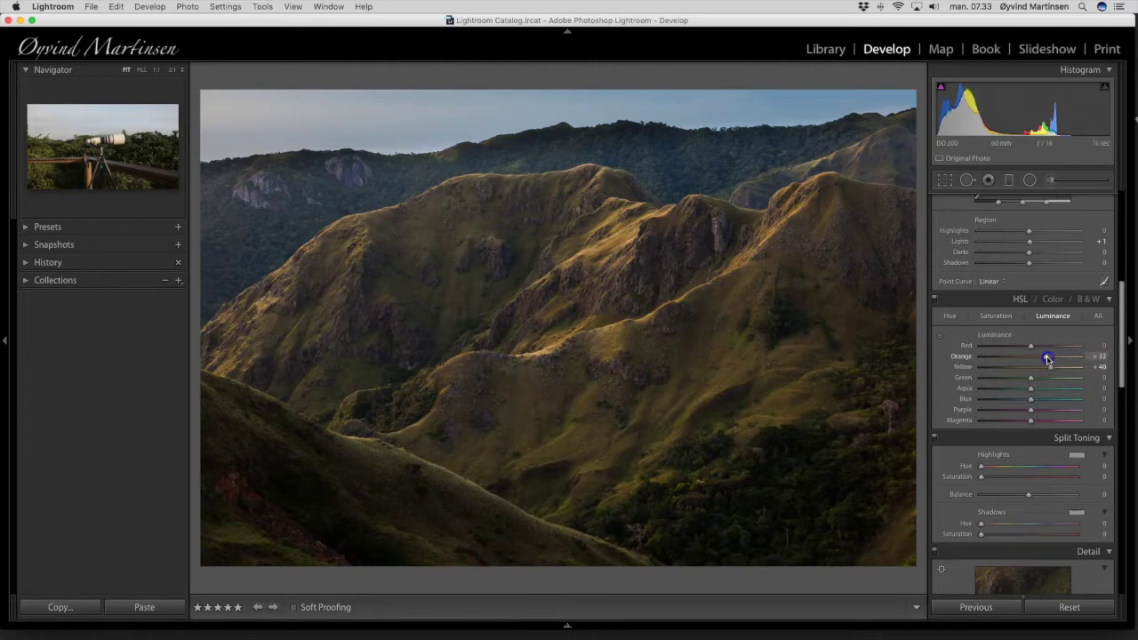
left_click_drag(1048, 359, 1046, 357)
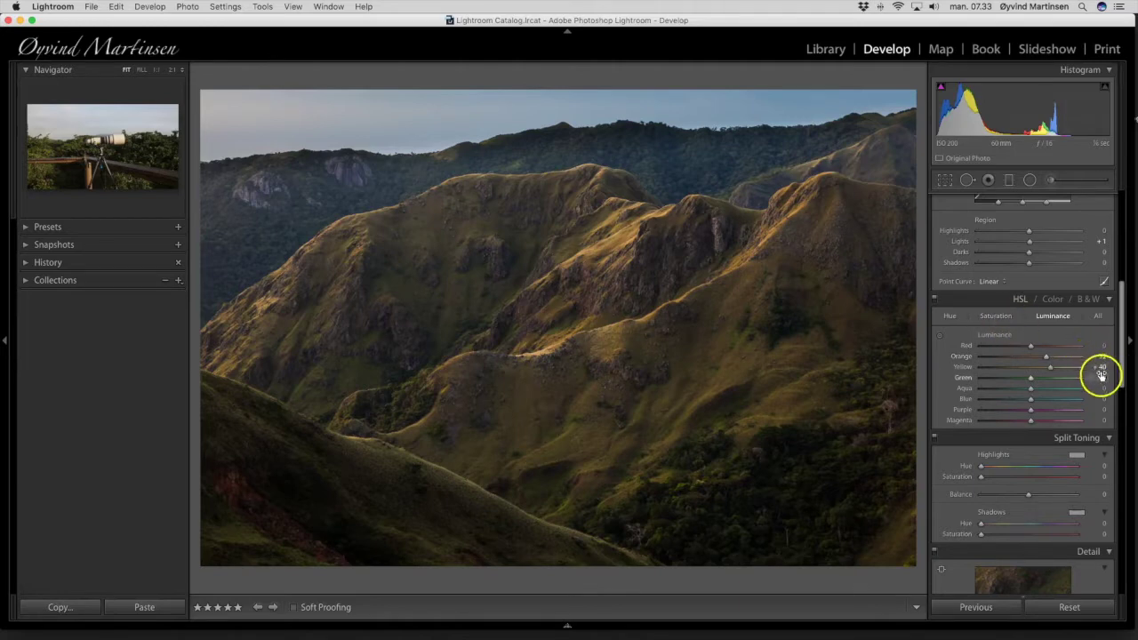
Step: Preview the edited mountain photo in full screen
scroll(1085, 356, "up", 5)
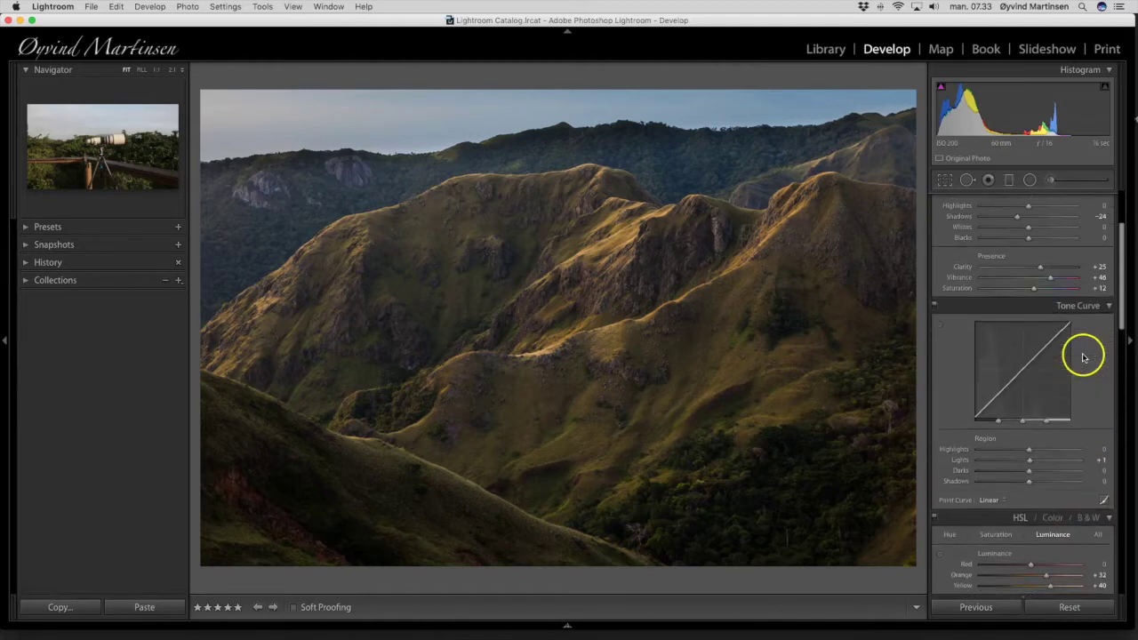
scroll(1083, 357, "up", 1)
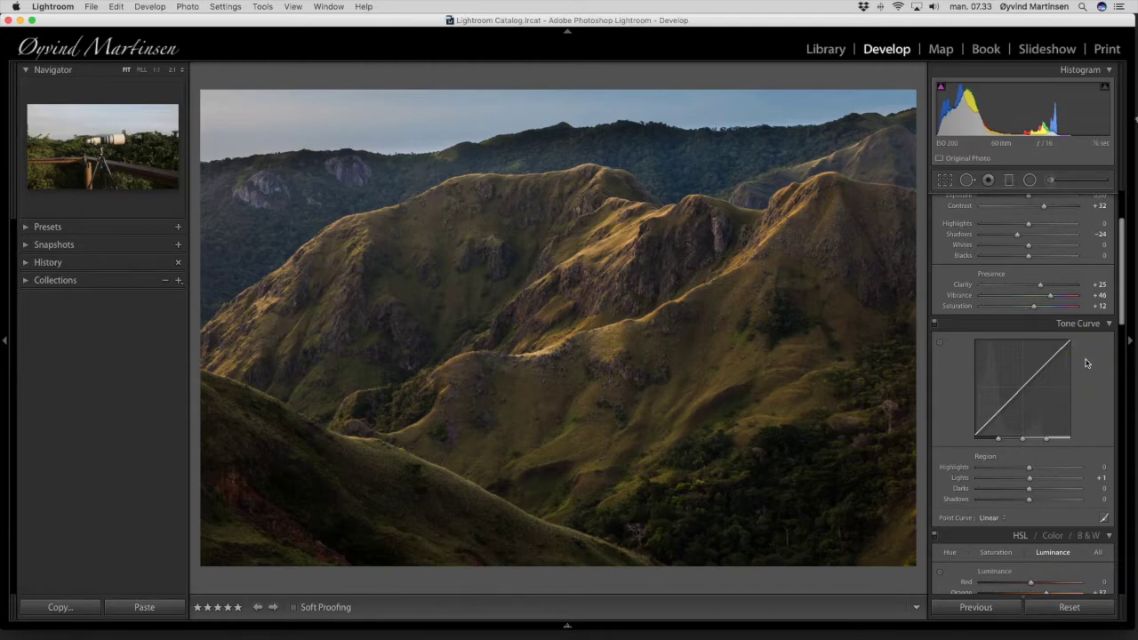
key("f")
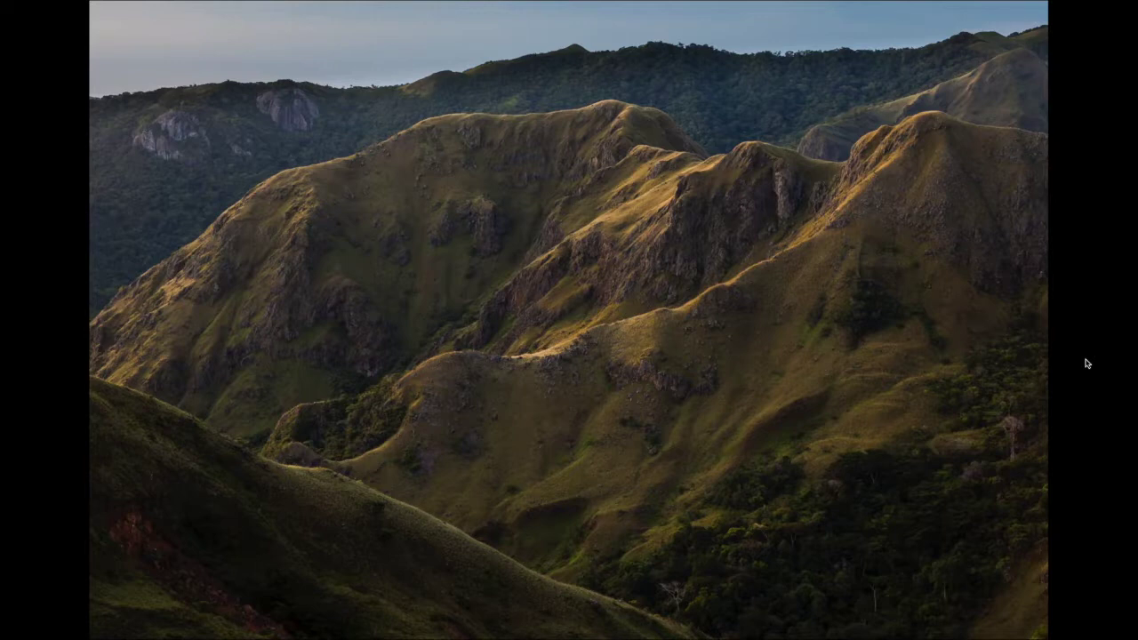
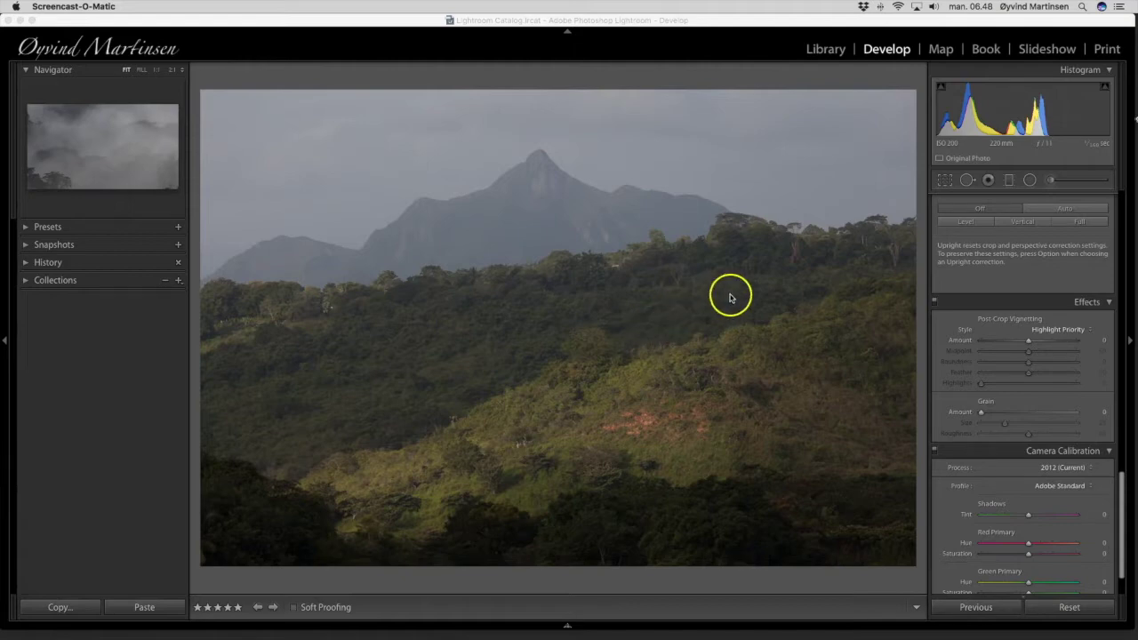
Step: Raise the basic Contrast of the forested hills photo to +29
scroll(1025, 312, "up", 8)
scroll(1027, 316, "up", 10)
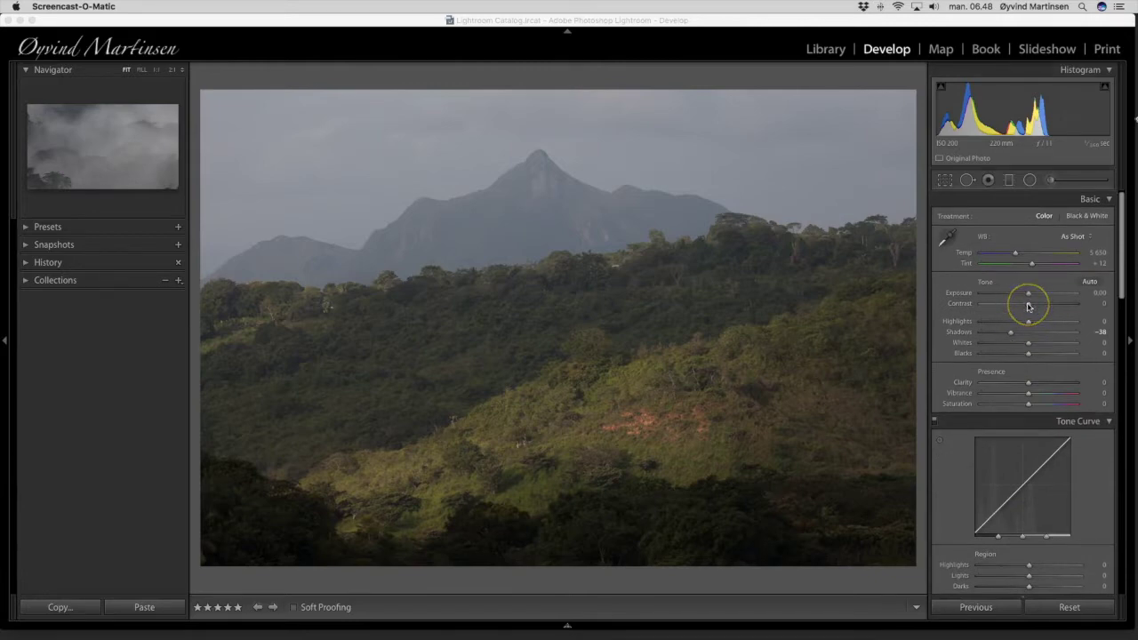
left_click(1029, 306)
left_click_drag(1029, 306, 1038, 307)
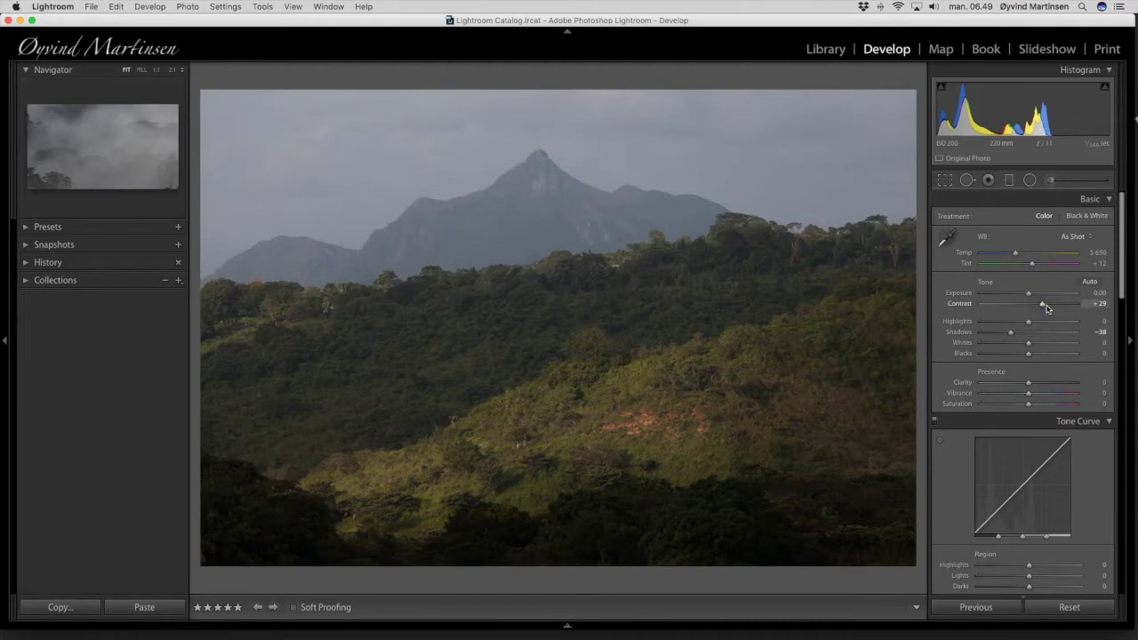
Step: Set the forested hills photo's presence to Clarity +24, Vibrance +45 and Saturation +12
left_click(1028, 384)
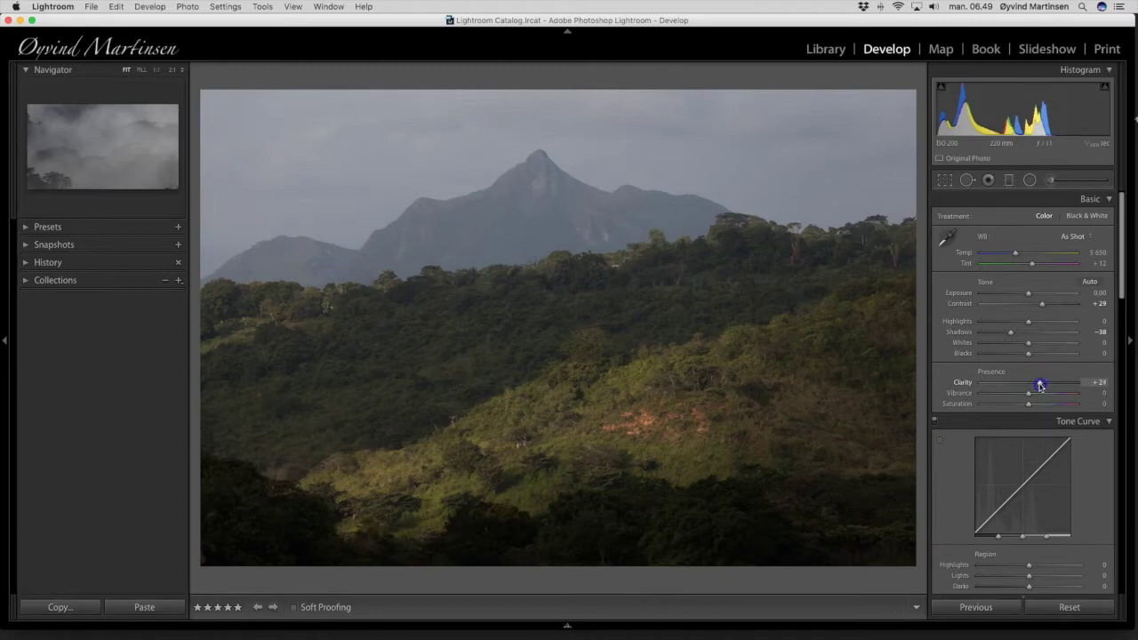
left_click_drag(1041, 385, 1036, 385)
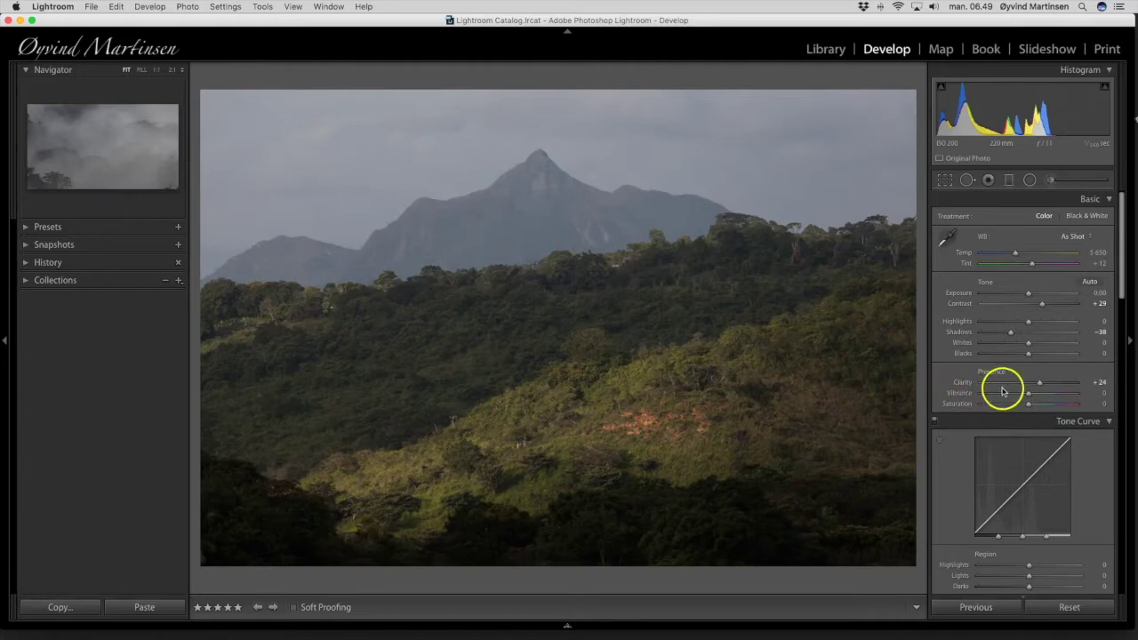
left_click_drag(1027, 396, 1041, 396)
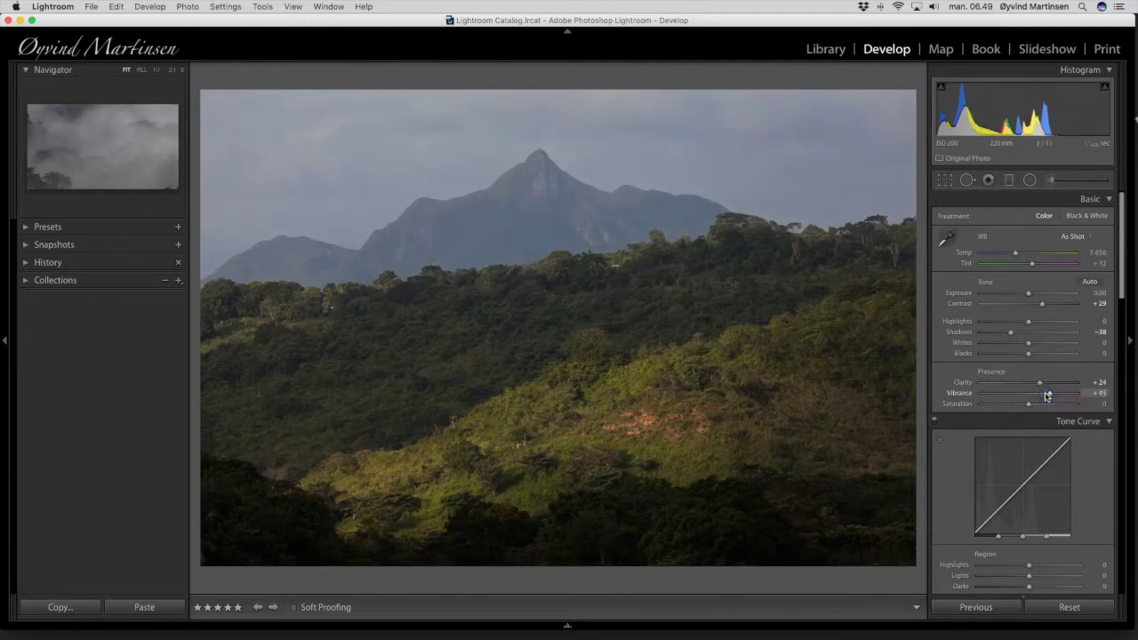
left_click(1029, 404)
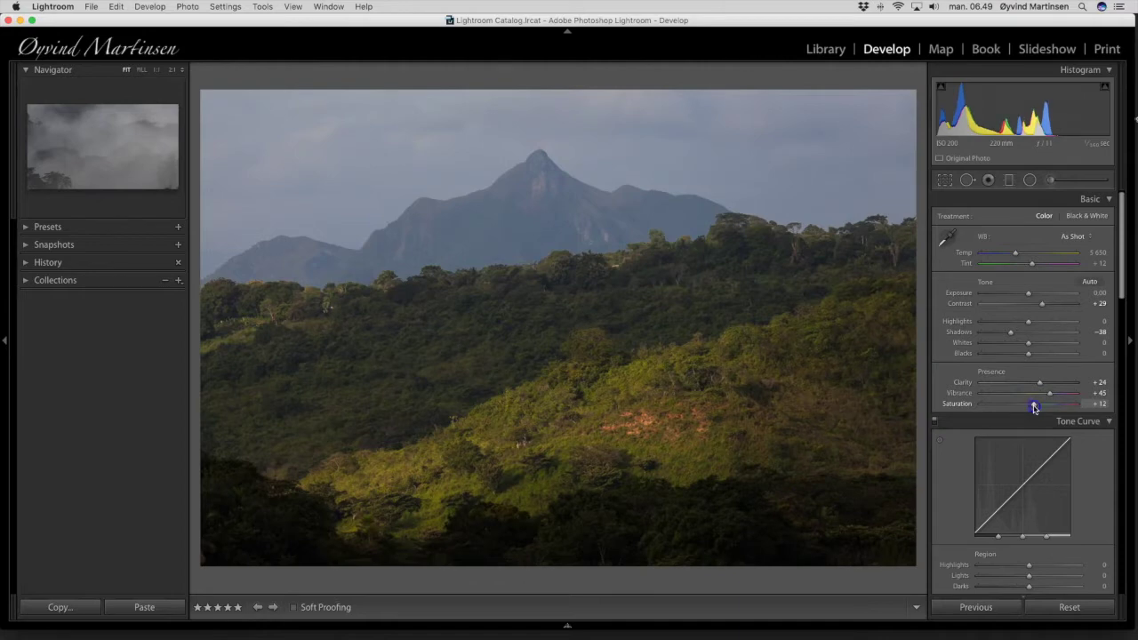
left_click(1034, 406)
Step: Sharpen the forested hills photo with Amount 58, Radius 1.1 and Masking 40, checking the edge mask
scroll(1041, 405, "down", 15)
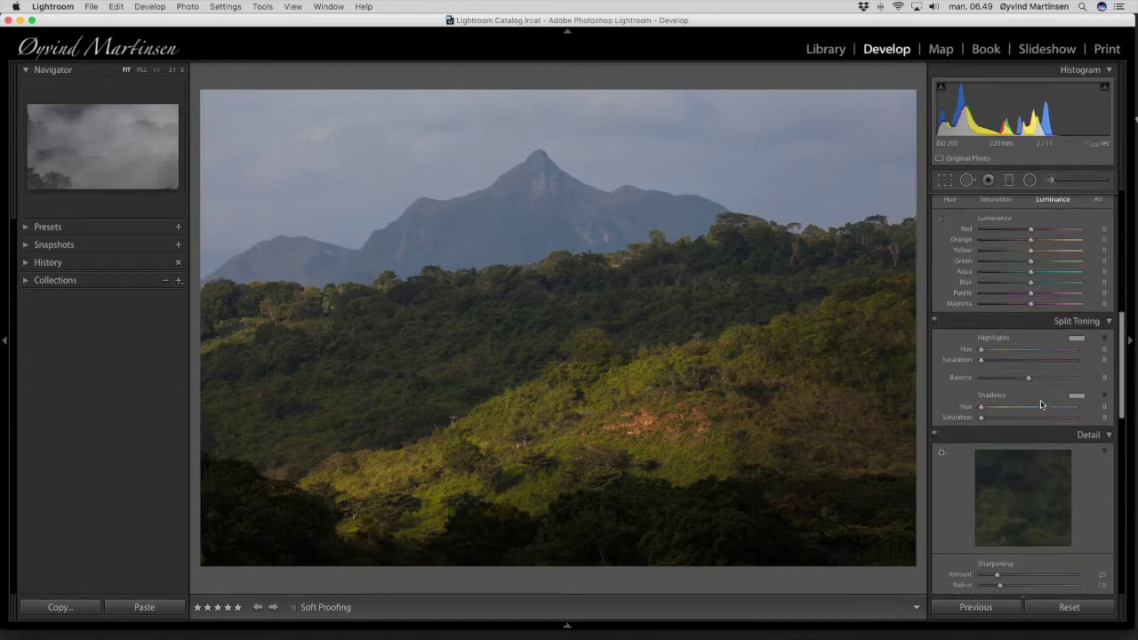
scroll(1041, 405, "down", 3)
left_click_drag(1026, 381, 996, 349)
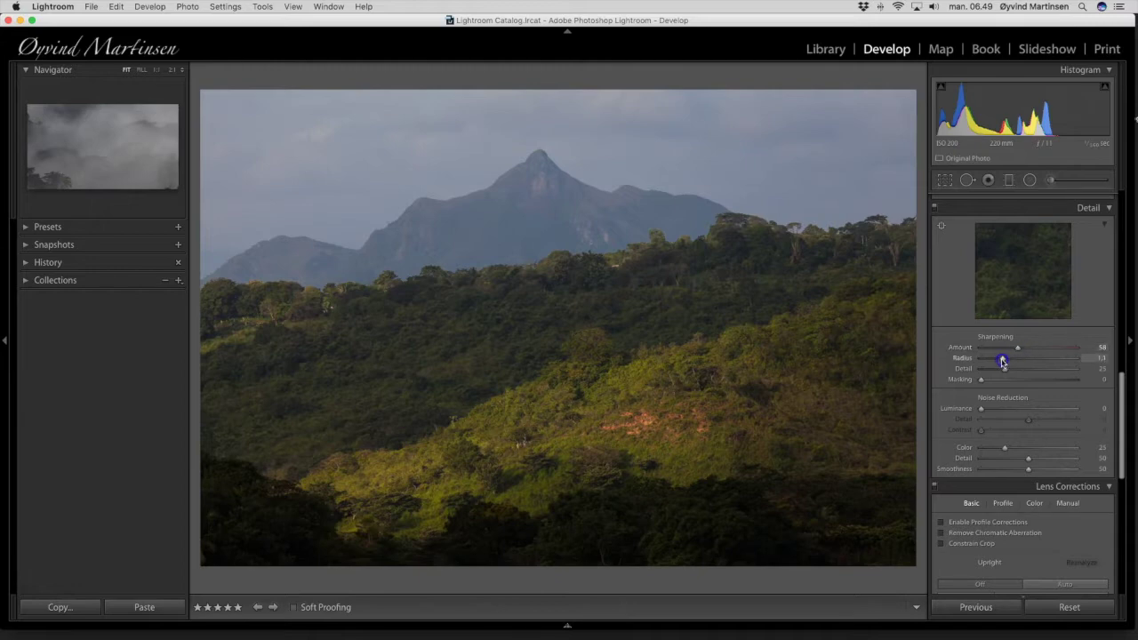
left_click_drag(1002, 360, 983, 382)
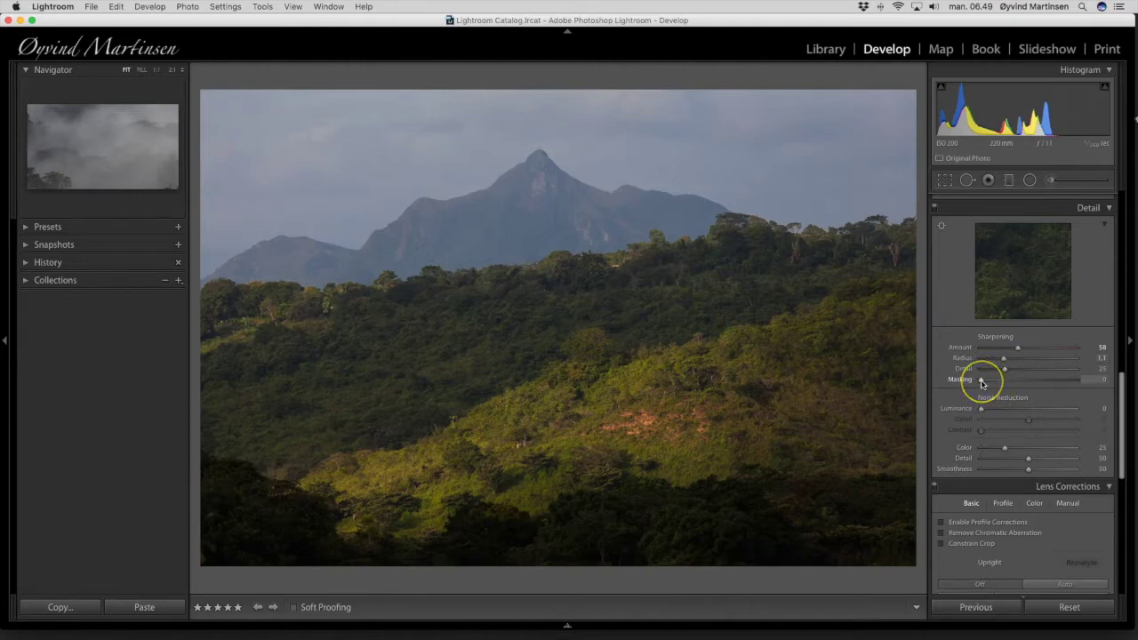
key("alt")
left_click_drag(982, 382, 1017, 386)
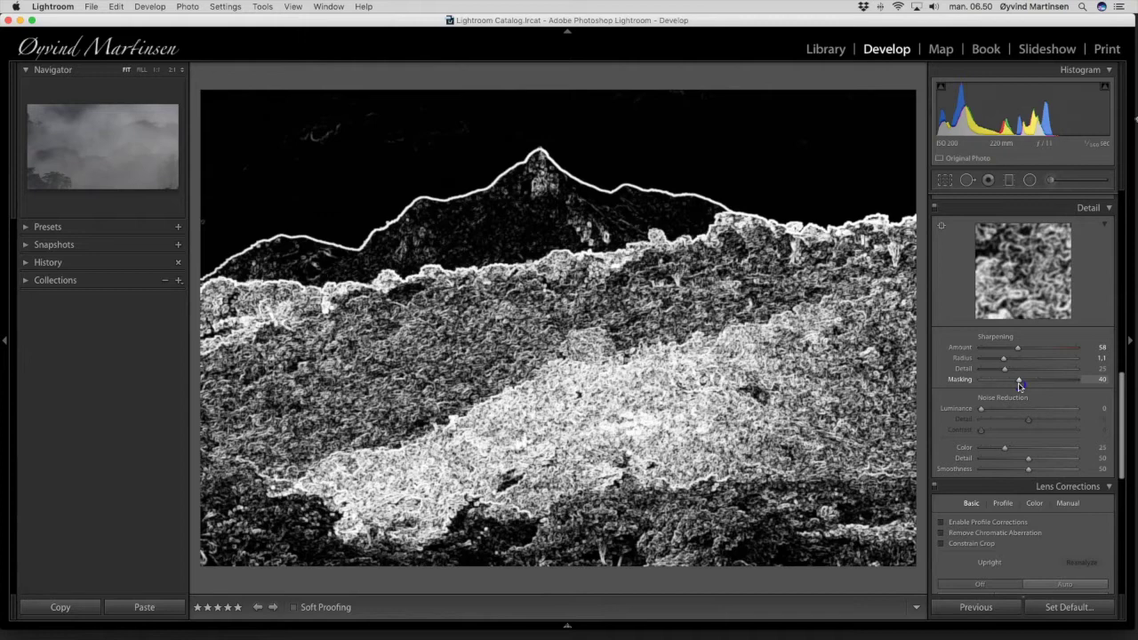
left_click_drag(1019, 385, 1019, 385)
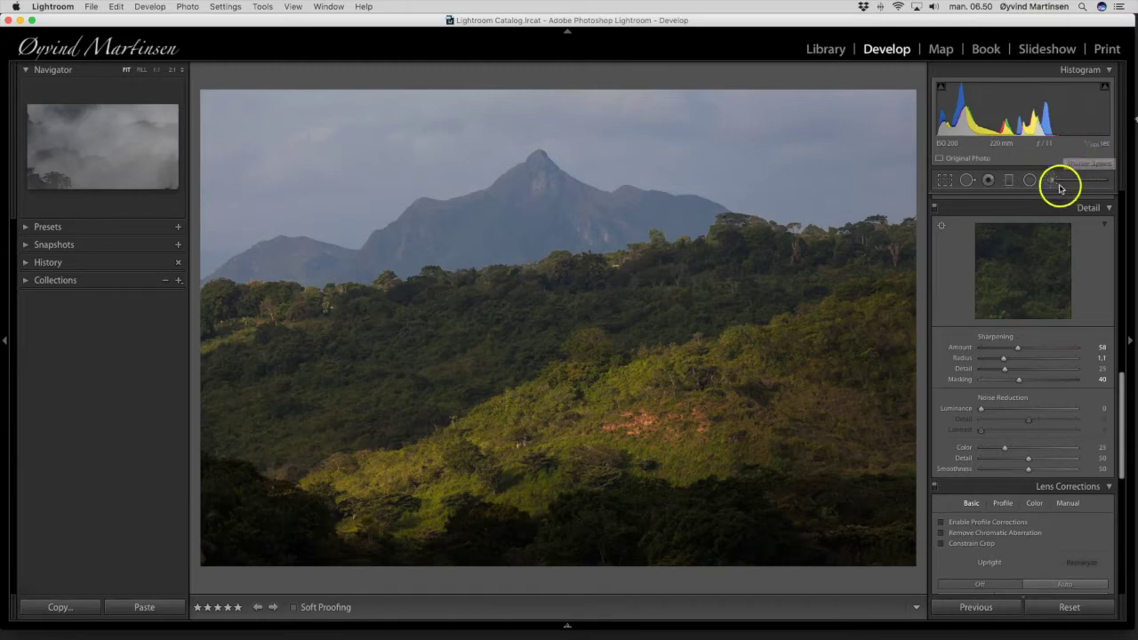
Step: Enable Profile Corrections and Remove Chromatic Aberration for the forested hills photo, and check its Canon lens profile settings
scroll(1008, 431, "down", 5)
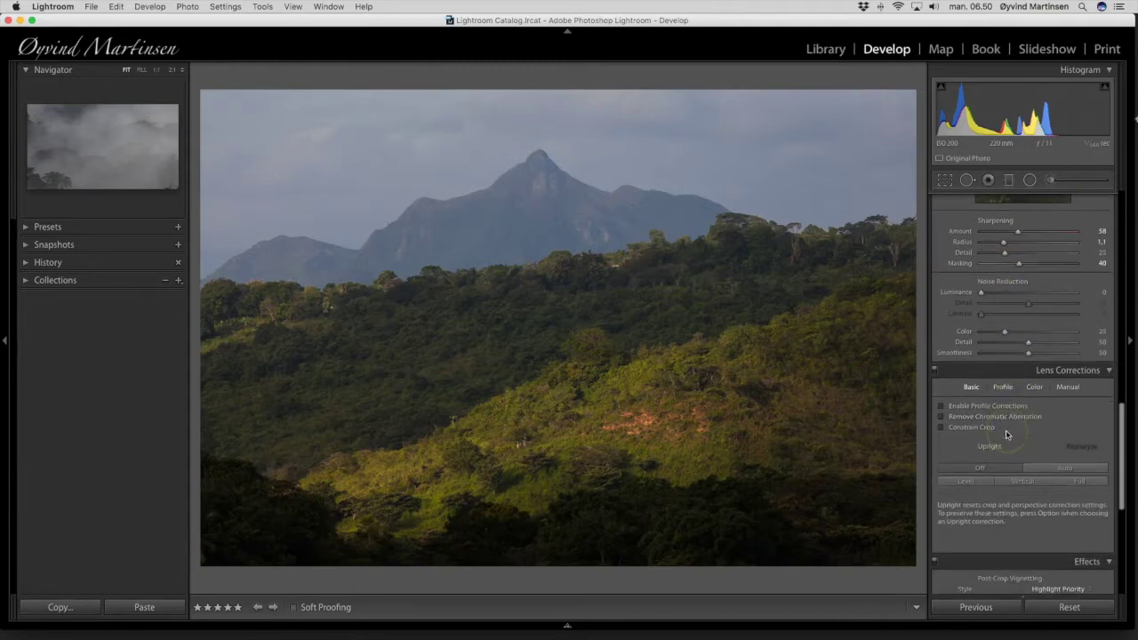
left_click(941, 393)
left_click(943, 401)
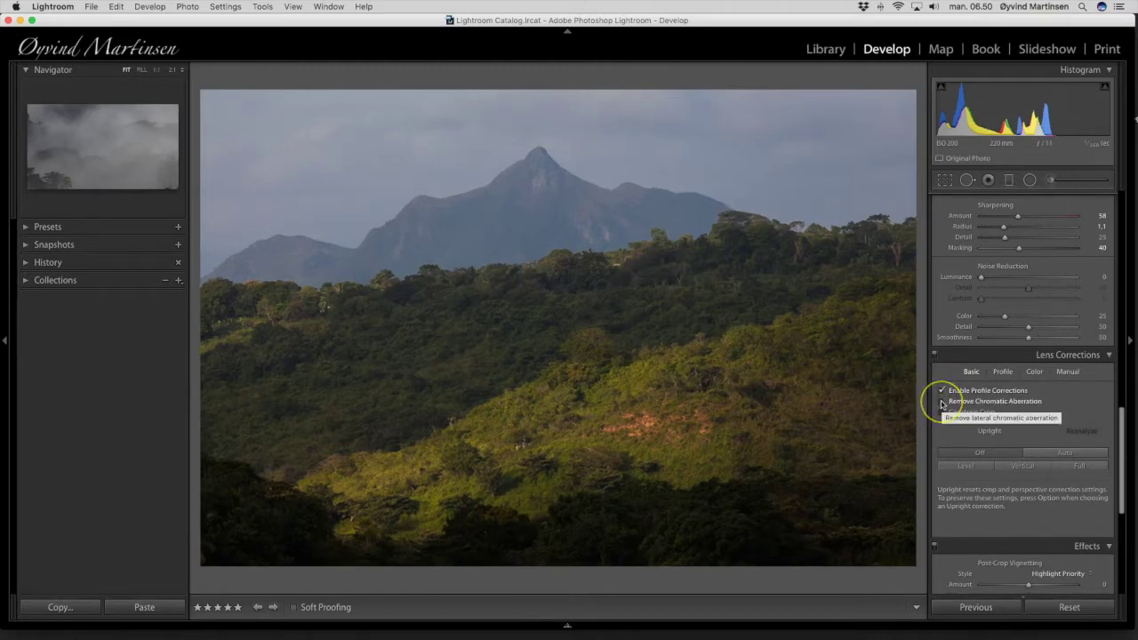
left_click(1003, 373)
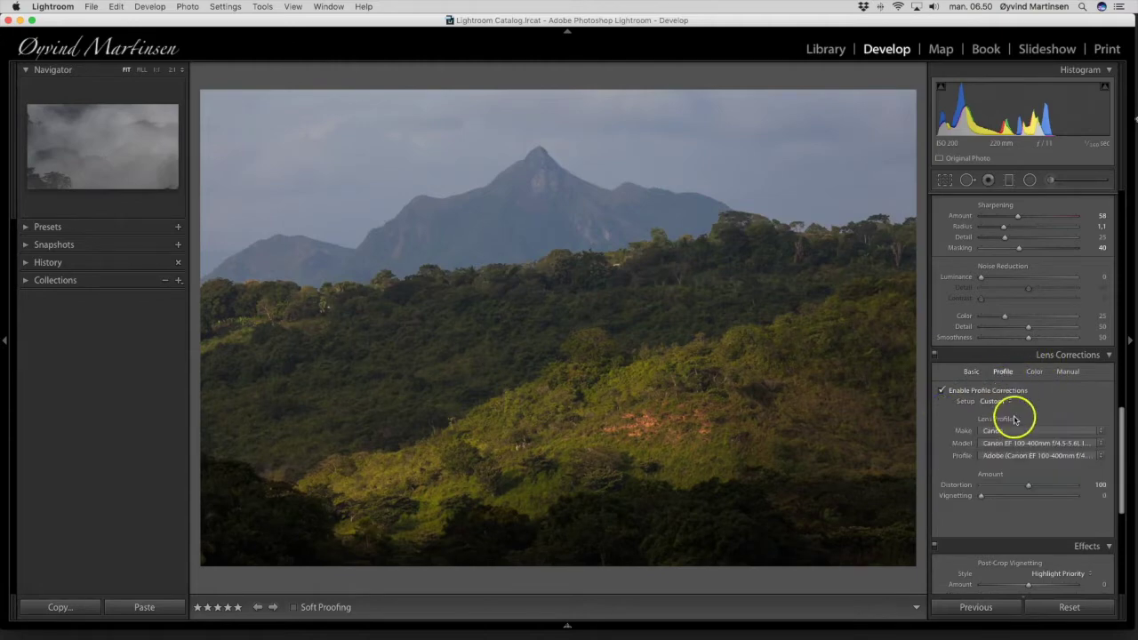
left_click(980, 497)
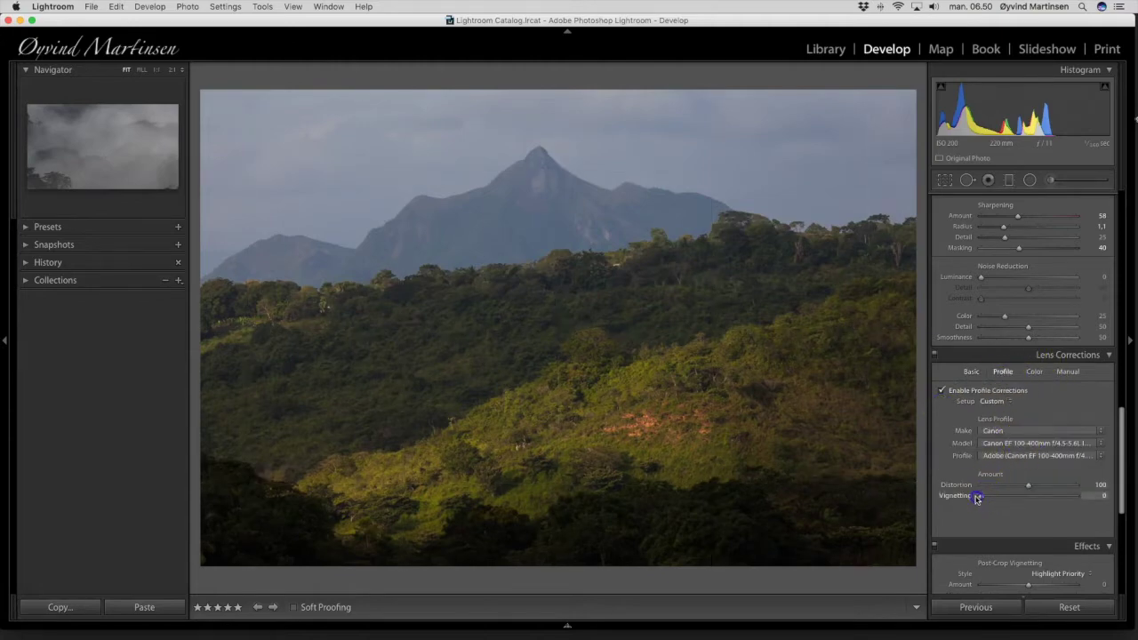
Step: Add a Highlight Priority post-crop vignette with Amount -8 to the forested hills photo
scroll(1005, 455, "down", 5)
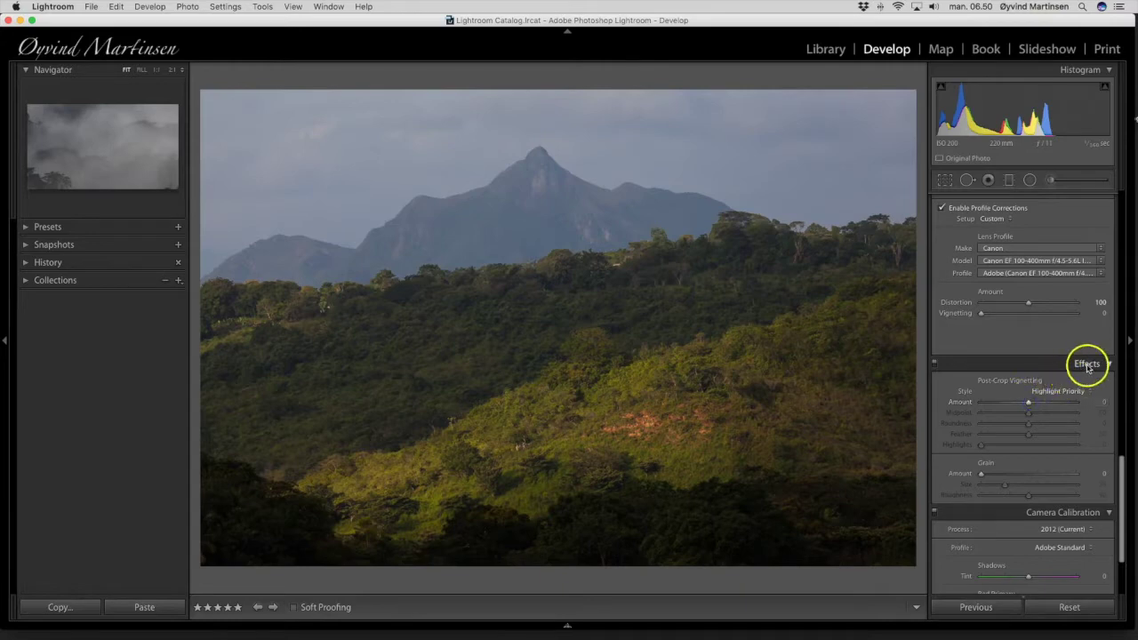
left_click(1029, 404)
left_click_drag(1030, 406, 1026, 407)
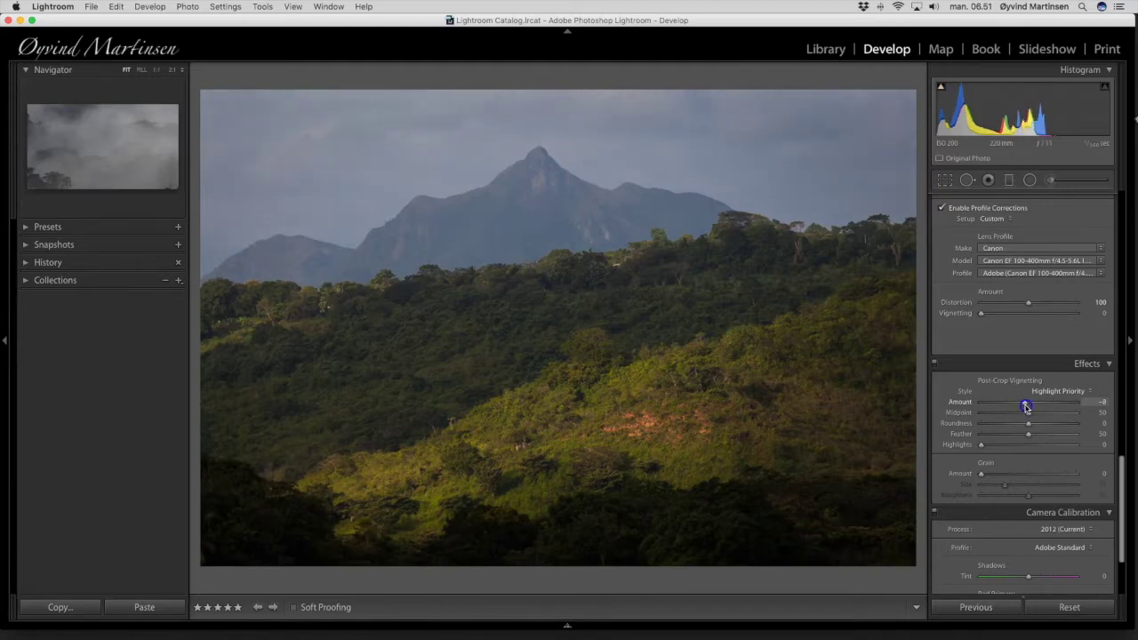
left_click_drag(1026, 406, 1027, 406)
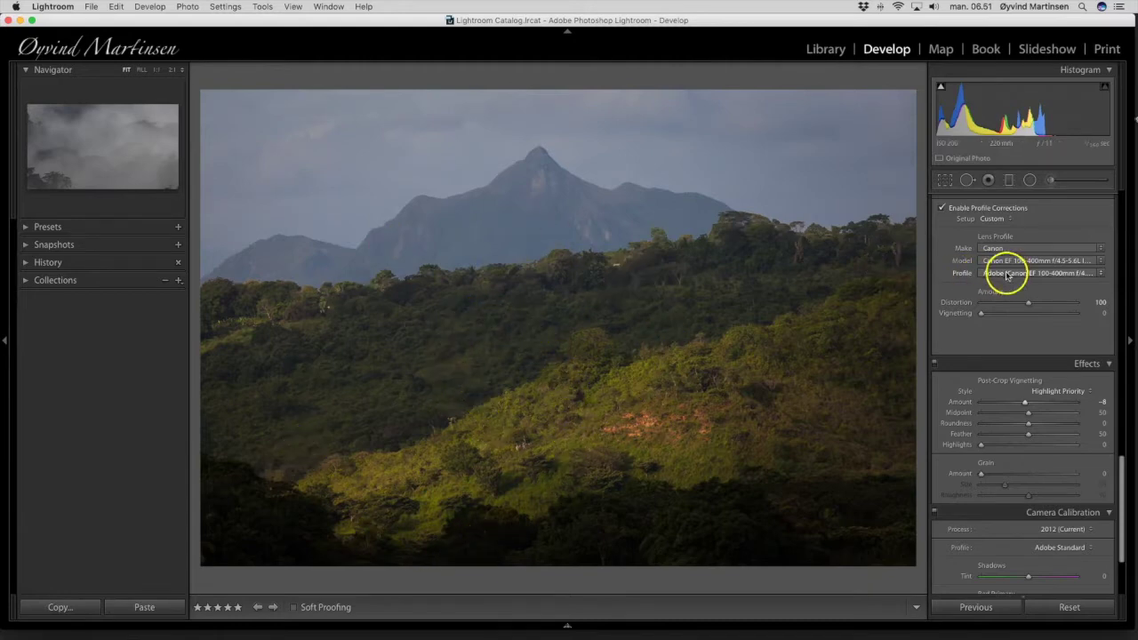
Step: Set the HSL luminance of the forested hills photo to Orange +14, Yellow +39 and Green +28
scroll(1006, 276, "up", 10)
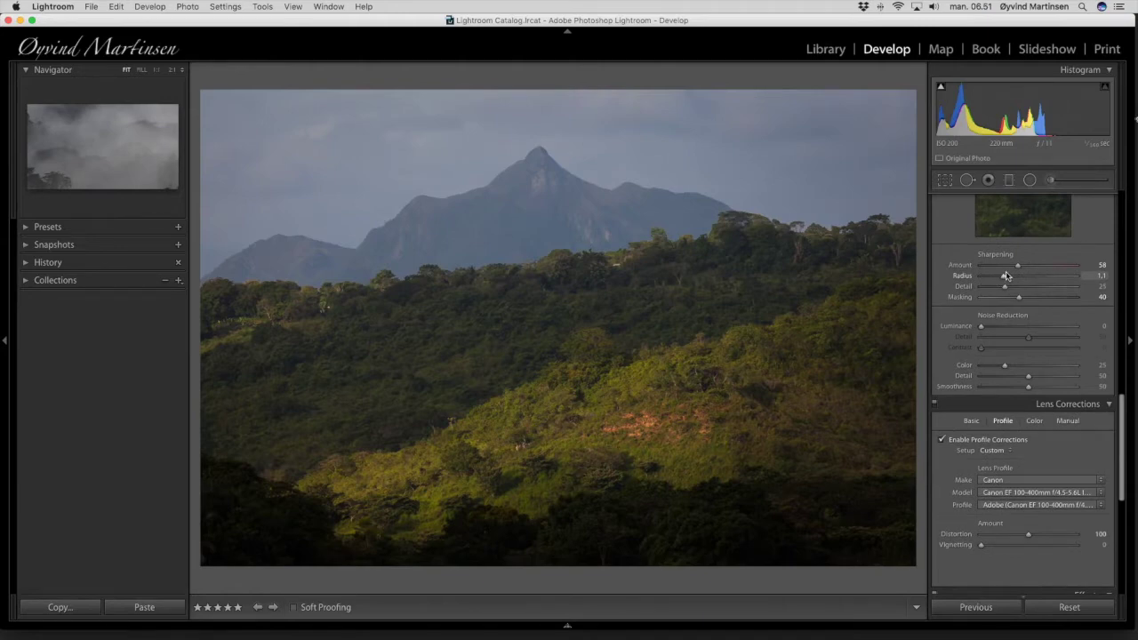
scroll(1007, 276, "up", 15)
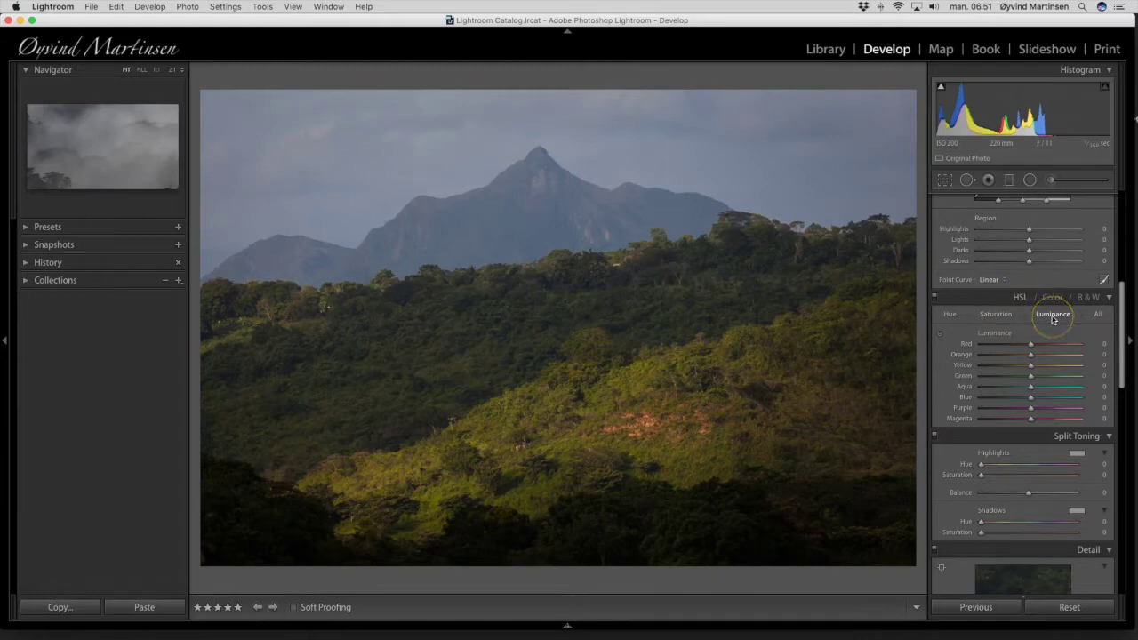
left_click_drag(1054, 320, 1031, 369)
left_click_drag(1044, 370, 1037, 370)
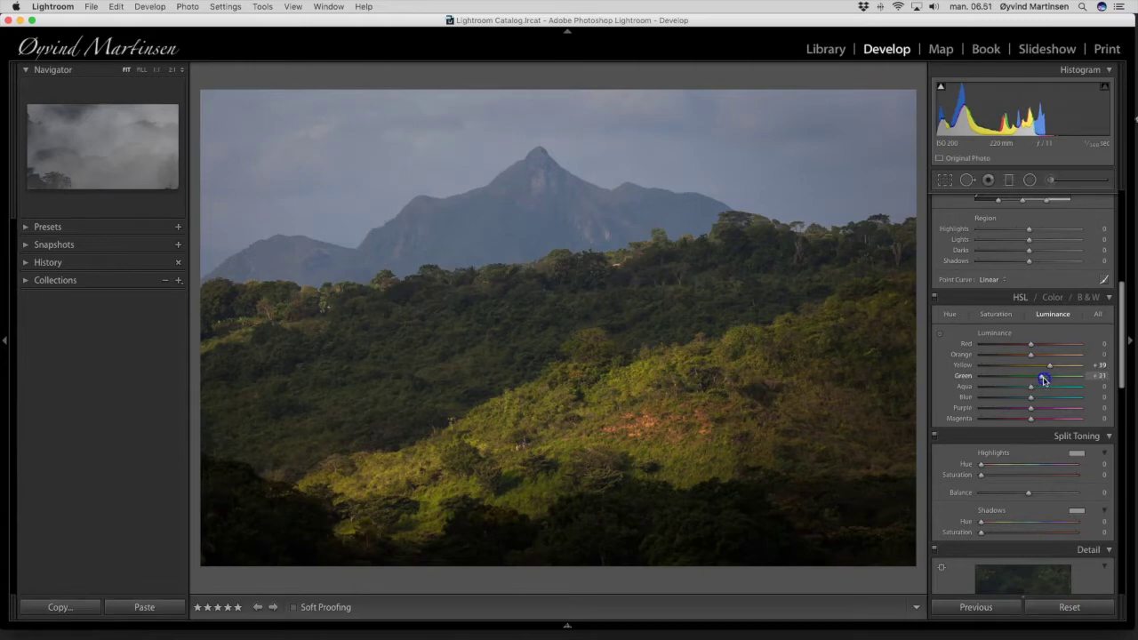
left_click_drag(1044, 378, 1045, 377)
left_click(1031, 355)
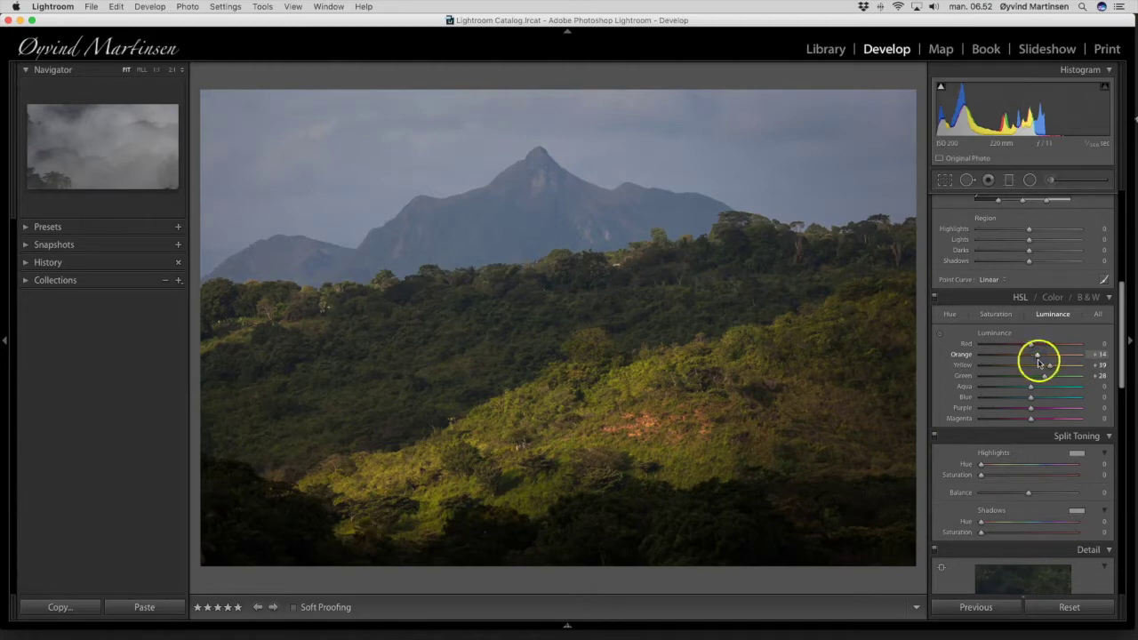
Step: Set the HSL saturation of the forested hills photo to Orange +5, Yellow +4 and Green +10
left_click(996, 318)
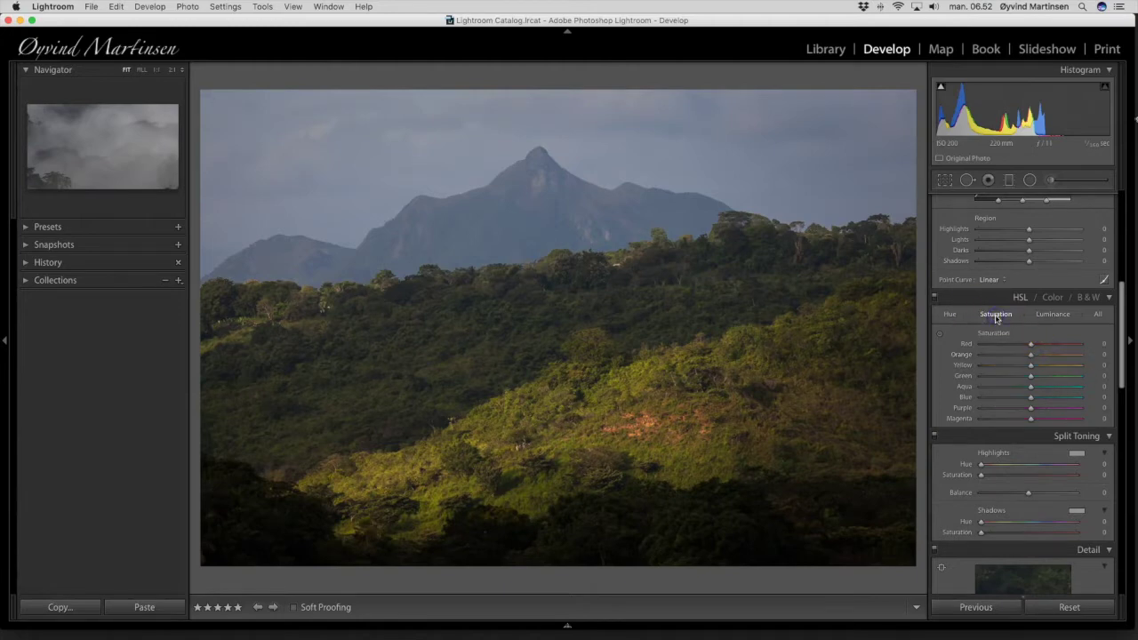
left_click(1031, 377)
left_click(1031, 355)
left_click(1052, 348)
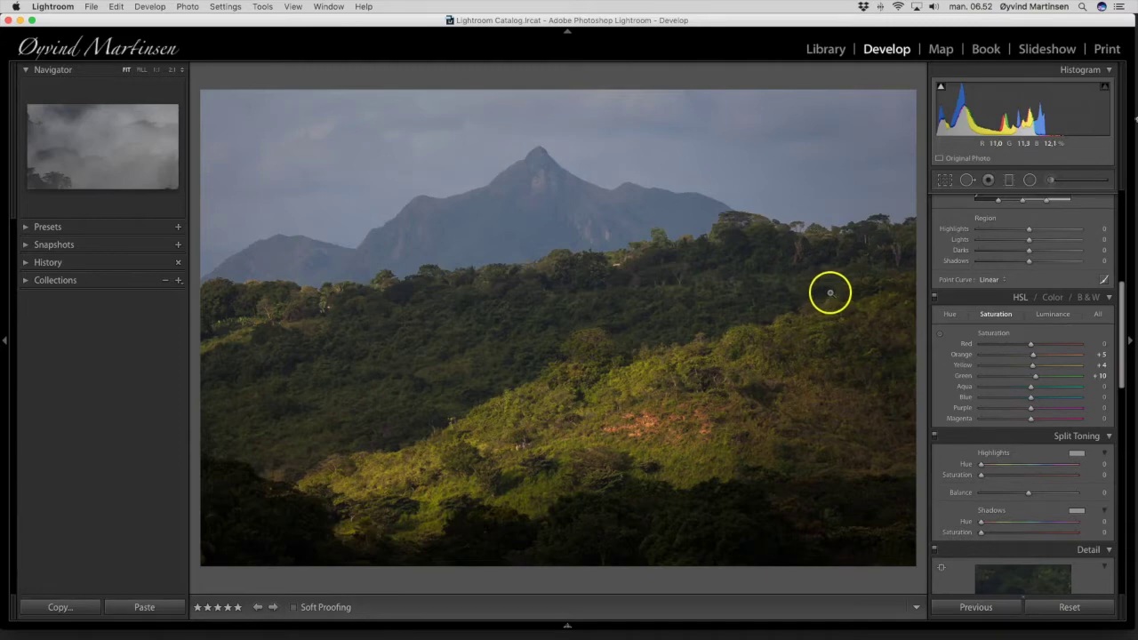
Step: Set the basic Shadows of the forested hills photo to -32, comparing lighter shadows along the way
scroll(998, 281, "up", 5)
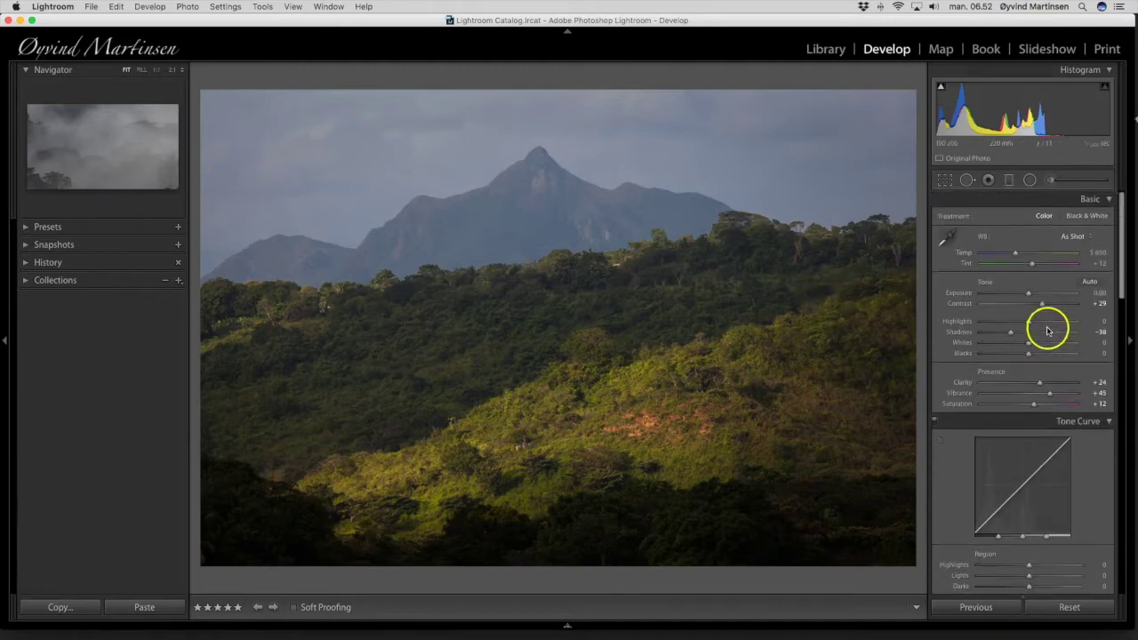
mouse_move(1010, 336)
left_mouse_down()
mouse_move(1072, 336)
mouse_move(970, 335)
mouse_move(1062, 336)
mouse_move(1025, 336)
left_mouse_up()
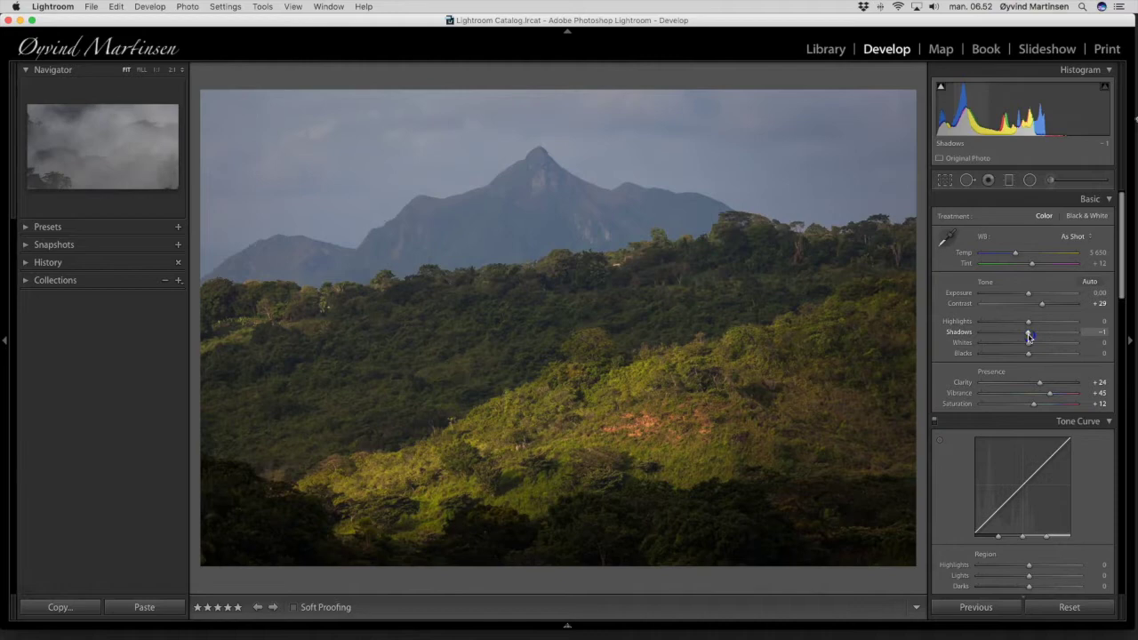
left_click_drag(1027, 336, 1013, 336)
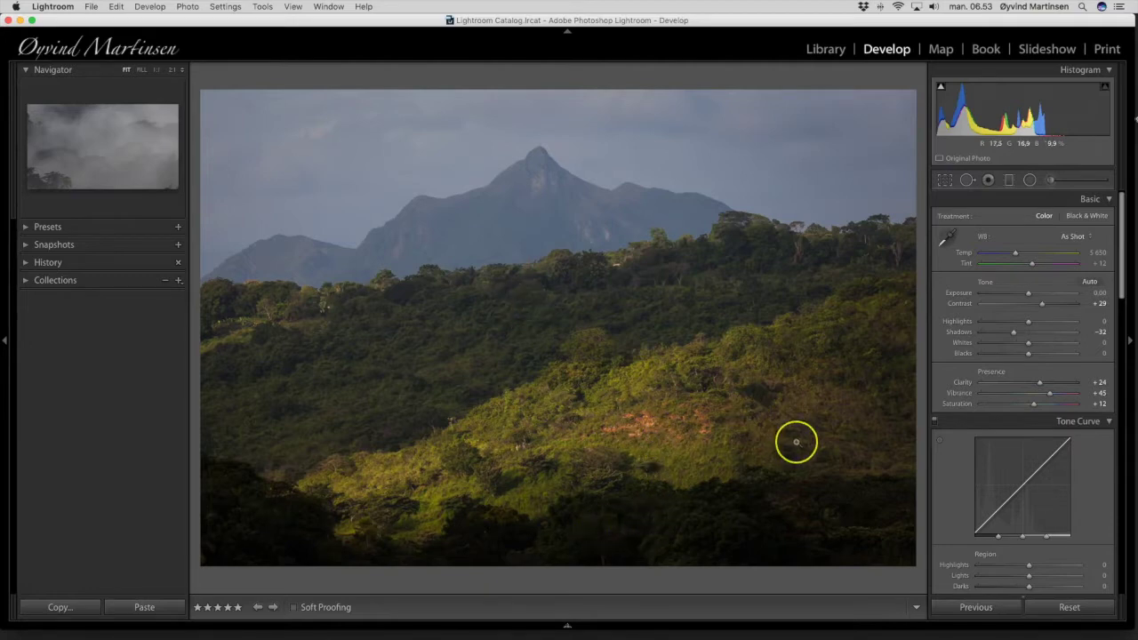
left_click(1024, 350)
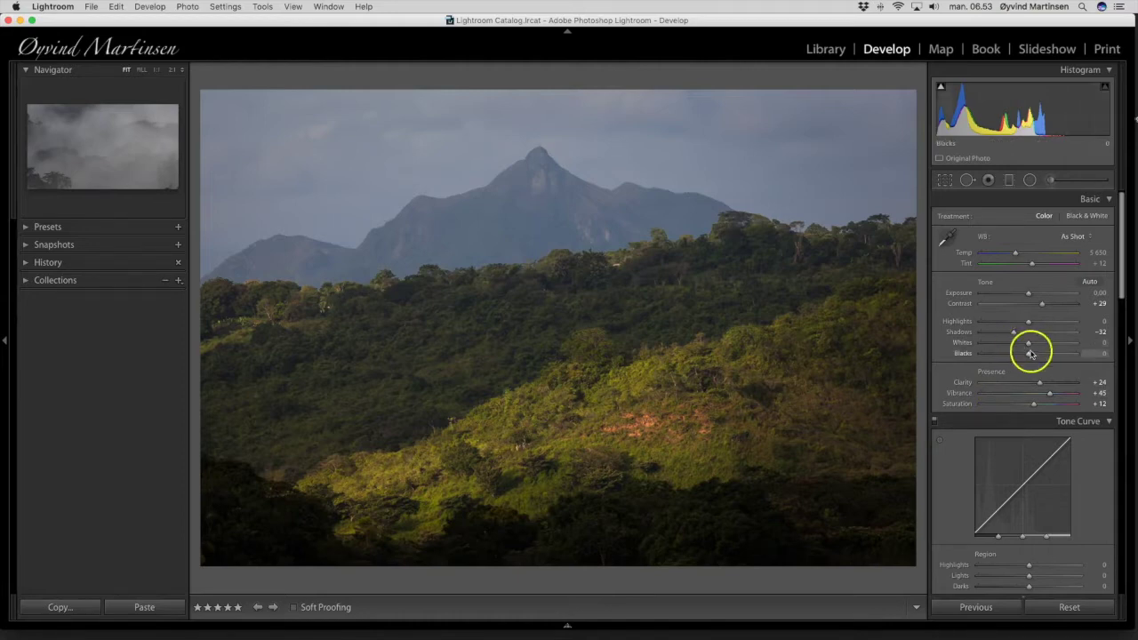
Step: Paint the sunlit hillside with the Adjustment Brush at Exposure 0.20, using brush sizes 8 and 13 with edit pins hidden
left_click(1051, 181)
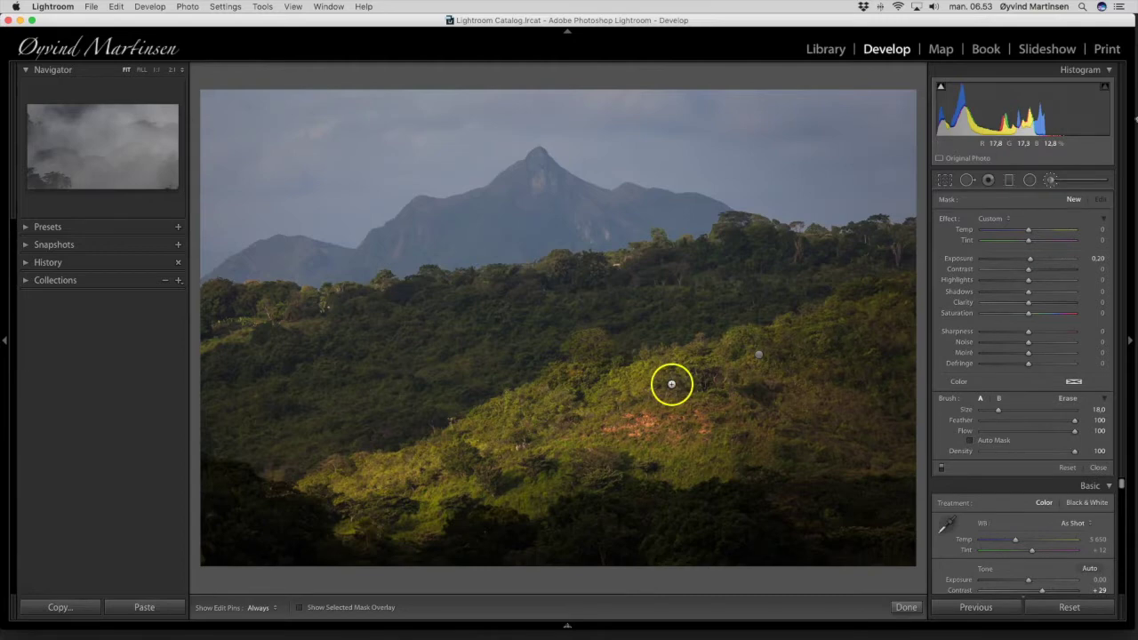
scroll(562, 425, "down", 3)
scroll(563, 425, "down", 3)
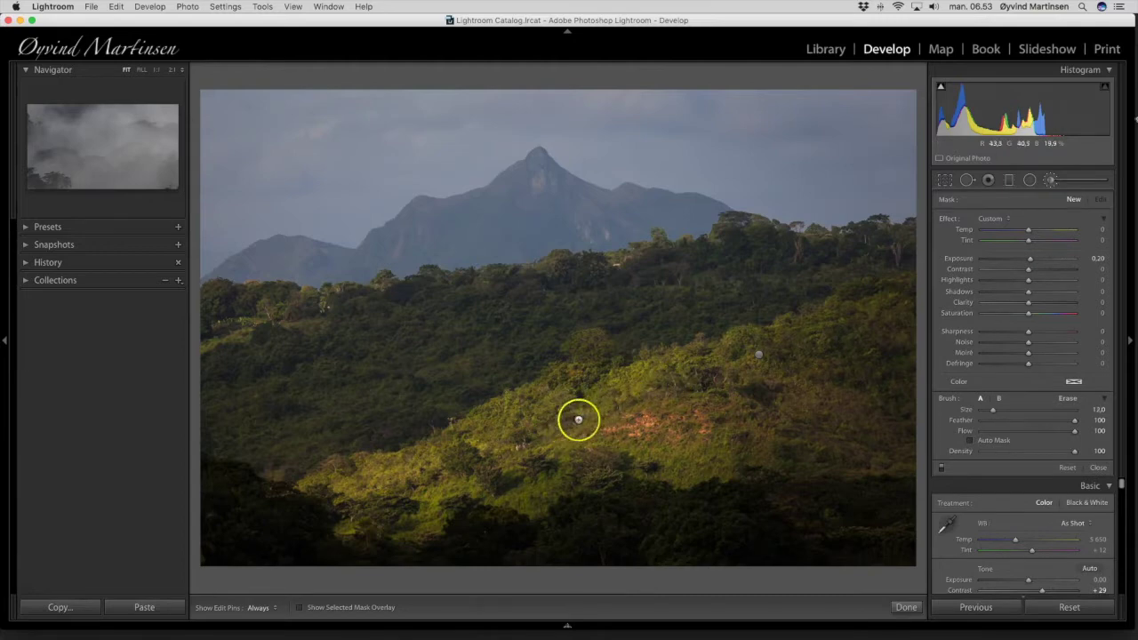
scroll(570, 418, "down", 2)
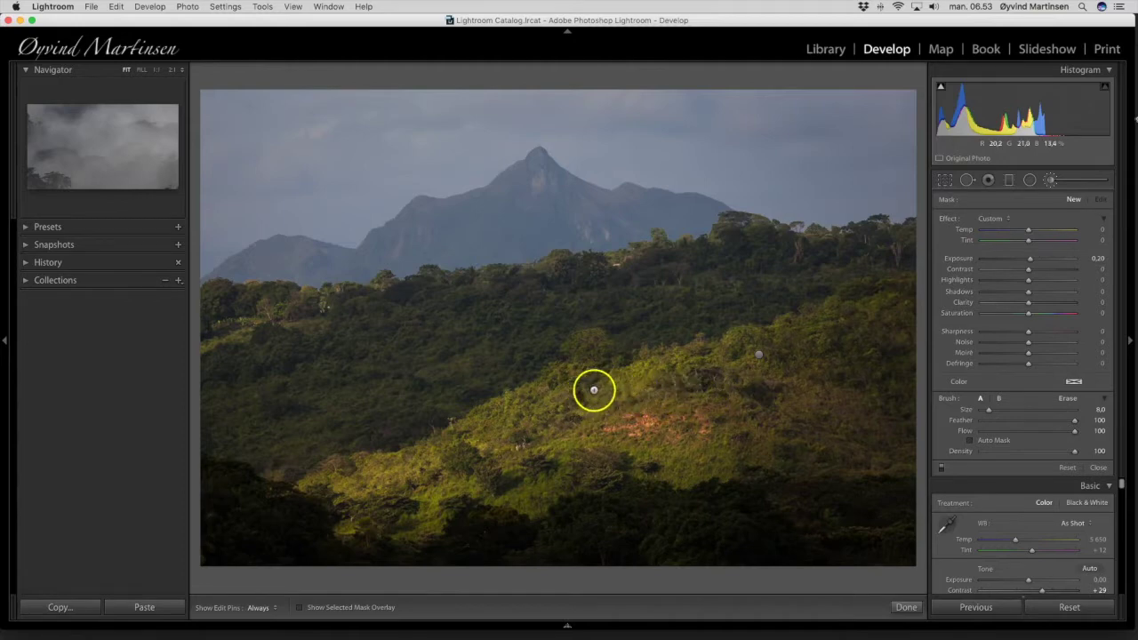
key("h")
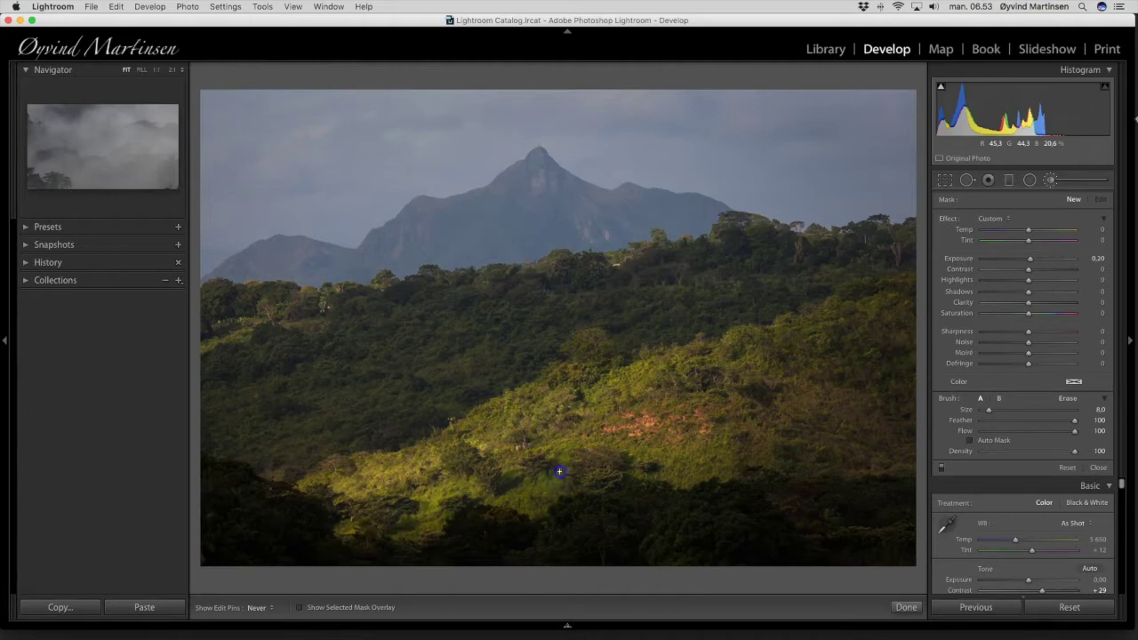
left_click(716, 448)
scroll(714, 447, "up", 3)
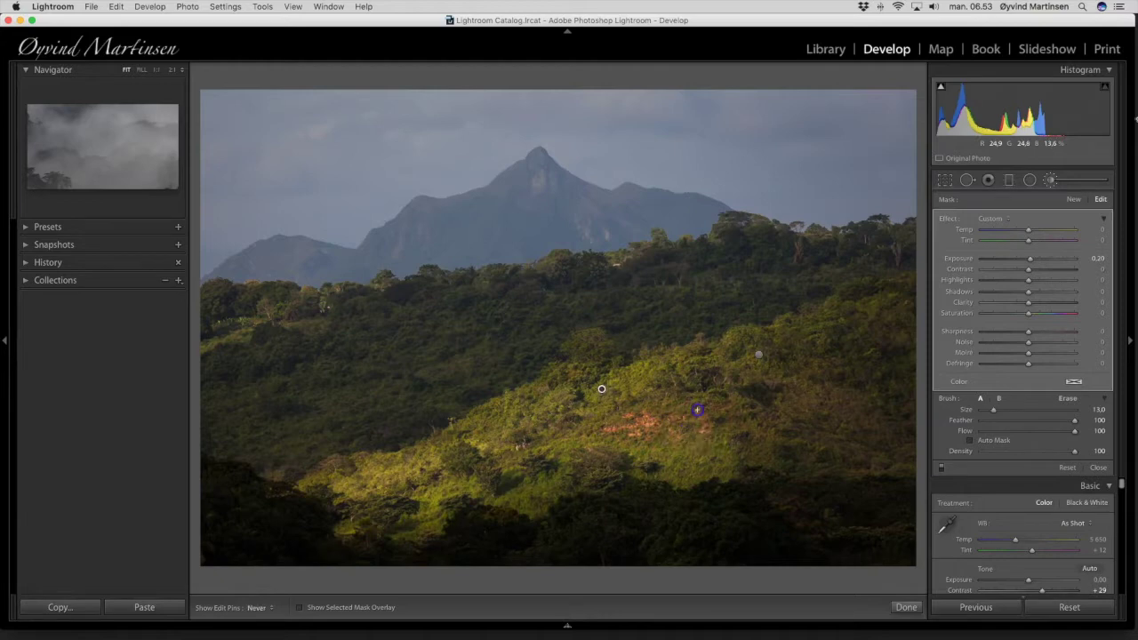
key("h")
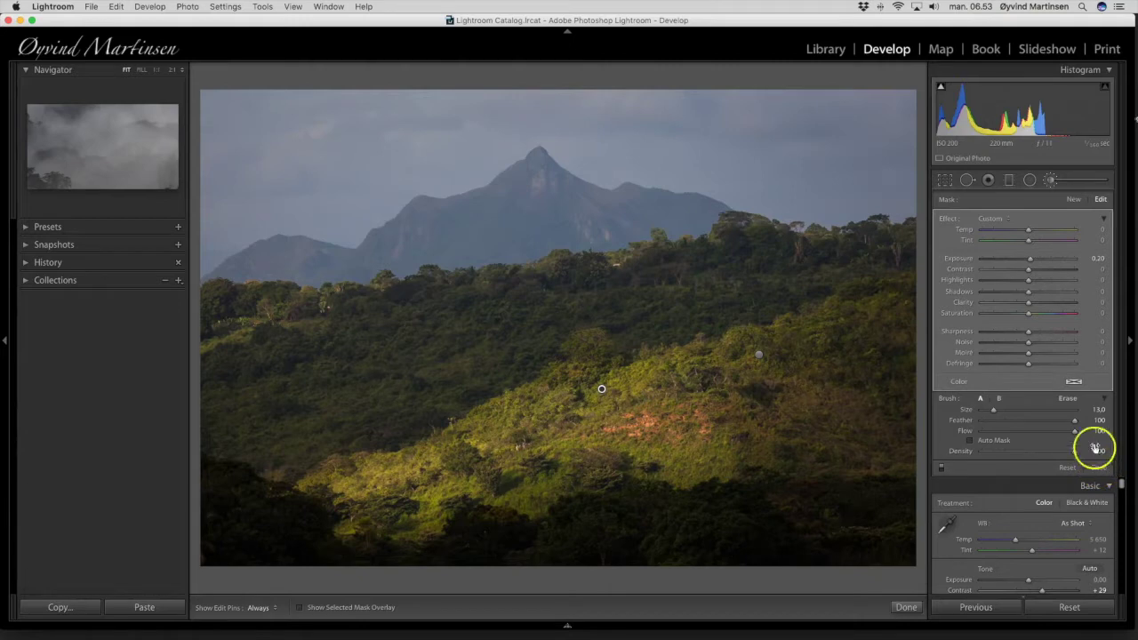
Step: Raise the hillside brush adjustment's Exposure to 0.35 and finish the brush editing
left_click(1032, 261)
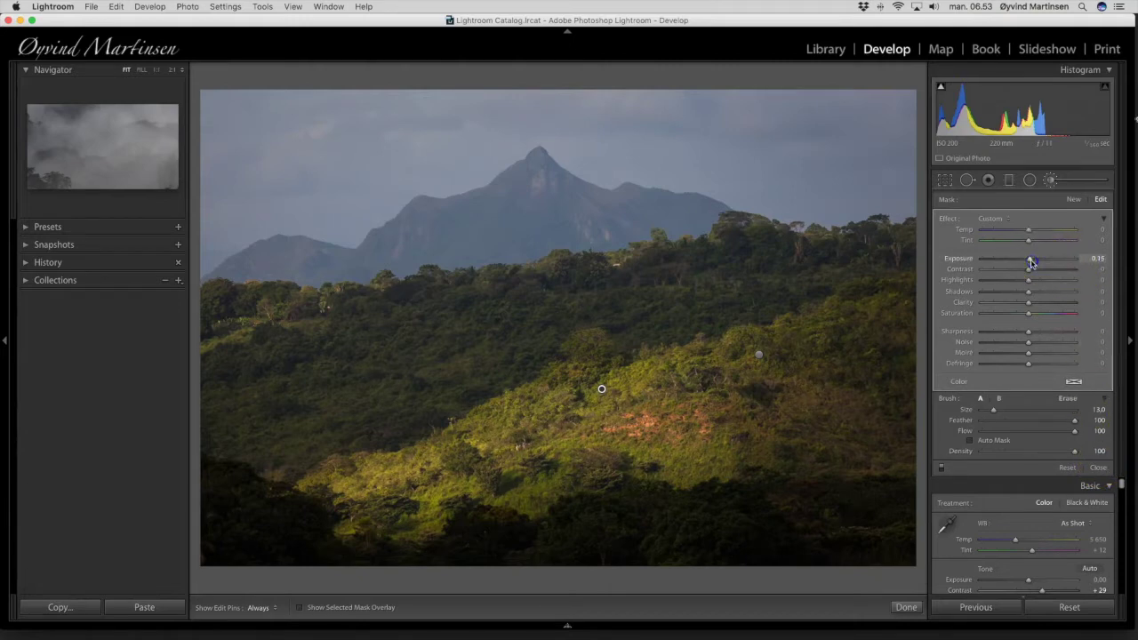
left_click(1099, 468)
left_click(1078, 434)
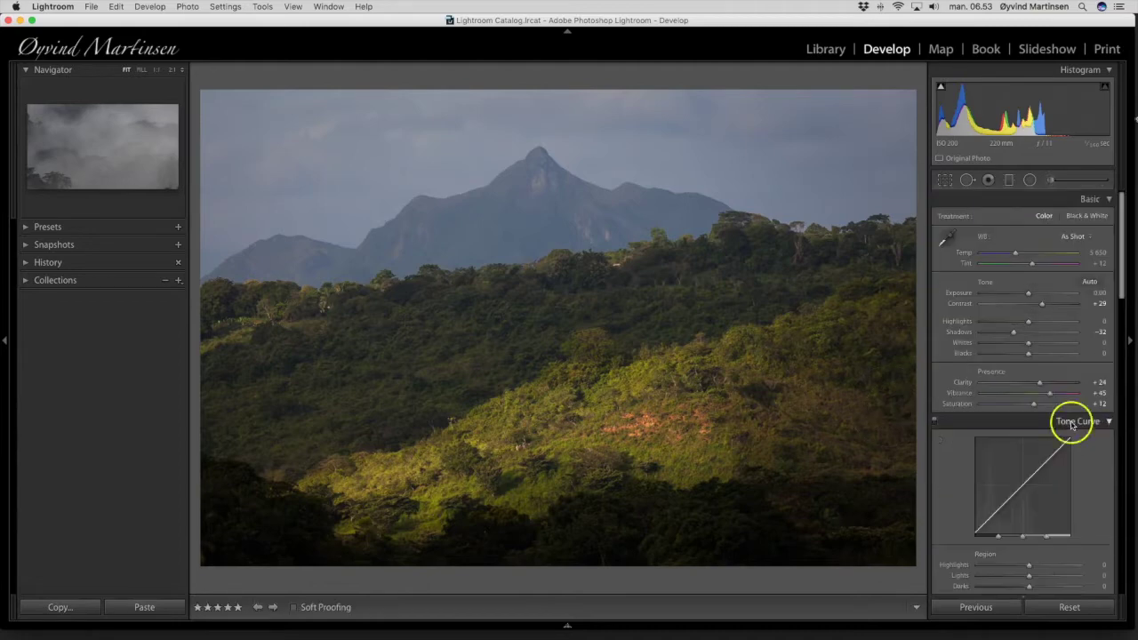
left_click(1072, 421)
mouse_move(1070, 436)
left_mouse_down()
mouse_move(1049, 437)
mouse_move(1069, 436)
mouse_move(1052, 414)
mouse_move(1051, 441)
left_mouse_up()
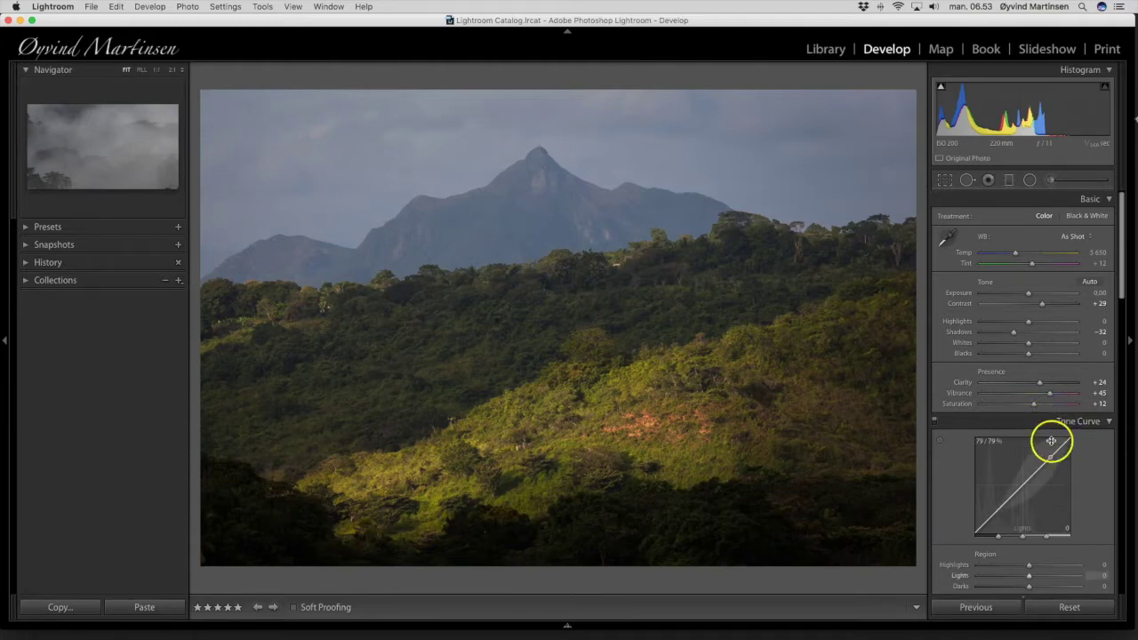
Step: Draw a straight Graduated Filter with Exposure -0.20 from the mountain peak down to the treeline
left_click(1011, 182)
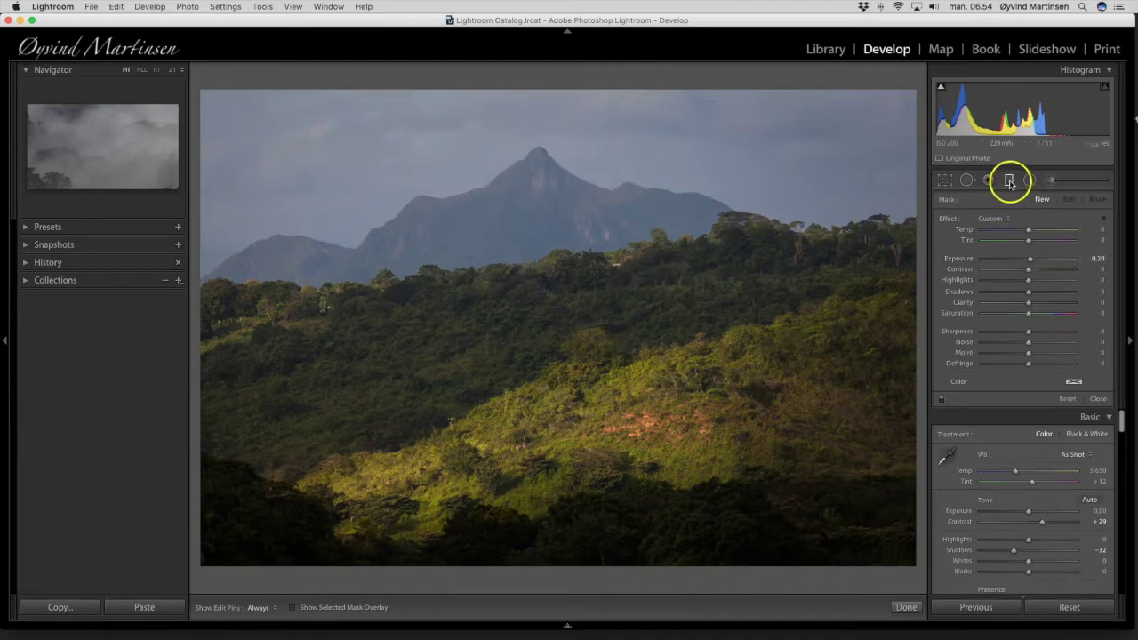
left_click_drag(1028, 259, 1030, 261)
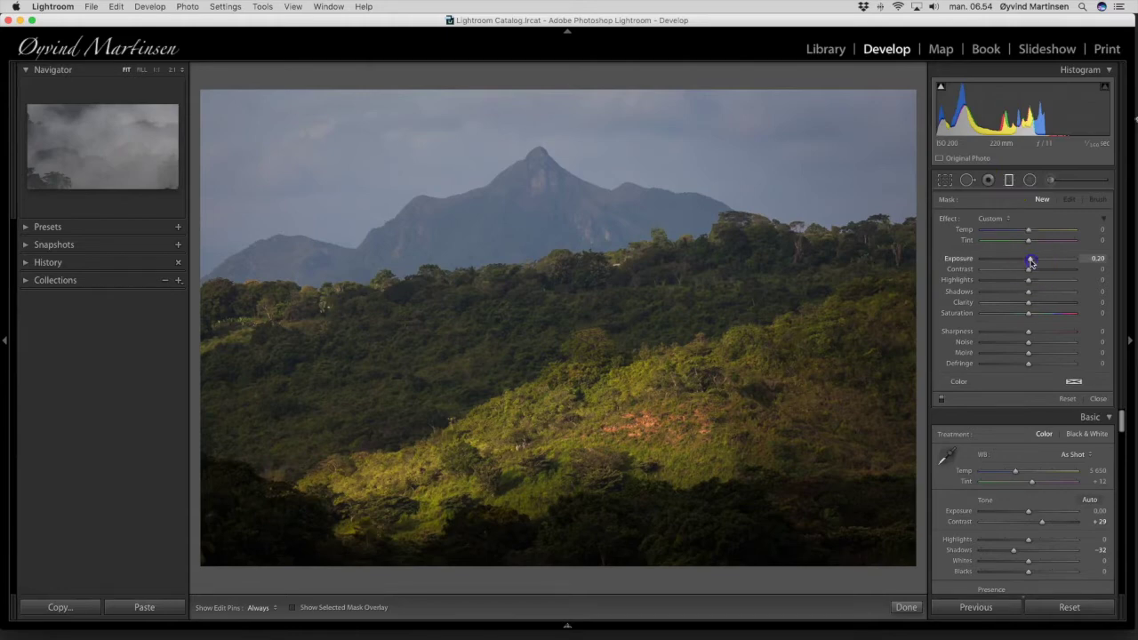
left_click_drag(1026, 261, 1026, 261)
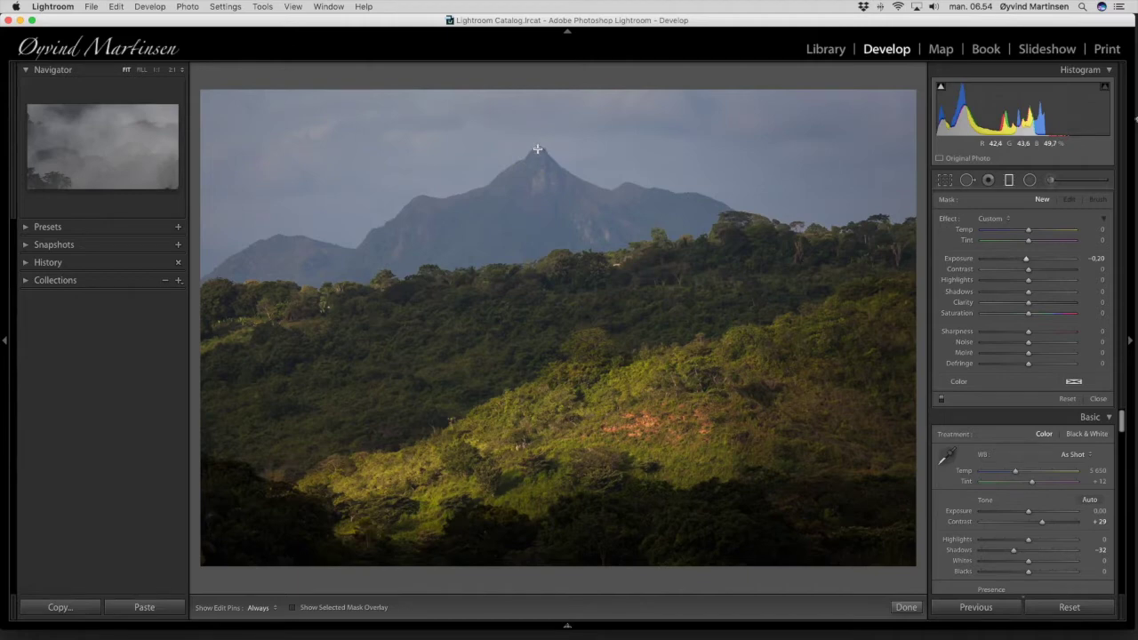
key("shift")
left_click_drag(538, 151, 539, 240)
Step: Tilt and shift the graduated filter to follow the sloping treeline, set its Exposure to -0.25 and close it
left_click_drag(790, 192, 793, 181)
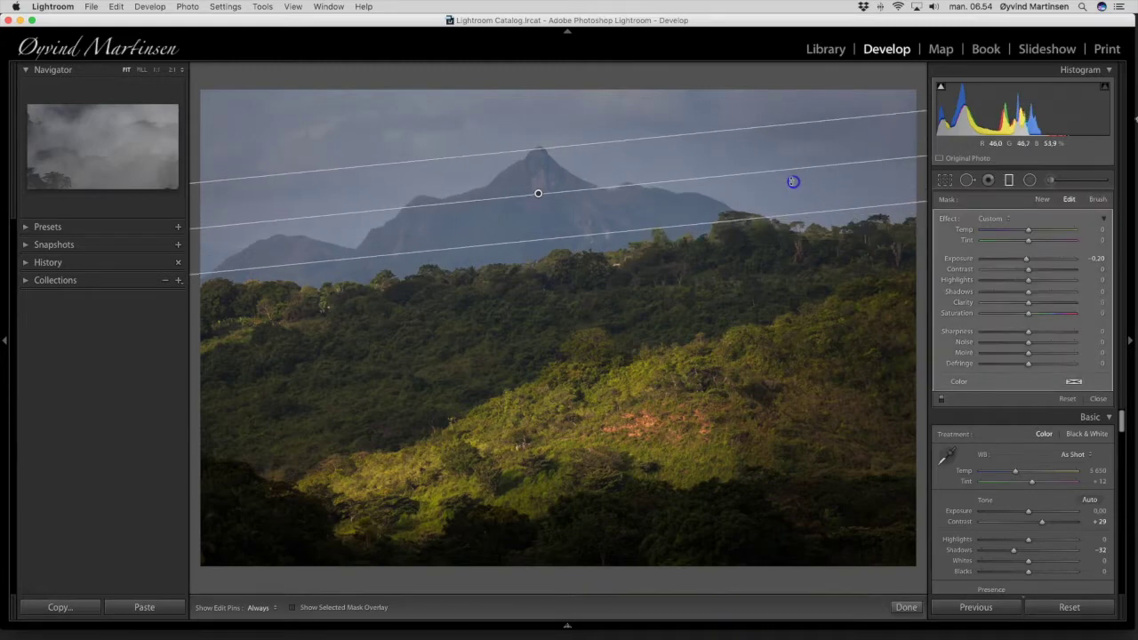
left_click_drag(536, 193, 540, 202)
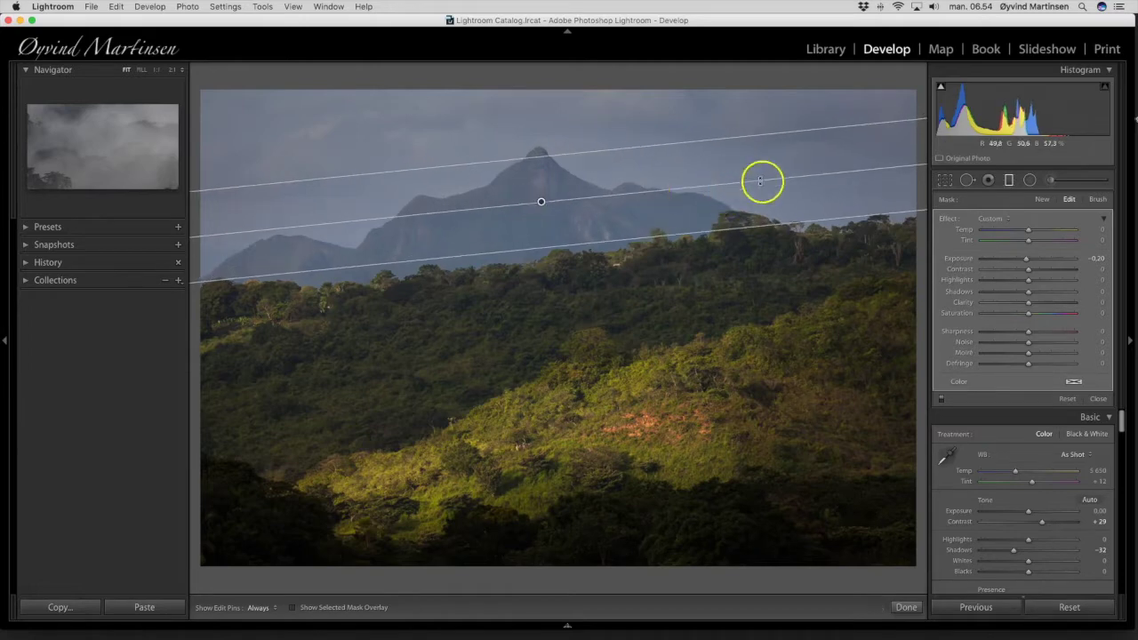
left_click_drag(859, 169, 859, 173)
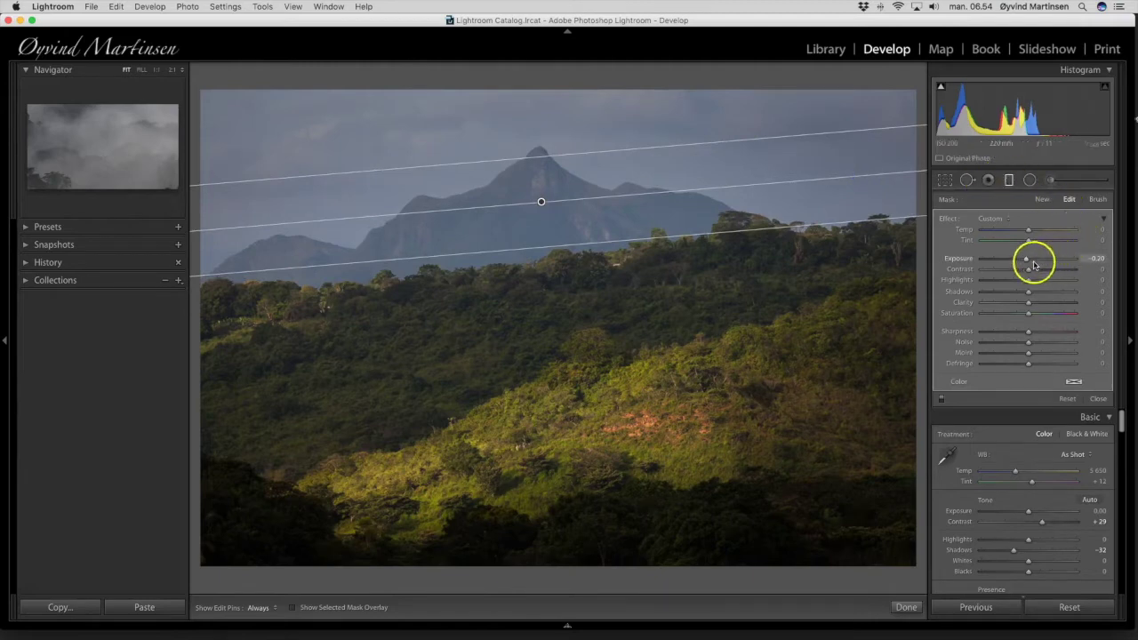
mouse_move(1023, 257)
left_mouse_down()
mouse_move(1011, 257)
mouse_move(1027, 261)
left_mouse_up()
left_click_drag(1025, 260, 1026, 257)
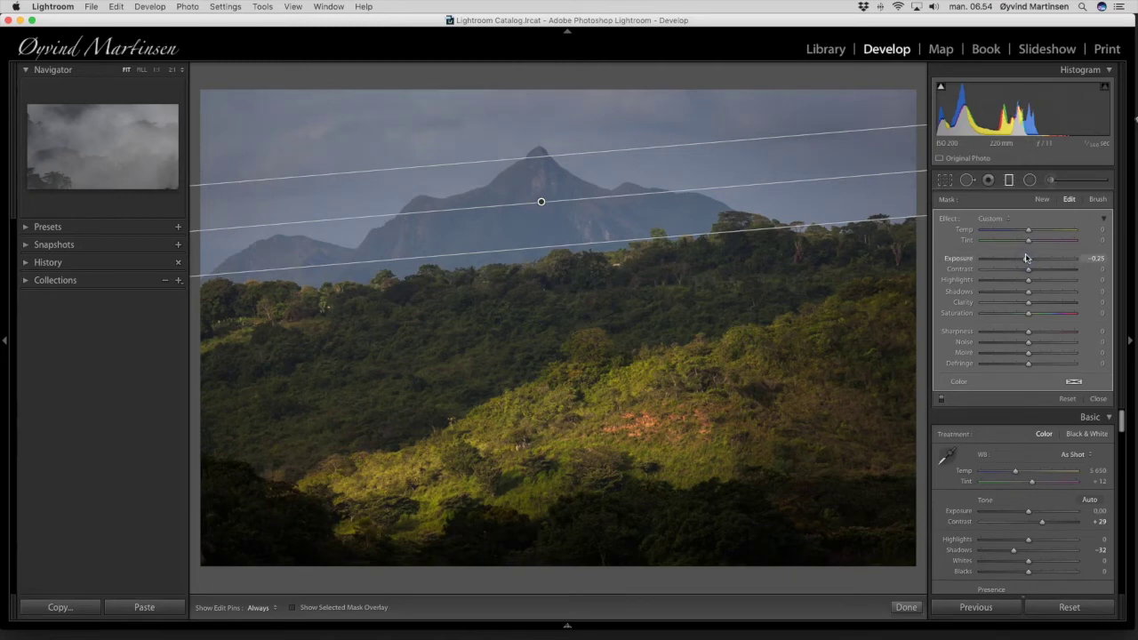
left_click(1099, 401)
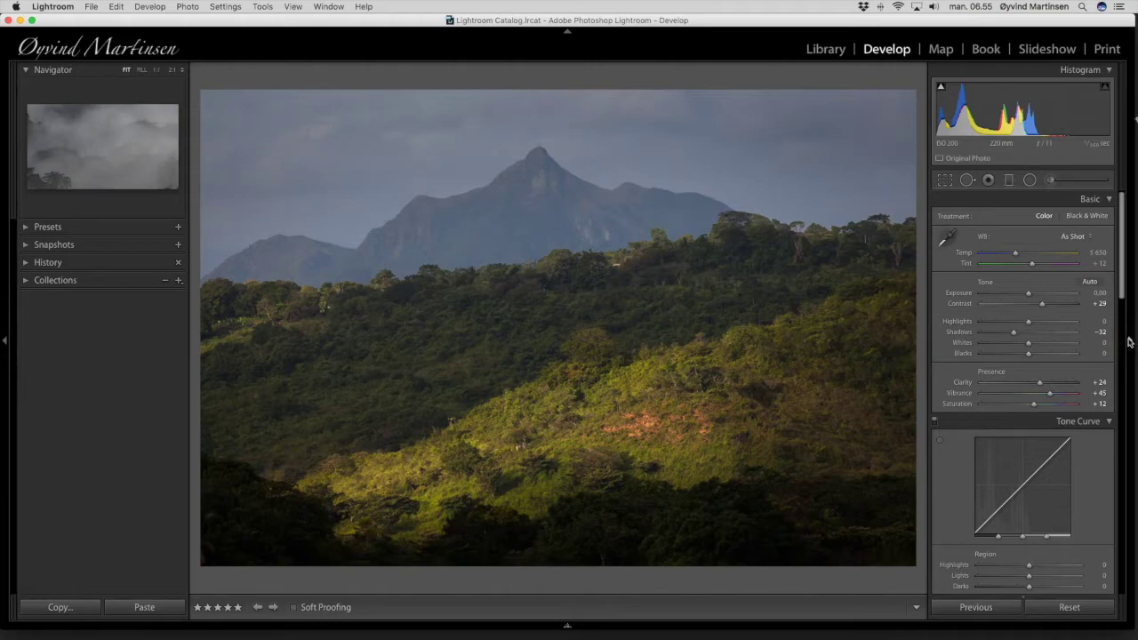
key("super+Return")
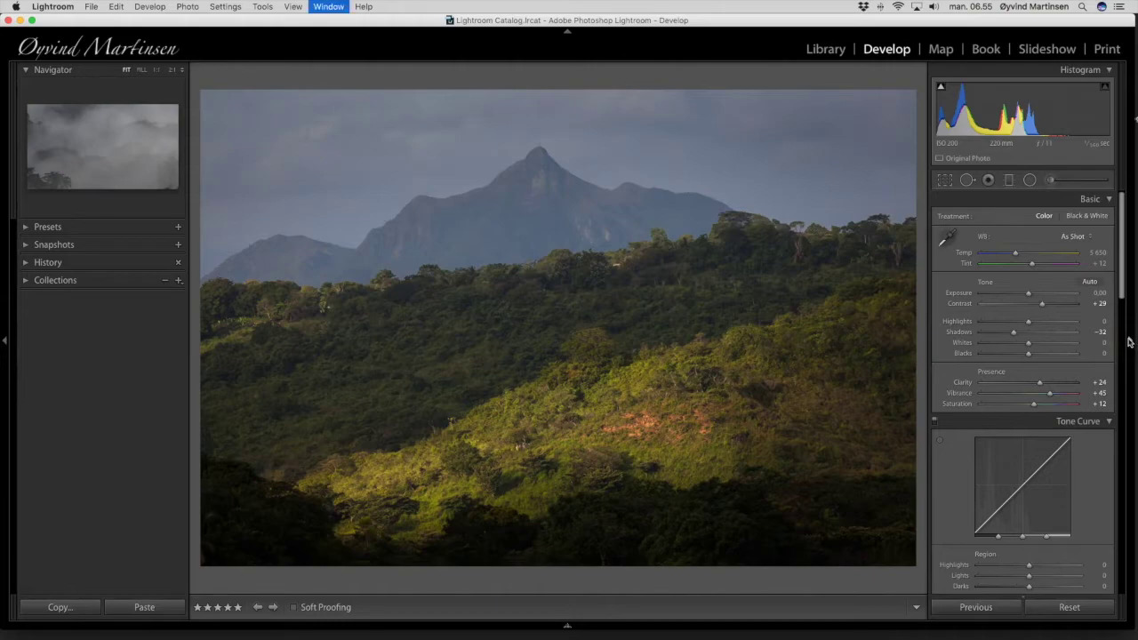
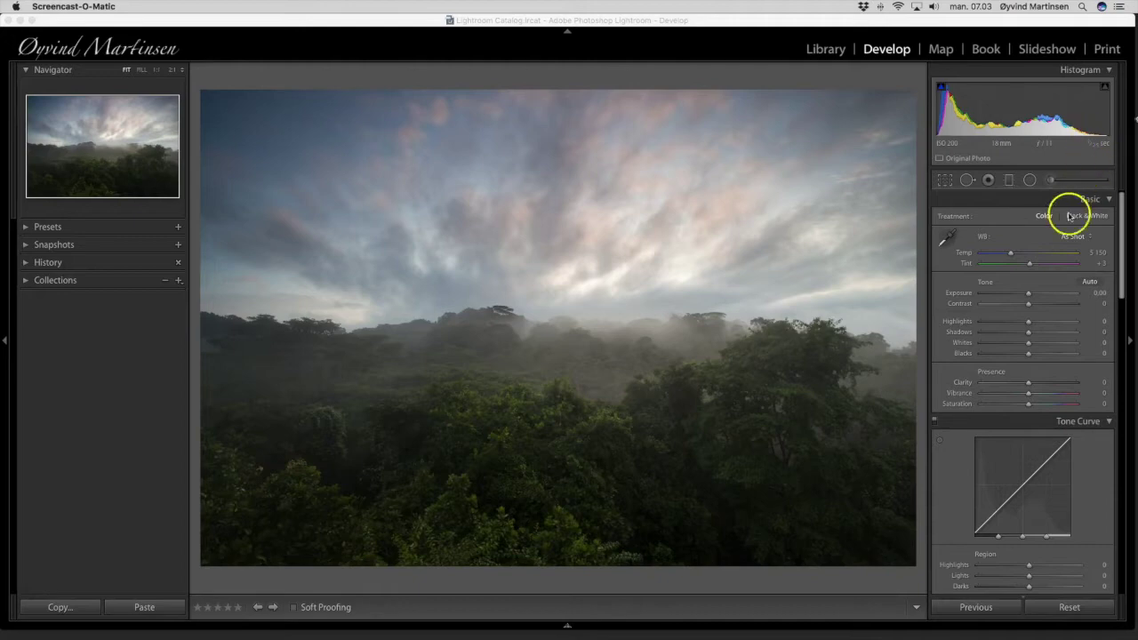
Step: Set the misty forest photo's Contrast to +25 and Shadows to +68
left_click(1029, 305)
left_click_drag(1030, 306, 1039, 307)
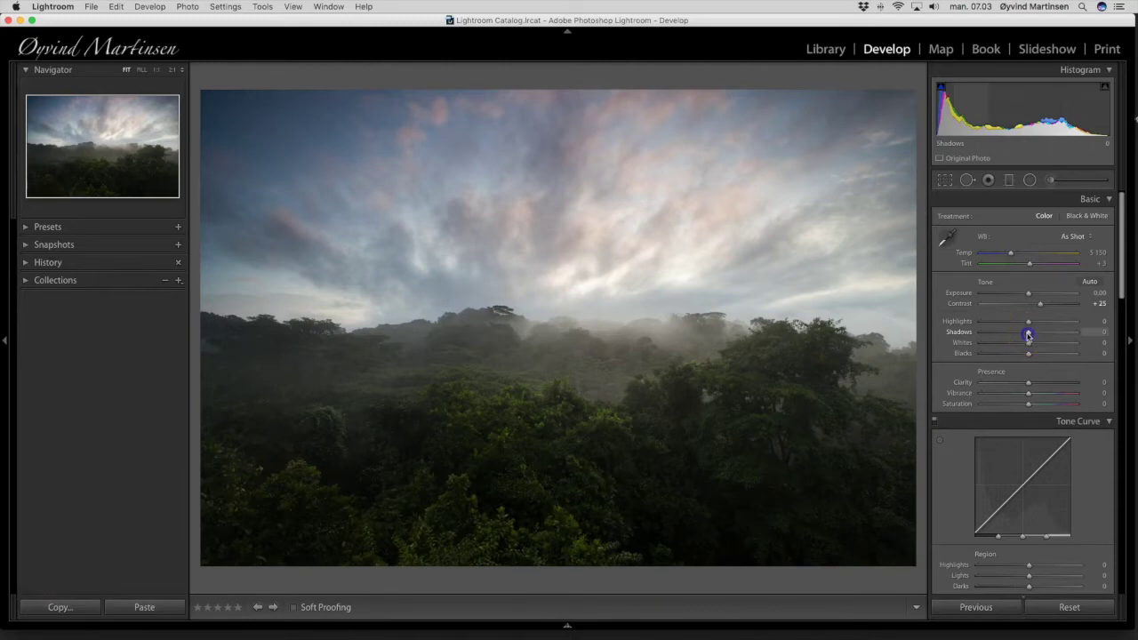
left_click_drag(1033, 334, 1073, 336)
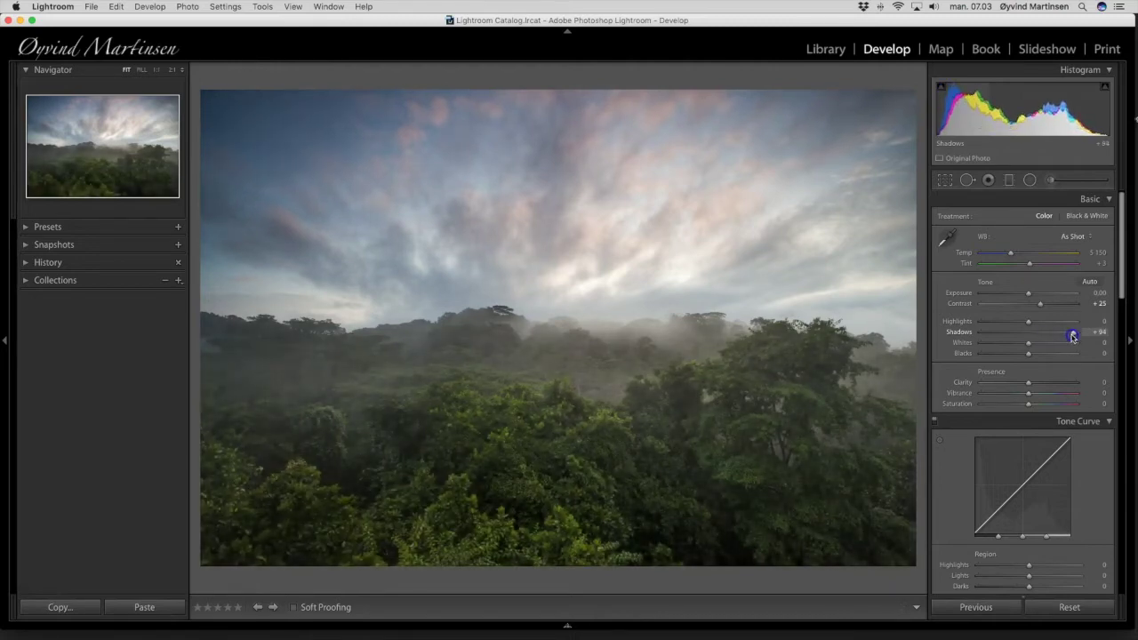
left_click_drag(1073, 336, 1057, 337)
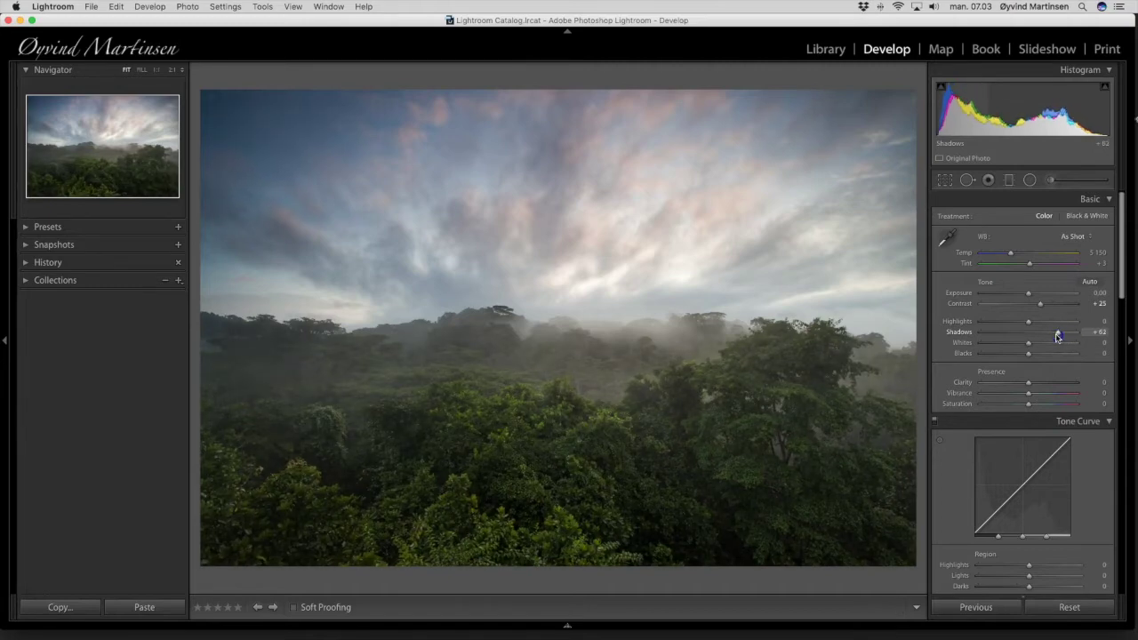
left_click_drag(1056, 336, 1060, 336)
Step: Set the forest photo's Clarity to +25, Vibrance to +45 and Saturation to +13
left_click_drag(1029, 384, 1040, 384)
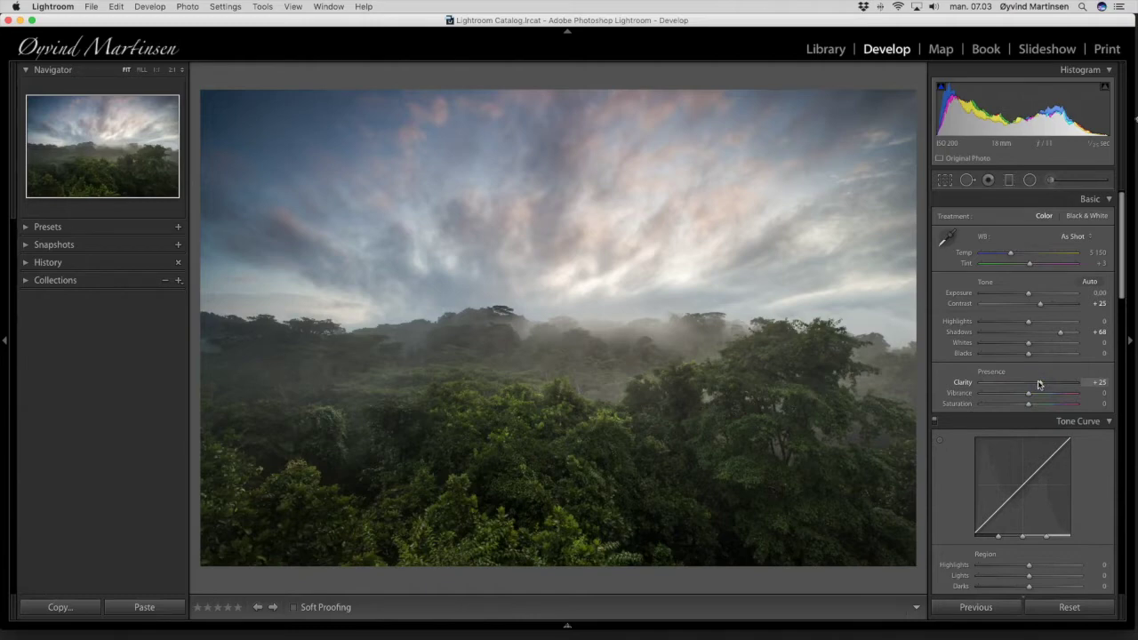
left_click_drag(1028, 394, 1039, 396)
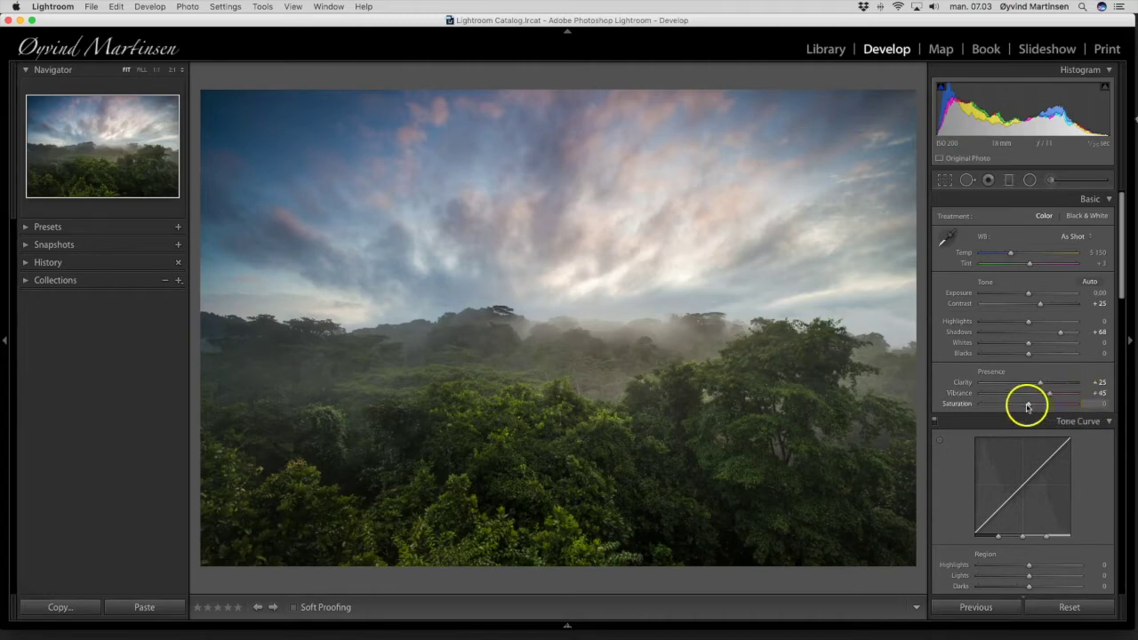
left_click_drag(1028, 406, 1033, 407)
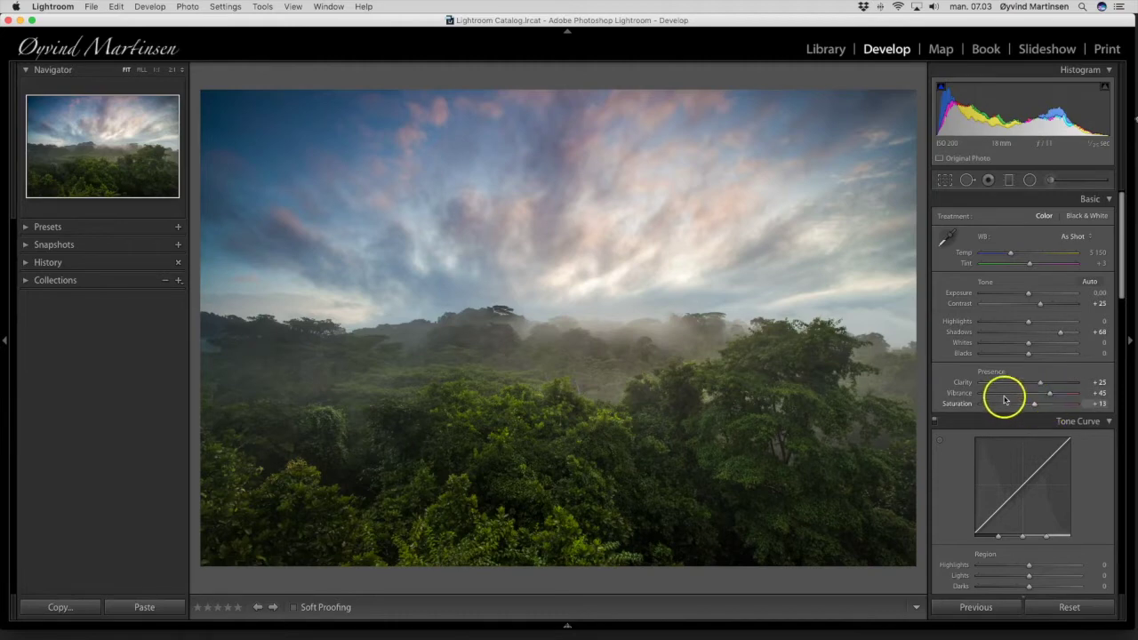
Step: Try the Camera Landscape profile in Camera Calibration and restore the Adobe Standard profile
scroll(1006, 402, "down", 10)
scroll(1006, 402, "down", 5)
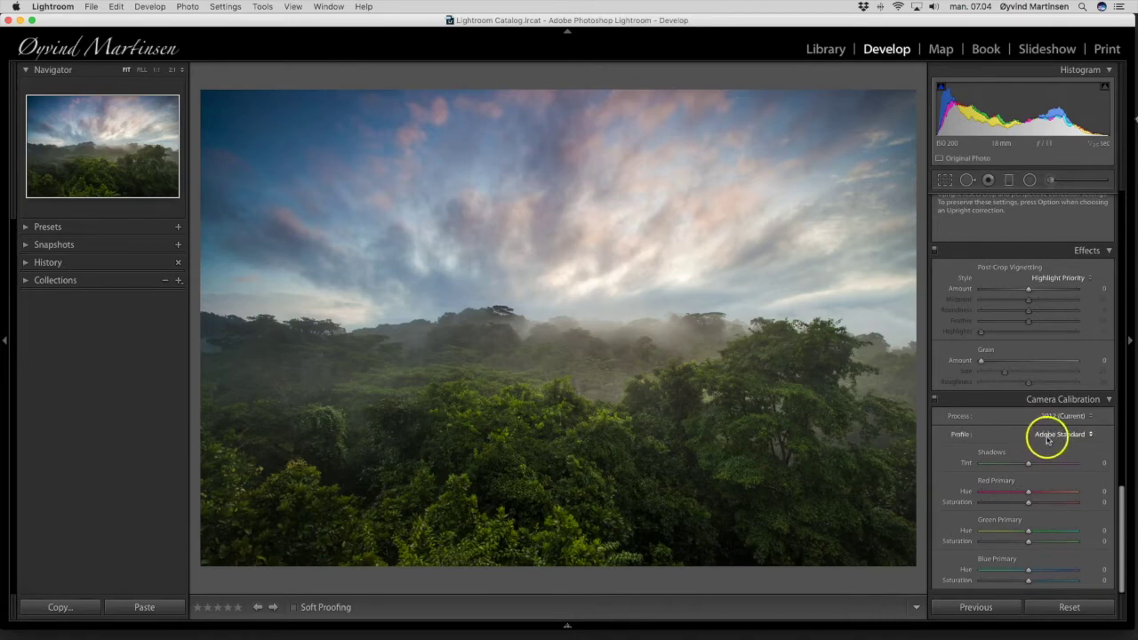
left_click(1091, 436)
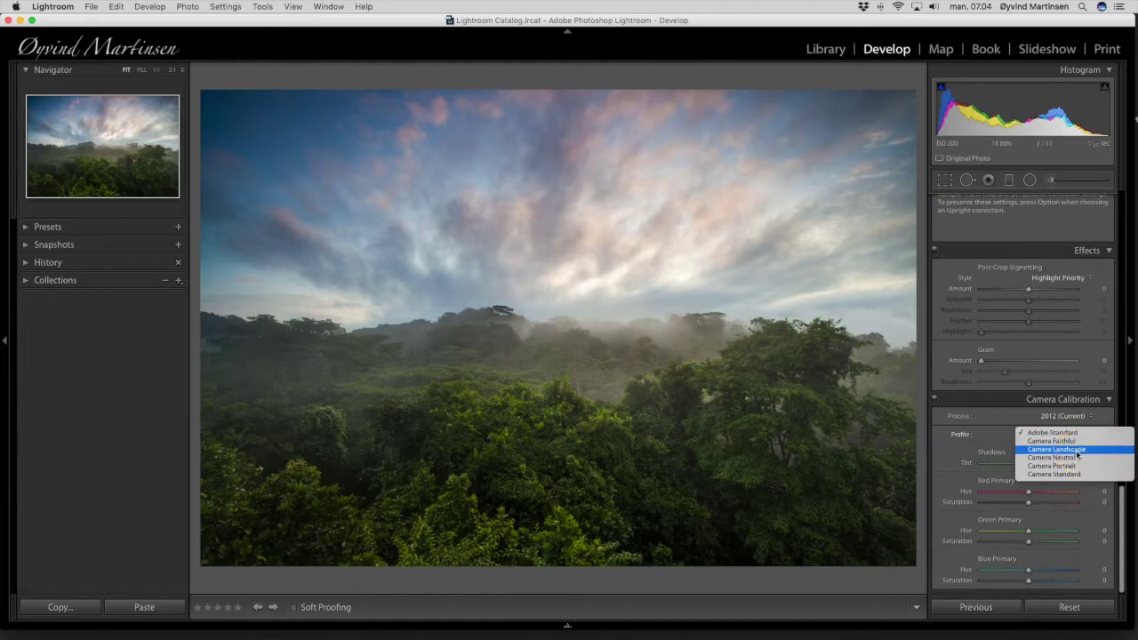
left_click(1077, 450)
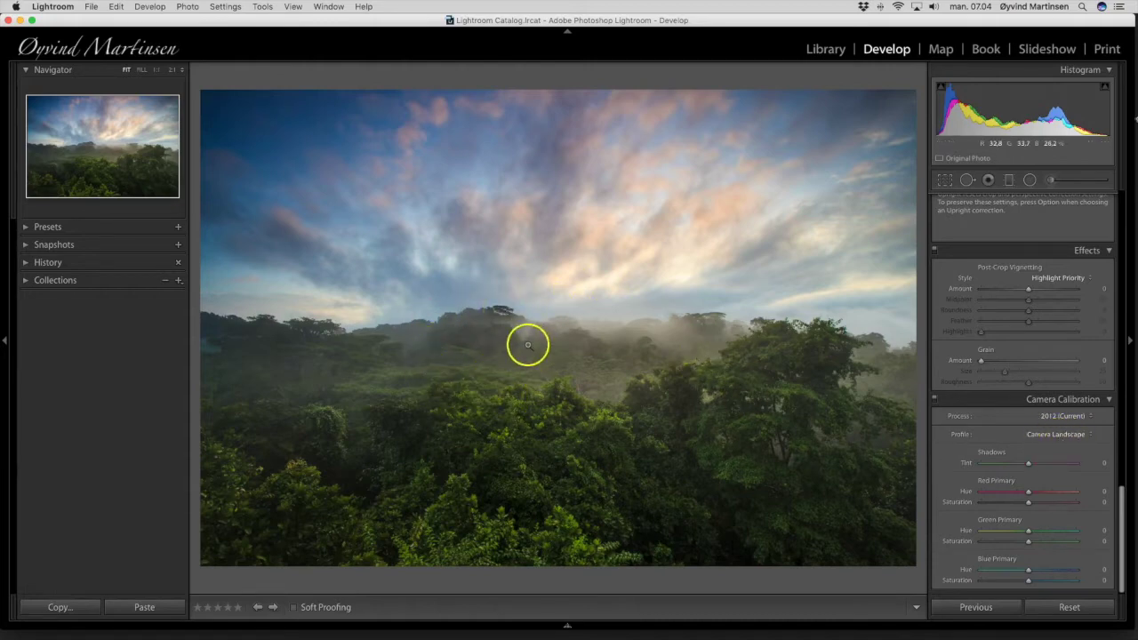
left_click(1088, 418)
left_click(1056, 414)
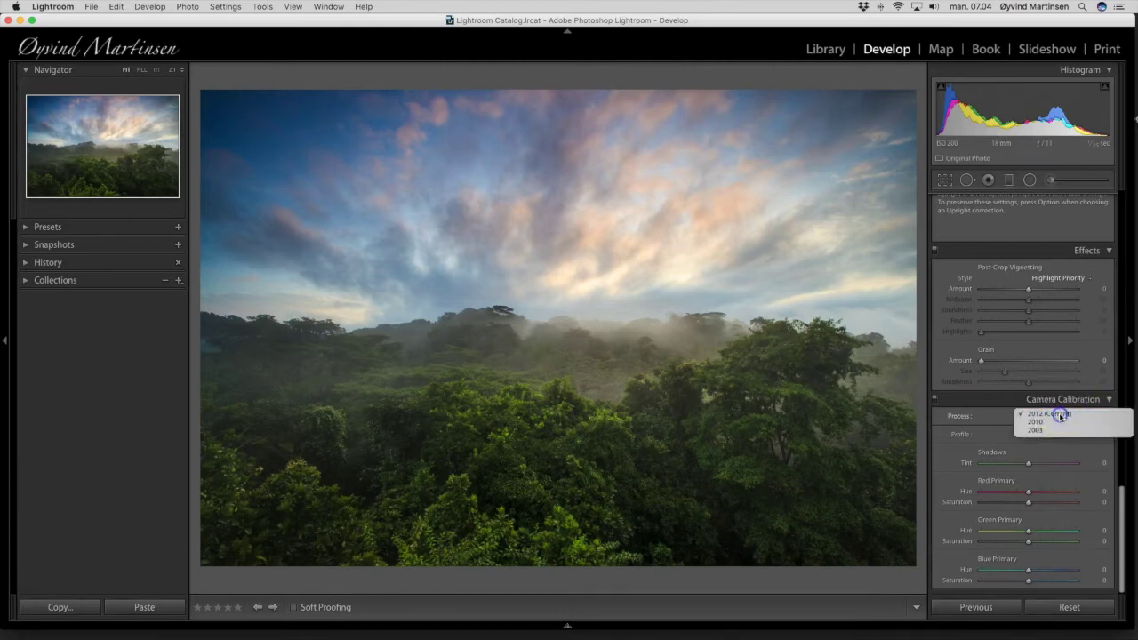
left_click(1078, 437)
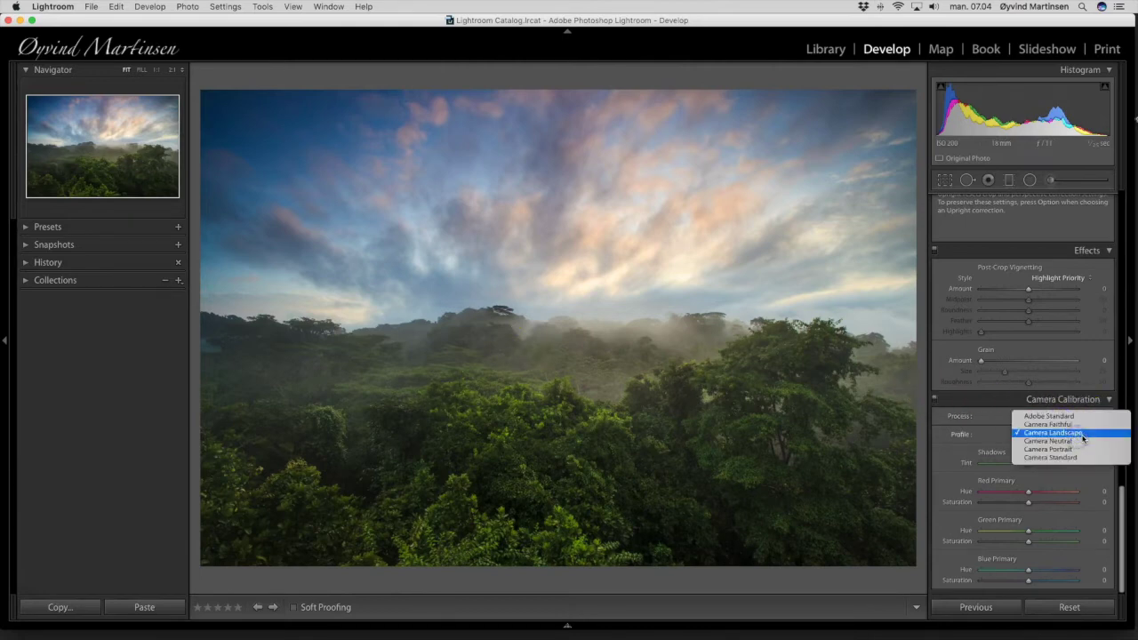
left_click(1067, 434)
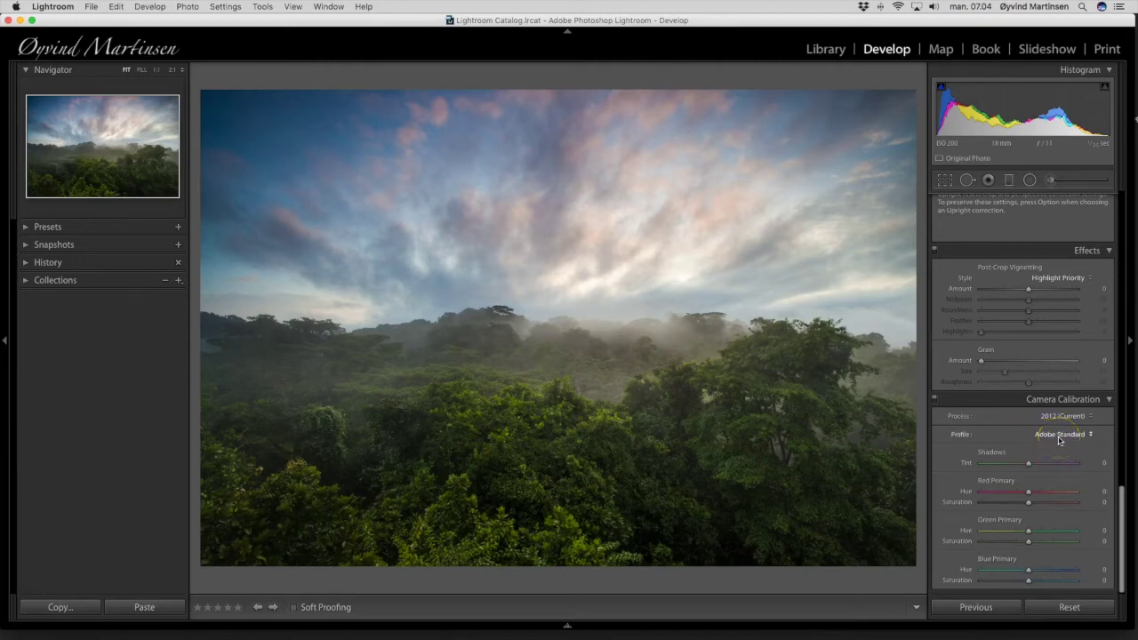
Step: Raise the forest photo's Saturation to +22
scroll(1057, 329, "up", 10)
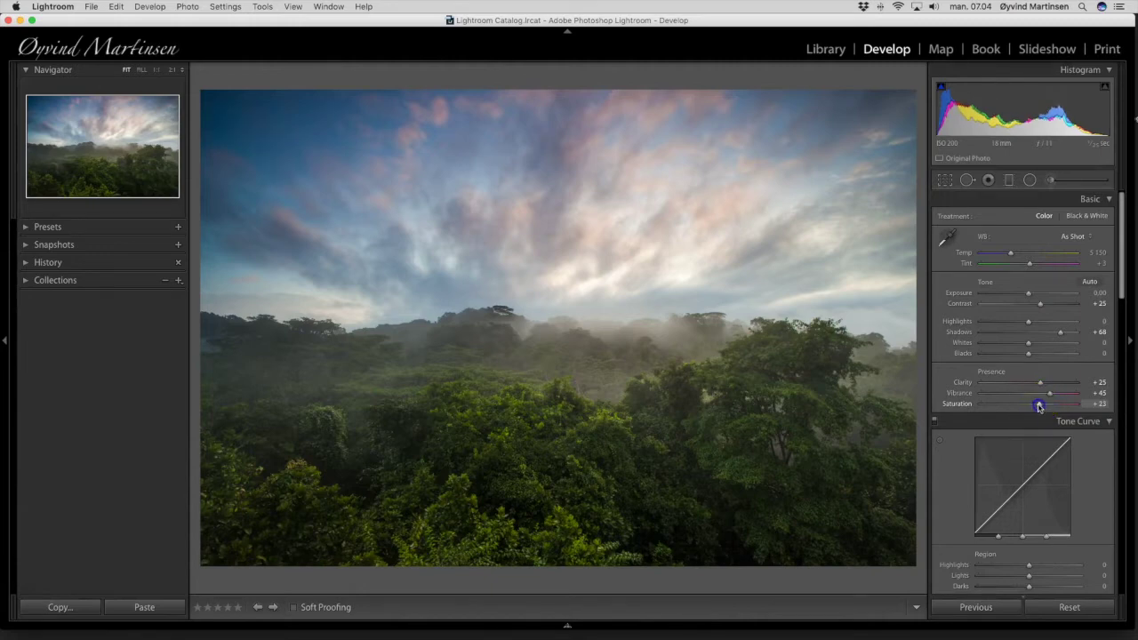
Step: Set the photo's sharpening to Amount 58, Radius 1.1 and Masking 40, using the mask preview
scroll(1040, 407, "down", 15)
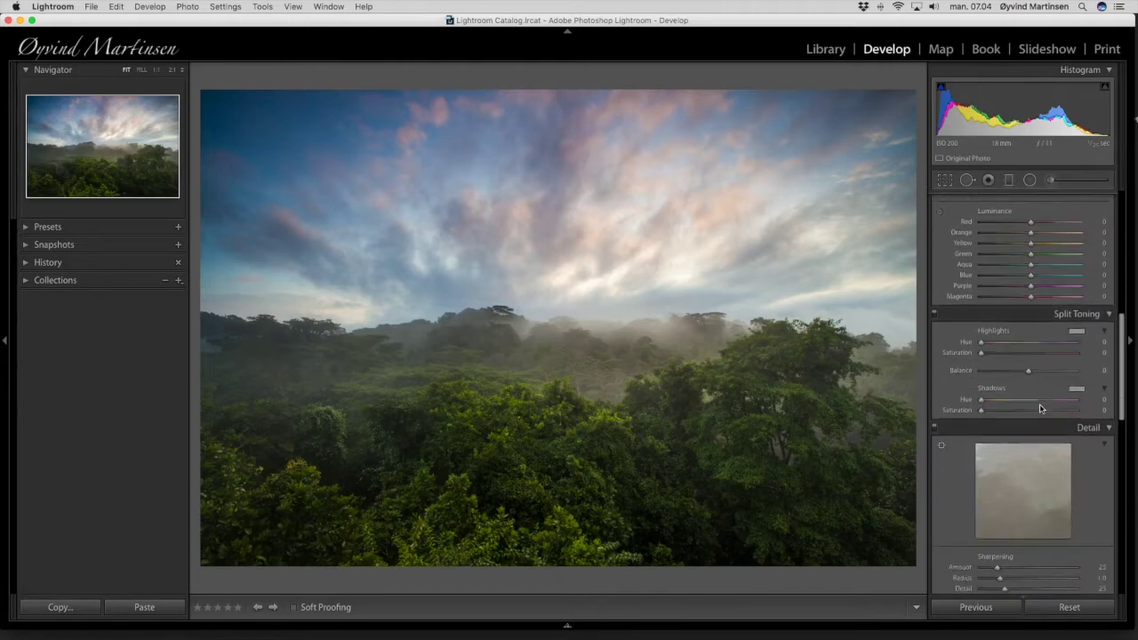
scroll(1040, 407, "down", 2)
left_click_drag(997, 349, 1005, 354)
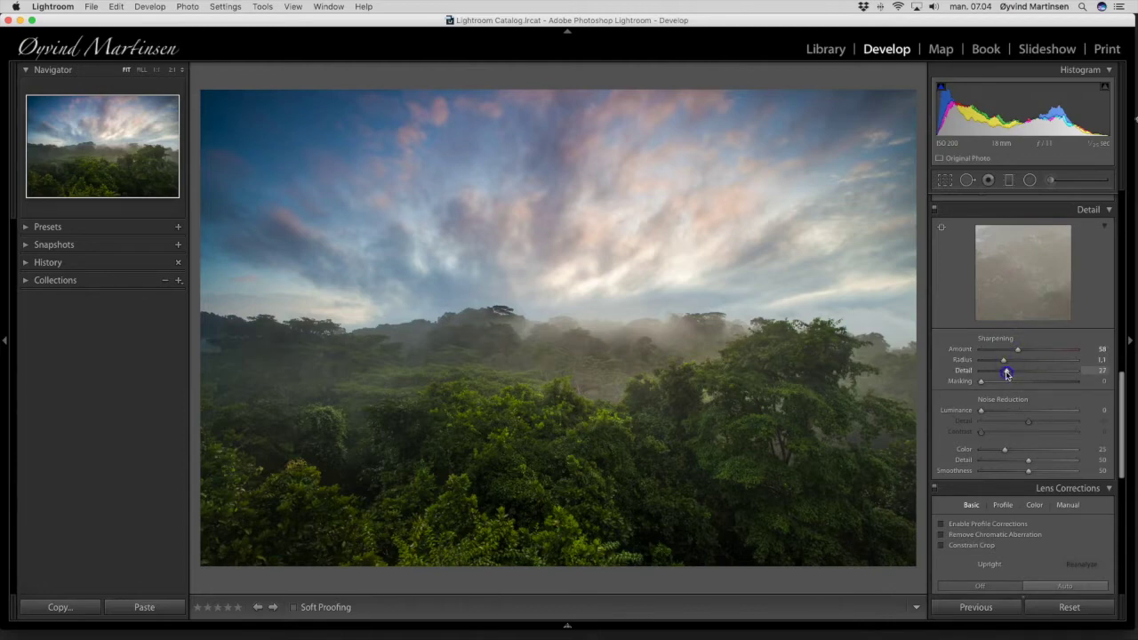
left_click_drag(980, 381, 981, 384)
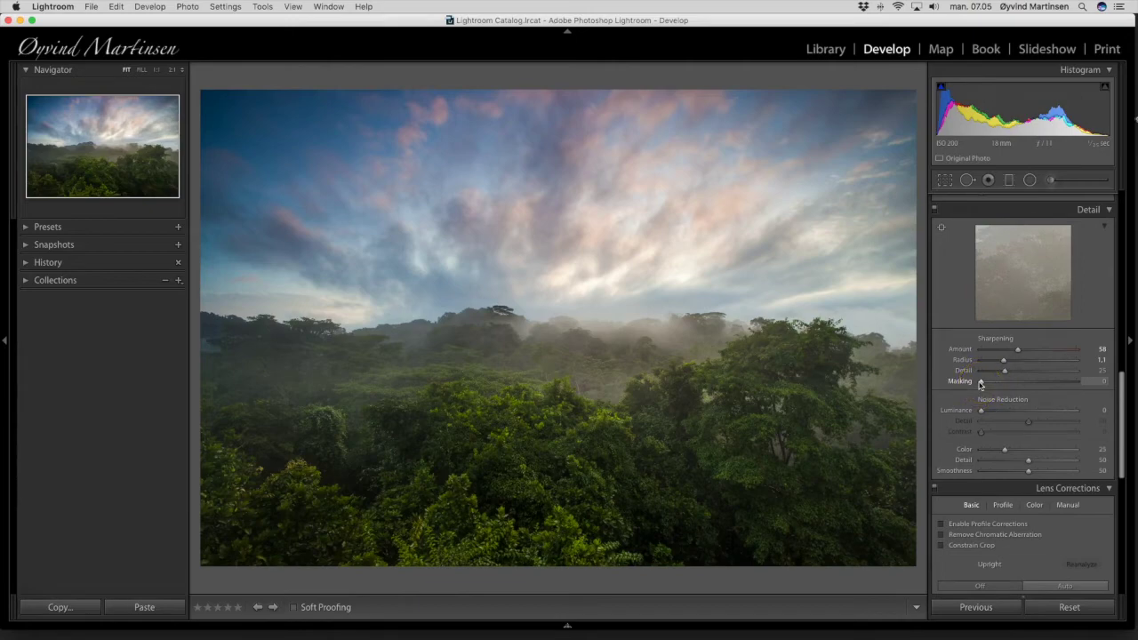
left_click_drag(981, 384, 1013, 386)
key("alt")
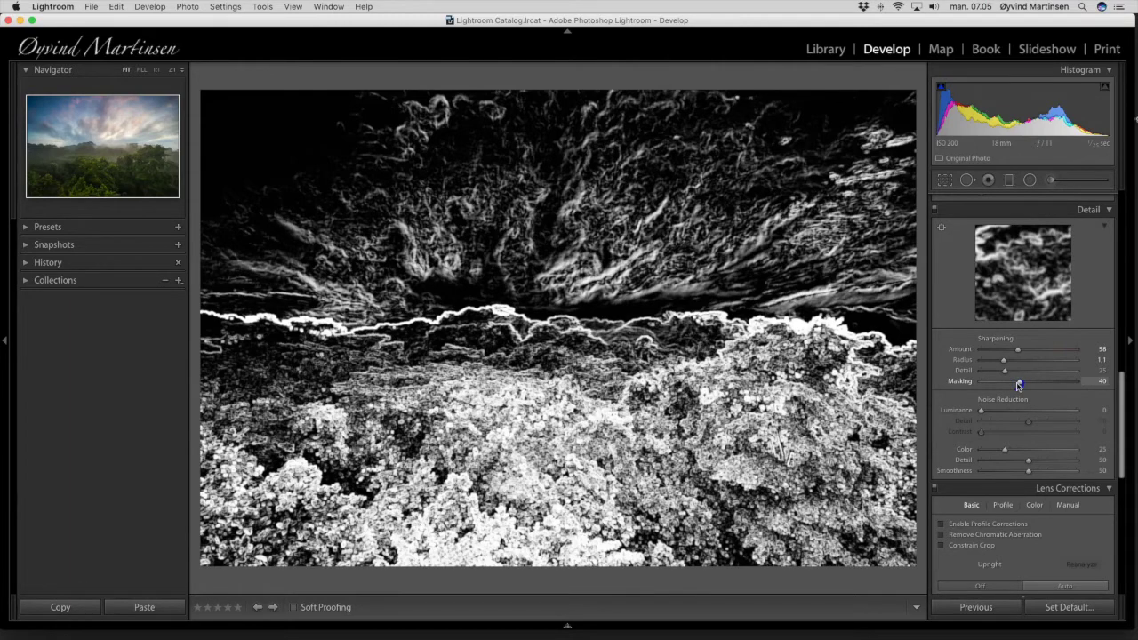
left_click_drag(1019, 384, 1019, 384)
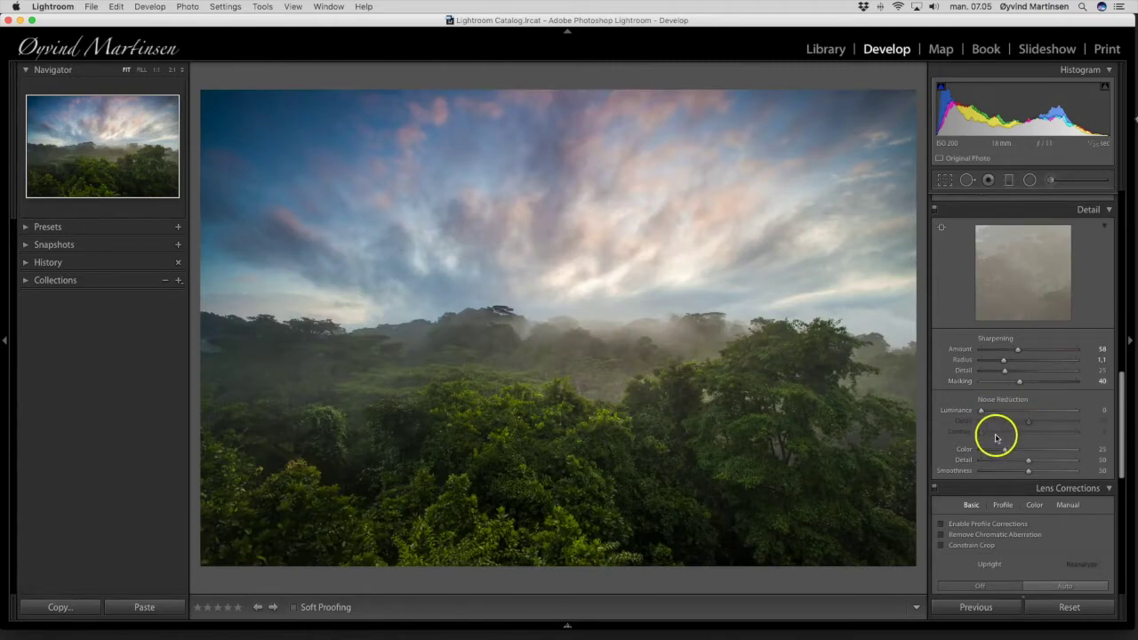
Step: Enable lens profile corrections and chromatic aberration removal, and check the lens profile's vignetting amount
scroll(984, 470, "down", 3)
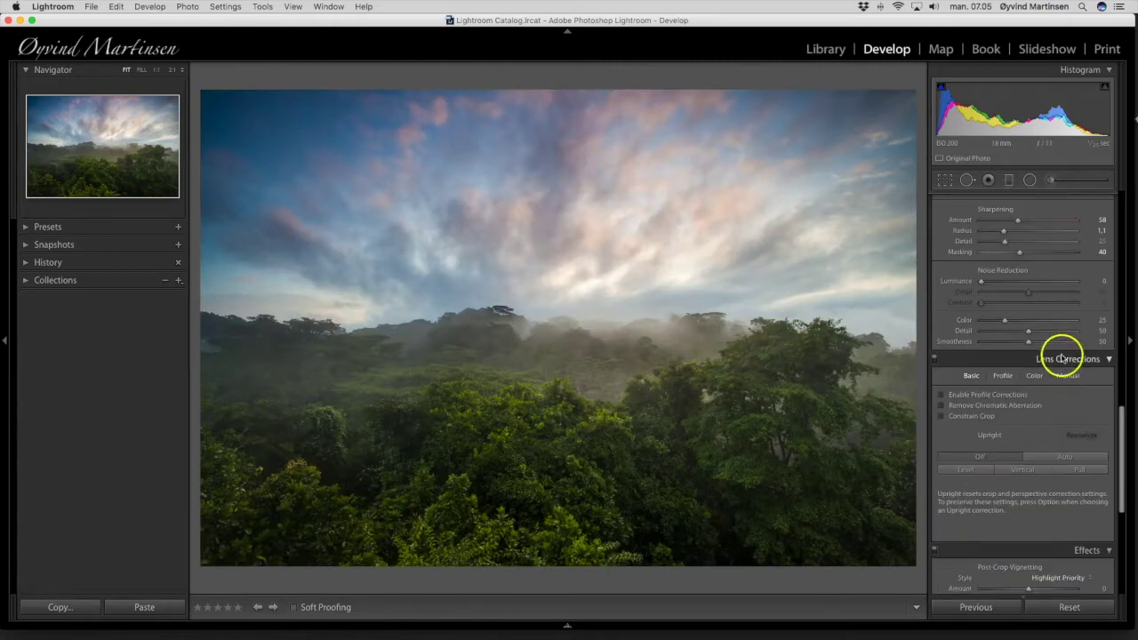
left_click(944, 397)
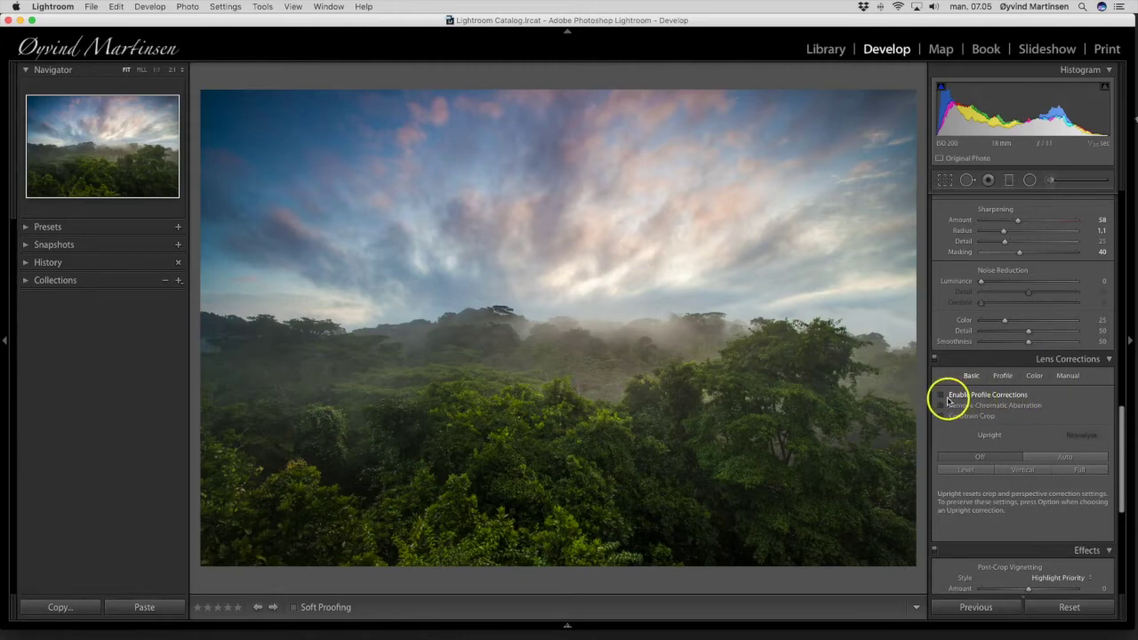
left_click(944, 398)
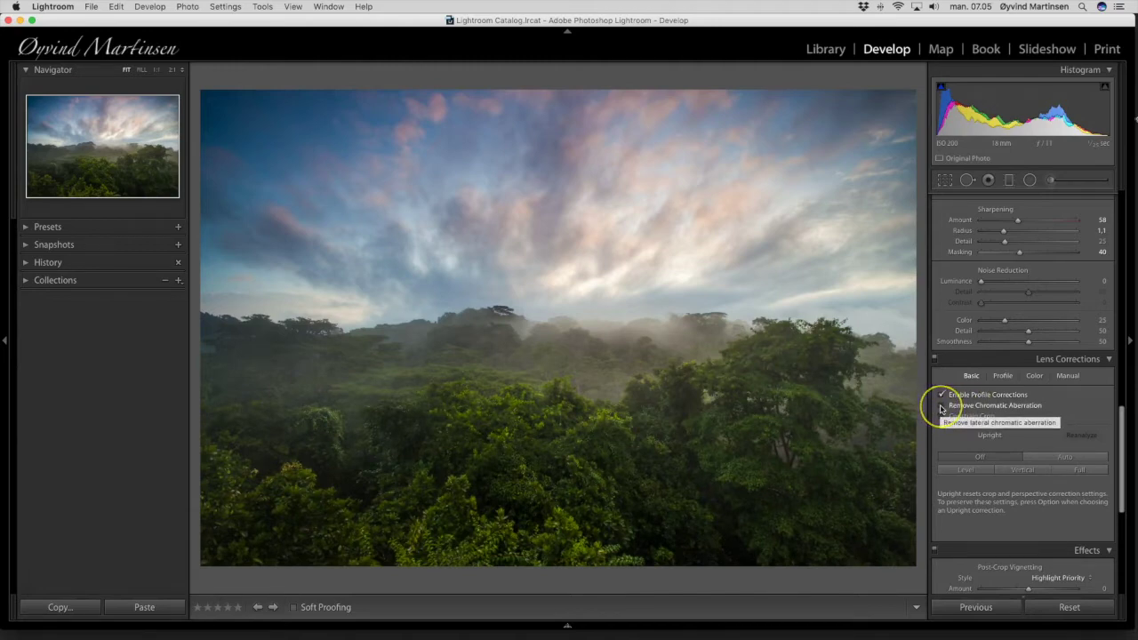
left_click(942, 406)
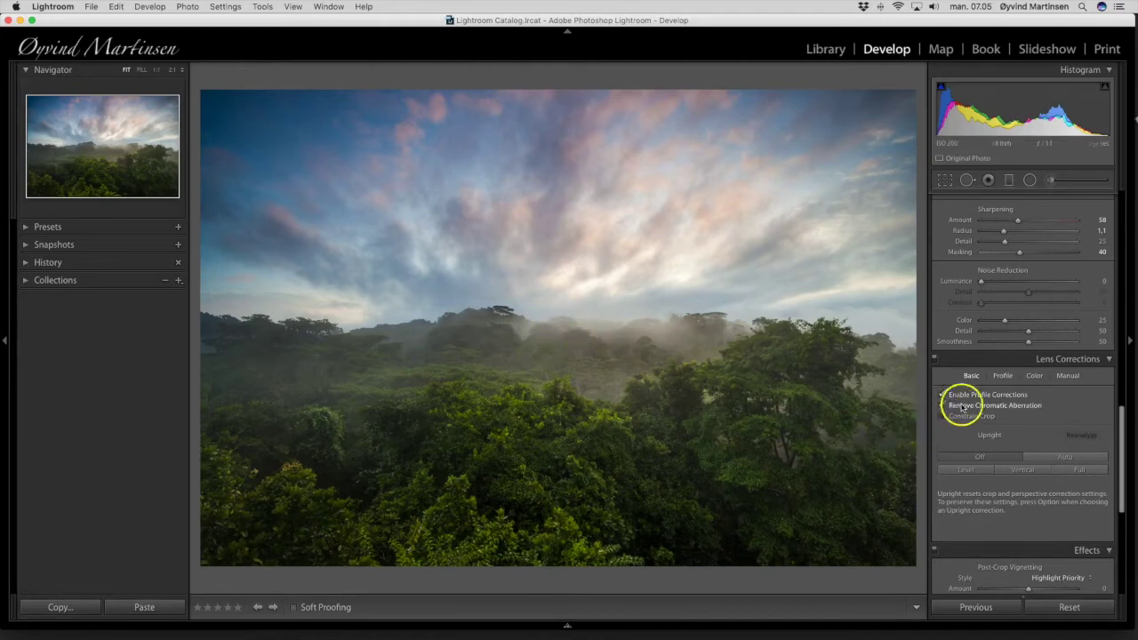
left_click(999, 379)
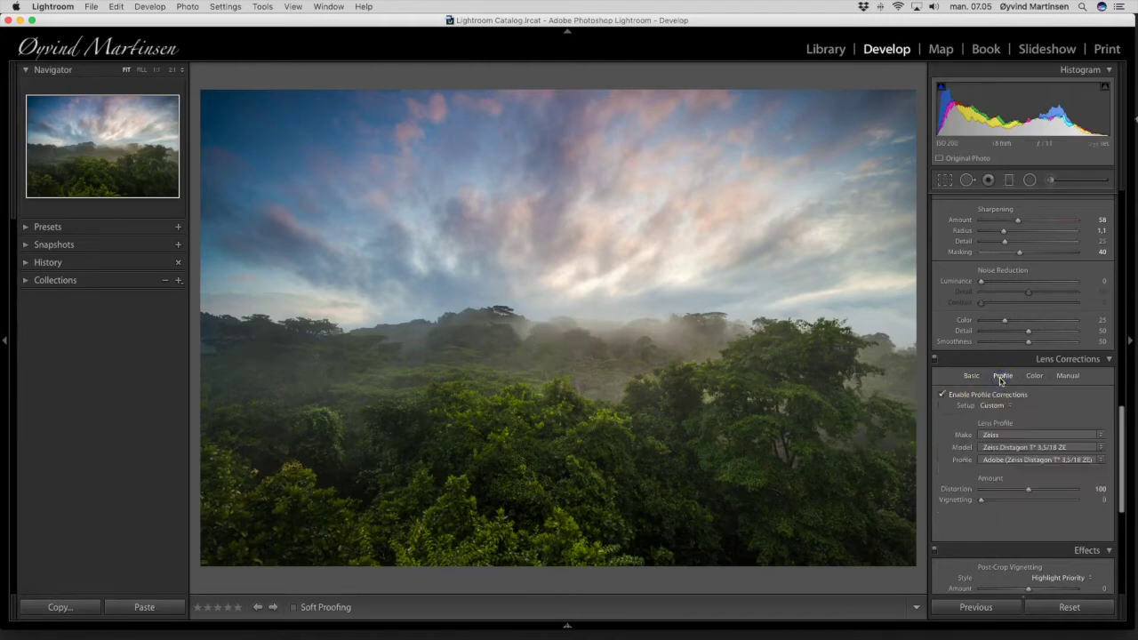
left_click_drag(981, 499, 983, 502)
Step: Set the Post-Crop Vignetting Amount to -4 with the Highlight Priority style
scroll(996, 427, "down", 2)
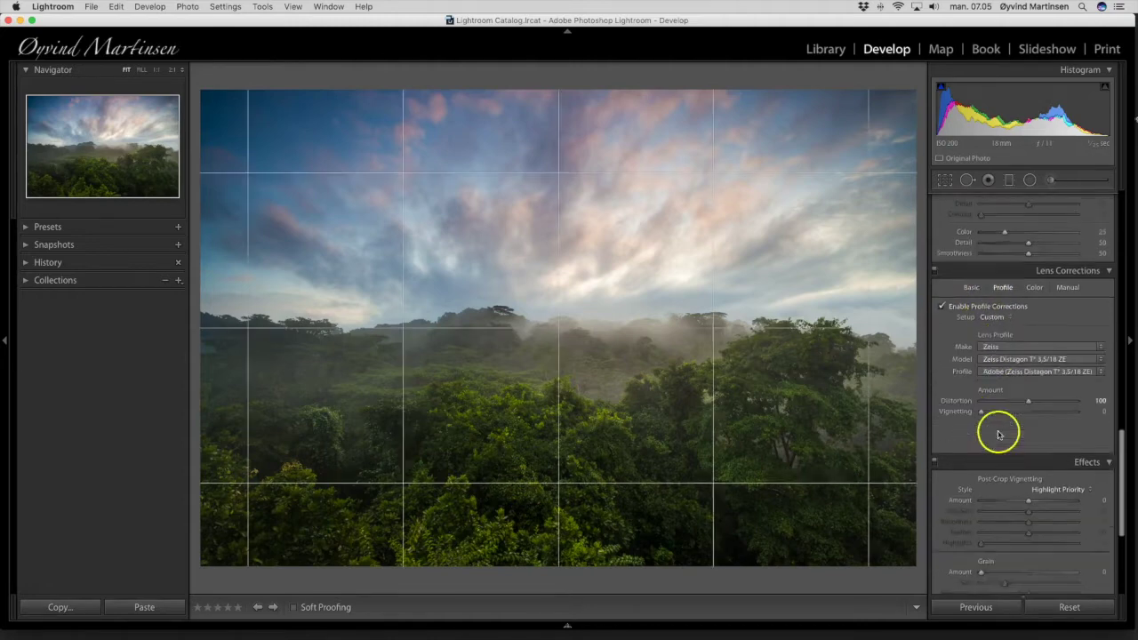
scroll(998, 434, "down", 1)
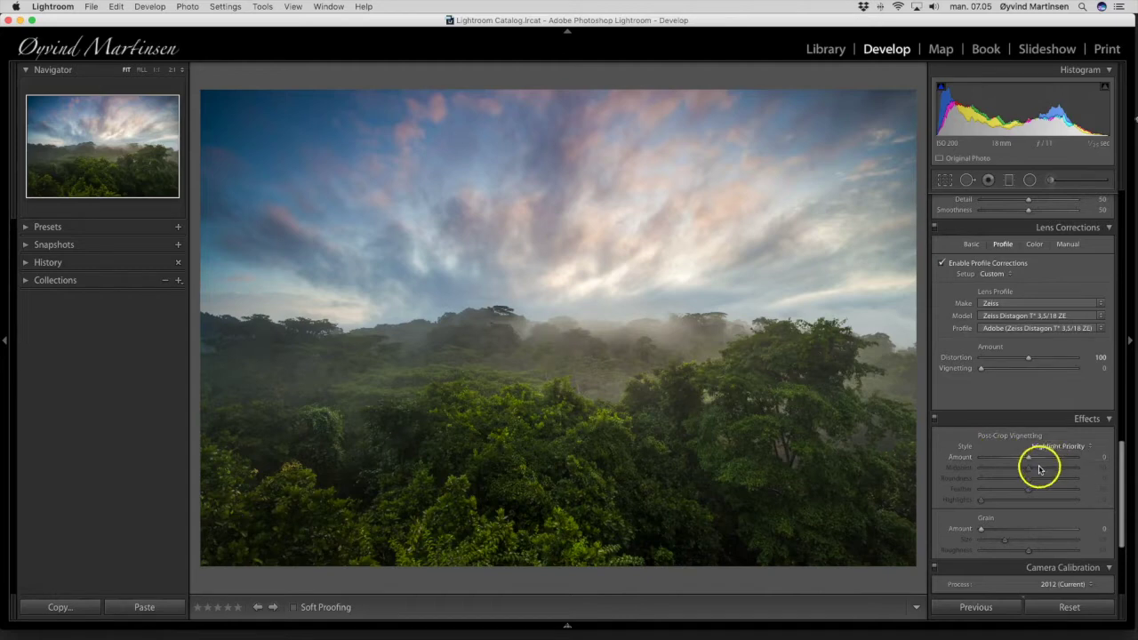
left_click_drag(1028, 460, 1028, 461)
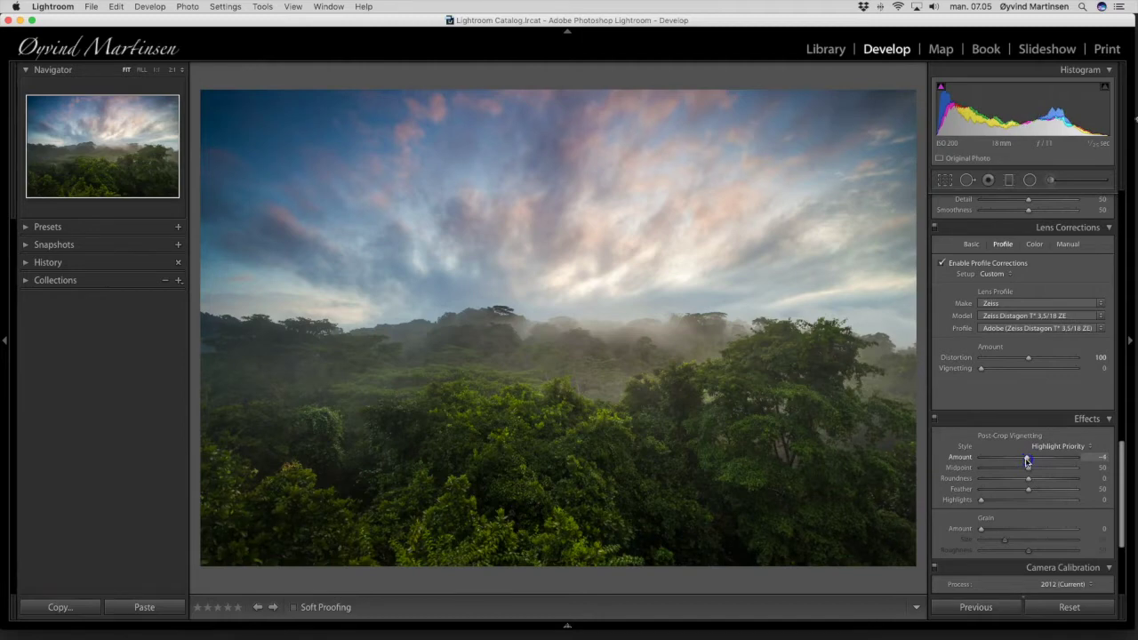
left_click(1066, 359)
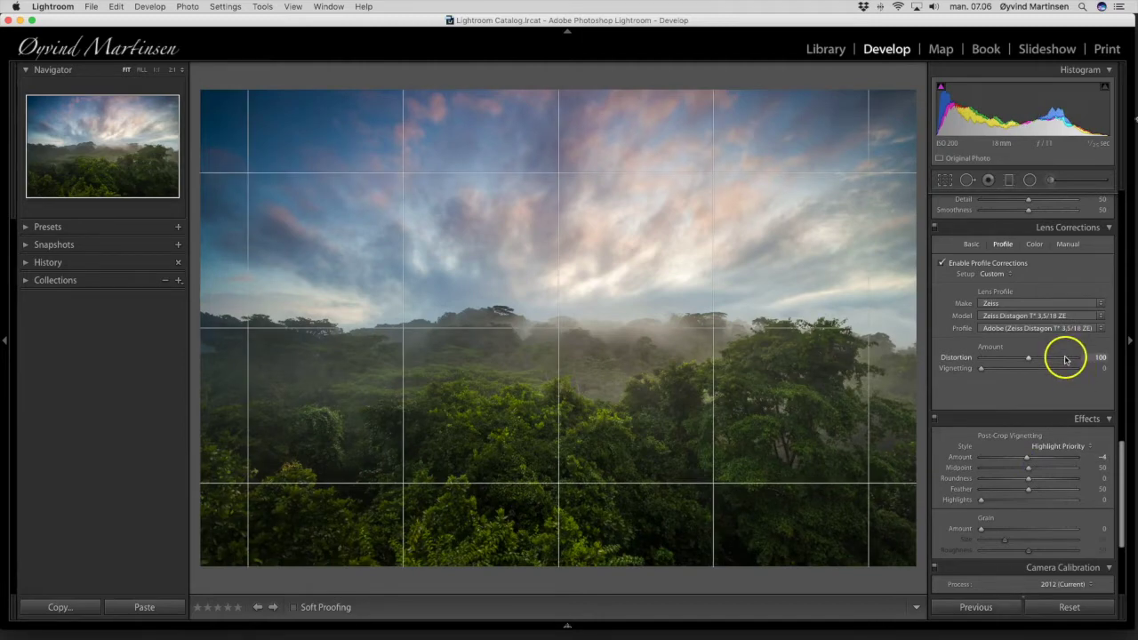
Step: Brighten the foliage by raising the HSL Luminance of Green to +45
scroll(1102, 305, "up", 5)
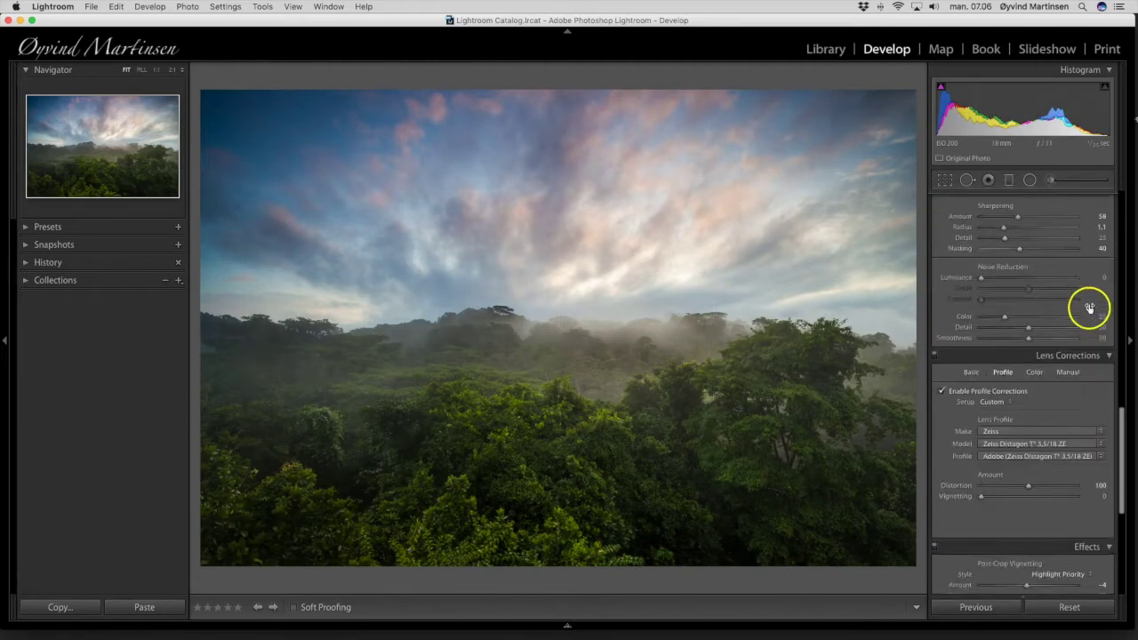
scroll(1090, 310, "up", 1)
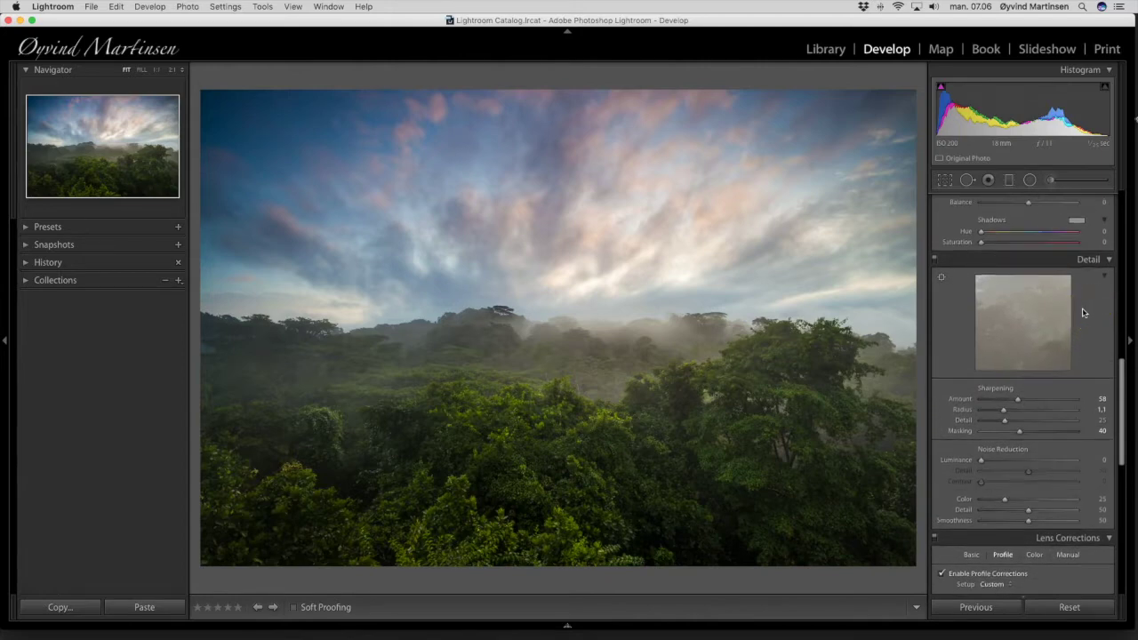
scroll(1083, 312, "up", 10)
left_click(1053, 305)
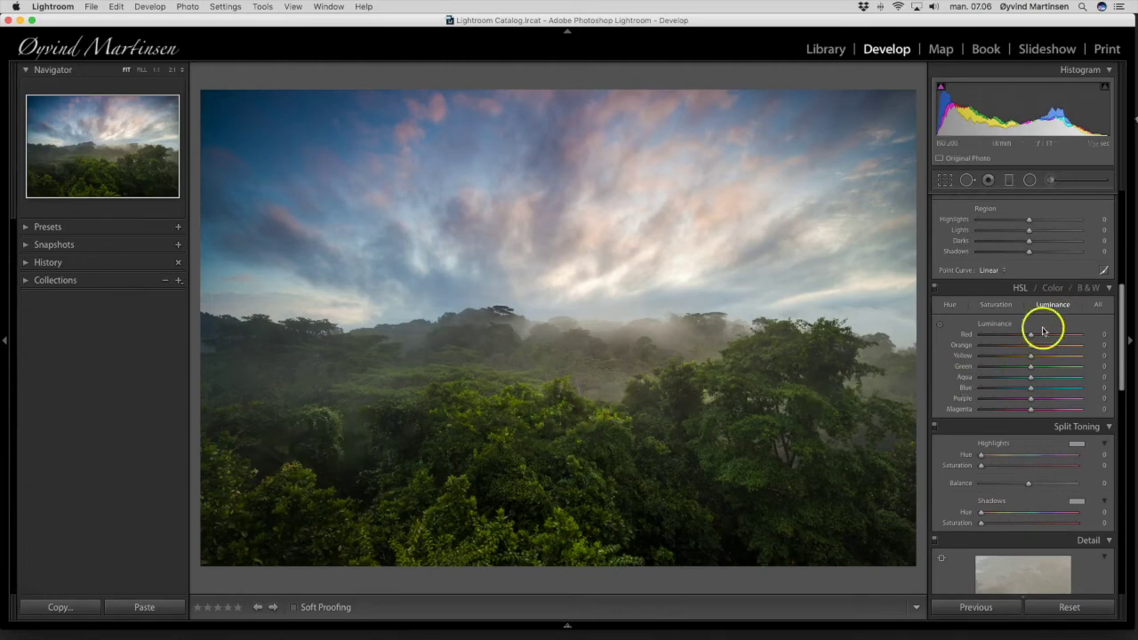
left_click(1031, 368)
mouse_move(1031, 370)
left_mouse_down()
mouse_move(1072, 370)
mouse_move(1042, 369)
left_mouse_up()
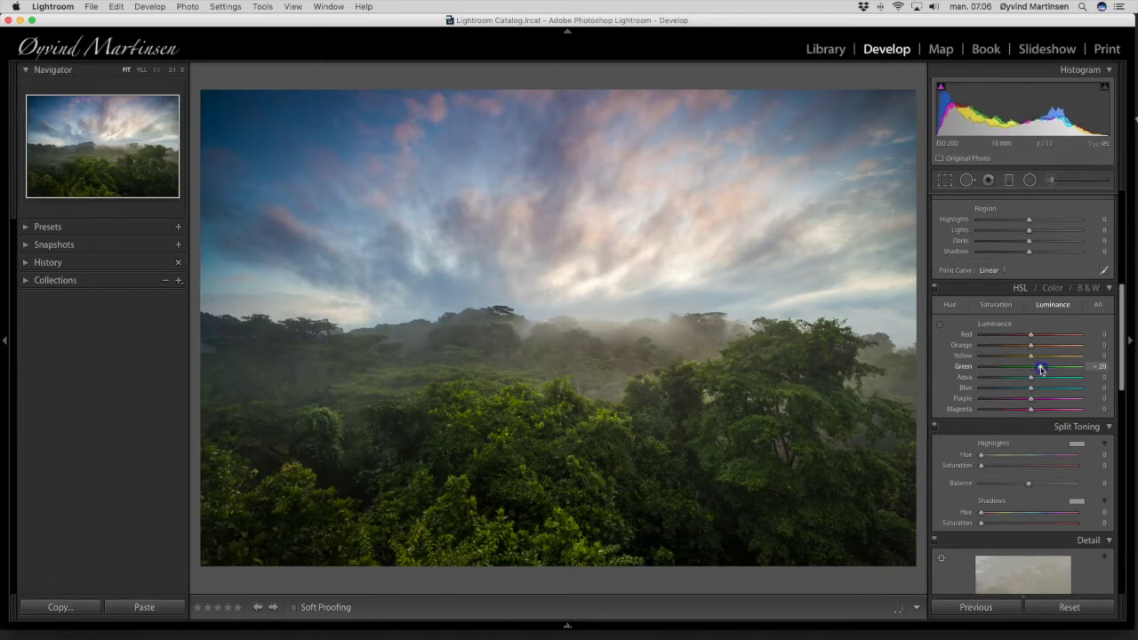
left_click_drag(1079, 367, 1039, 371)
left_click_drag(1046, 370, 1054, 372)
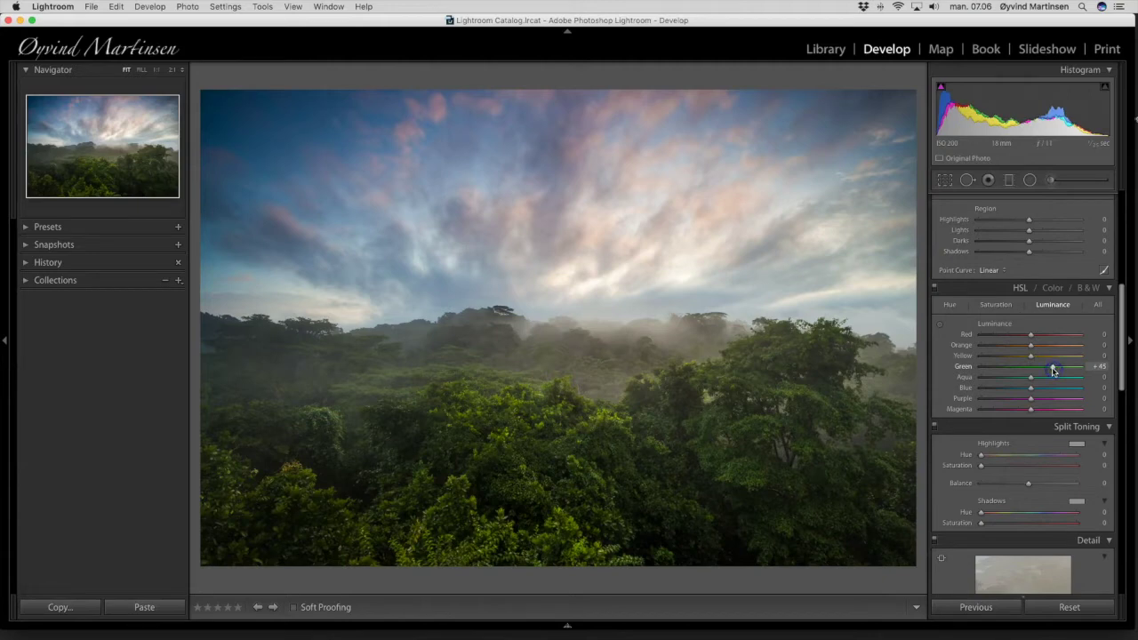
Step: Boost colour in the clouds and foliage by setting HSL Saturation to +42 for Orange and +15 for Green
left_click(996, 306)
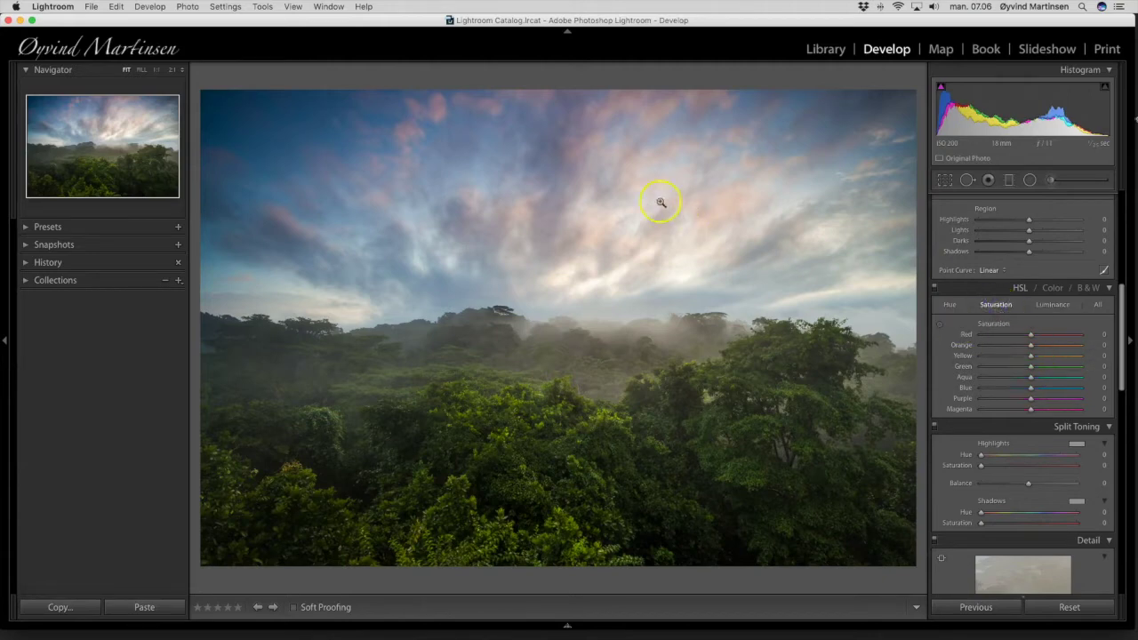
left_click(1032, 345)
left_click_drag(1052, 348, 1036, 368)
left_click(1032, 368)
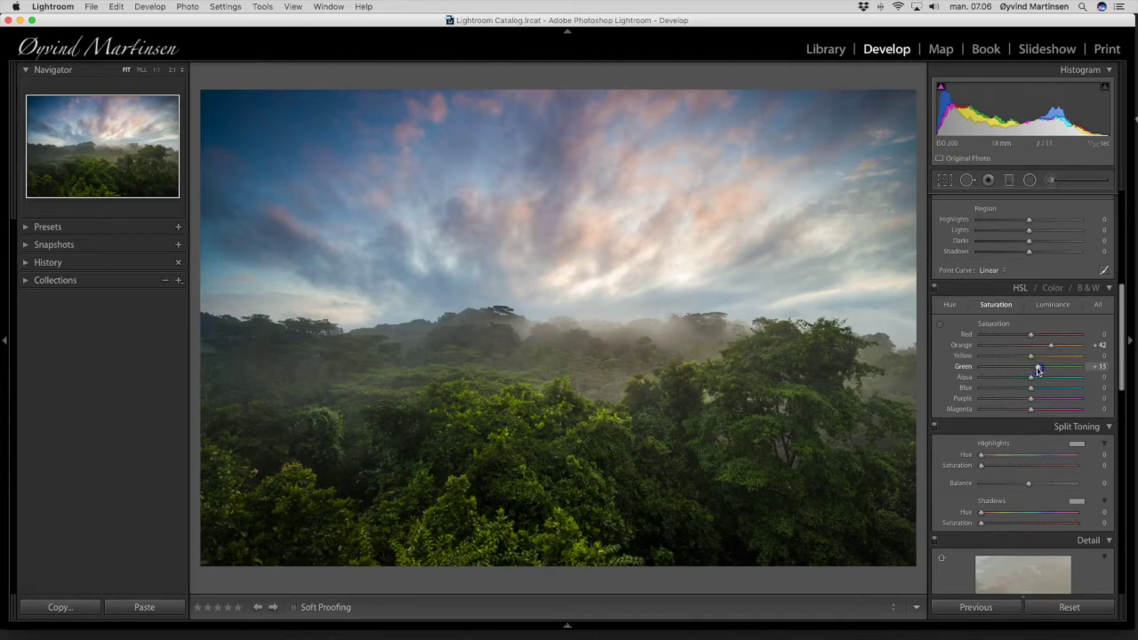
left_click_drag(1093, 373, 507, 432)
Step: Review the edited forest sunrise photo in full-screen view and return to the Develop workspace
scroll(1077, 359, "up", 2)
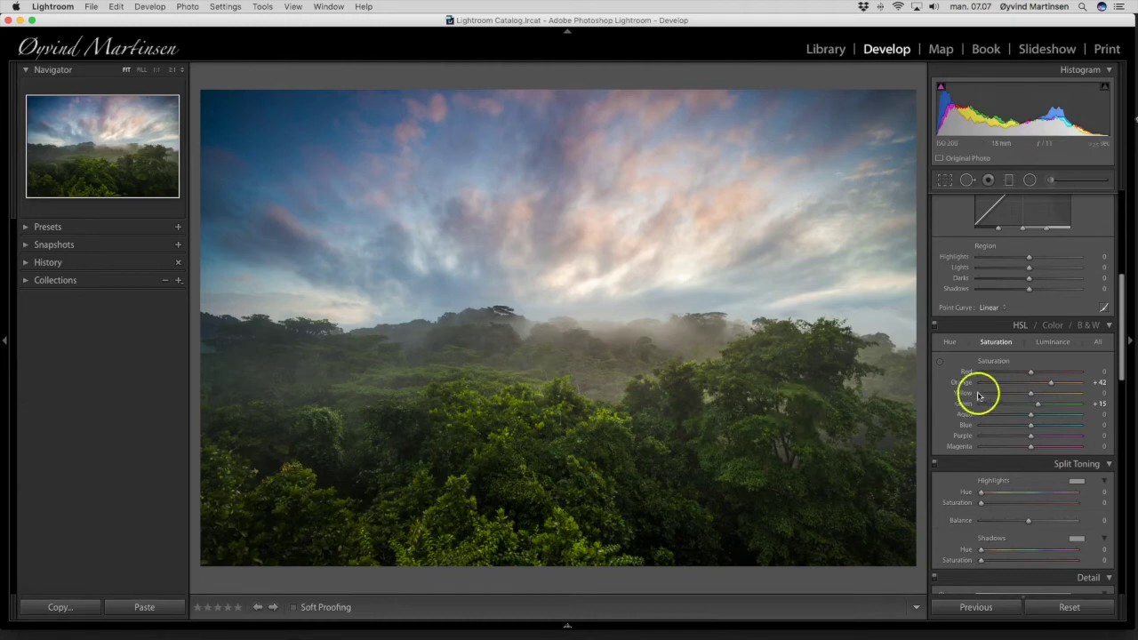
left_click(1014, 285)
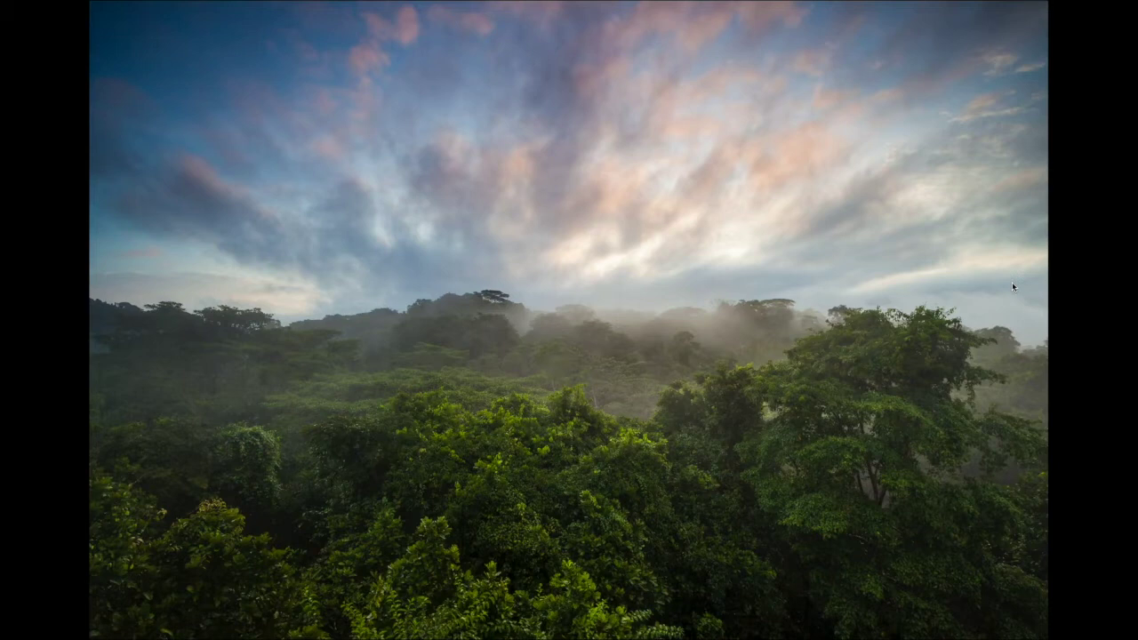
key("f")
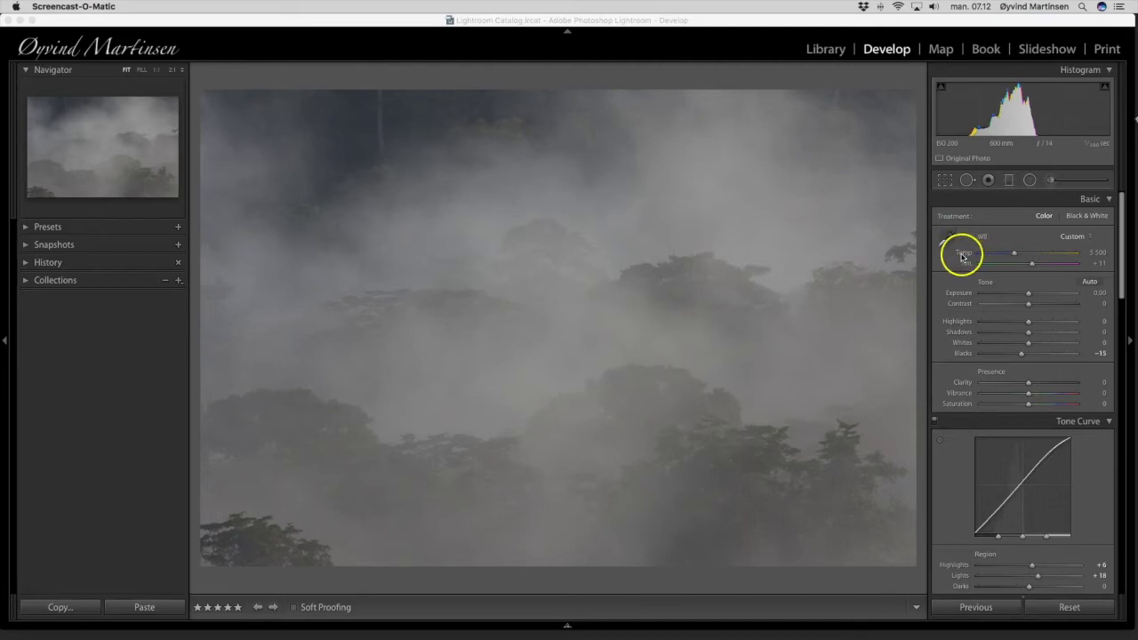
Step: Warm the misty treetops photo by setting the white balance Temp to 7,671
left_click(1014, 256)
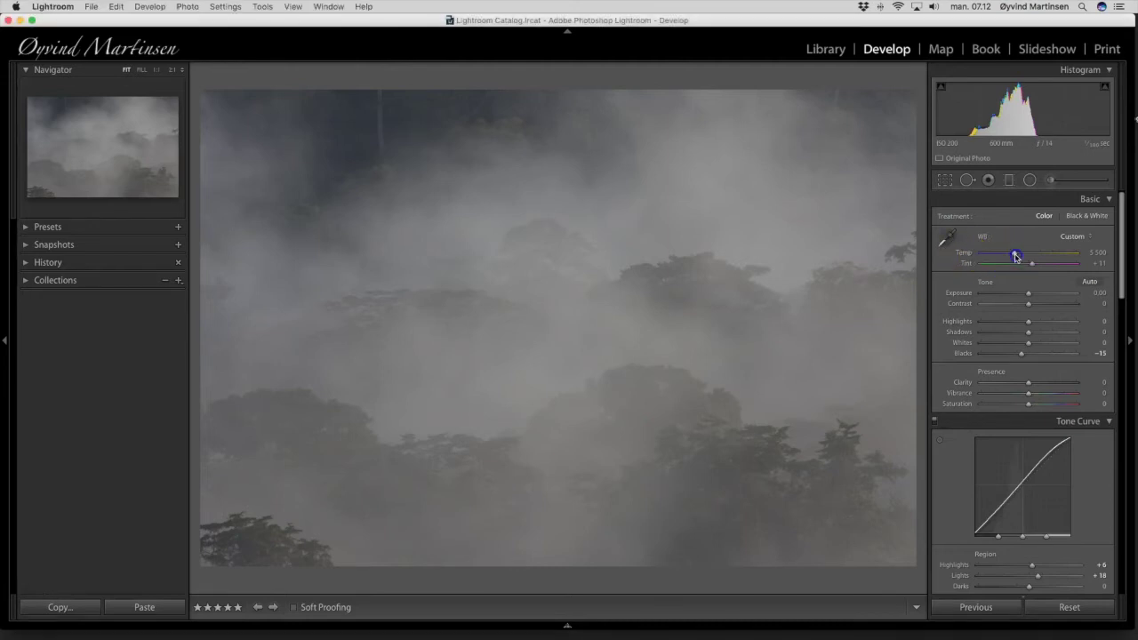
left_click_drag(1016, 257, 1023, 257)
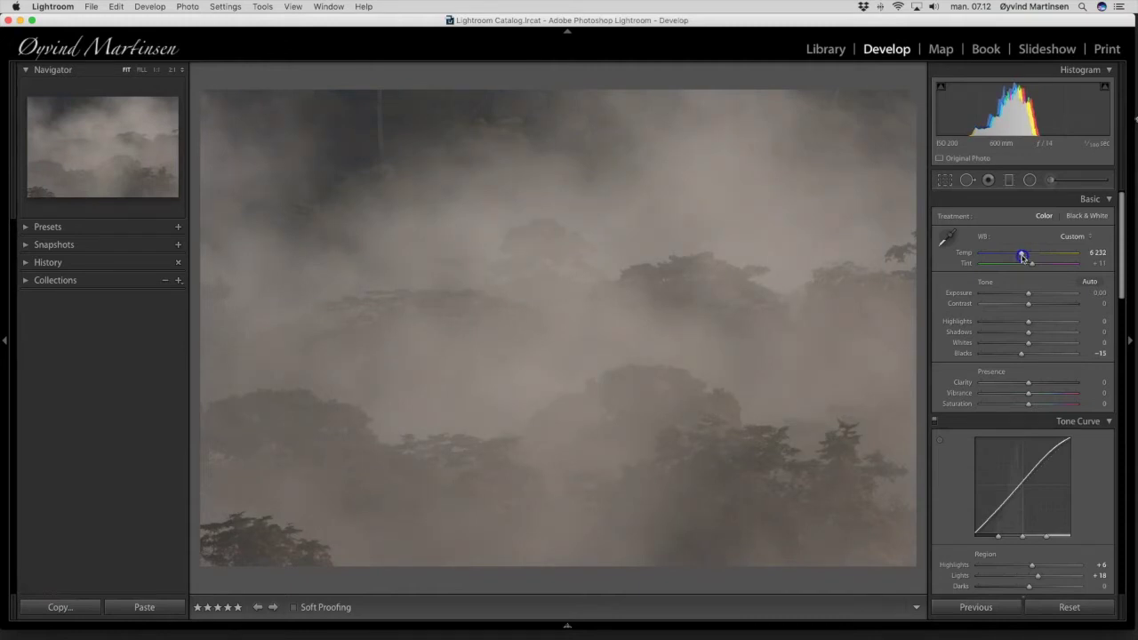
mouse_move(1023, 257)
left_mouse_down()
mouse_move(1051, 258)
mouse_move(1037, 258)
left_mouse_up()
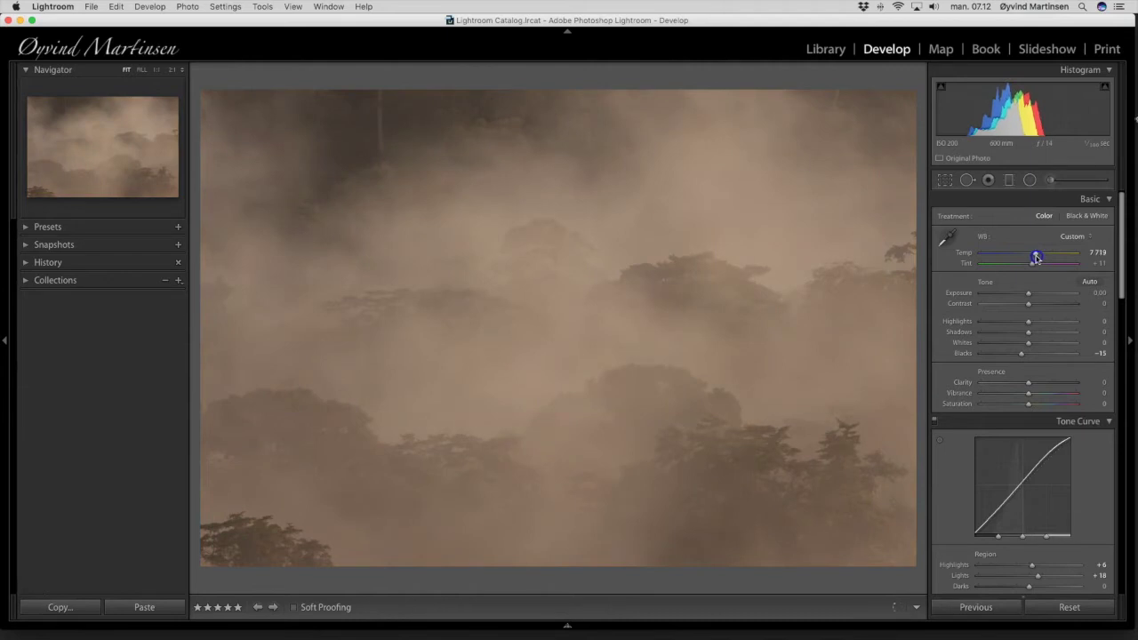
left_click_drag(1035, 258, 1036, 258)
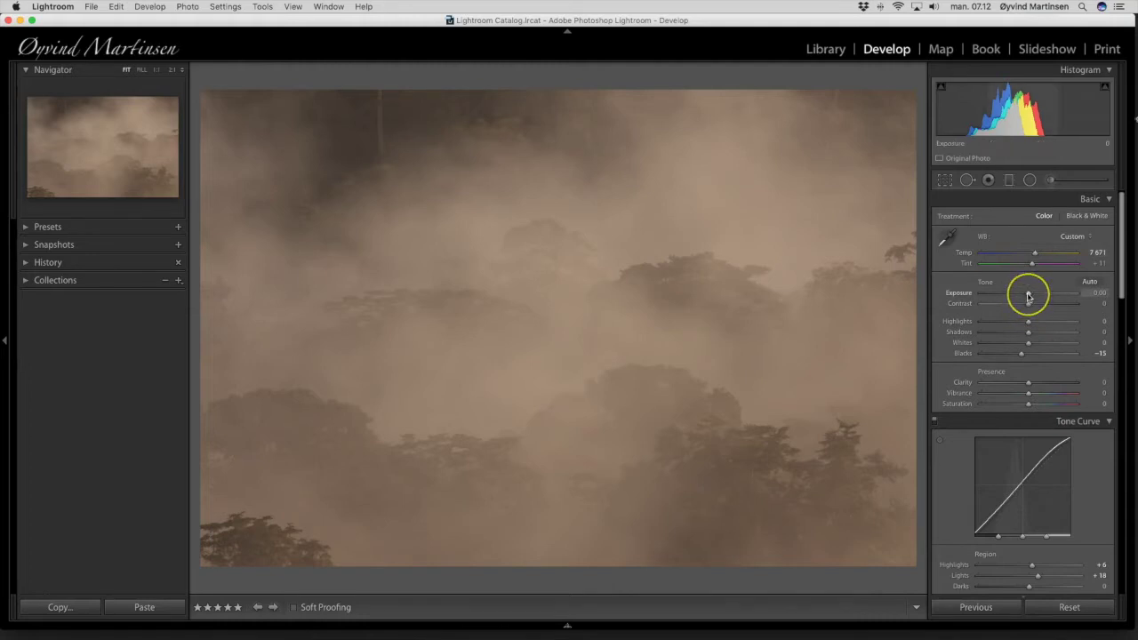
Step: Set the misty treetops photo's Exposure to +0.35 and Contrast to +27
left_click_drag(1028, 297, 1030, 297)
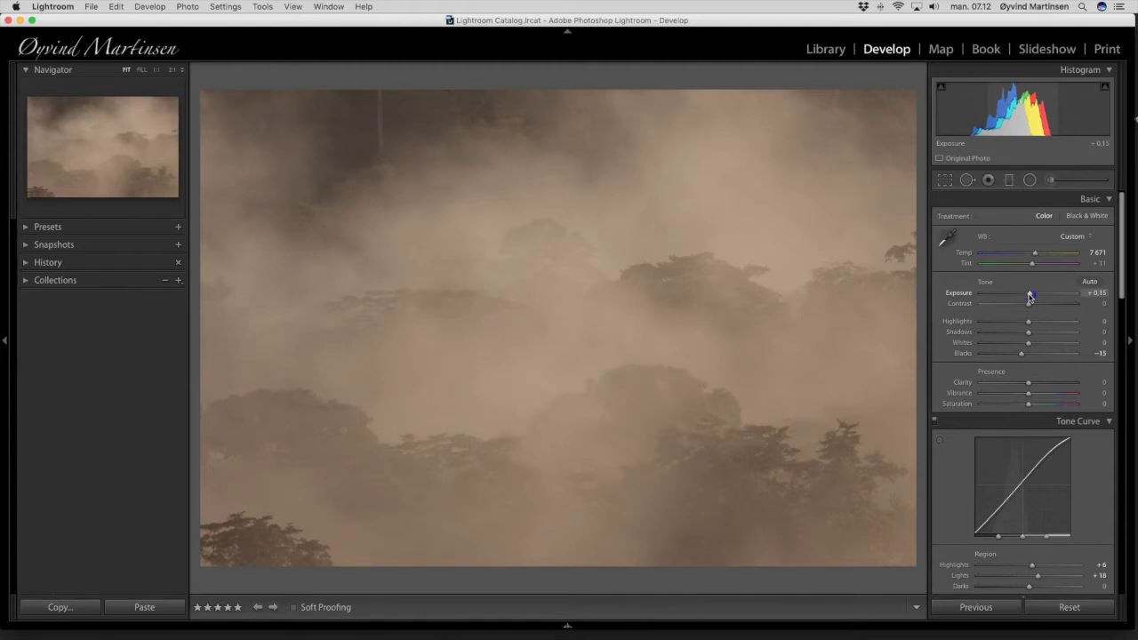
left_click_drag(1029, 298, 1030, 298)
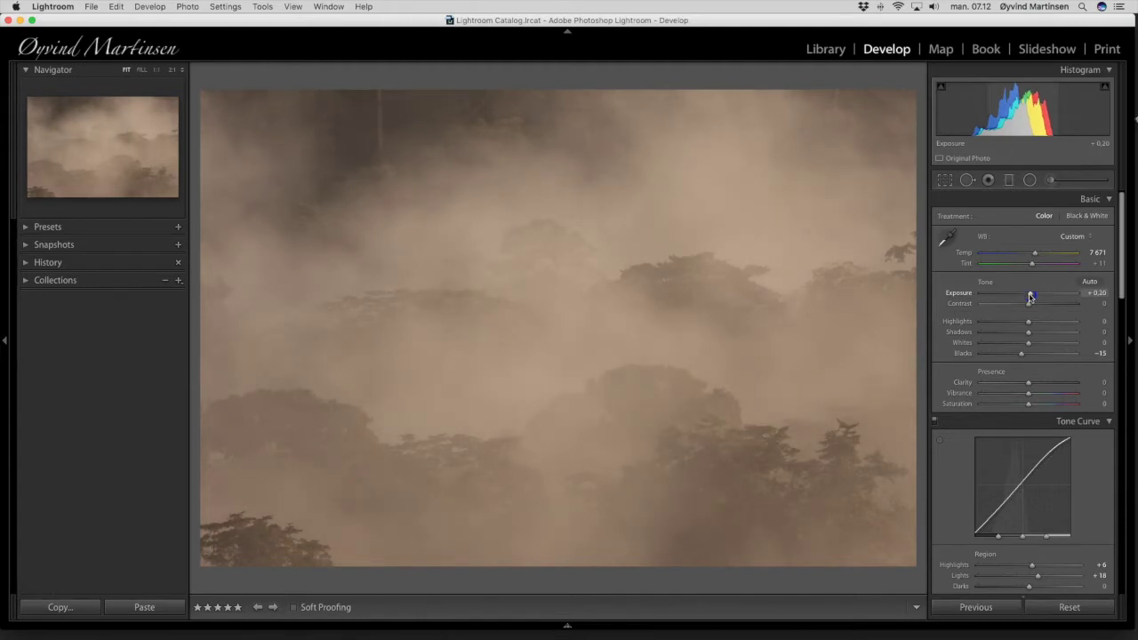
left_click_drag(1030, 297, 1033, 298)
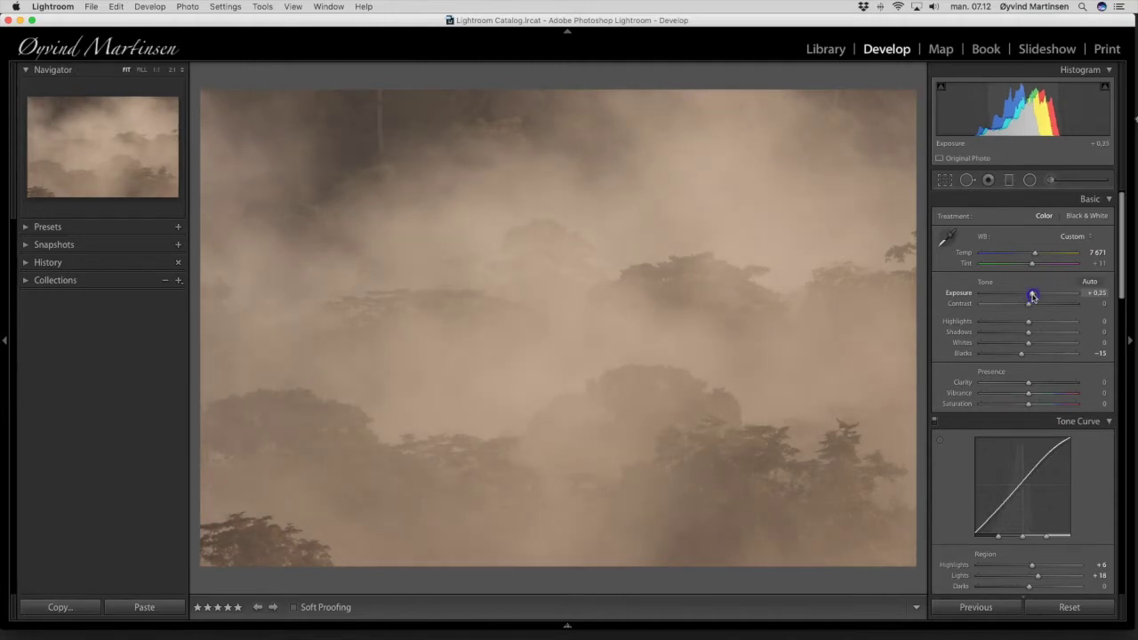
left_click_drag(1033, 297, 1046, 309)
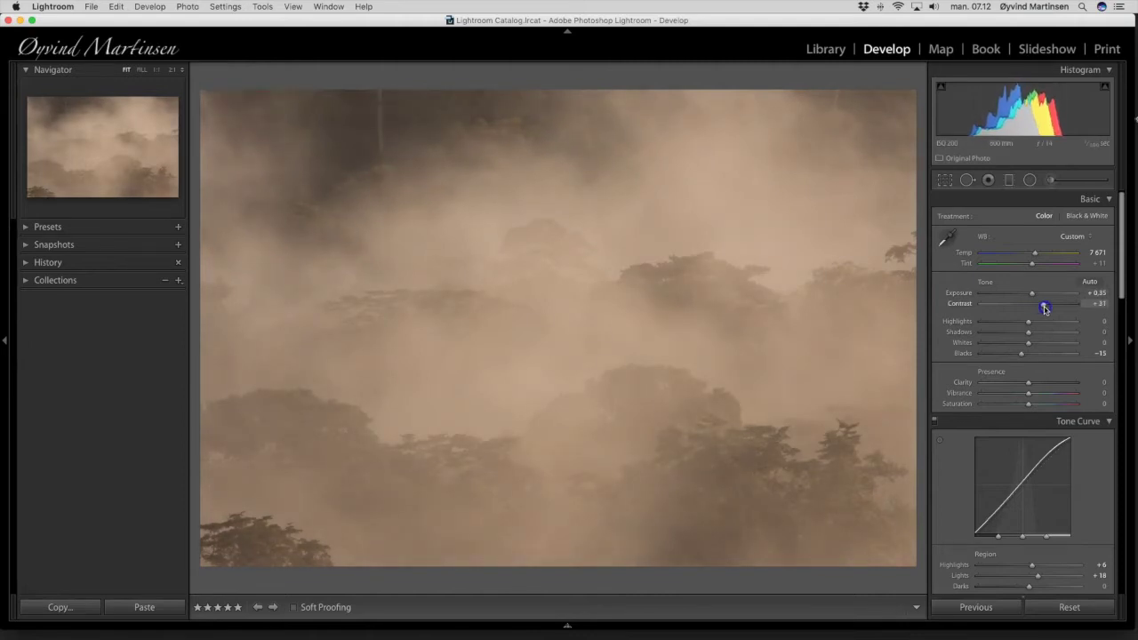
left_click_drag(1044, 307, 1043, 308)
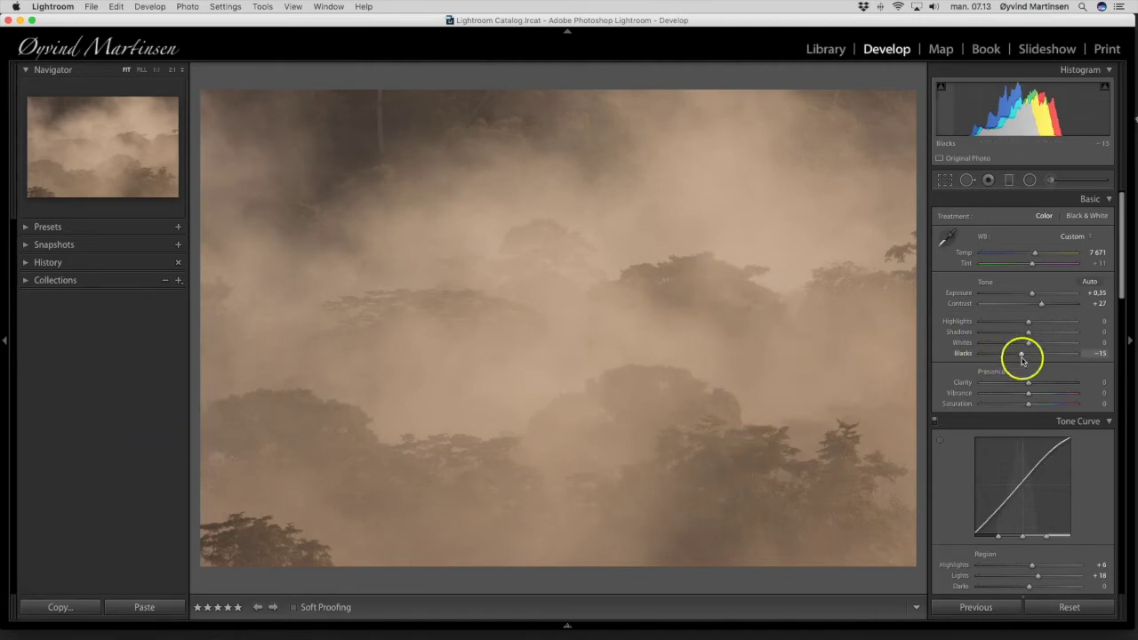
Step: Set the photo's Clarity to +23 and Vibrance to +45
left_click_drag(1026, 382, 1034, 384)
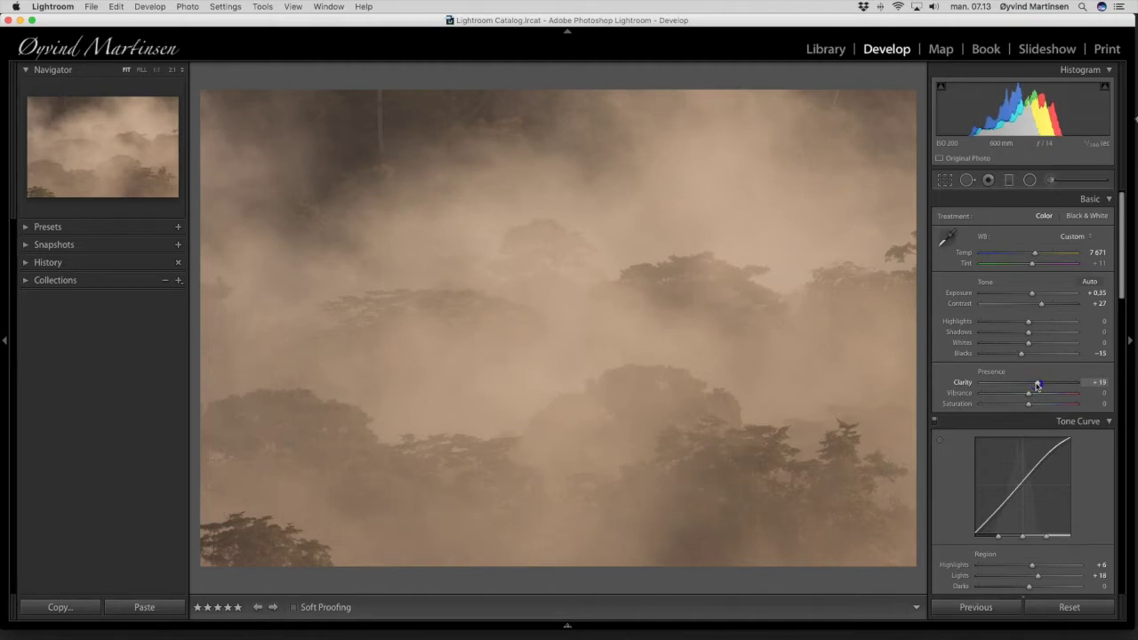
left_click_drag(1037, 385, 1044, 398)
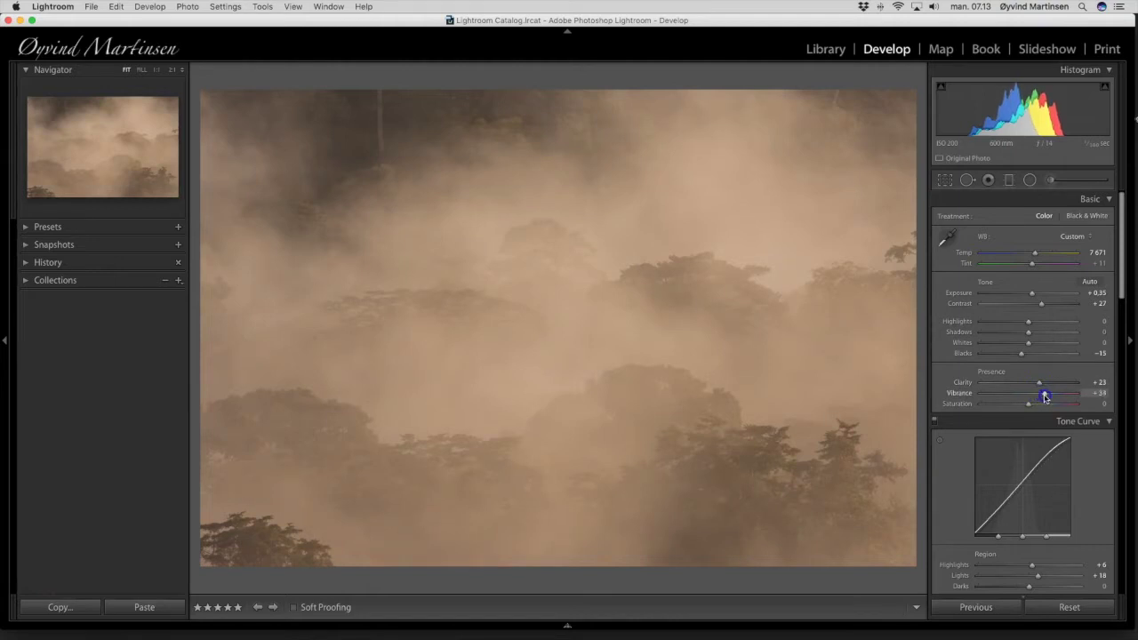
left_click_drag(1045, 397, 1051, 398)
left_click_drag(1050, 397, 1050, 396)
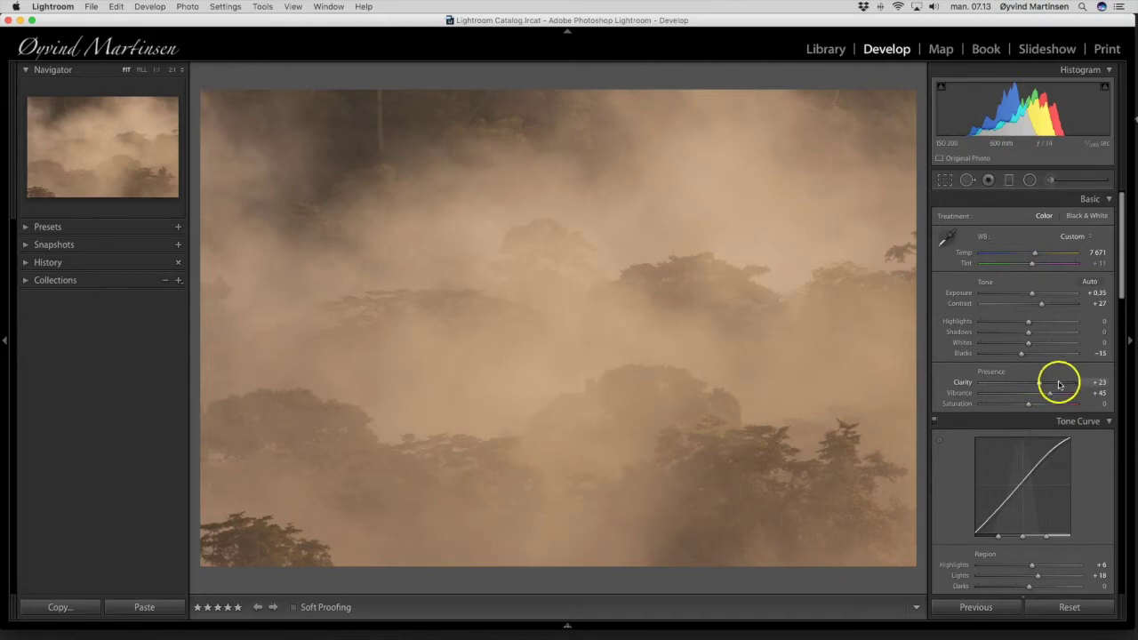
left_click_drag(1056, 399, 1051, 397)
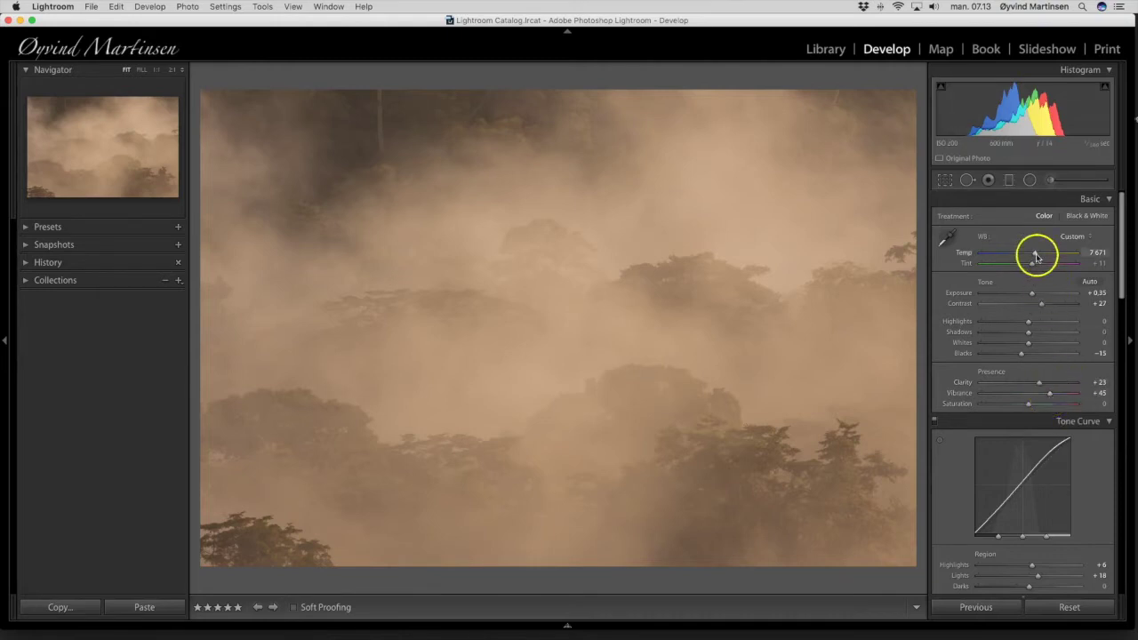
Step: Fine-tune the white balance by setting Temp to 7,328
left_click_drag(1035, 256, 1032, 256)
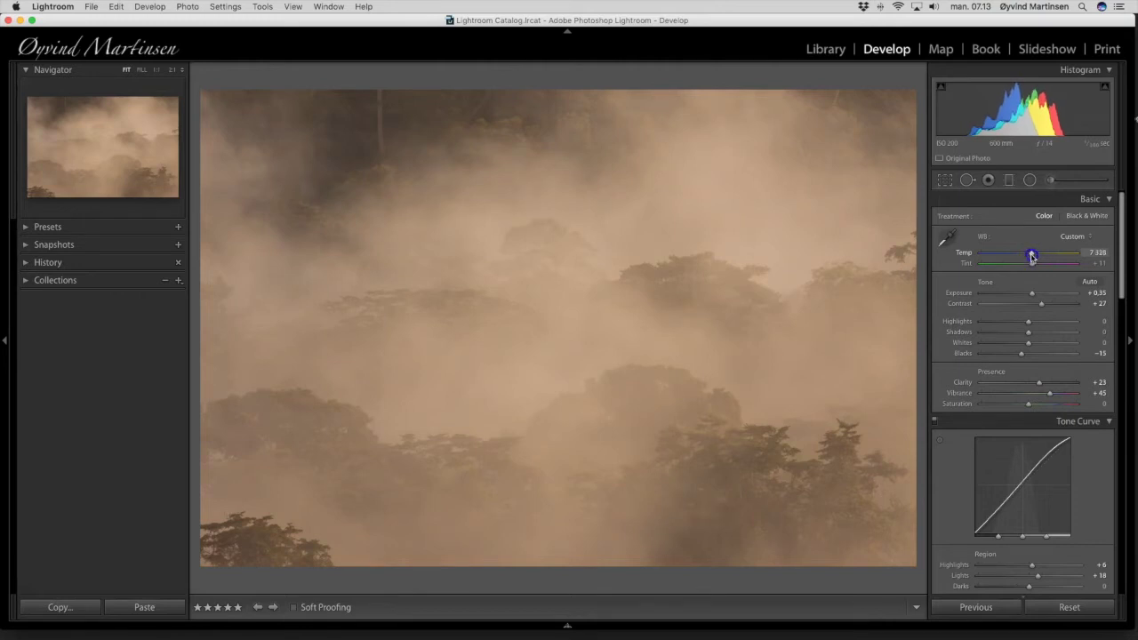
left_click_drag(1032, 256, 1032, 256)
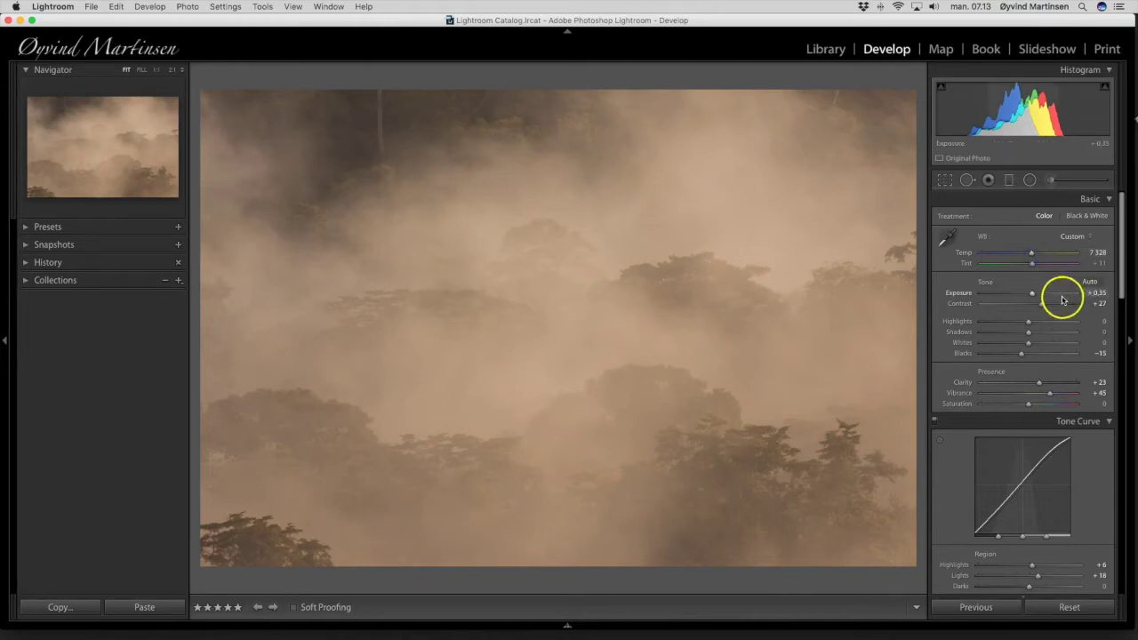
Step: Set the photo's sharpening to Amount 58, Radius 1.1 and Masking 40, judging the masking with the mask preview
scroll(1079, 356, "down", 15)
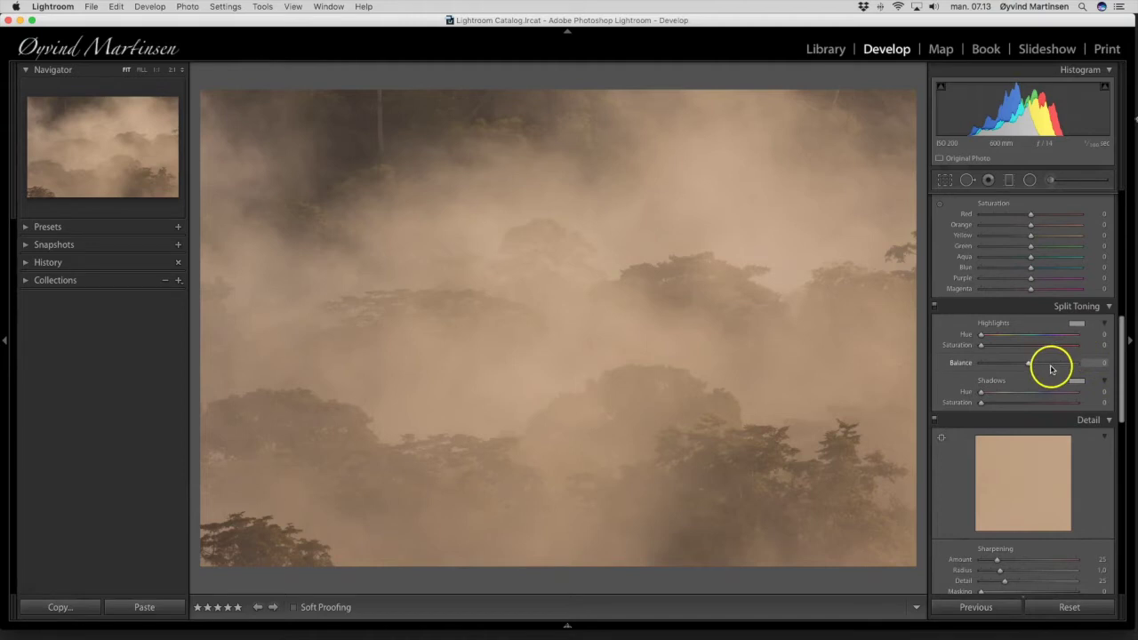
scroll(1044, 445, "down", 4)
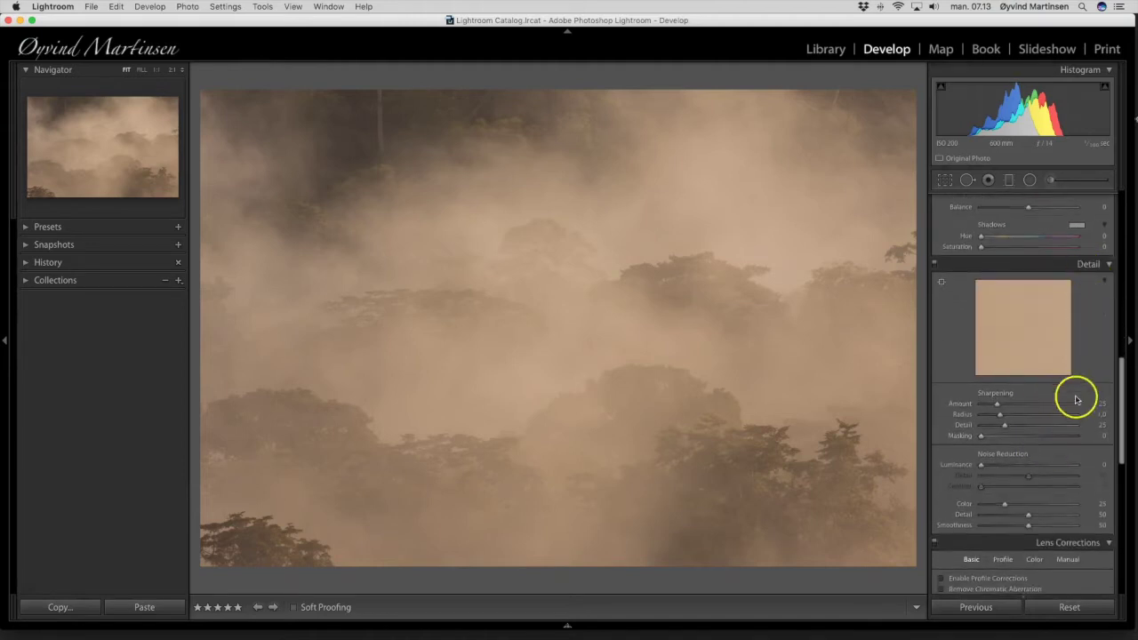
left_click_drag(996, 404, 1000, 406)
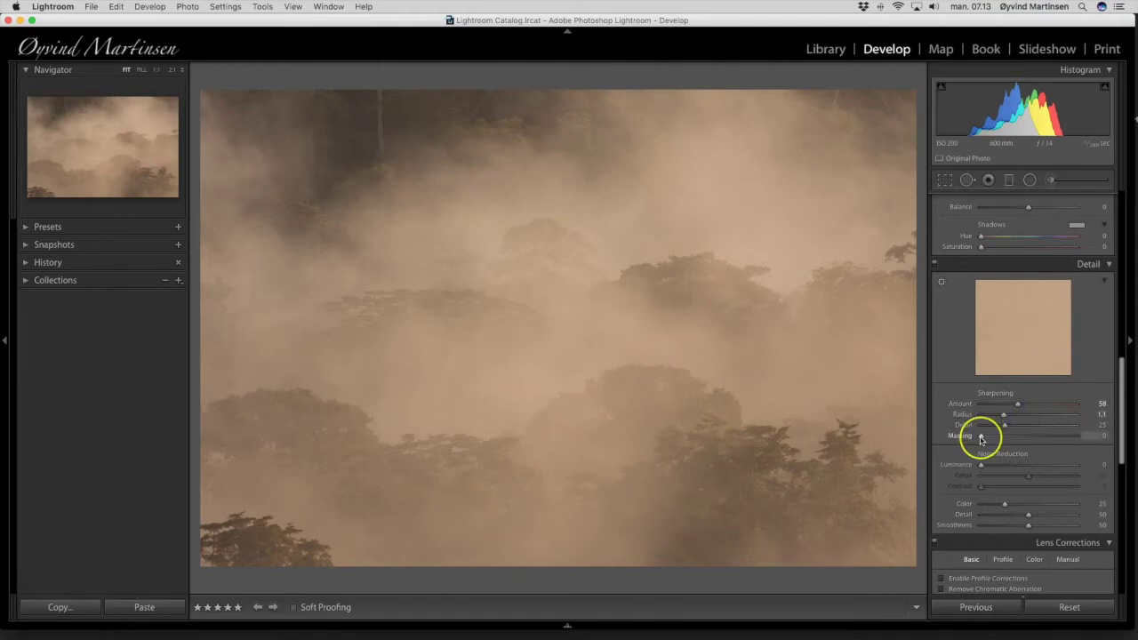
key("alt")
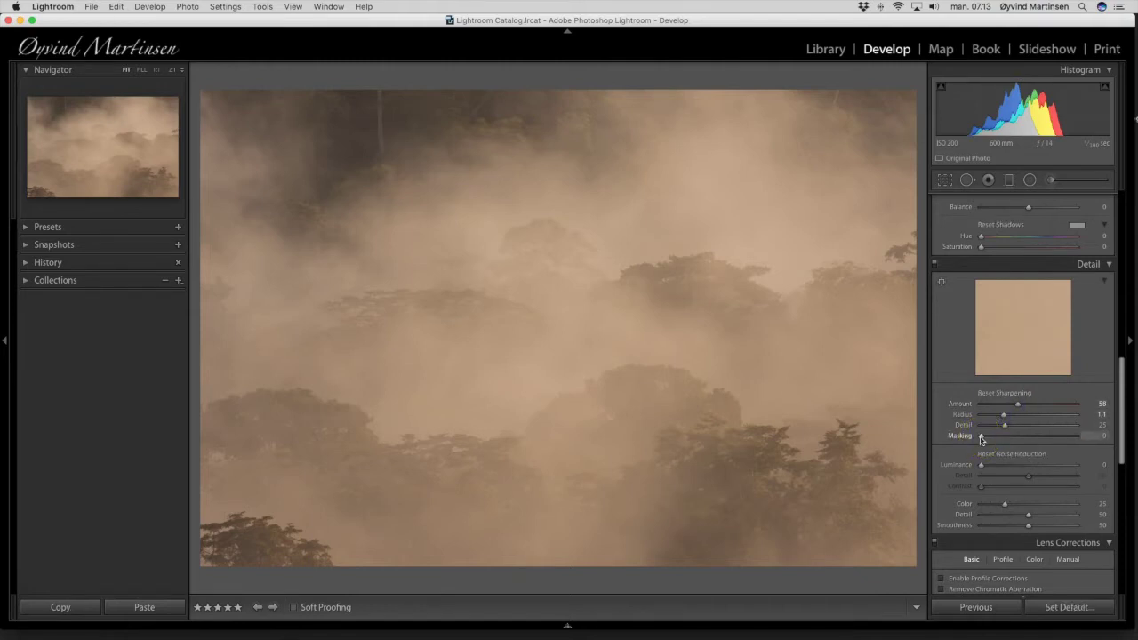
left_click_drag(981, 437, 1017, 439)
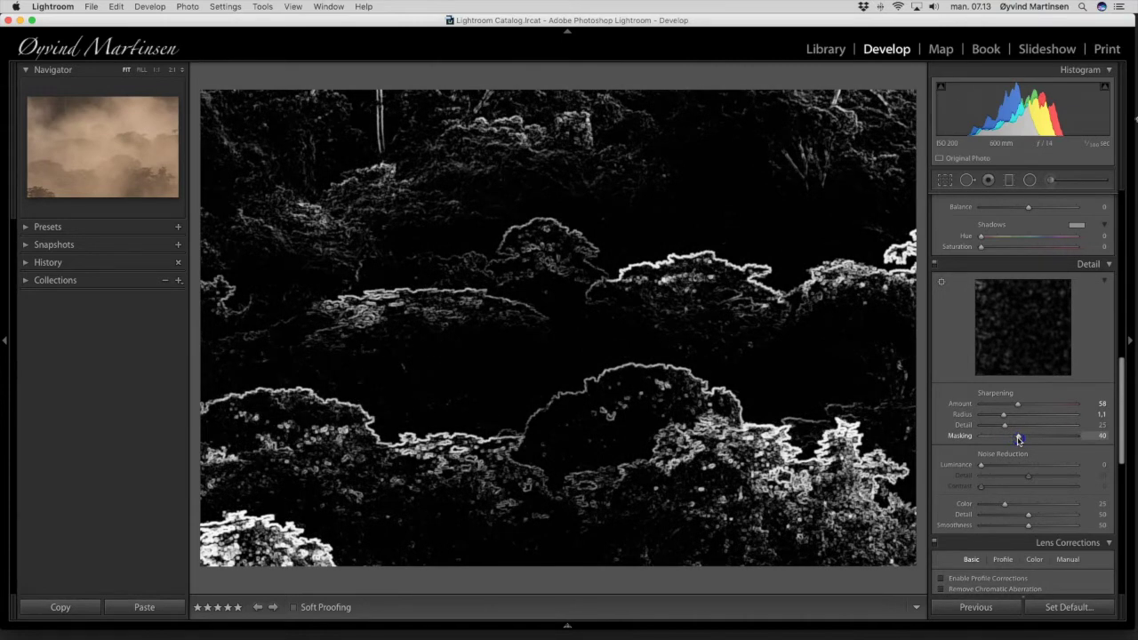
left_click_drag(1019, 439, 1018, 439)
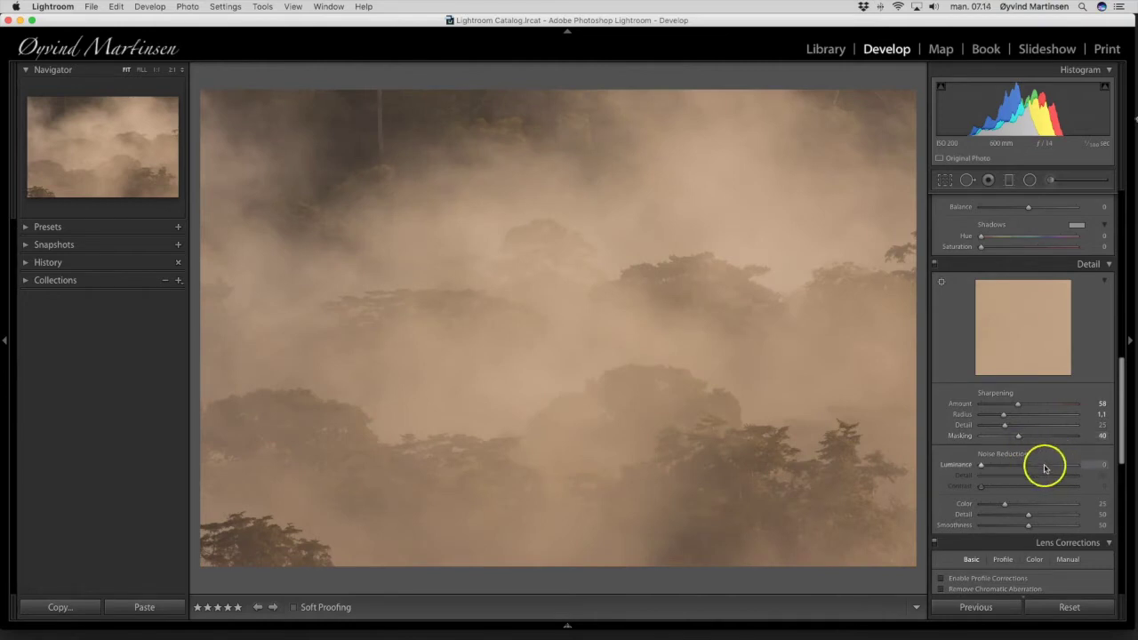
Step: Enable lens profile corrections and chromatic aberration removal for the misty treetops photo
scroll(1040, 466, "down", 5)
scroll(1045, 468, "down", 1)
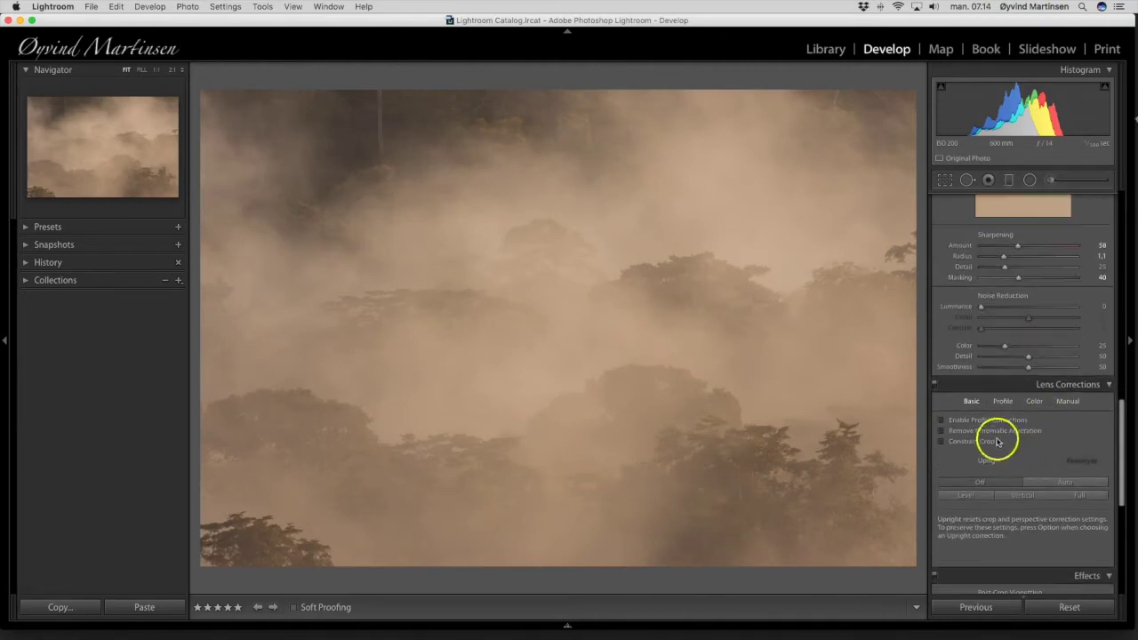
left_click(942, 431)
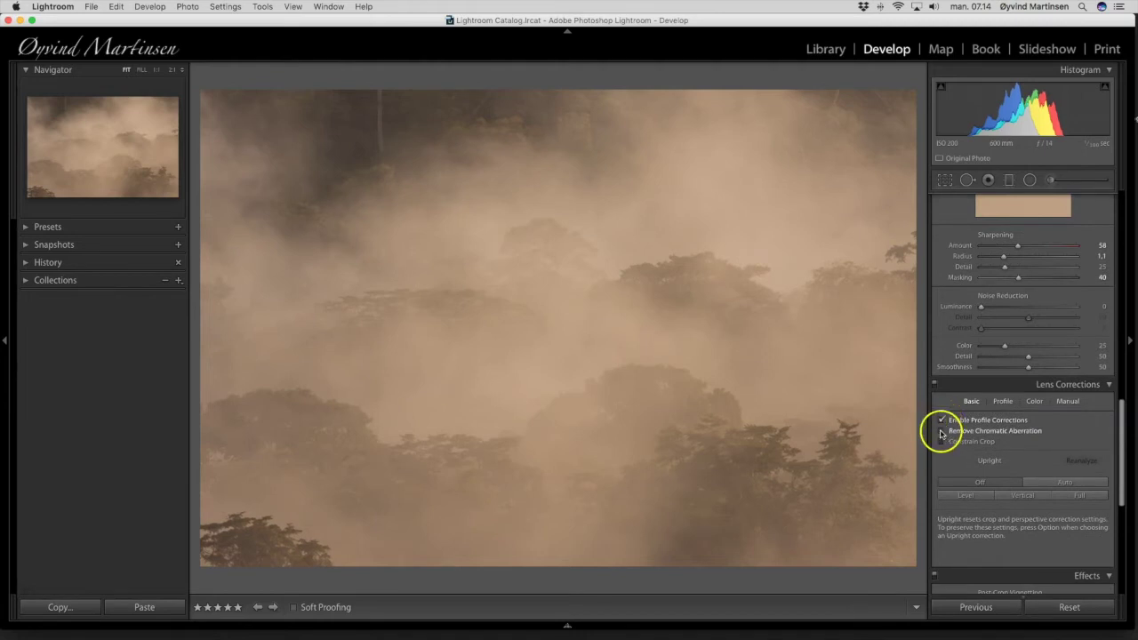
Step: Darken the photo's edges slightly by setting the Post-Crop Vignetting Amount to -4
scroll(1031, 441, "down", 3)
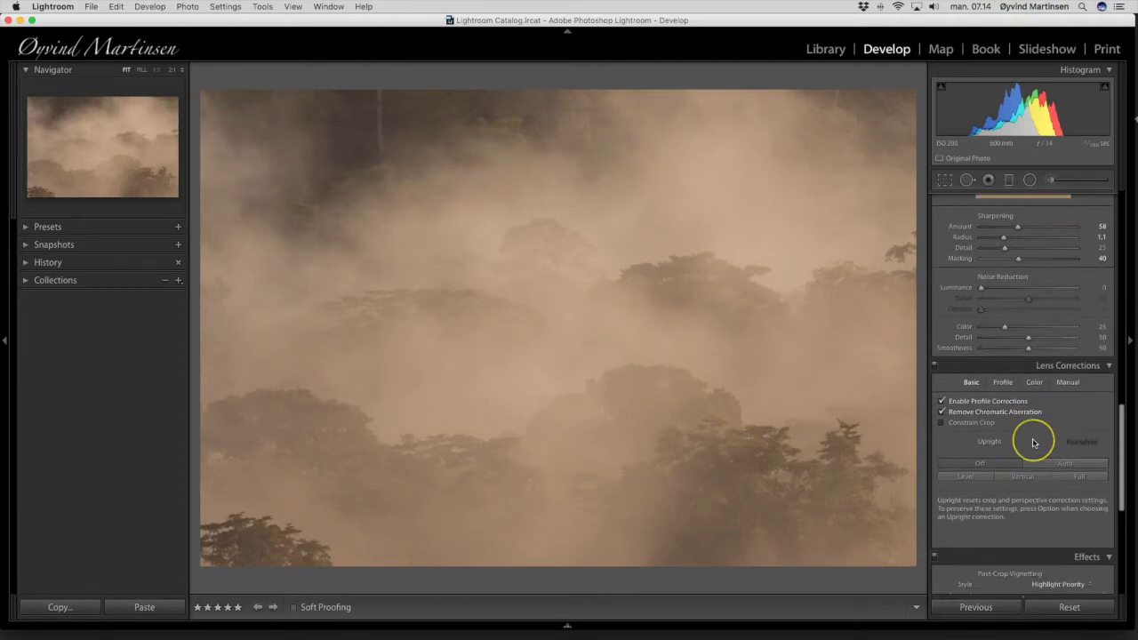
scroll(1033, 442, "down", 5)
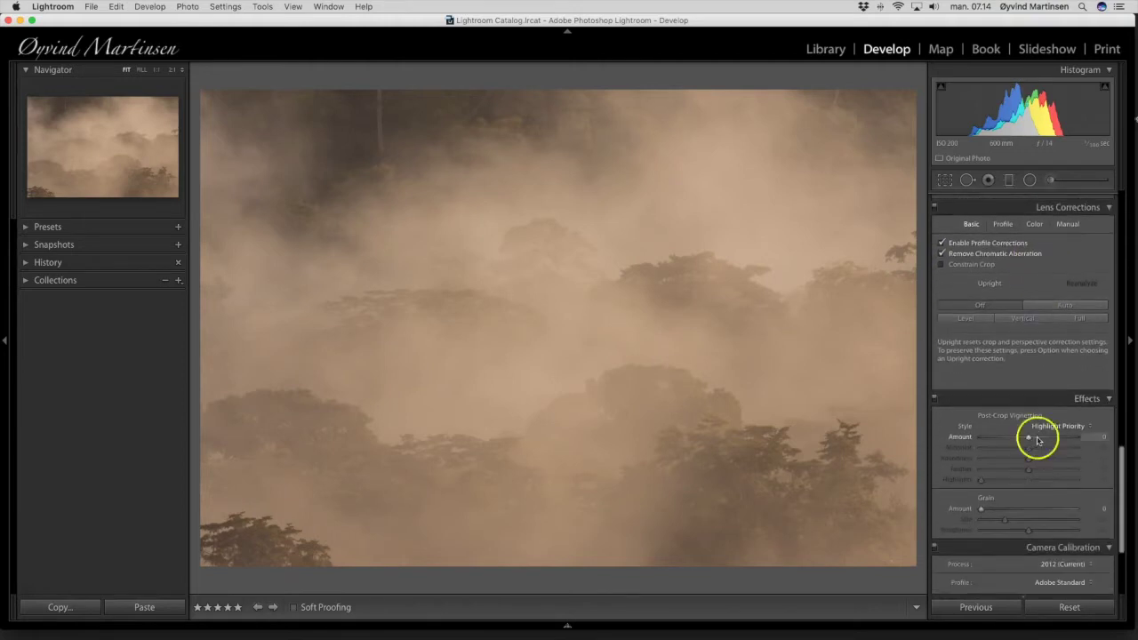
left_click_drag(1029, 439, 1027, 439)
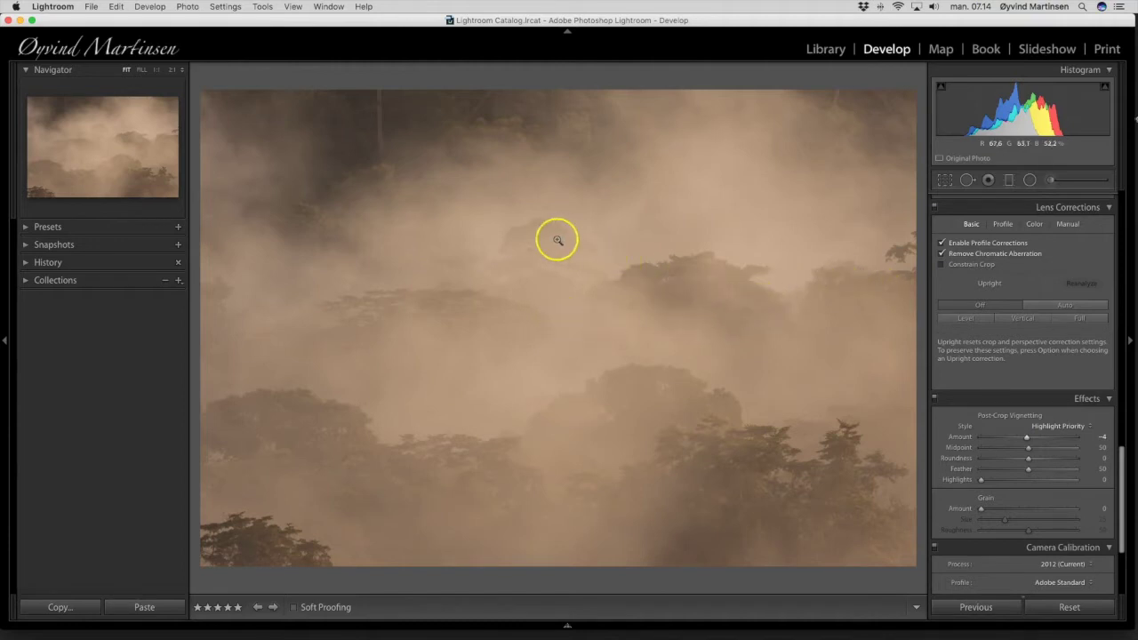
Step: Brighten the mist across the middle of the photo with an Adjustment Brush stroke at Exposure 0.10 and Size 23, hiding the edit pin while painting
left_click(1050, 179)
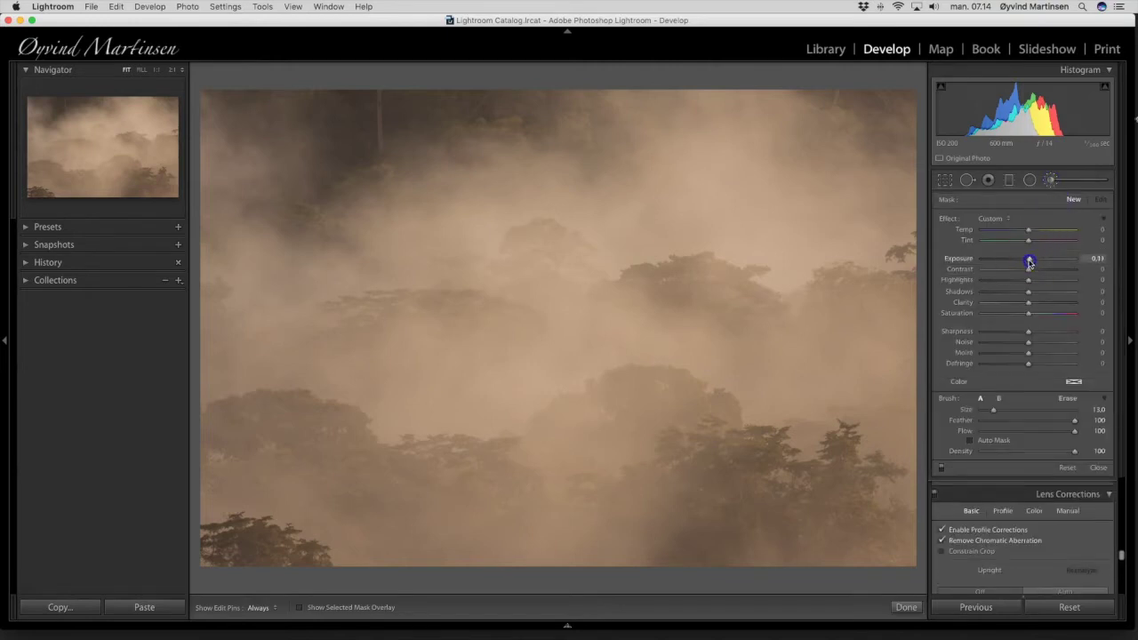
scroll(874, 294, "up", 2)
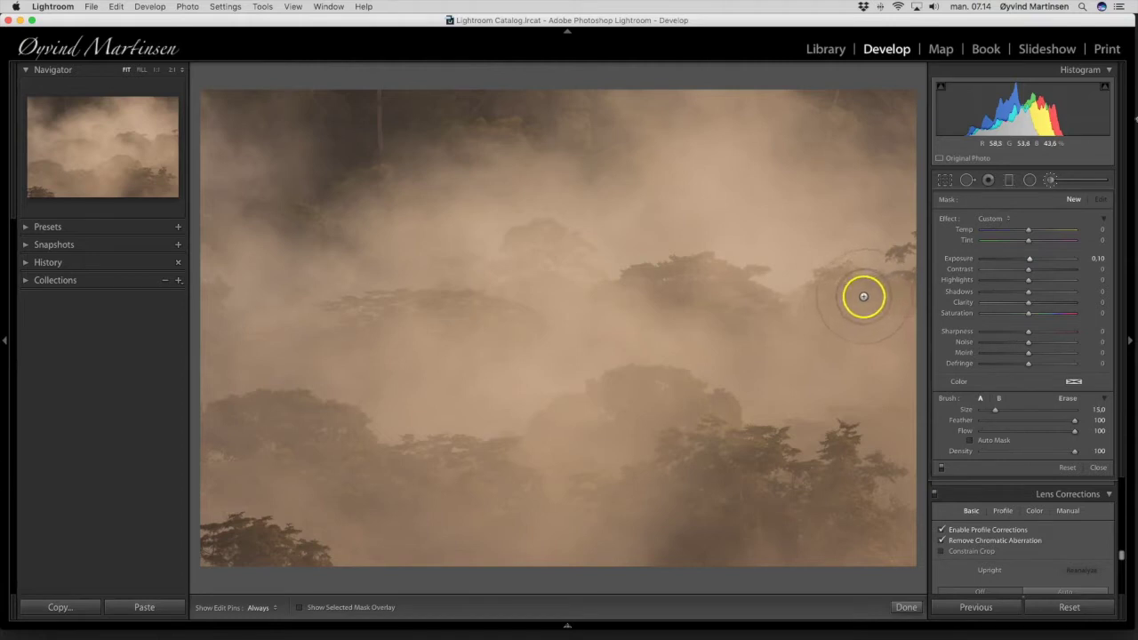
scroll(862, 297, "up", 5)
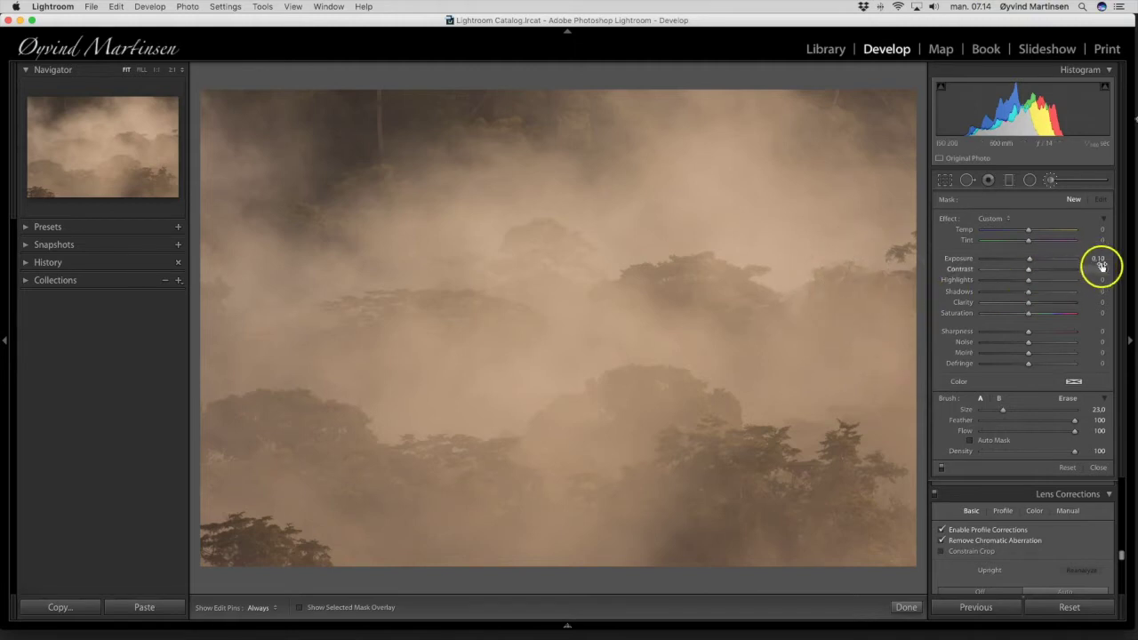
key("h")
mouse_move(879, 294)
left_mouse_down()
mouse_move(660, 299)
mouse_move(560, 269)
mouse_move(393, 312)
mouse_move(222, 310)
left_mouse_up()
key("h")
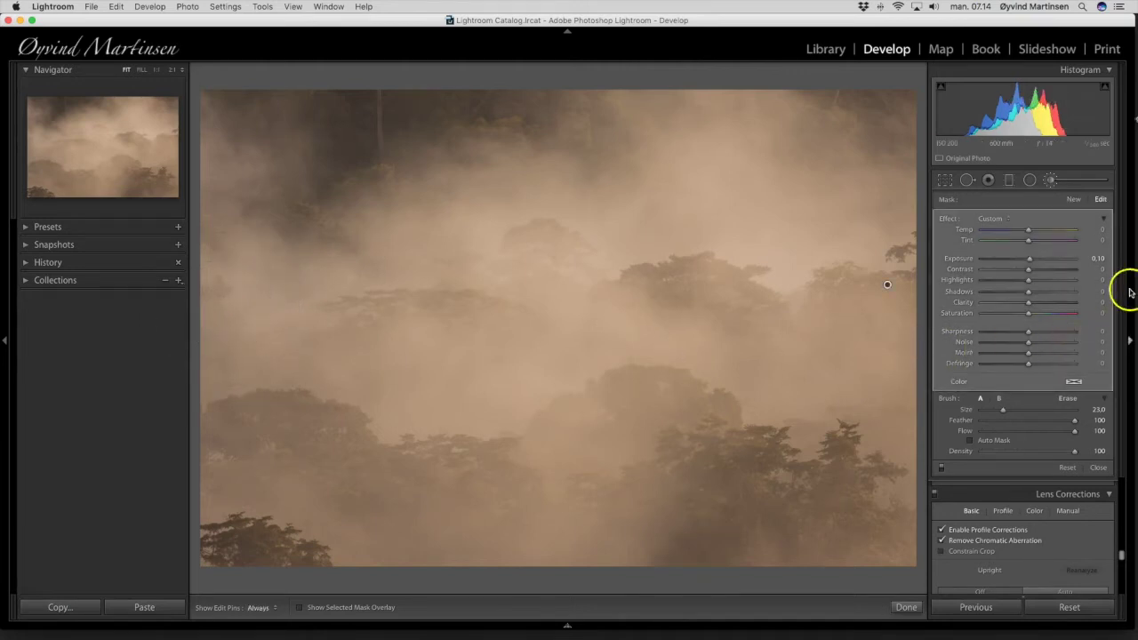
Step: Close the Adjustment Brush on the misty treetops photo
left_click(1098, 469)
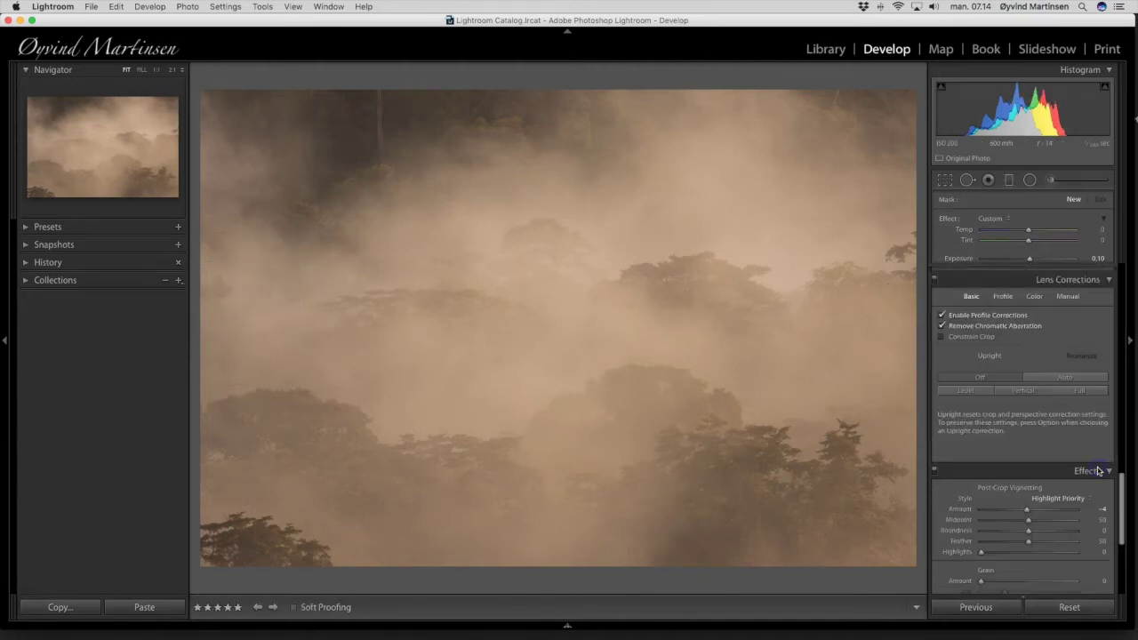
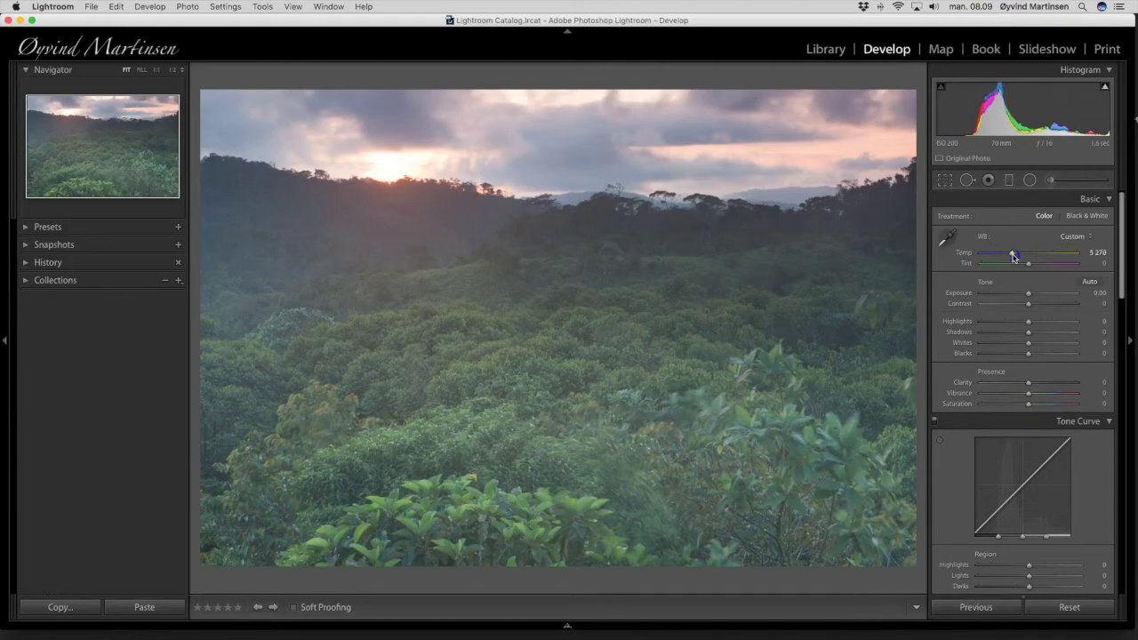
Step: Set the jungle sunrise photo's white balance Temp to 5345 and its Blacks to -66
left_click_drag(1013, 256, 1013, 257)
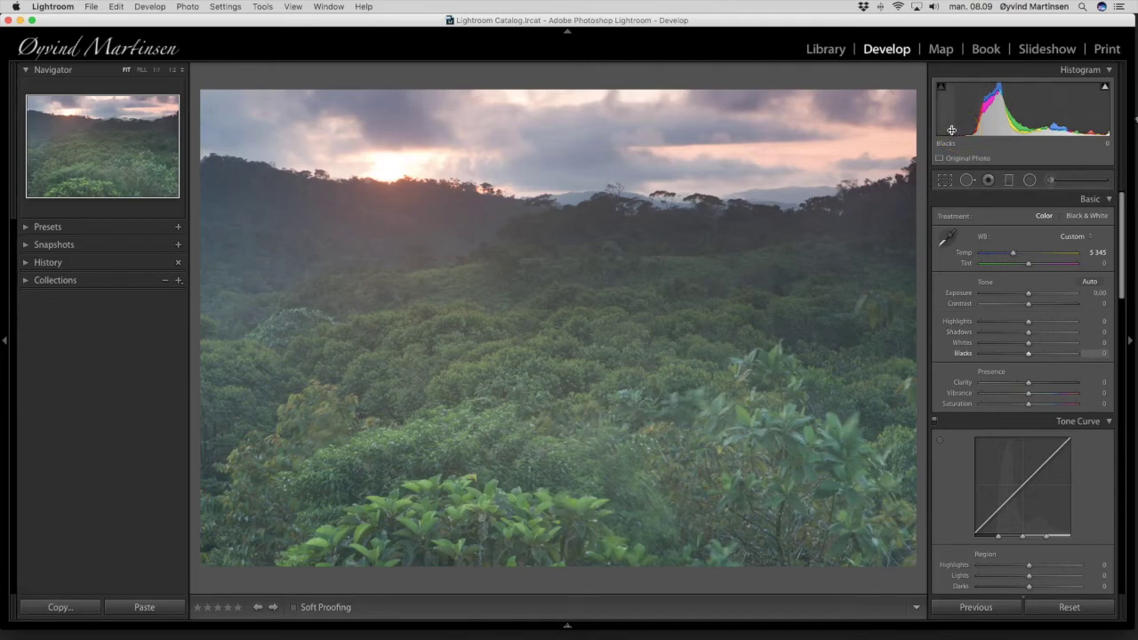
left_click_drag(1029, 356, 998, 355)
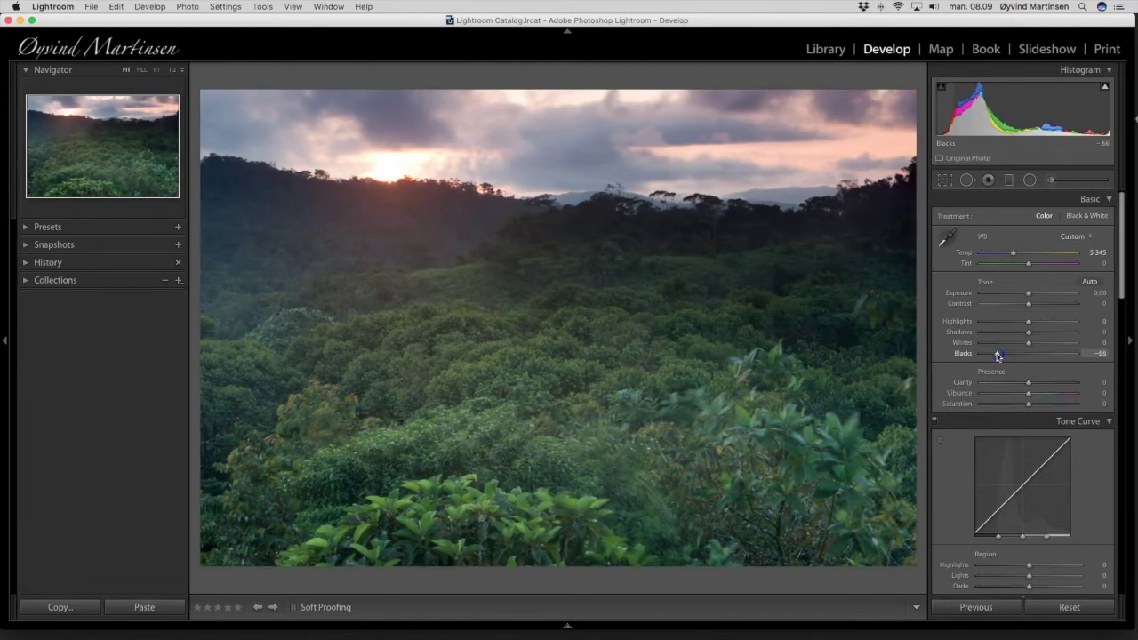
left_click_drag(997, 355, 992, 356)
Step: Raise the jungle photo's Contrast to +30 and lift its Shadows to +25
left_click(1030, 320)
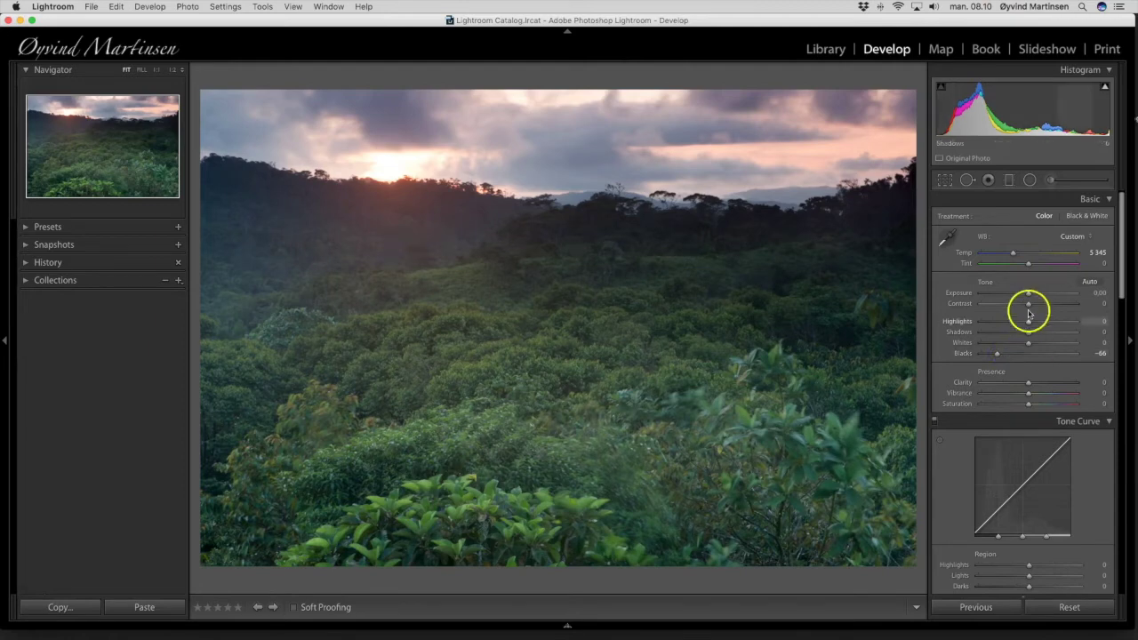
left_click_drag(1028, 307, 1027, 335)
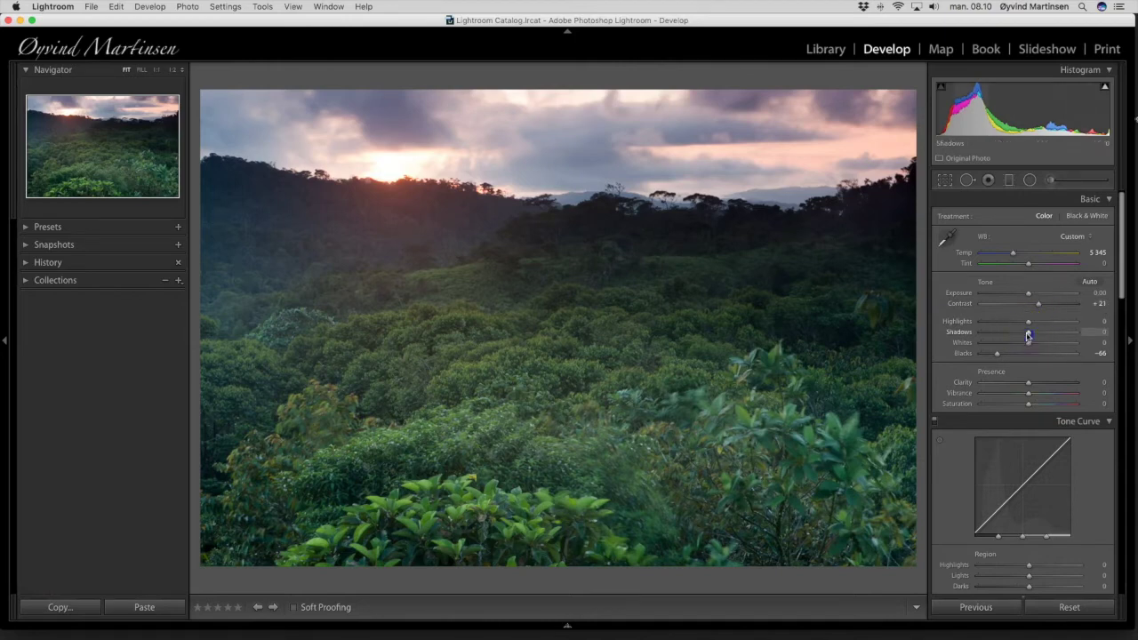
left_click_drag(1028, 335, 1034, 335)
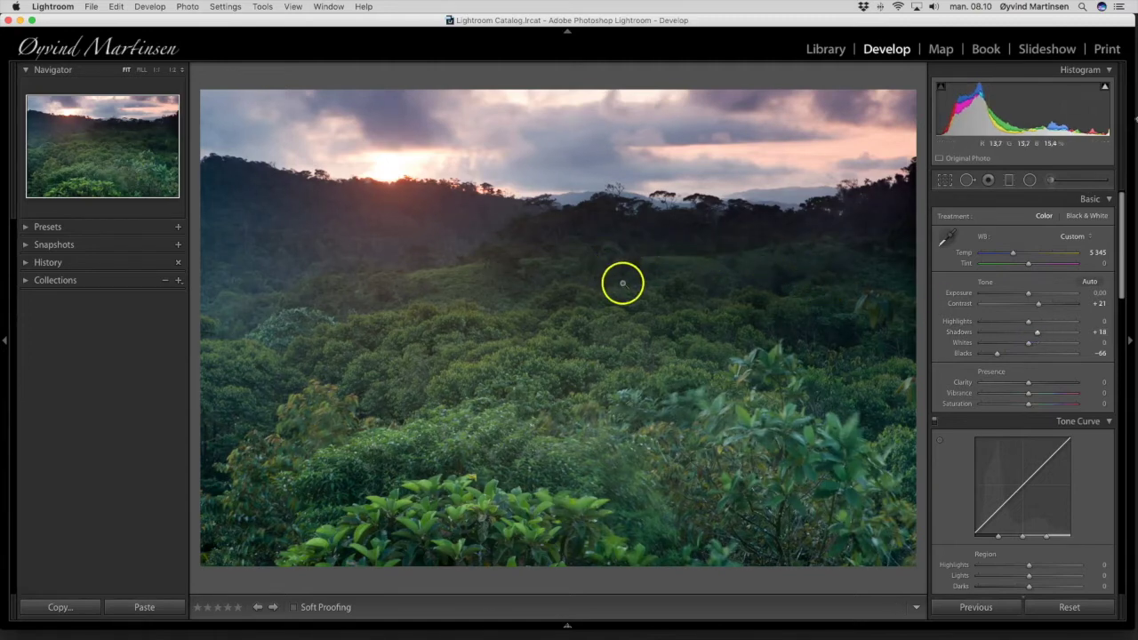
left_click_drag(1037, 334, 1040, 332)
left_click_drag(1037, 305, 1040, 307)
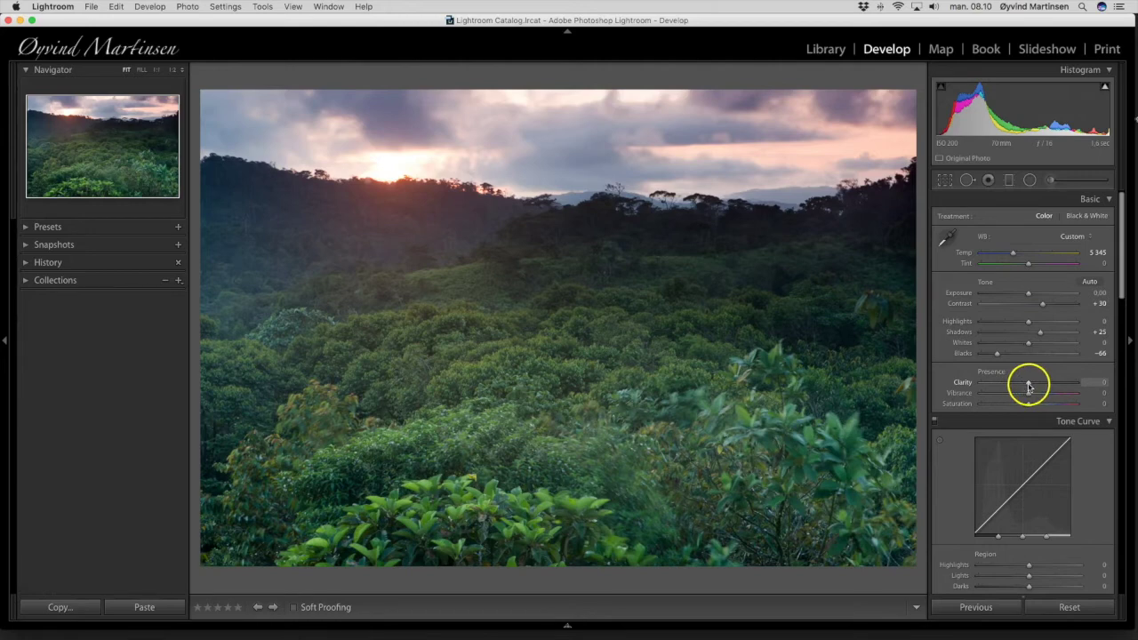
Step: Boost the jungle photo's presence with Clarity +24, Vibrance +45 and Saturation +10
left_click_drag(1028, 384, 1039, 385)
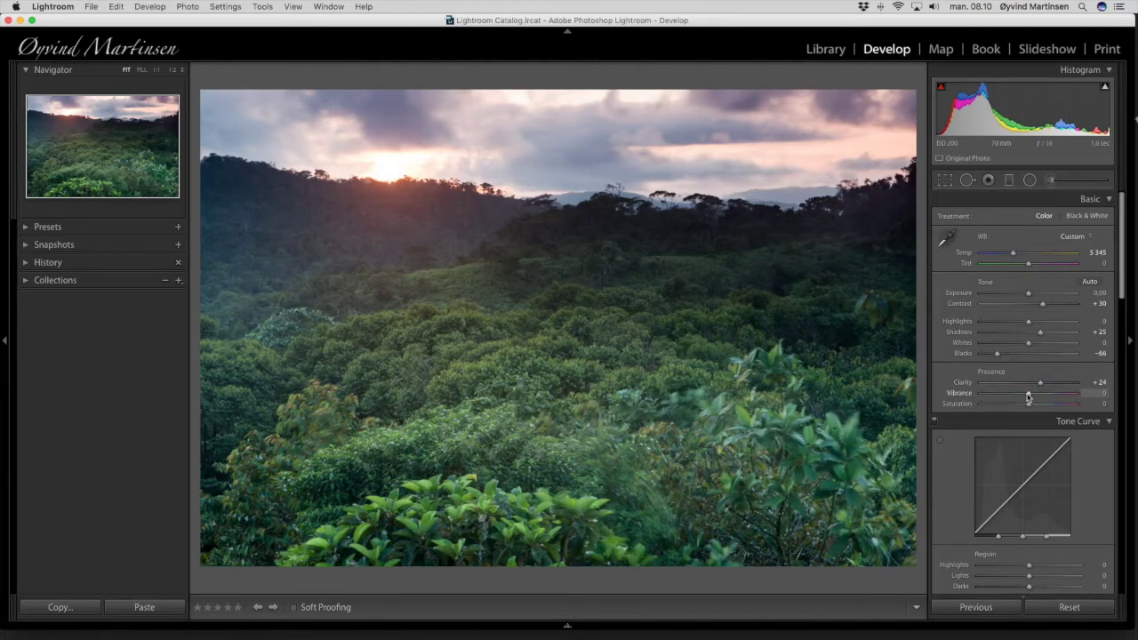
left_click_drag(1027, 394, 1049, 397)
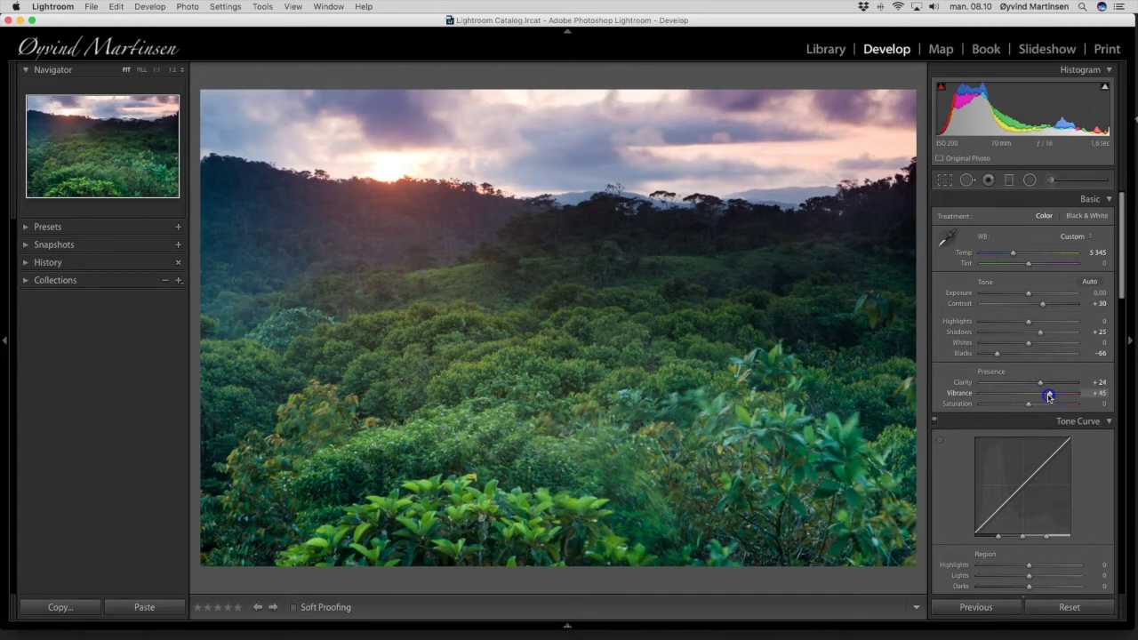
left_click_drag(1028, 405, 1033, 407)
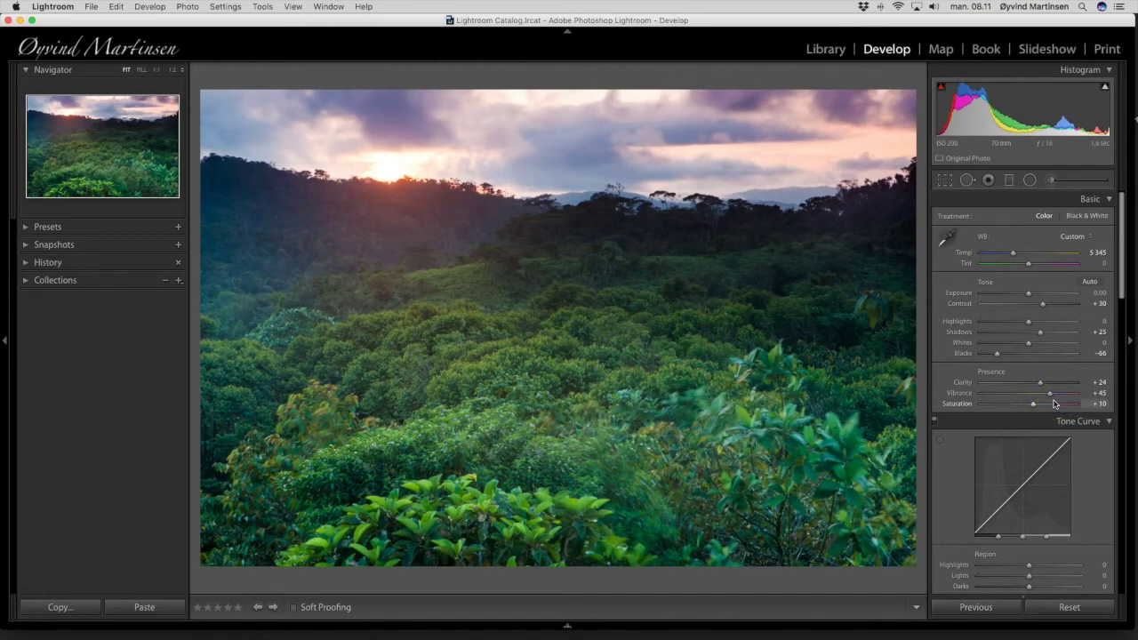
Step: Sharpen the jungle photo with Amount 58, Radius 1.1 and Masking 40, judging the masking with the mask preview
scroll(1054, 403, "down", 10)
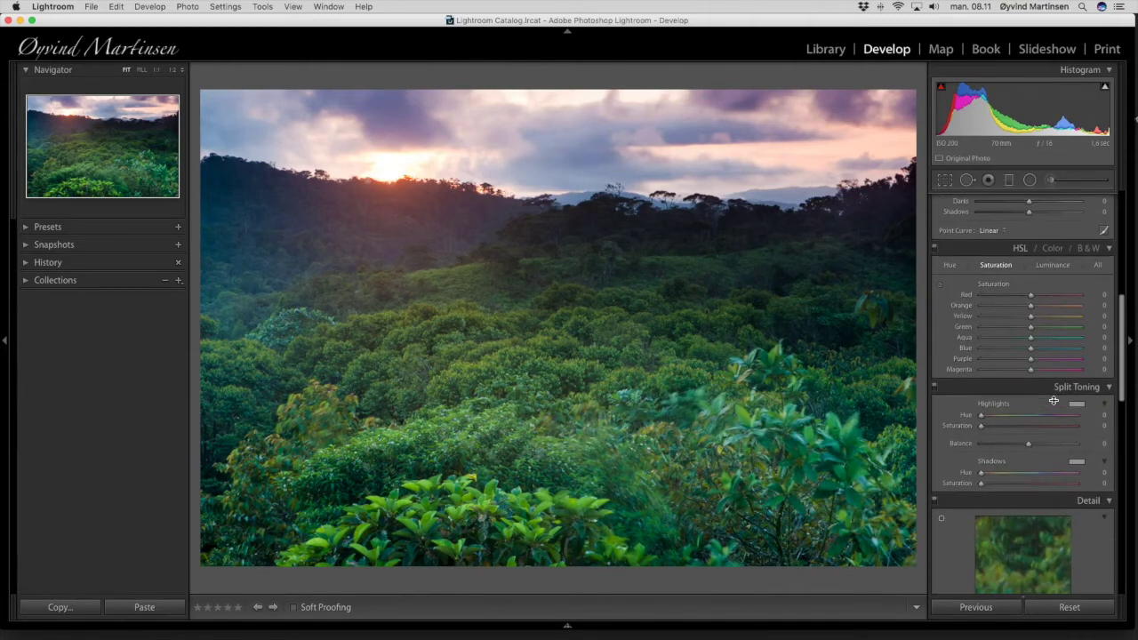
scroll(1054, 402, "down", 5)
left_click_drag(1006, 427, 1016, 458)
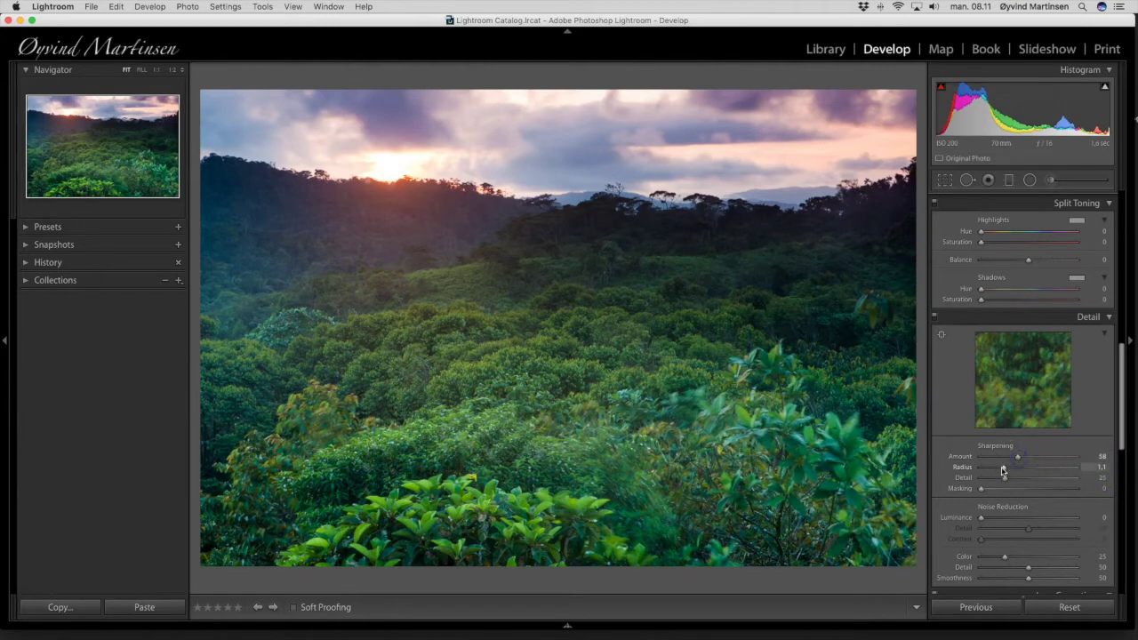
left_click(982, 490)
key("alt")
left_click_drag(981, 490, 1020, 493)
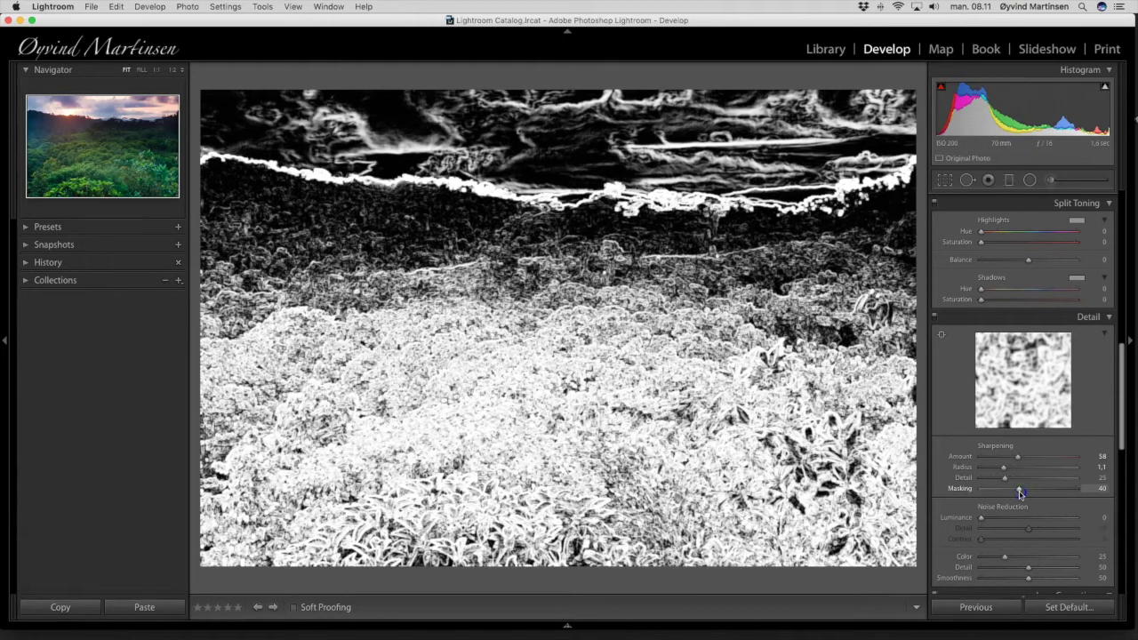
left_click_drag(1020, 494, 1019, 494)
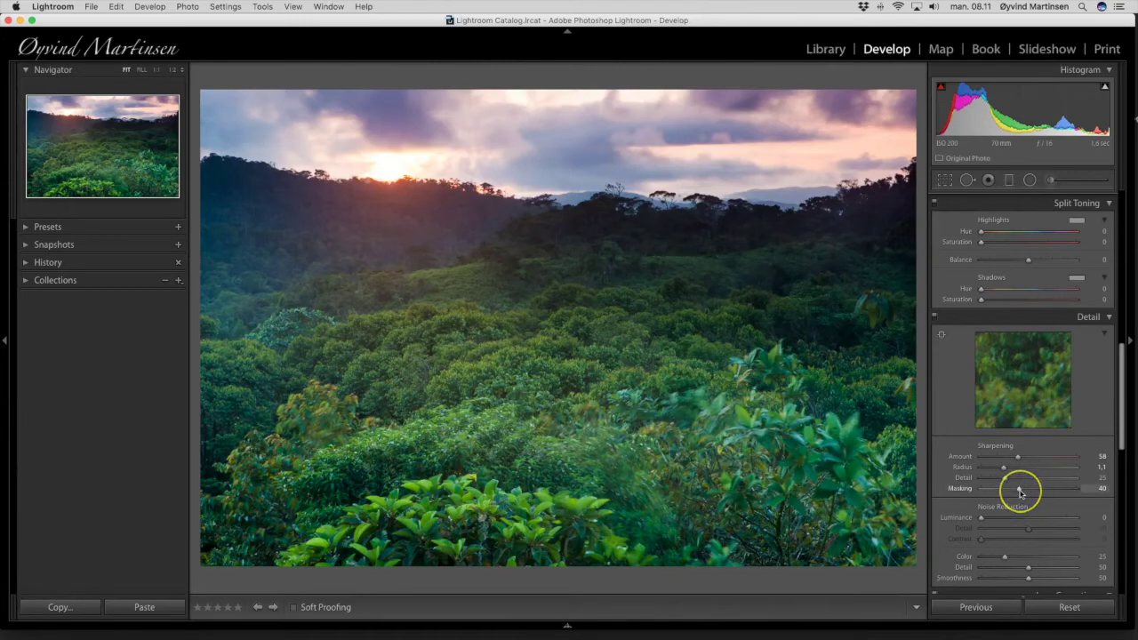
left_click(1021, 493, "alt")
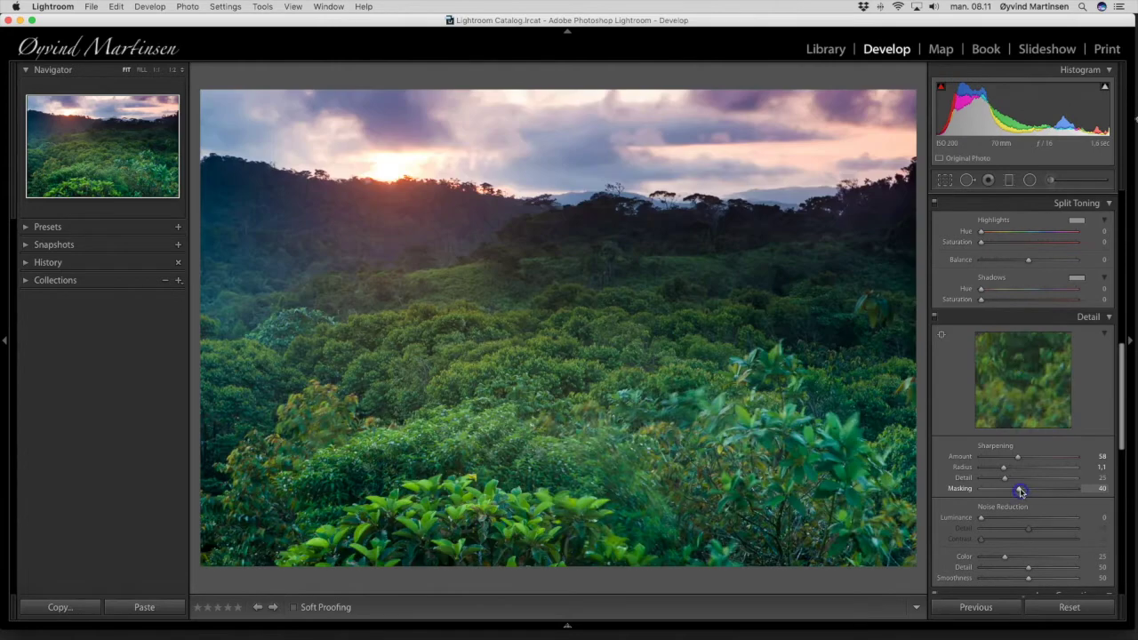
Step: Fine-tune the jungle photo's Blacks to -70, using the clipping preview to judge the darkest areas
left_click(1023, 330)
scroll(1023, 325, "up", 5)
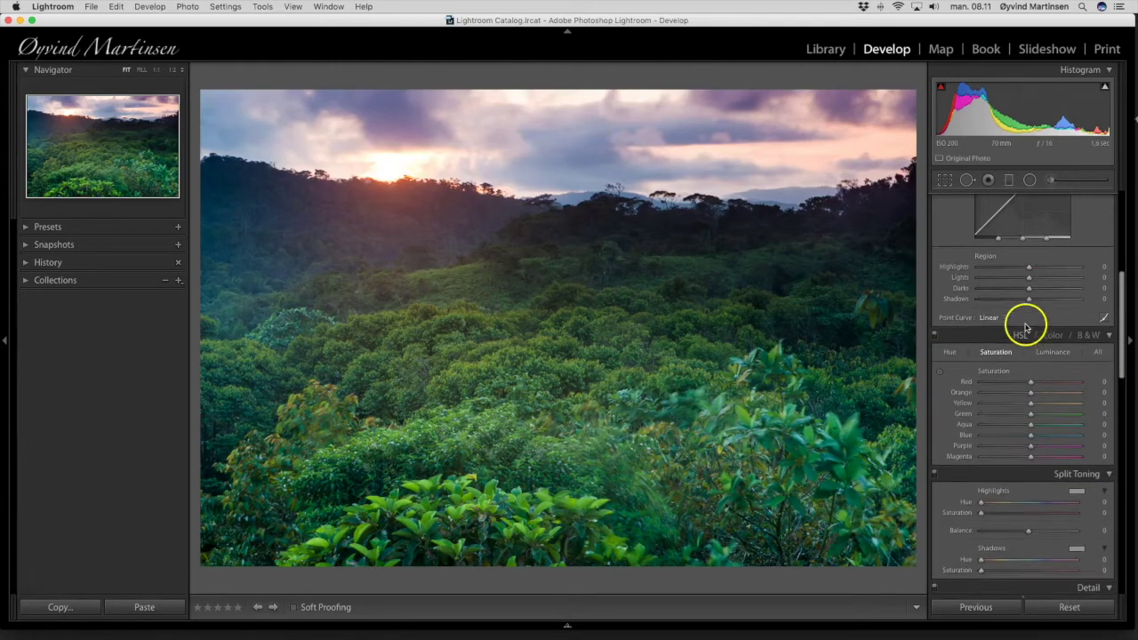
scroll(1023, 324, "up", 5)
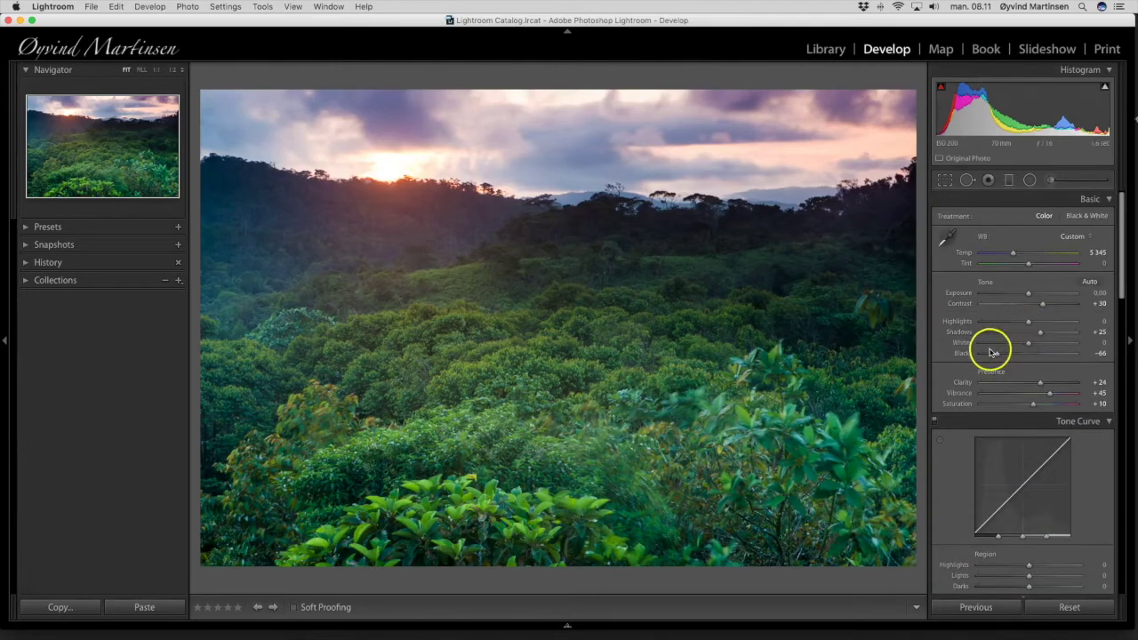
key("alt")
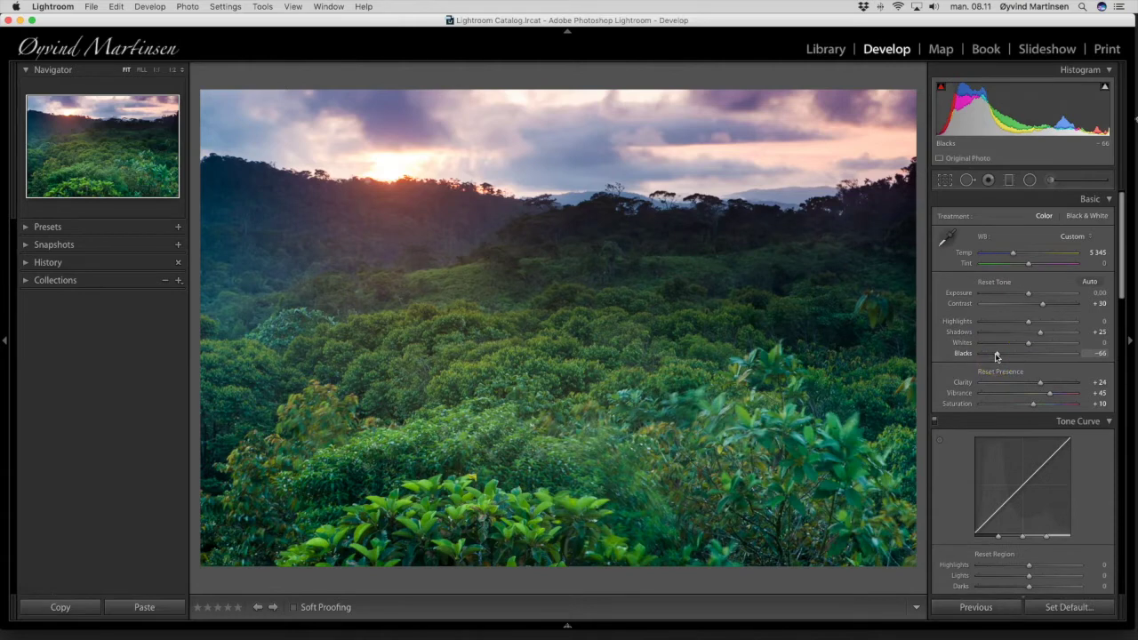
left_click(996, 354, "alt")
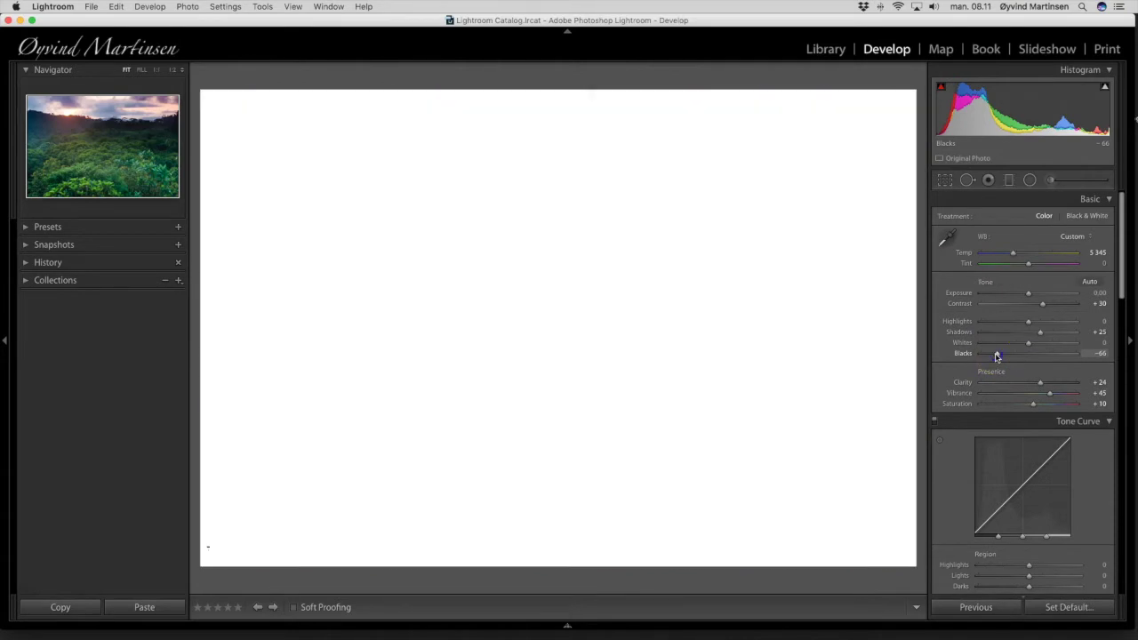
mouse_move(997, 355)
left_mouse_down()
mouse_move(975, 356)
mouse_move(989, 355)
left_mouse_up()
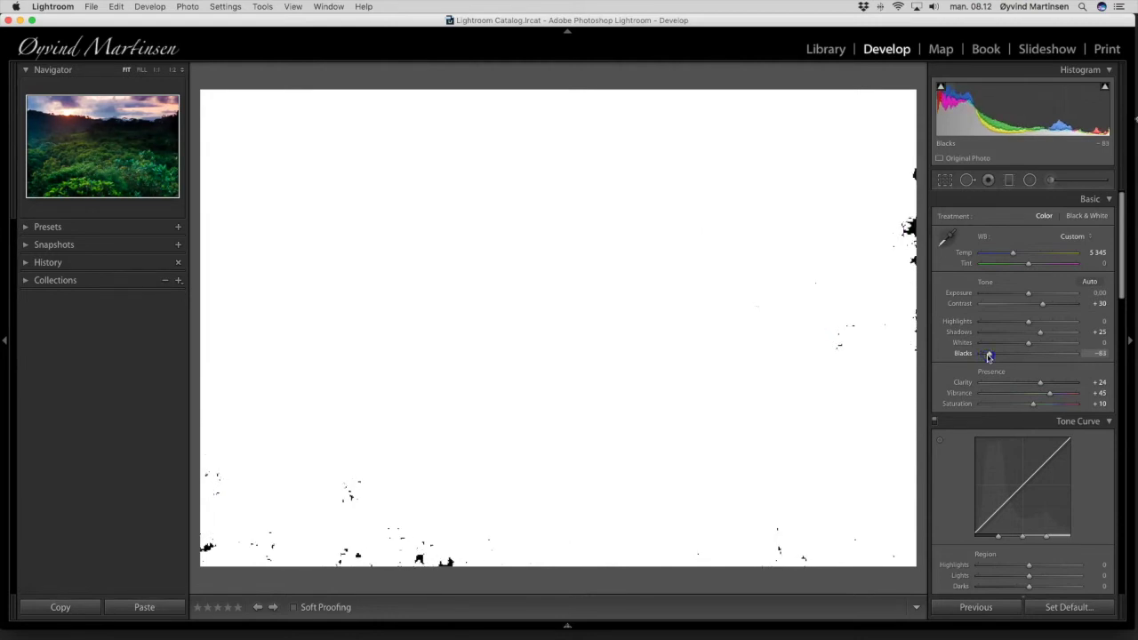
left_click_drag(989, 357, 990, 356)
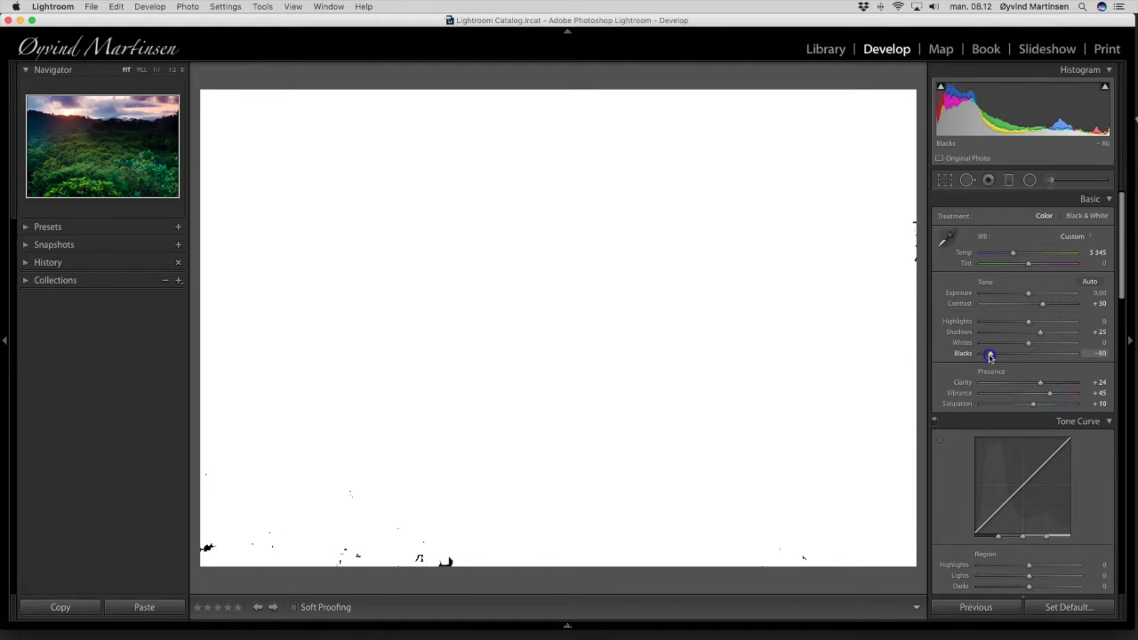
left_click_drag(991, 357, 991, 357)
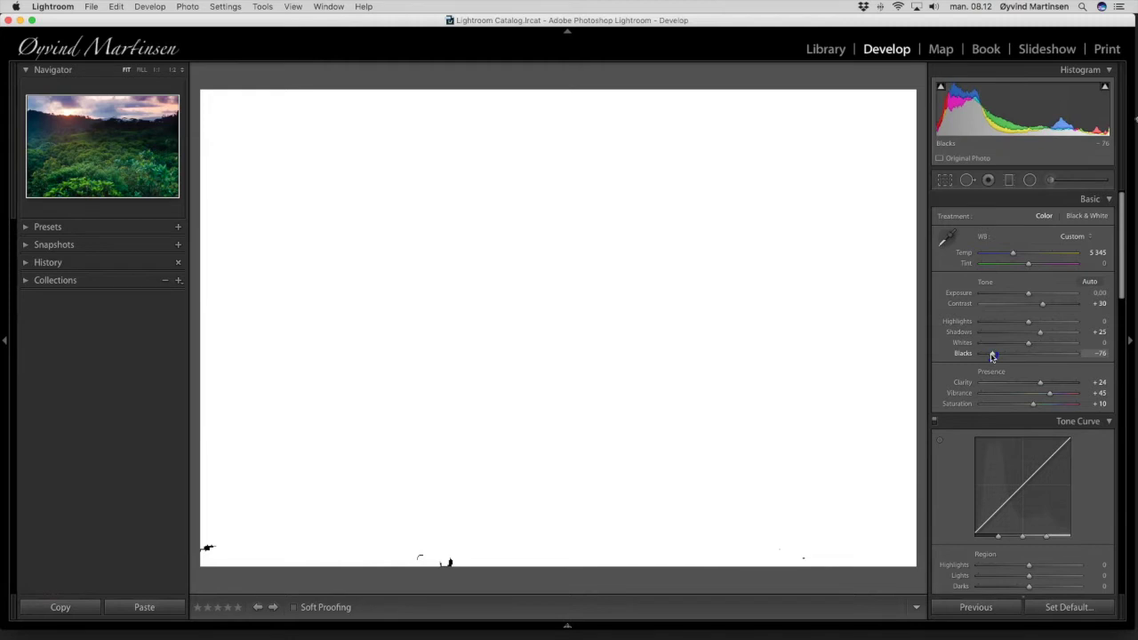
left_click_drag(992, 355, 991, 356)
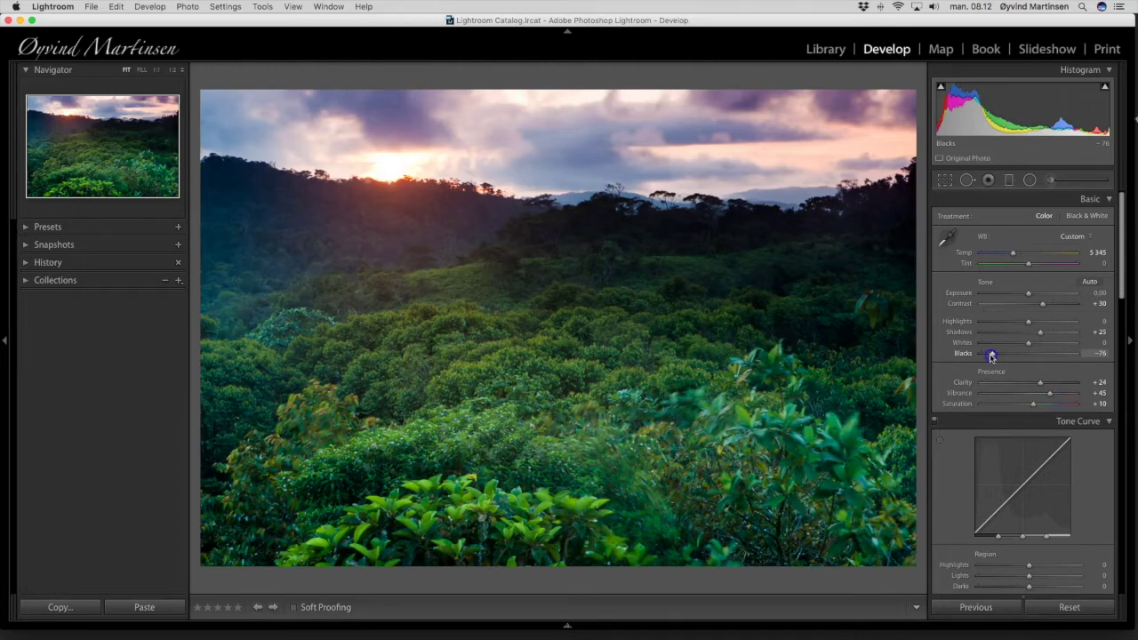
left_click_drag(991, 355, 995, 356)
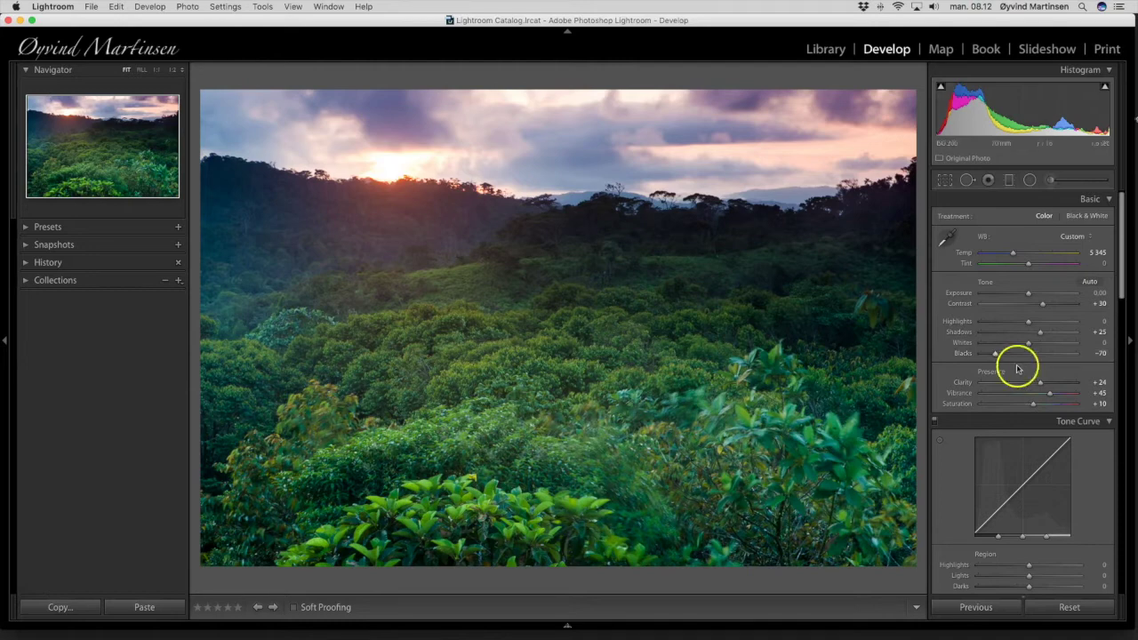
Step: Check the basic lens corrections and set the lens profile's Vignetting amount to 0
scroll(1034, 370, "down", 3)
scroll(1060, 375, "down", 15)
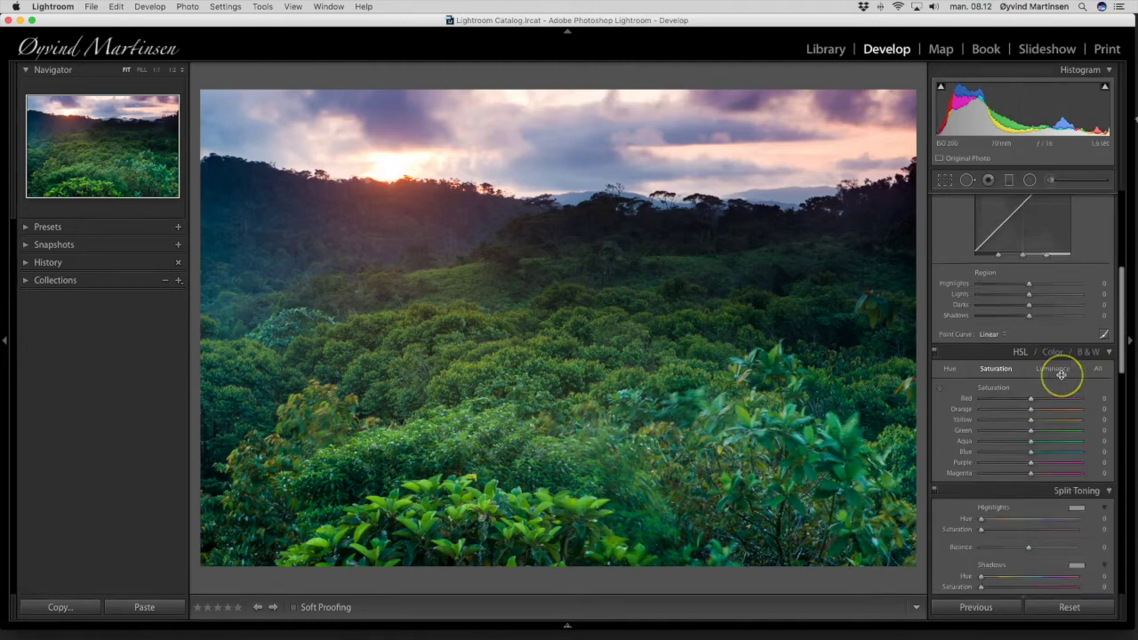
scroll(1060, 375, "down", 5)
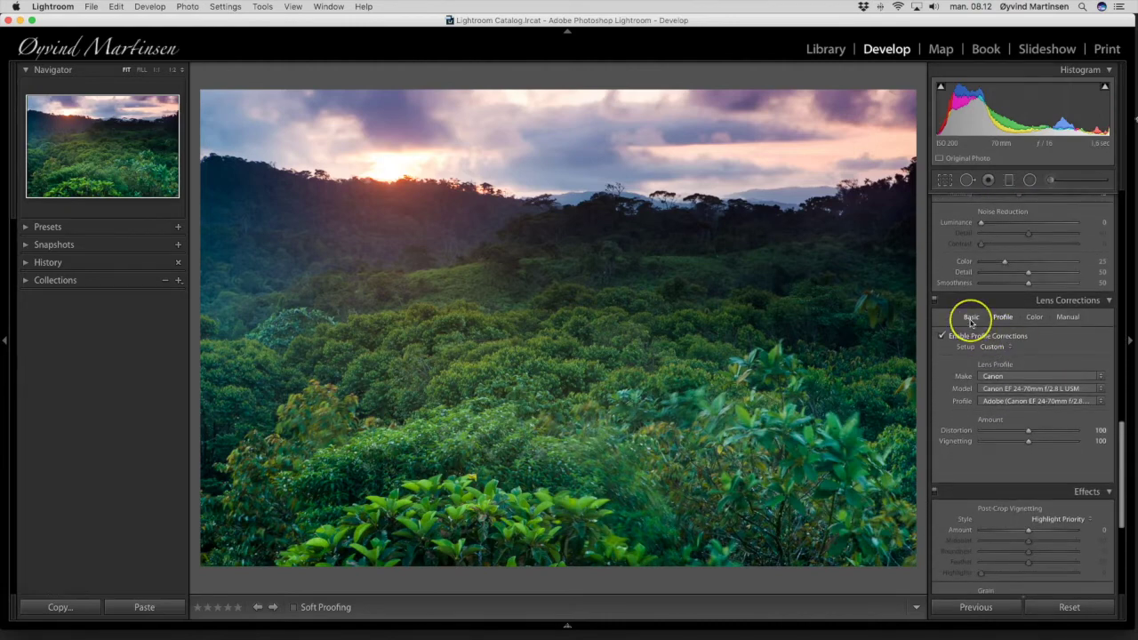
left_click(970, 318)
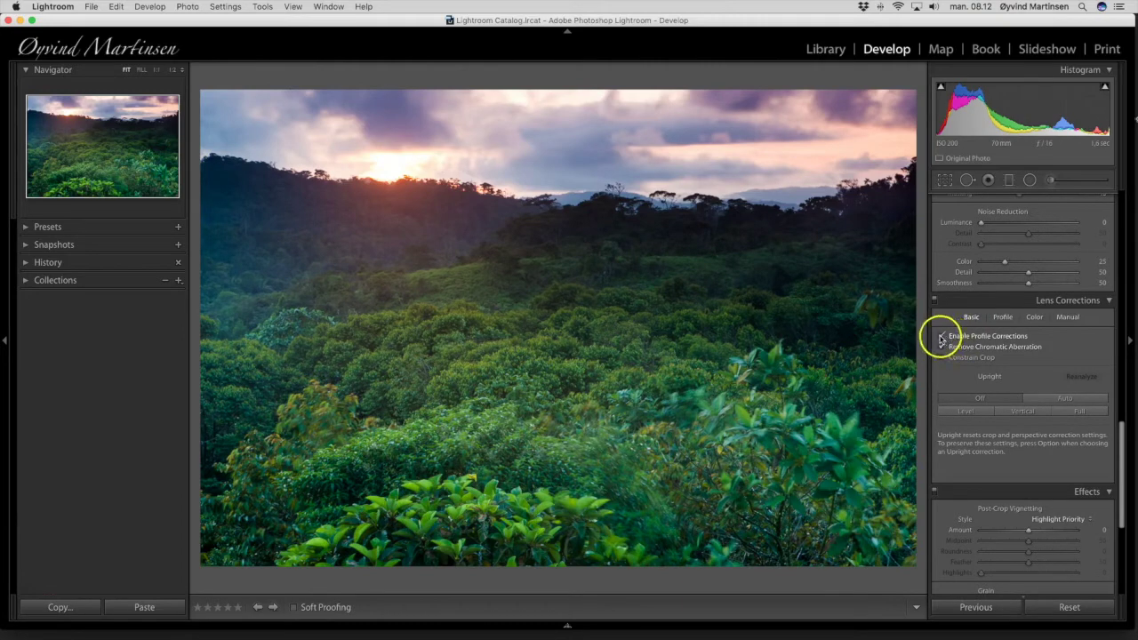
left_click(1002, 319)
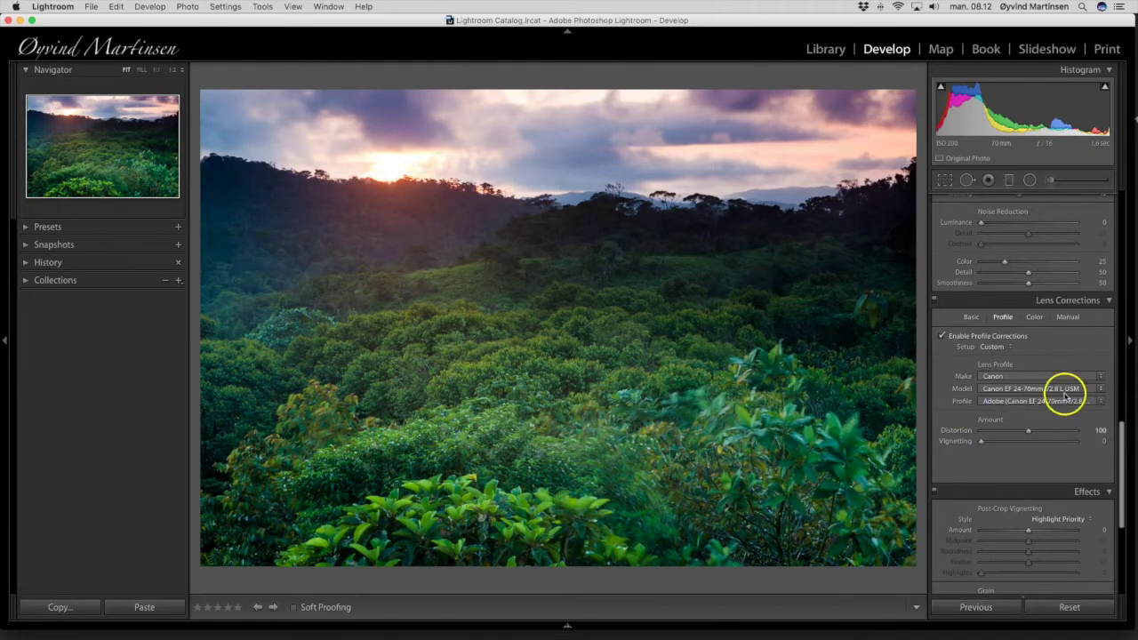
Step: Lift the jungle photo's Shadows further to +40
scroll(1067, 396, "down", 2)
scroll(1067, 395, "down", 3)
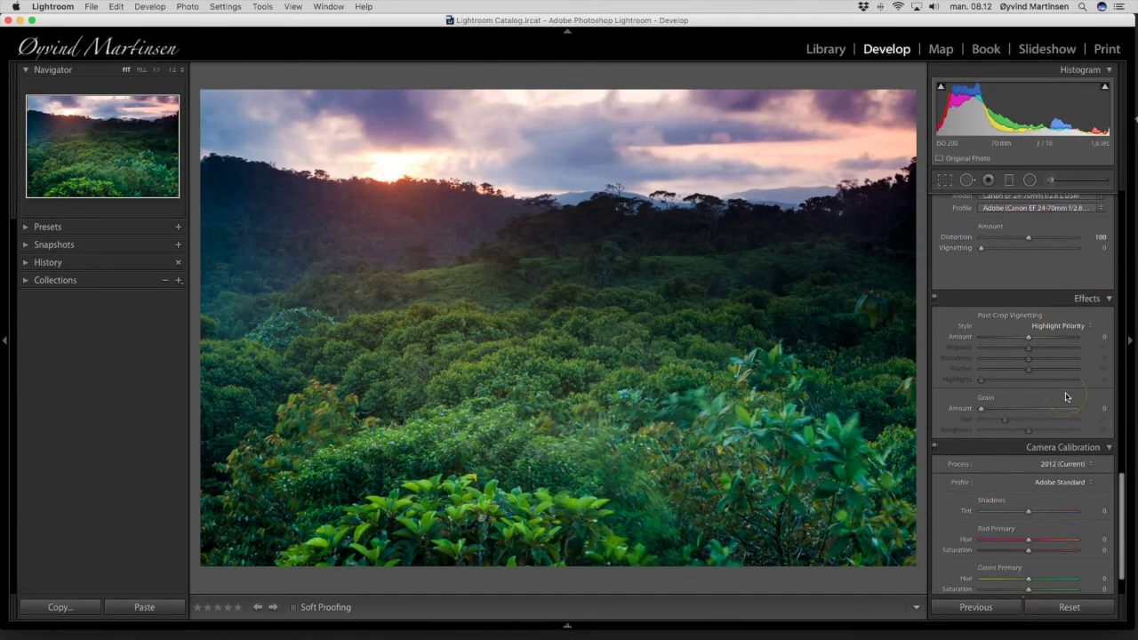
scroll(1066, 397, "up", 10)
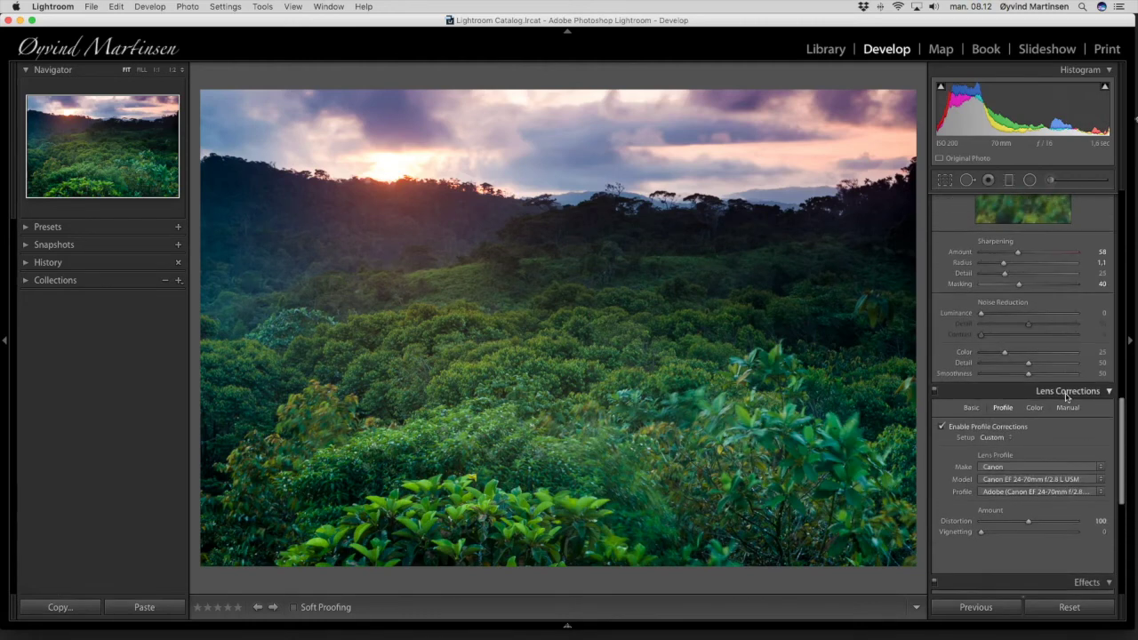
scroll(1067, 397, "up", 10)
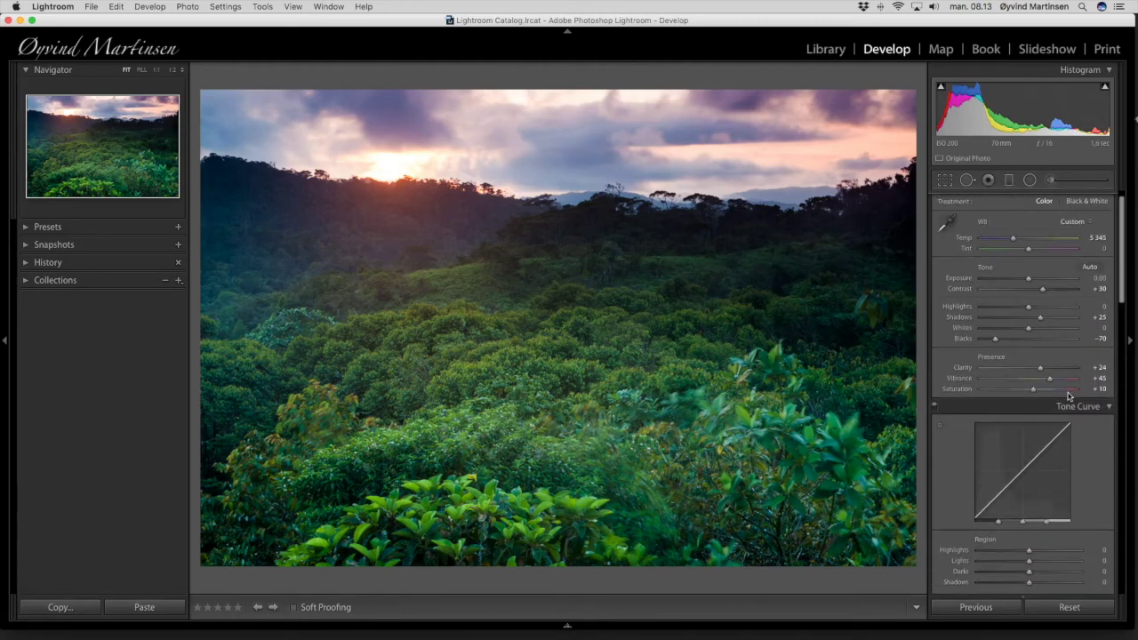
scroll(1070, 396, "up", 1)
left_click(1083, 398)
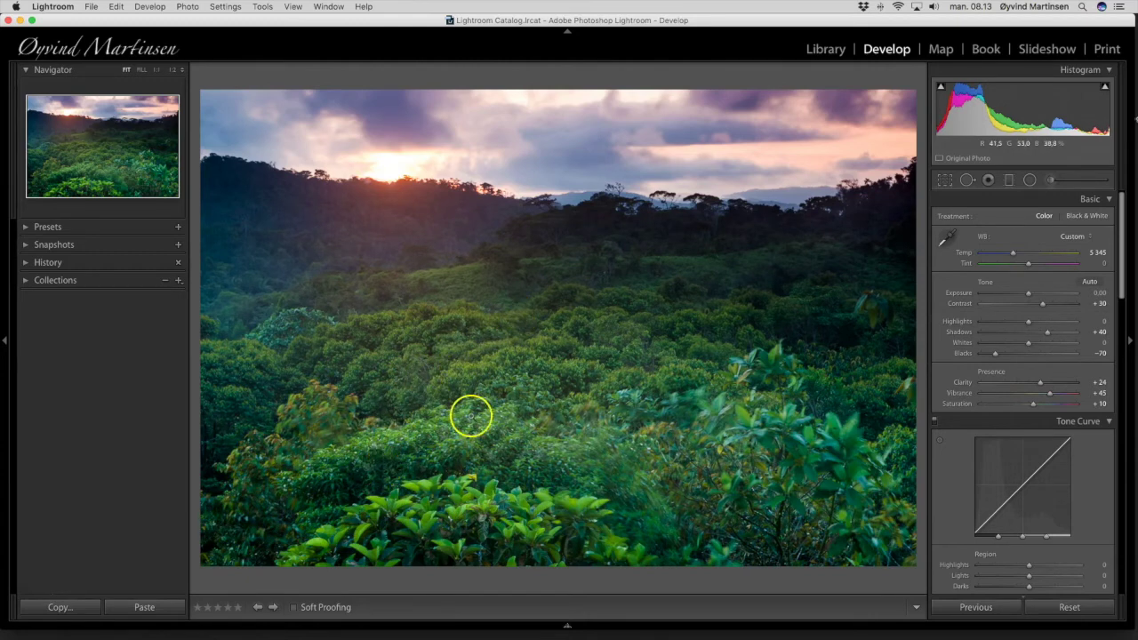
Step: Add a graduated filter with Contrast 11 over the jungle photo's lower vegetation, tilting it slightly to follow the slope
left_click(1008, 181)
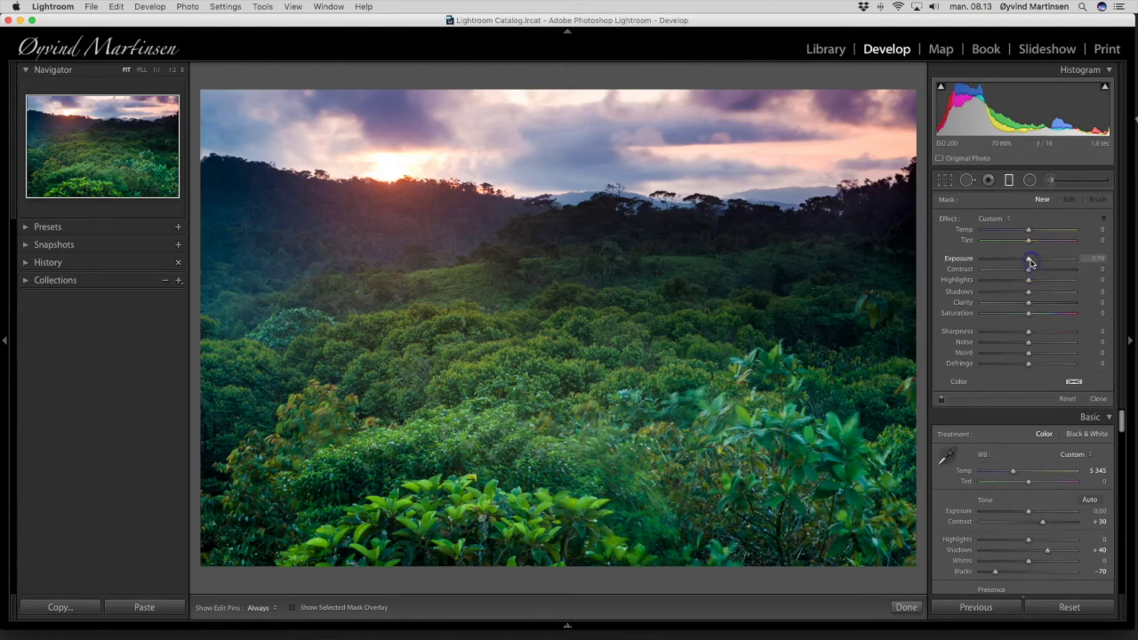
left_click(1028, 270)
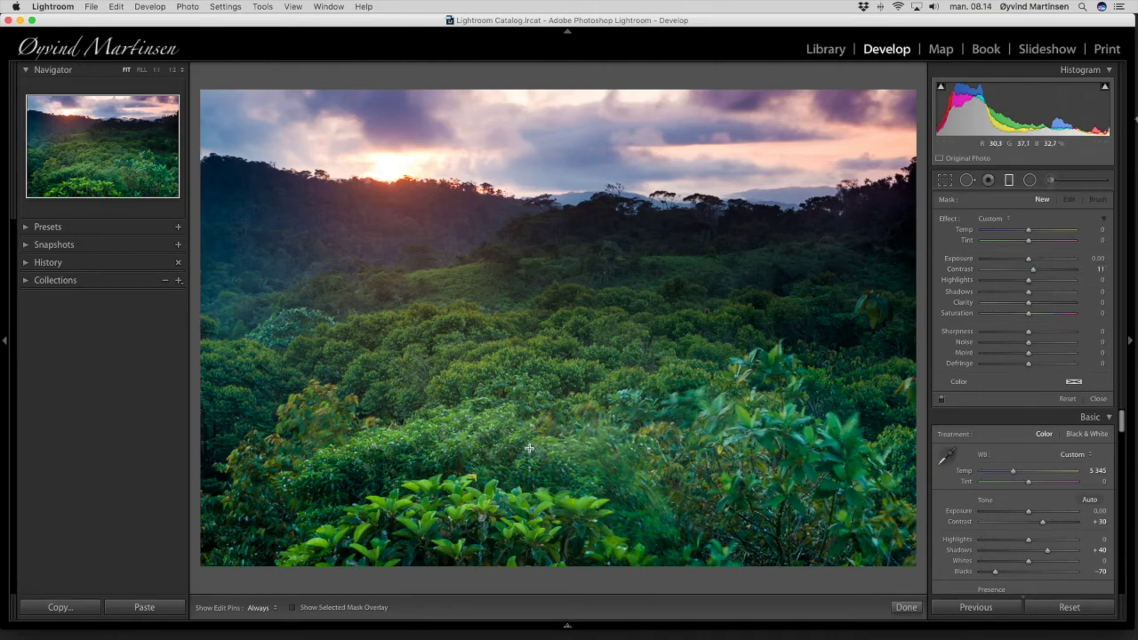
left_click_drag(529, 449, 534, 343)
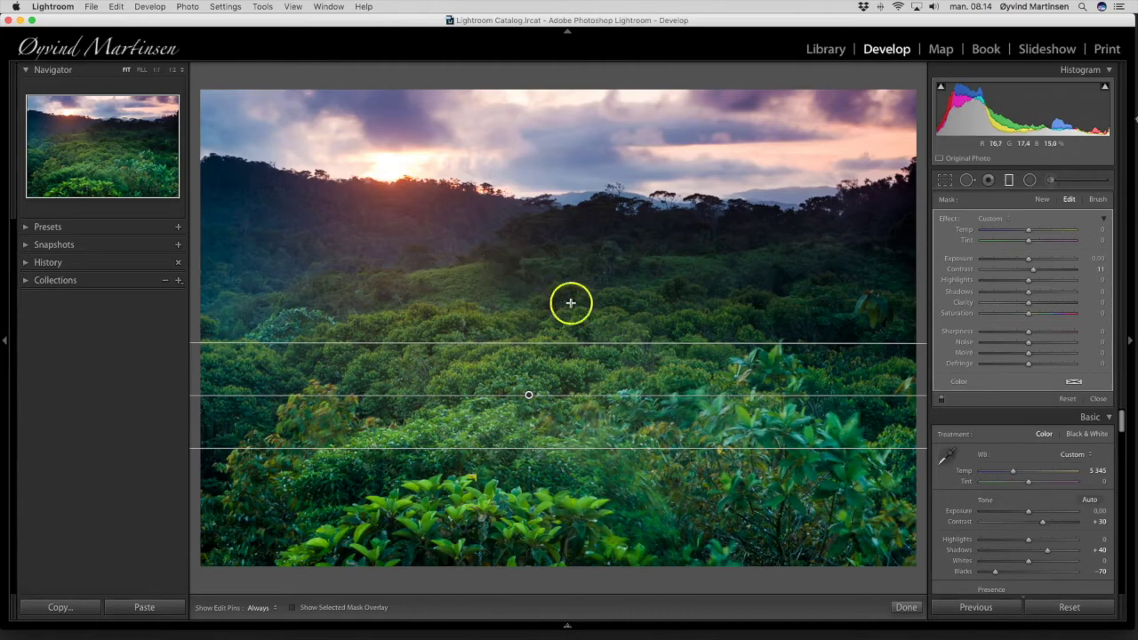
left_click_drag(867, 396, 870, 409)
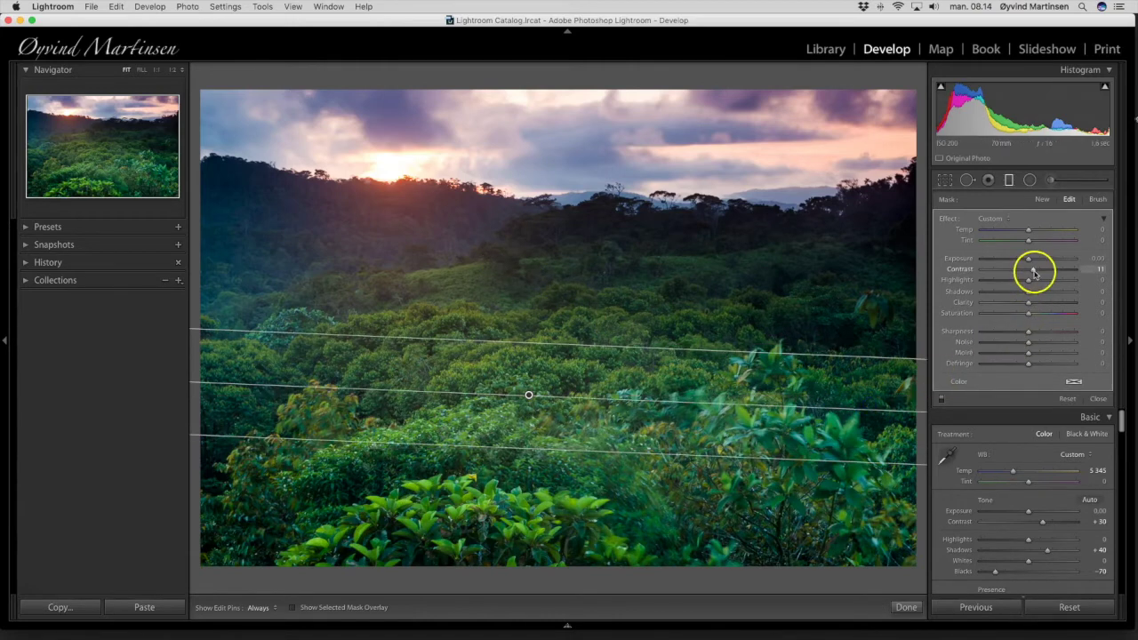
Step: Set the graduated filter's Contrast to 20 and Clarity to 16, extend its upper edge towards the hills, and preview the photo full screen
mouse_move(1033, 272)
left_mouse_down()
mouse_move(1088, 272)
mouse_move(1028, 272)
mouse_move(1055, 277)
left_mouse_up()
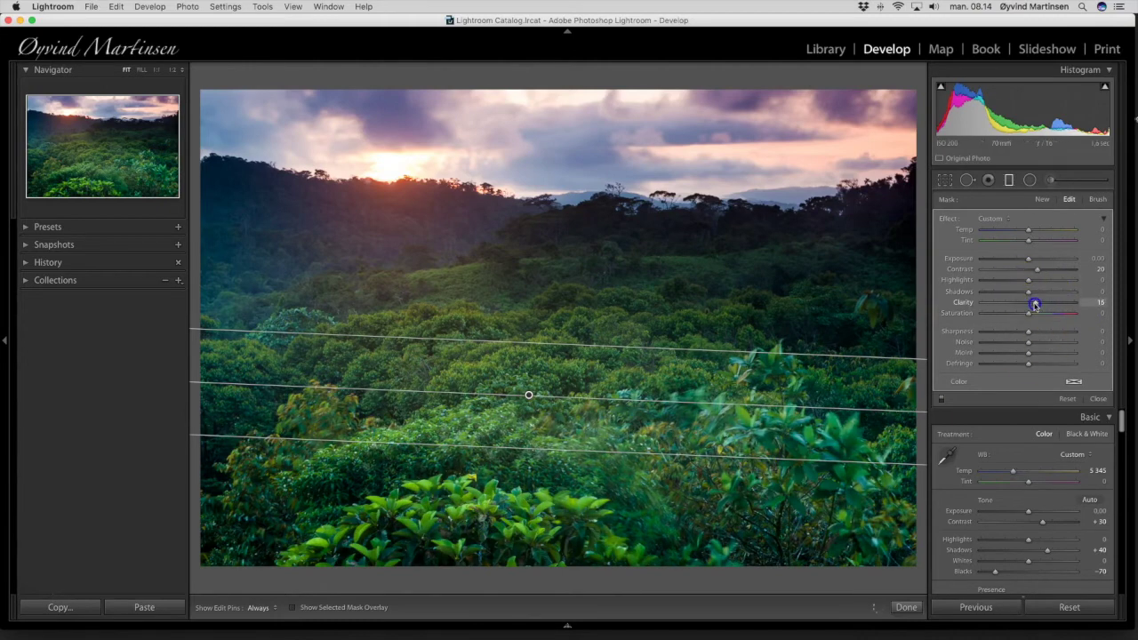
left_click_drag(1034, 304, 1035, 304)
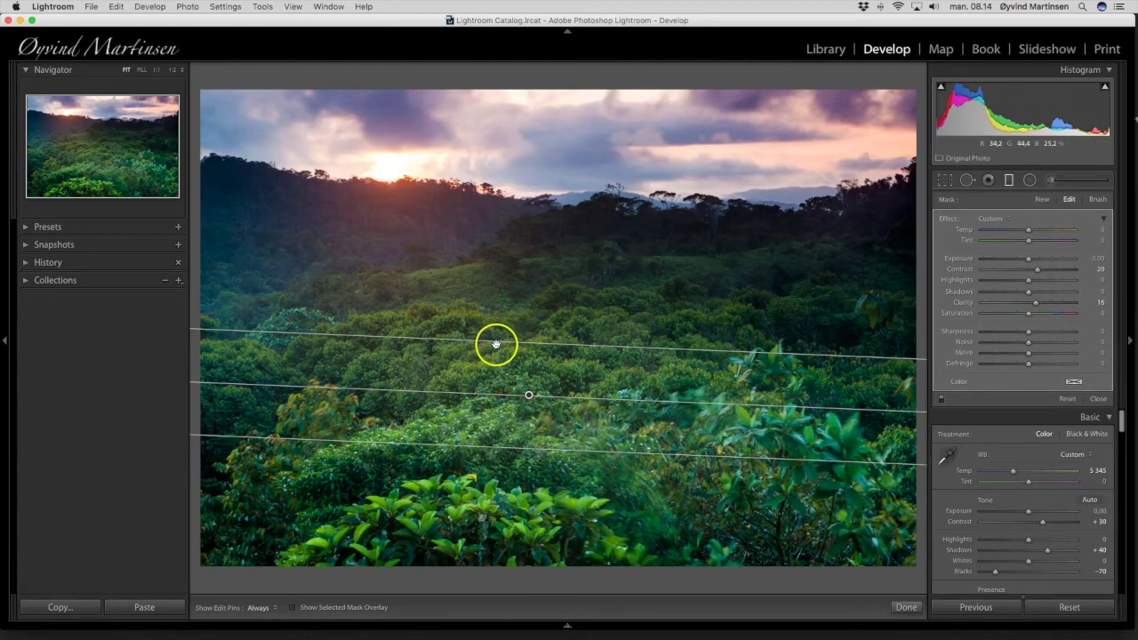
left_click_drag(498, 338, 519, 289)
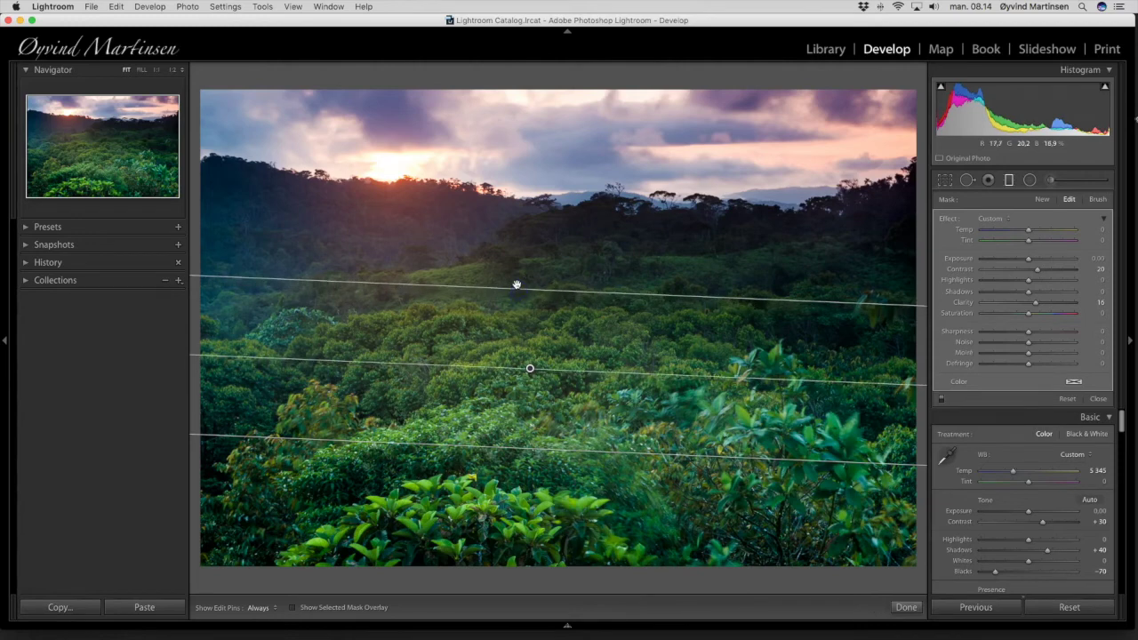
left_click(1099, 399)
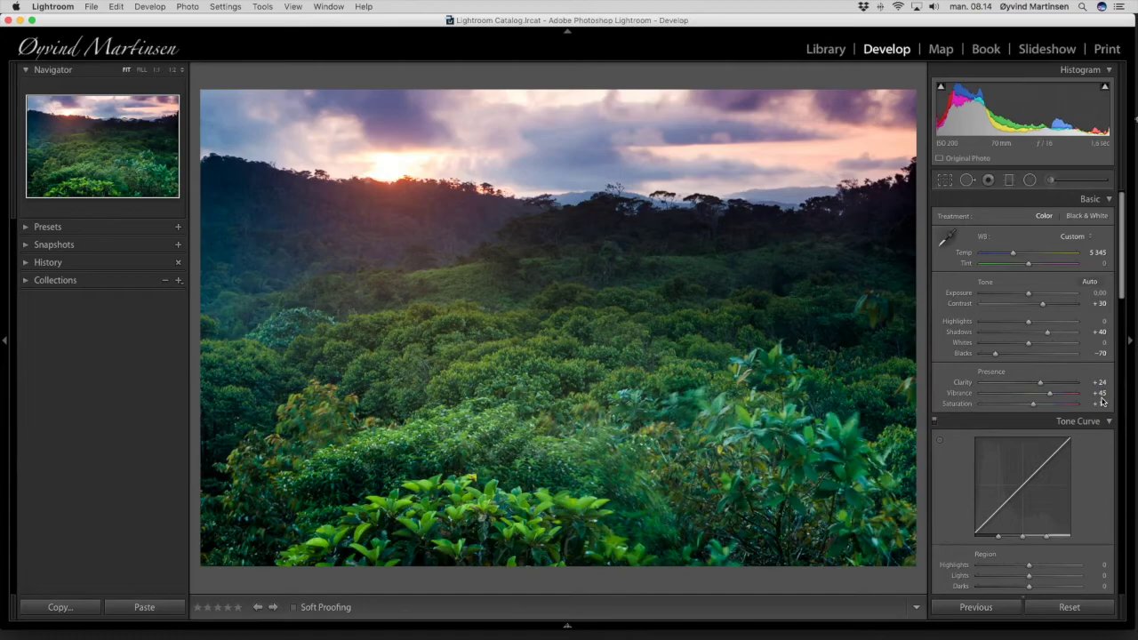
key("f")
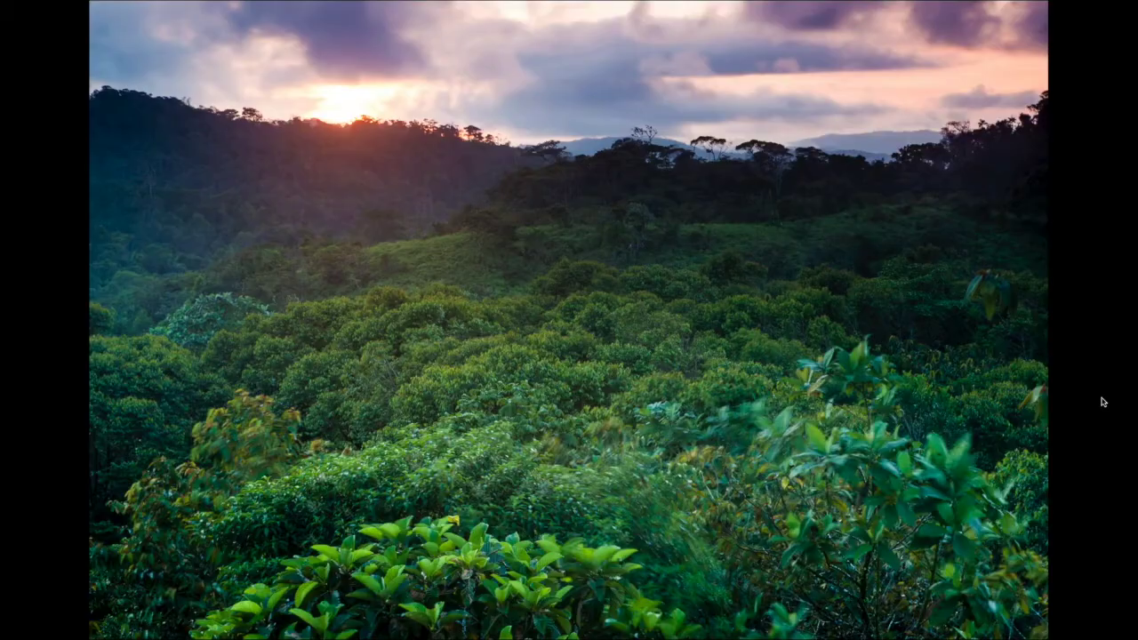
key("f")
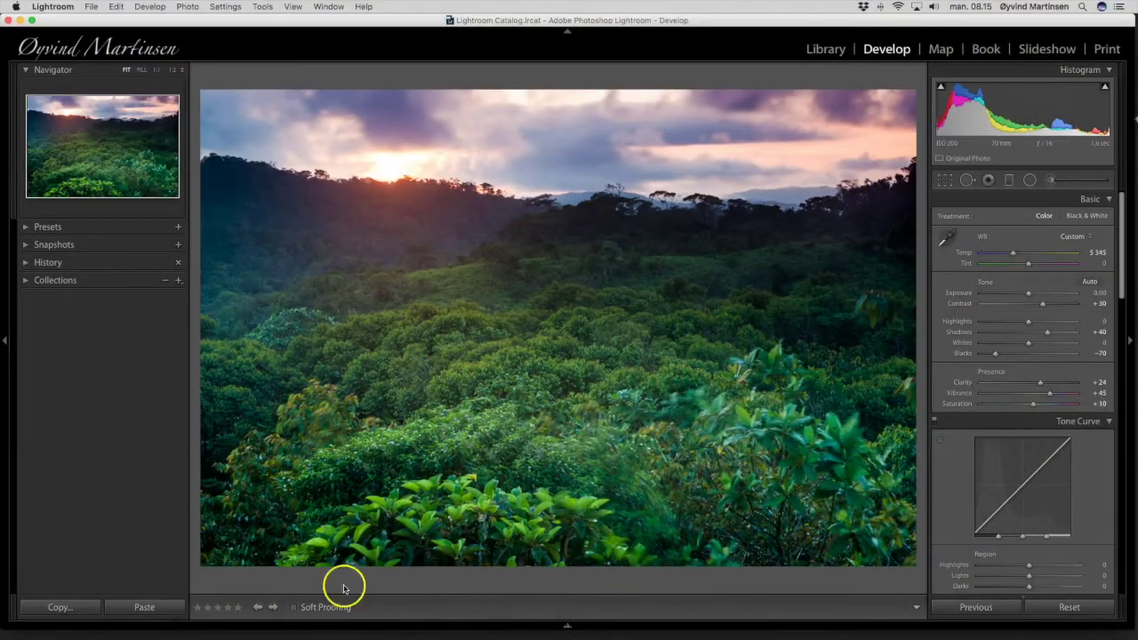
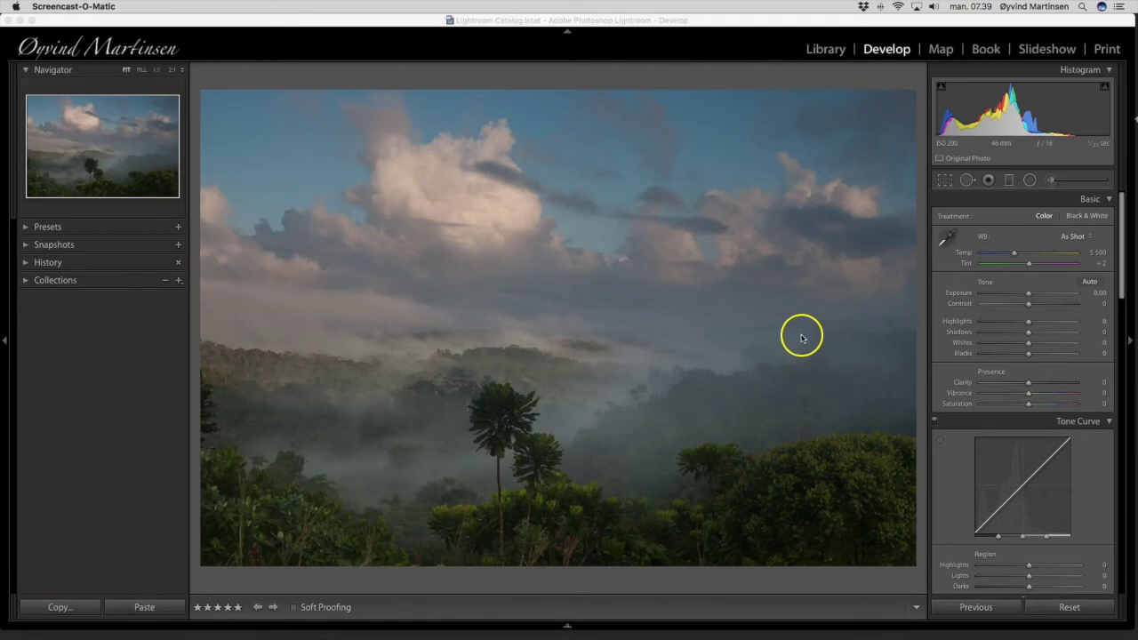
Step: Set the misty valley photo's Contrast to +25, Shadows to +23 and Exposure to +0.10
left_click(1029, 307)
left_click_drag(1029, 307, 1038, 309)
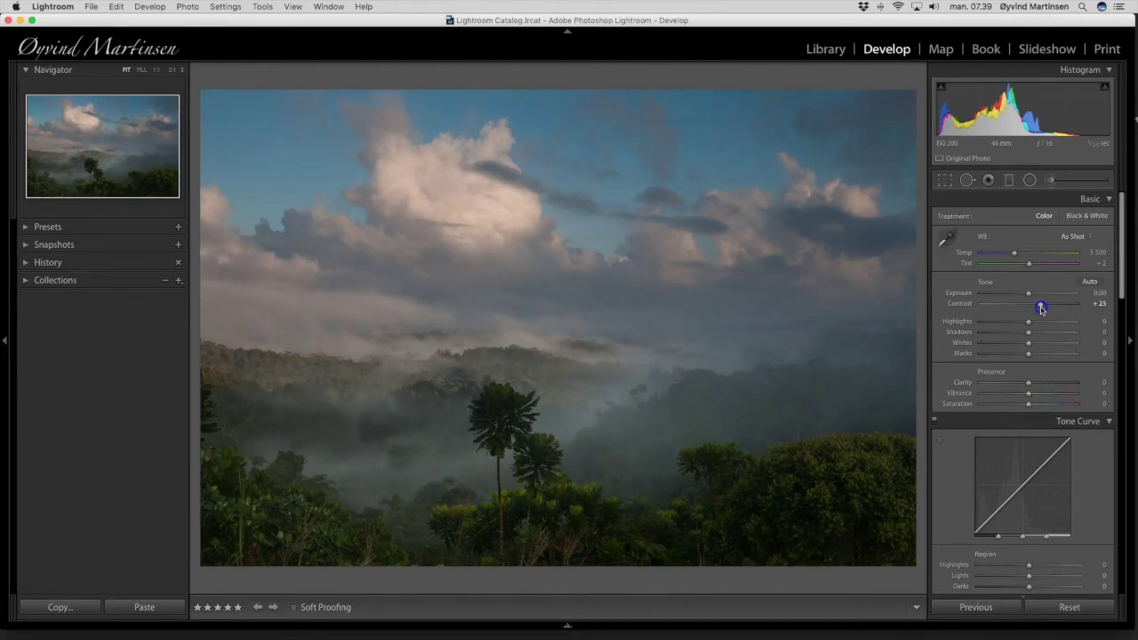
left_click_drag(1041, 307, 1042, 308)
left_click(1029, 332)
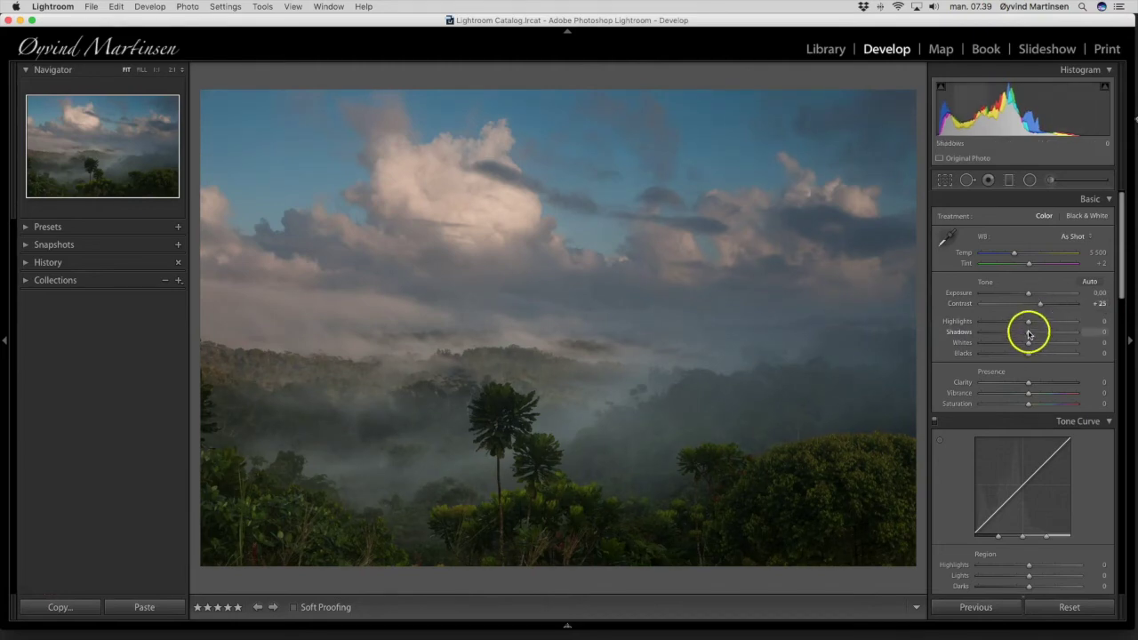
left_click_drag(1031, 333, 1040, 334)
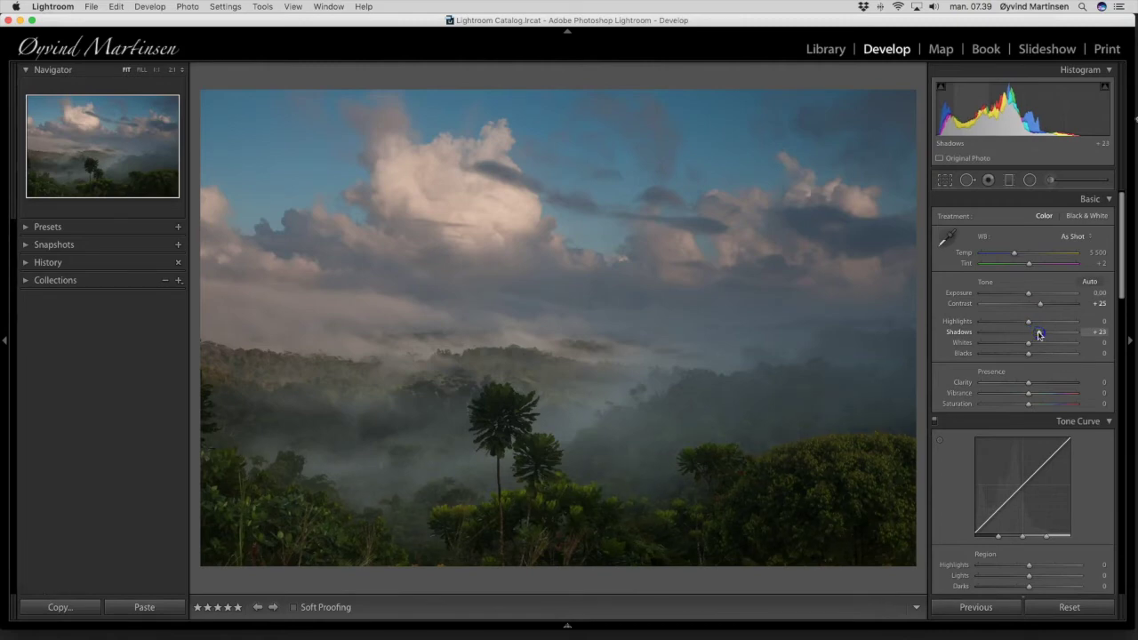
left_click(1029, 294)
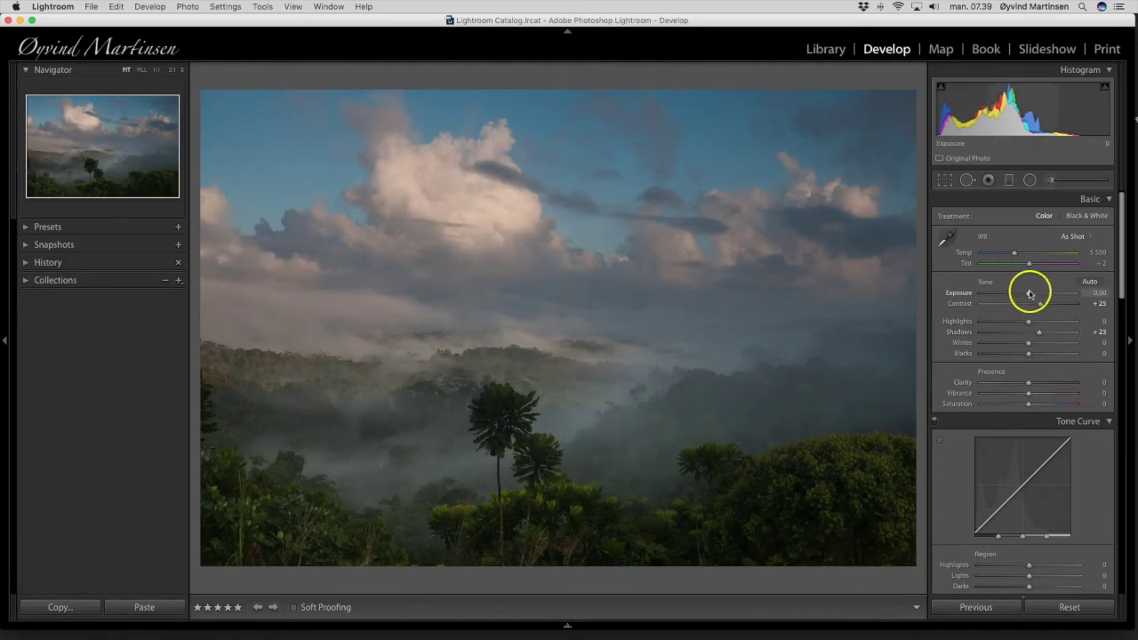
left_click_drag(1028, 296, 1029, 297)
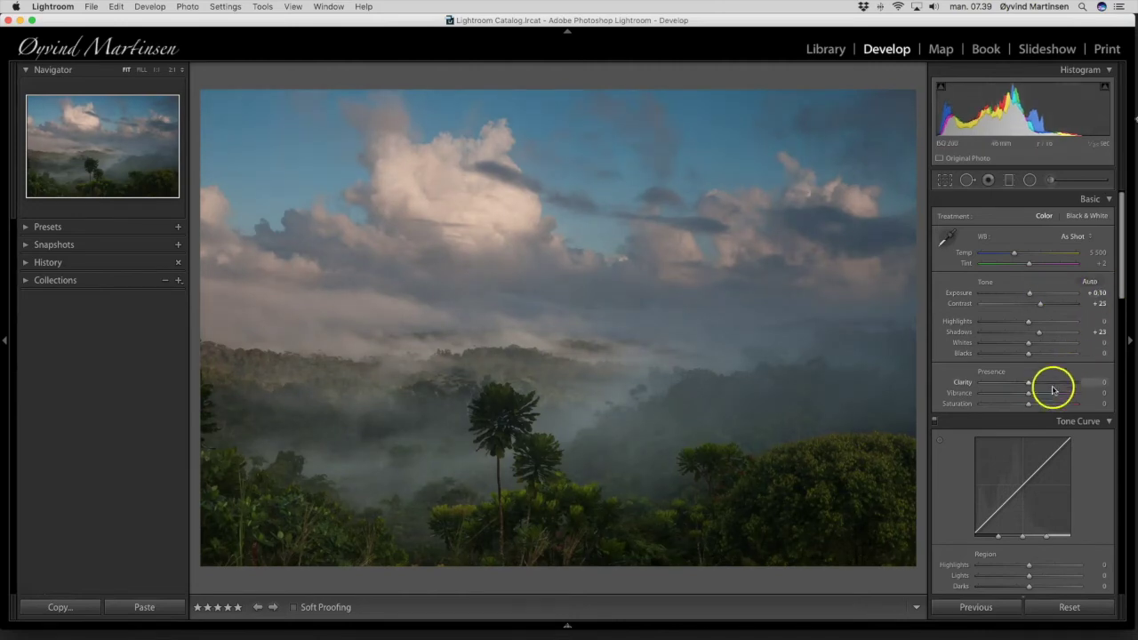
Step: Set the misty valley photo's Clarity to +25, Vibrance to +45 and Saturation to +14
left_click_drag(1030, 385, 1042, 387)
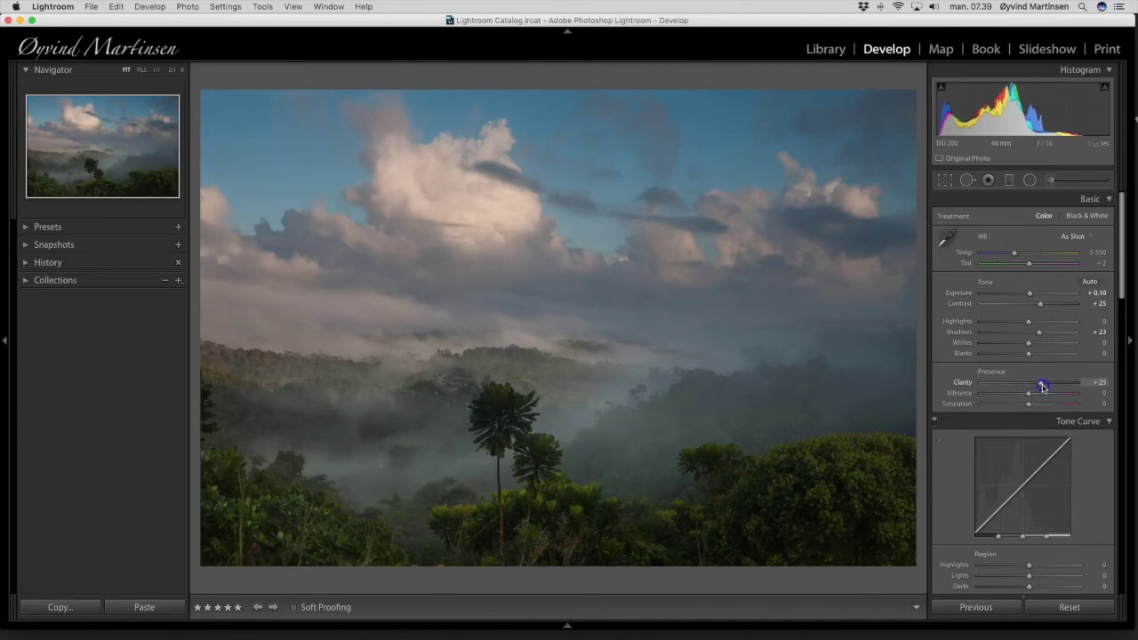
mouse_move(1044, 388)
left_mouse_down()
mouse_move(1034, 397)
mouse_move(1049, 396)
left_mouse_up()
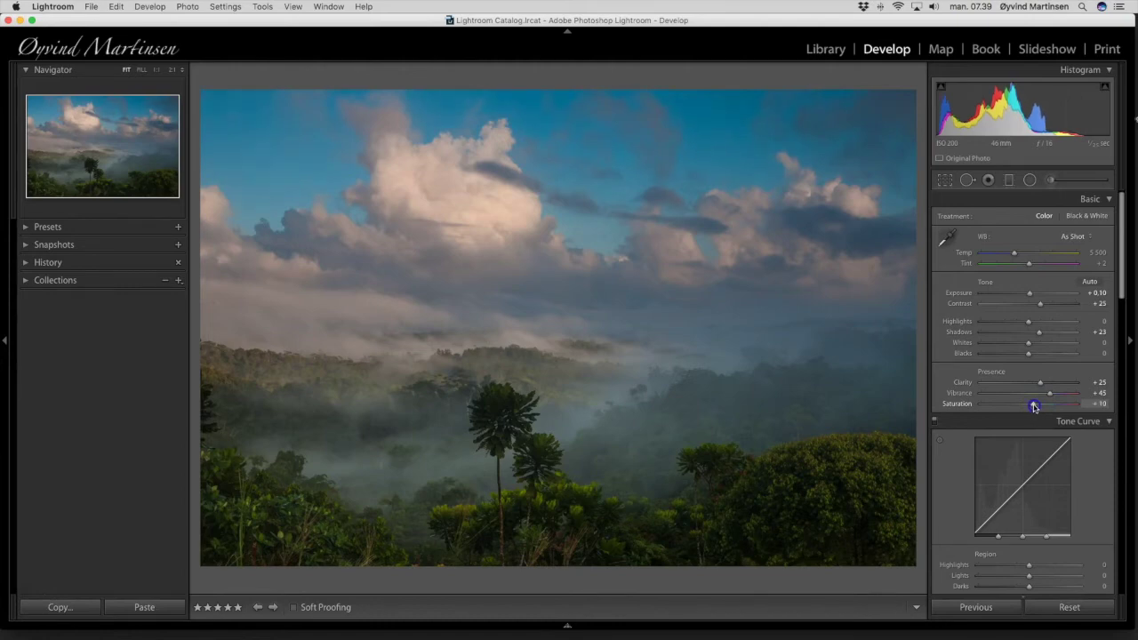
scroll(1060, 404, "down", 3)
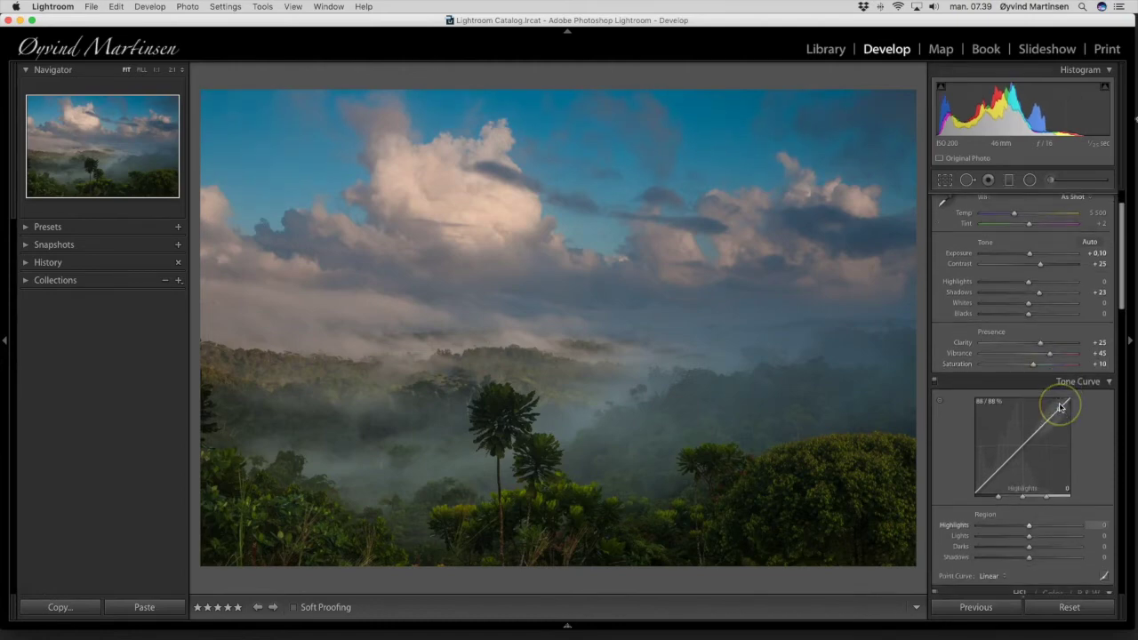
left_click_drag(1030, 328, 1032, 328)
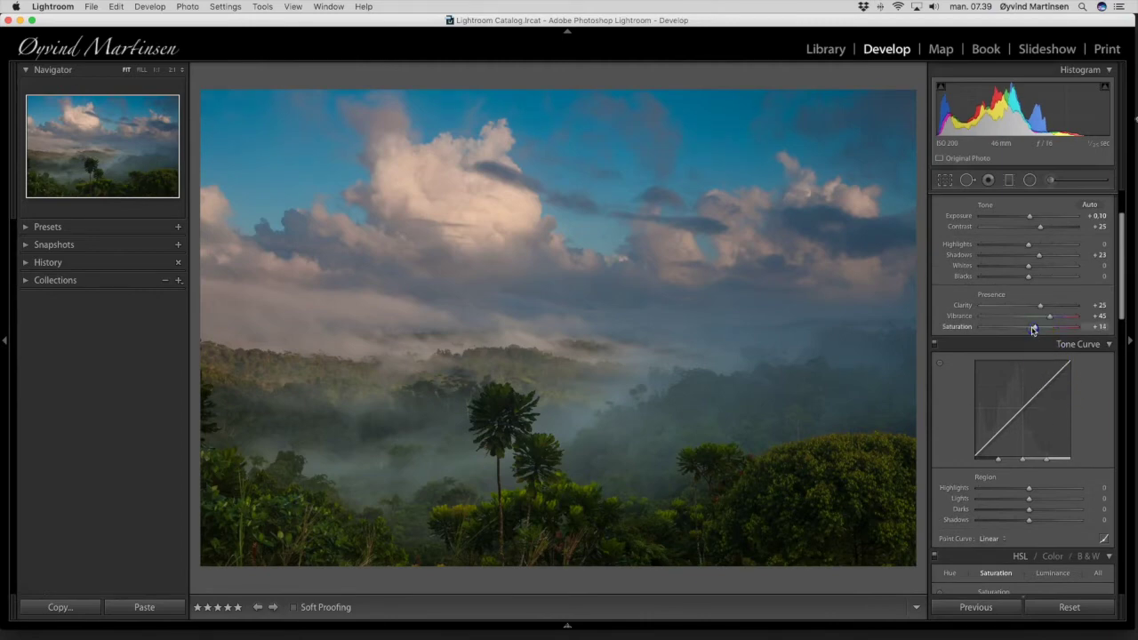
Step: Sharpen the misty valley photo with Amount 58, Radius 1.1 and Masking 40
scroll(1033, 329, "down", 15)
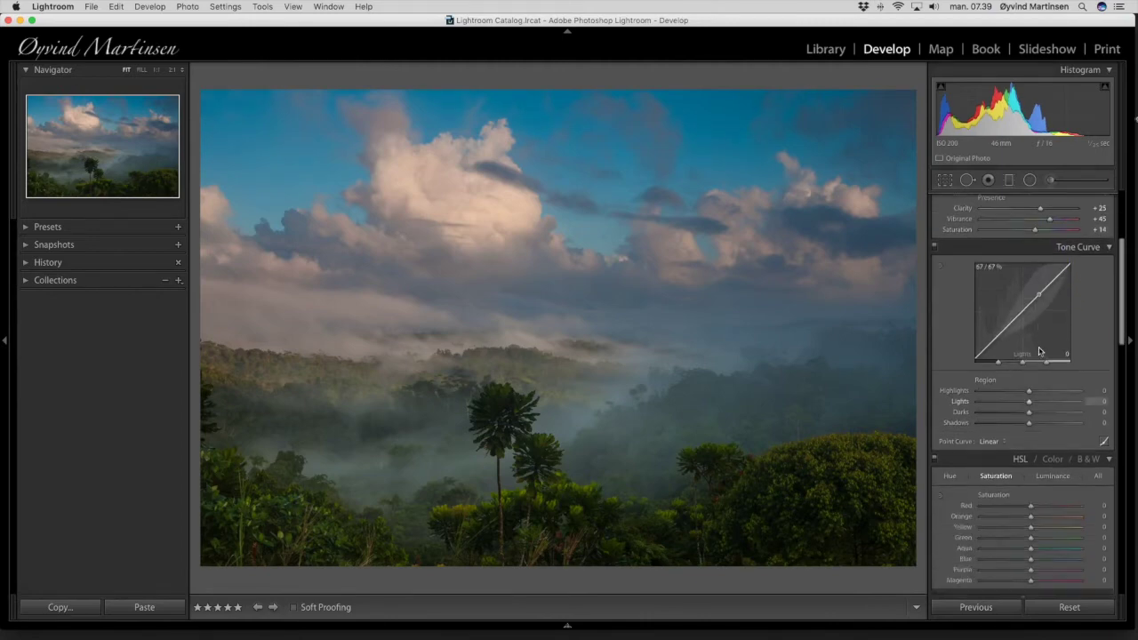
scroll(1035, 347, "down", 10)
mouse_move(999, 293)
left_mouse_down()
mouse_move(986, 285)
mouse_move(1002, 290)
left_mouse_up()
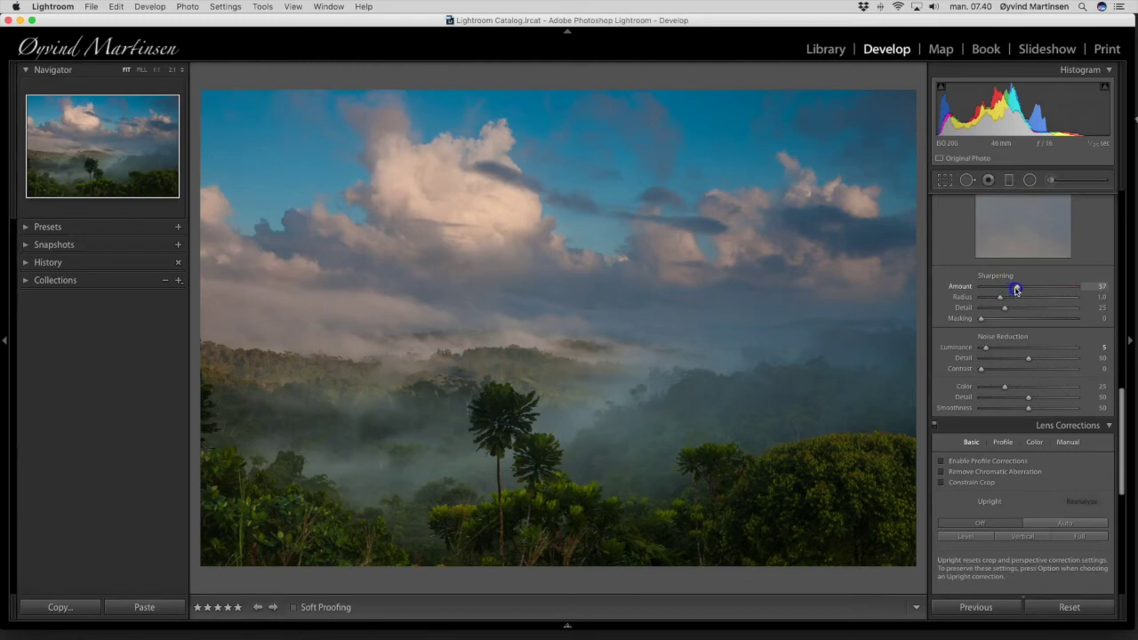
left_click_drag(1000, 298, 1003, 300)
left_click_drag(981, 318, 990, 322)
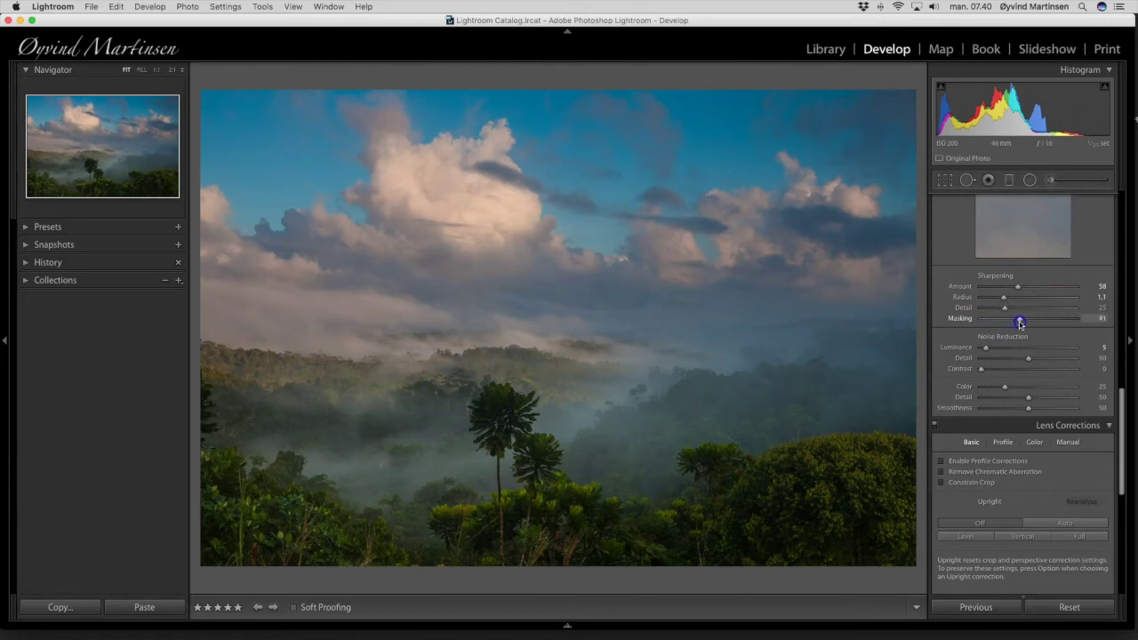
left_click_drag(1018, 322, 1019, 321)
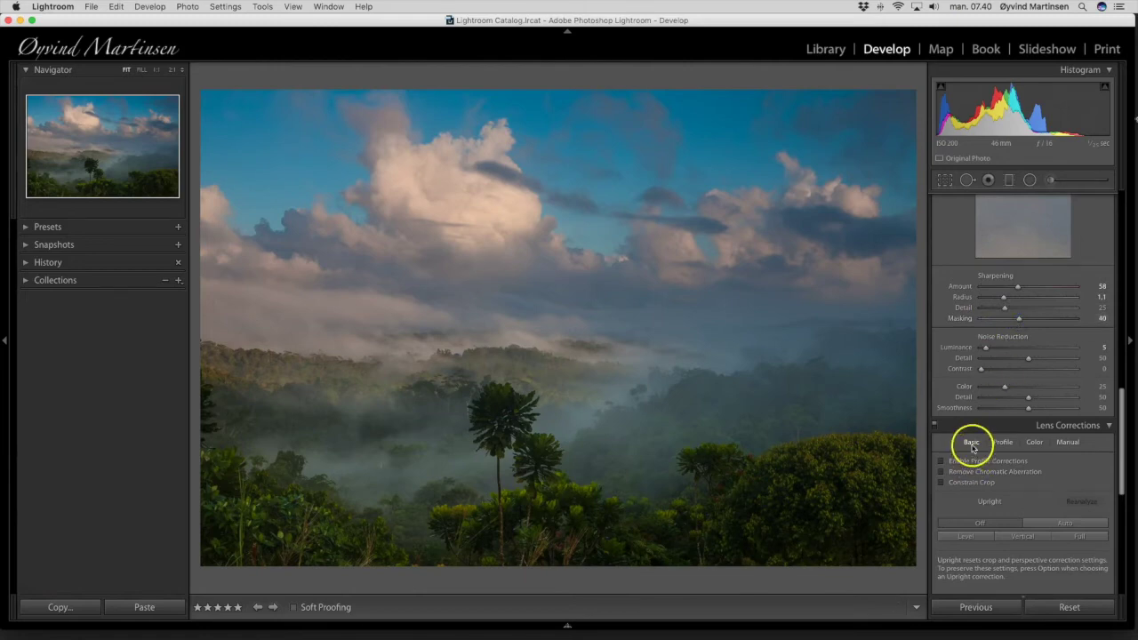
Step: Enable lens profile corrections and chromatic aberration removal, and reduce the profile's Vignetting amount to 16
left_click(941, 462)
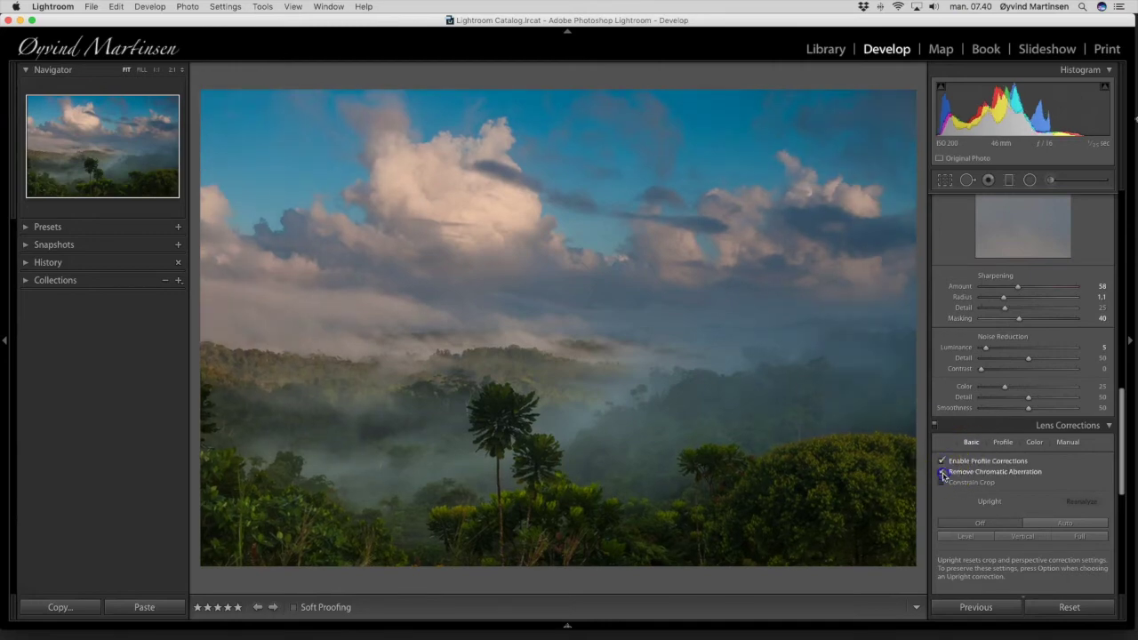
left_click(1003, 442)
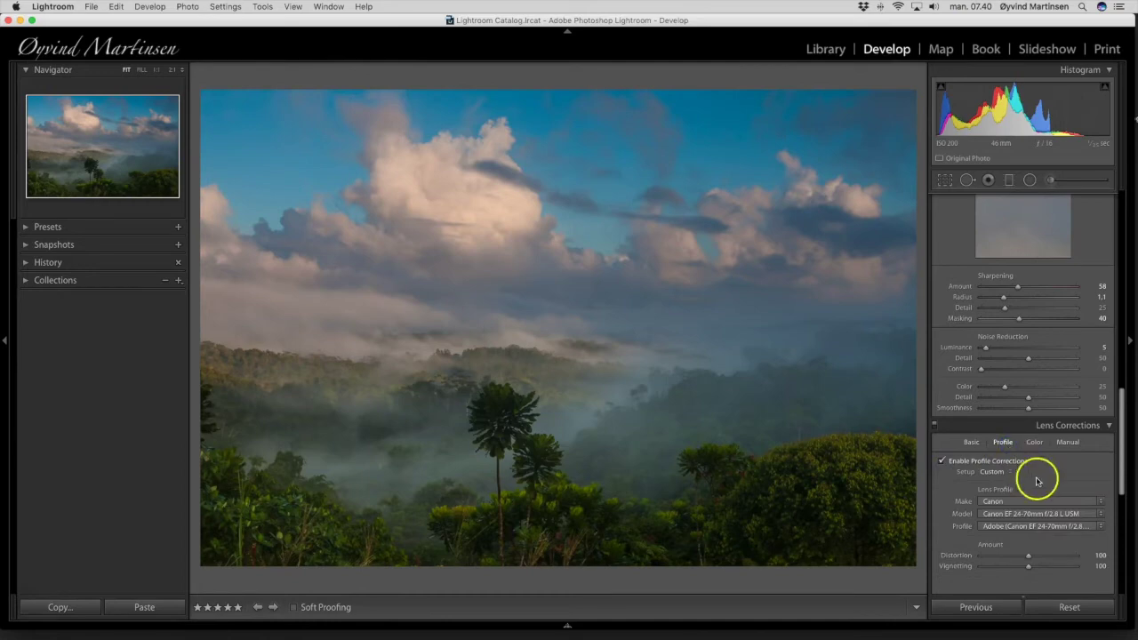
left_click(1028, 568)
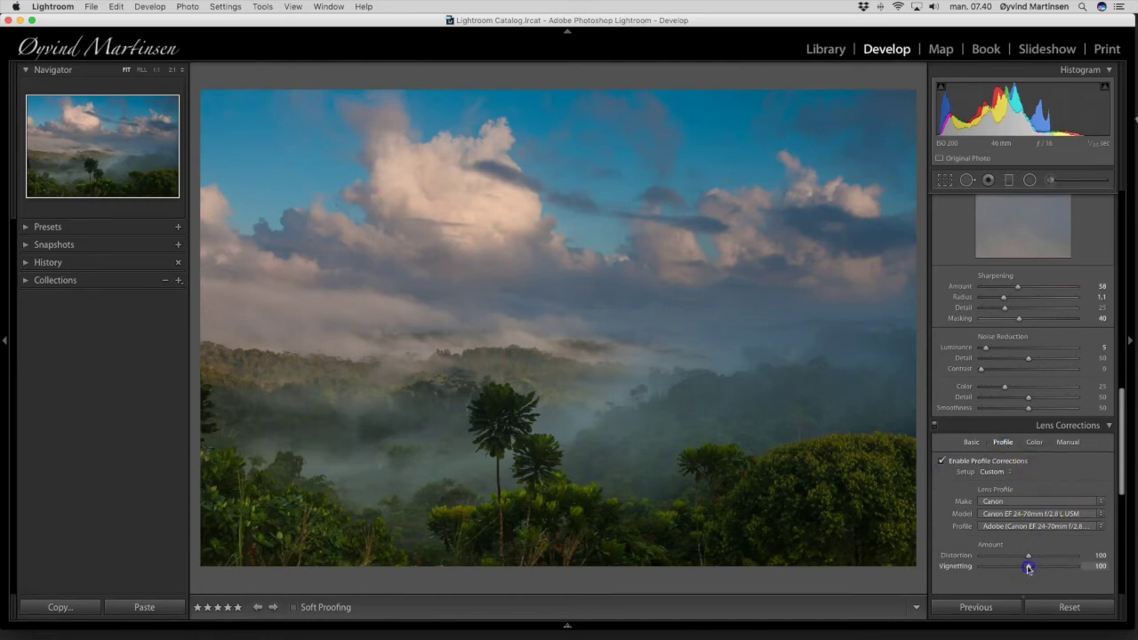
left_click_drag(1029, 568, 989, 569)
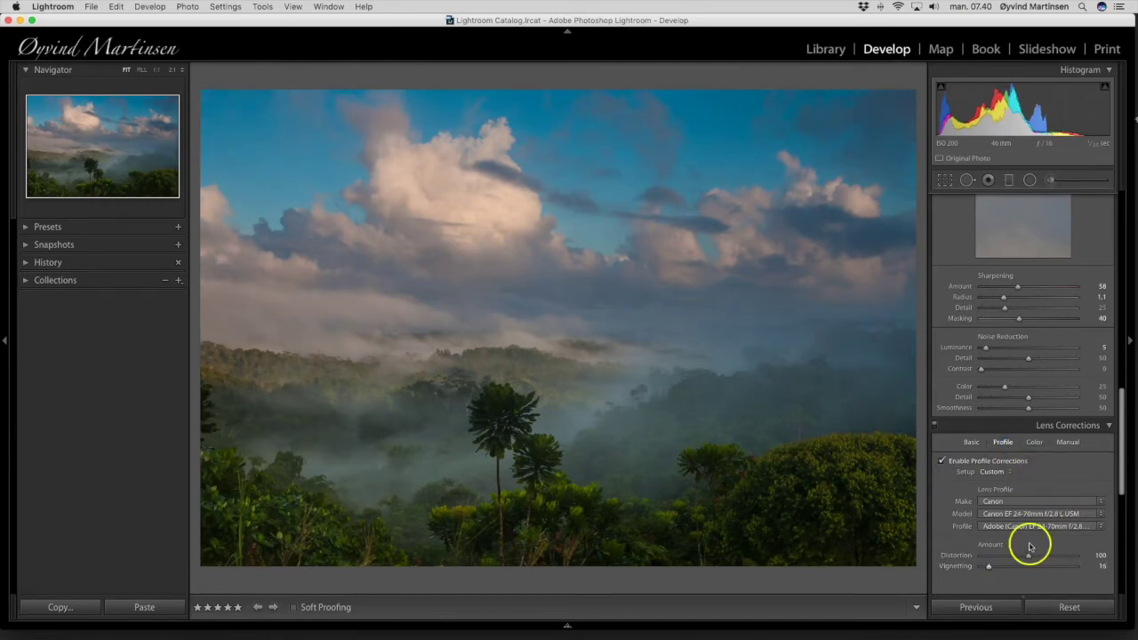
Step: Darken the misty valley photo's edges slightly with a post-crop vignetting Amount of -4
scroll(1030, 547, "down", 5)
left_click(1029, 494)
mouse_move(1029, 494)
left_mouse_down()
mouse_move(992, 497)
mouse_move(1027, 497)
left_mouse_up()
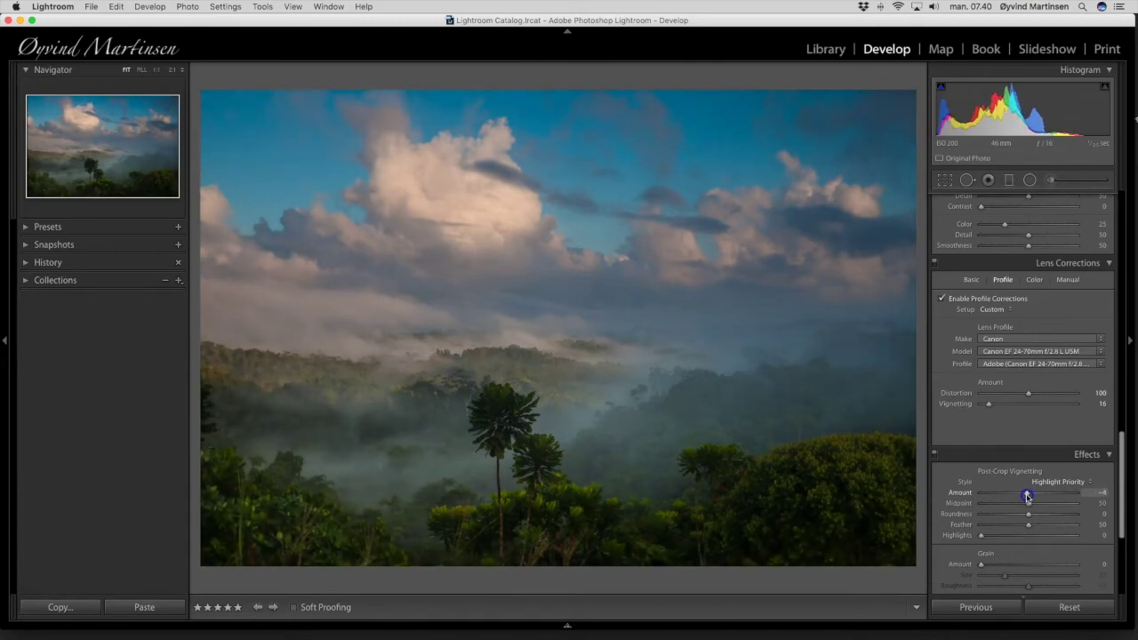
left_click(1085, 500)
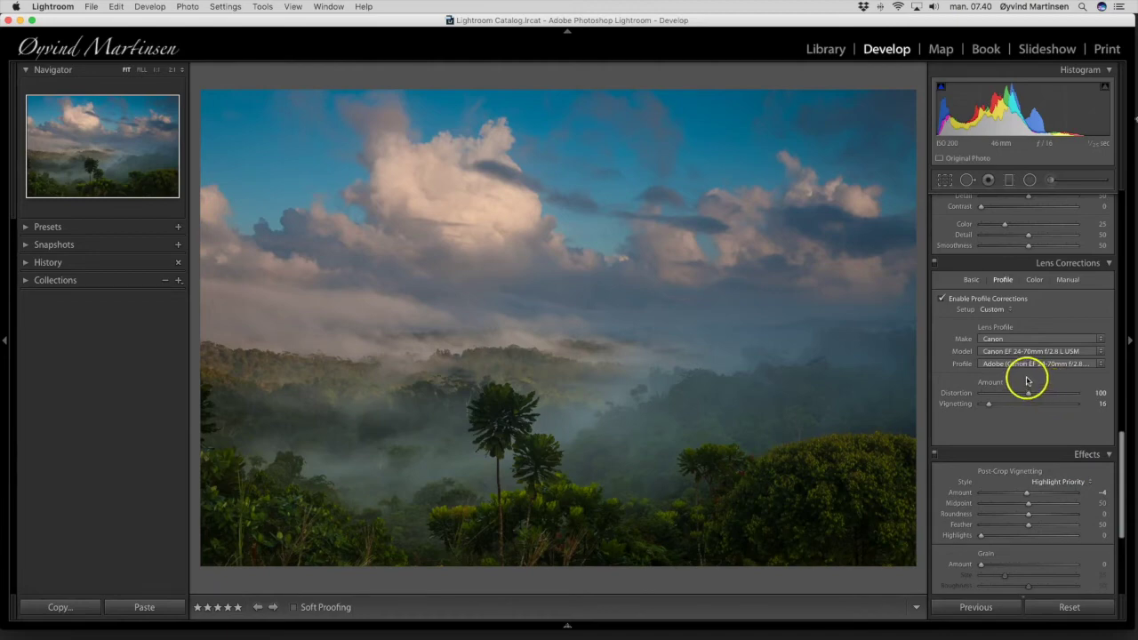
Step: Paint an adjustment brush of size 8.0 along the misty ridge below the clouds and brighten it with Exposure 0.51
scroll(1027, 388, "up", 5)
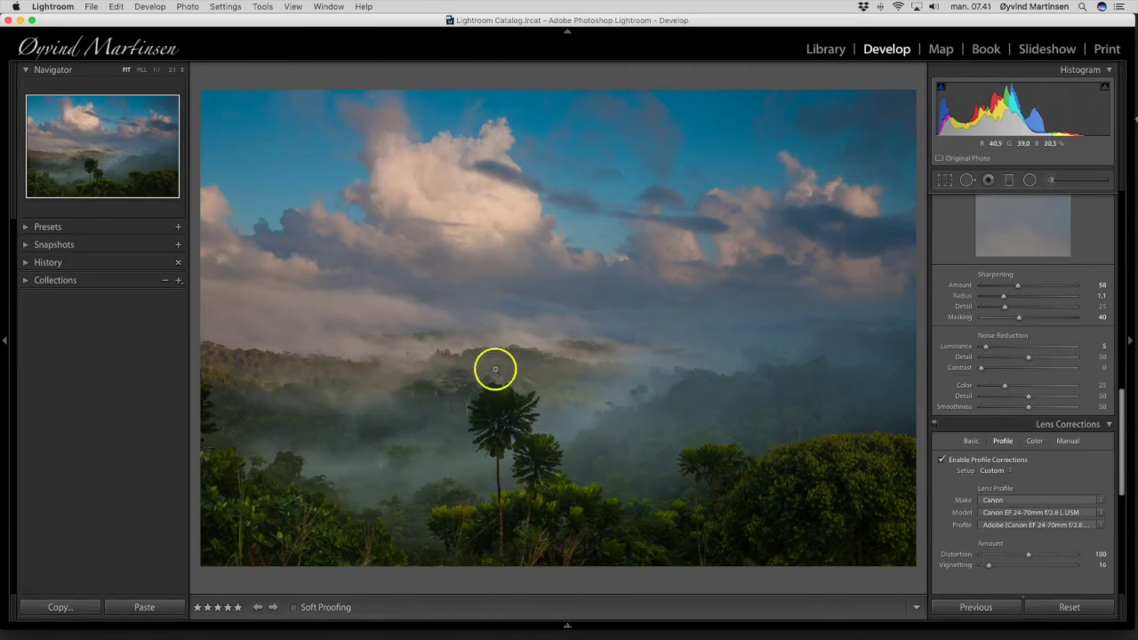
left_click(1053, 181)
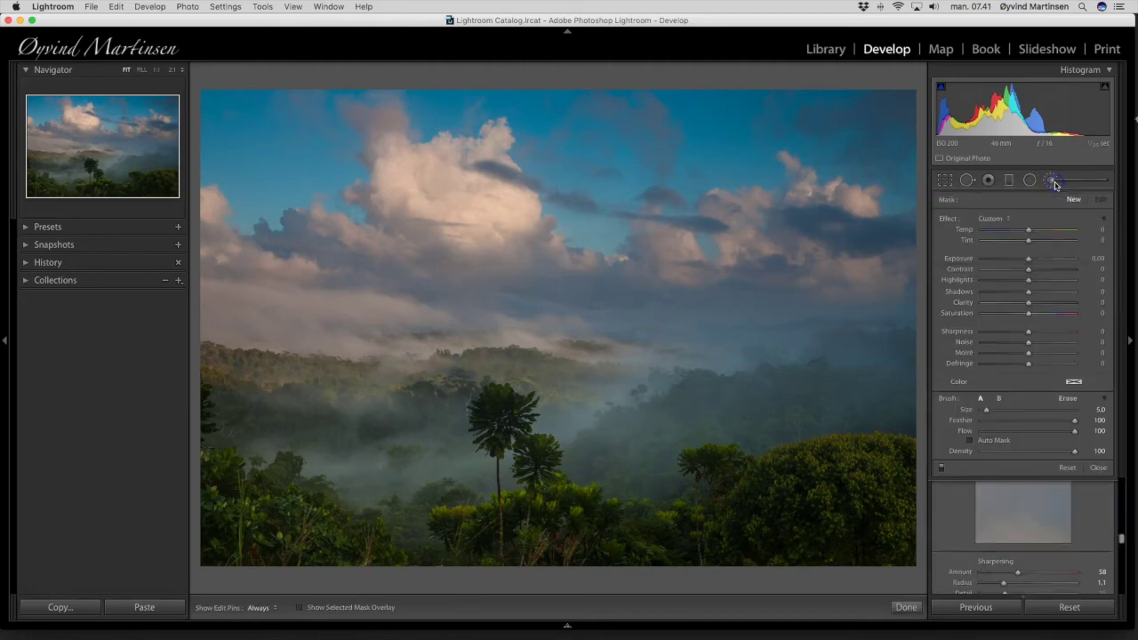
left_click(1029, 261)
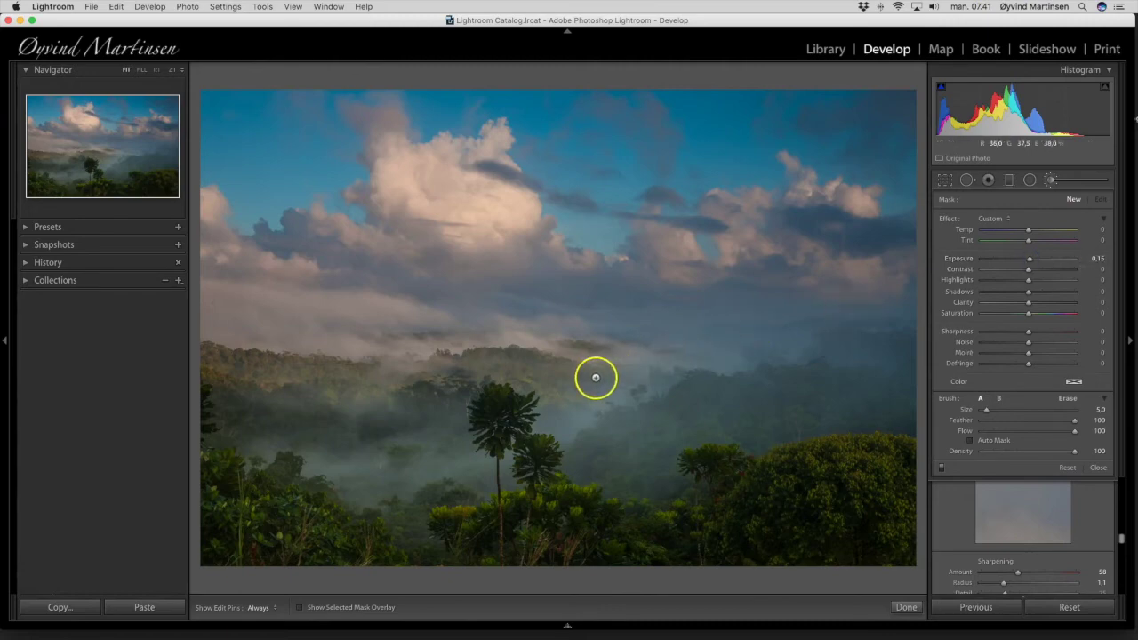
key("bracketright")
key("h")
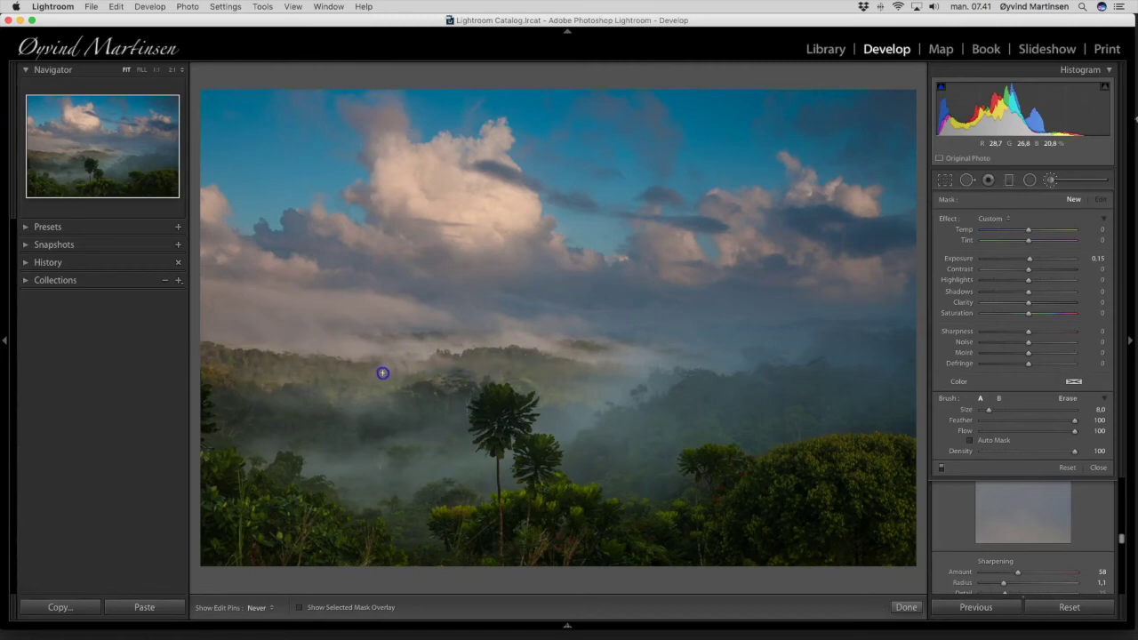
left_click_drag(219, 365, 667, 355)
mouse_move(1028, 258)
left_mouse_down()
mouse_move(978, 258)
mouse_move(1034, 262)
left_mouse_up()
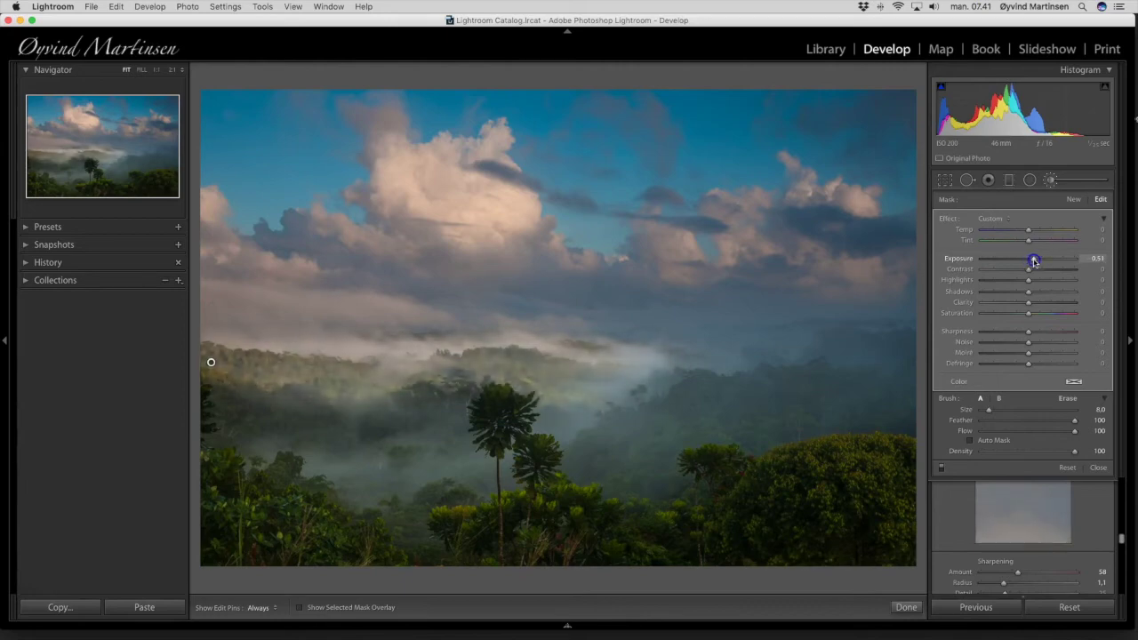
Step: Reduce the ridge brush's Exposure to 0.21 and paint a second brush of size 6.0 over the foreground plants with Exposure 0.33
left_click_drag(1033, 261, 1031, 262)
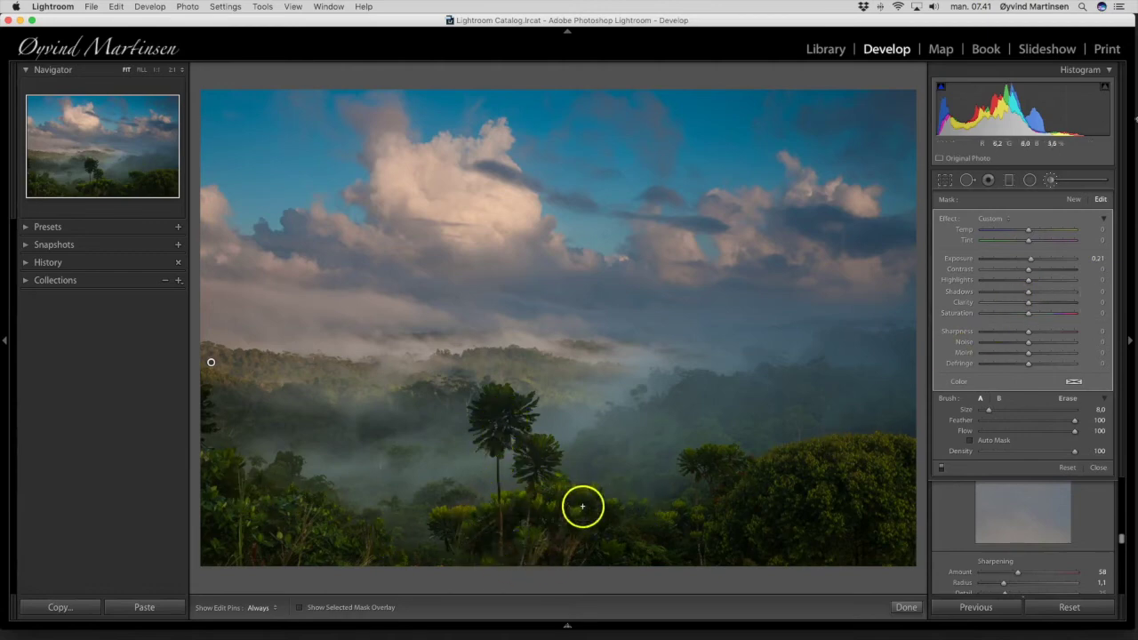
left_click(1074, 200)
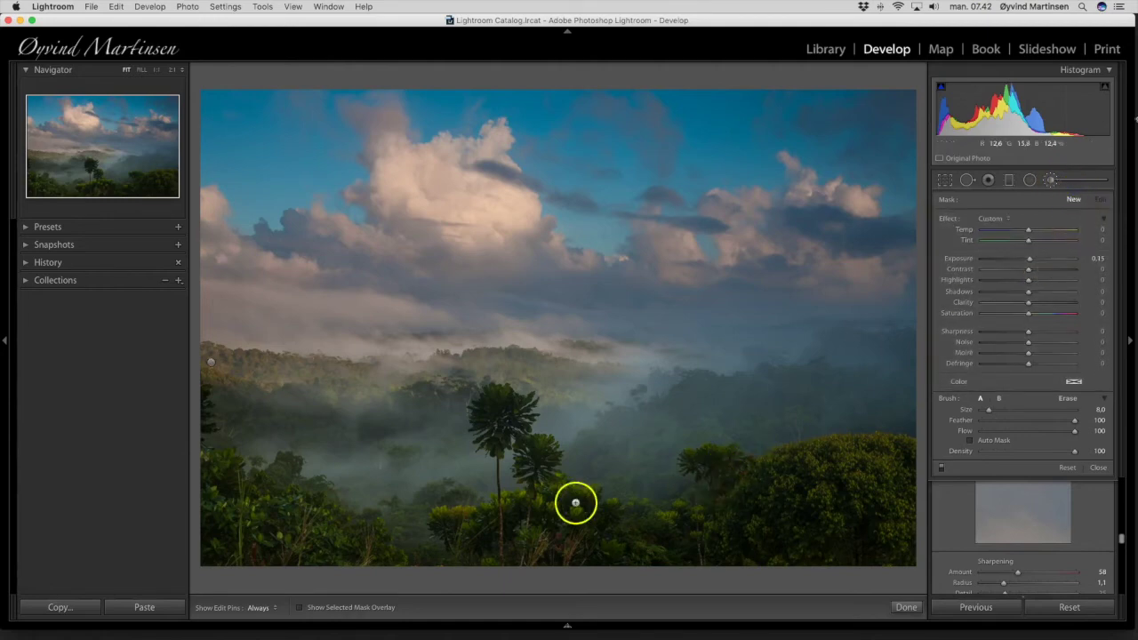
key("bracketleft")
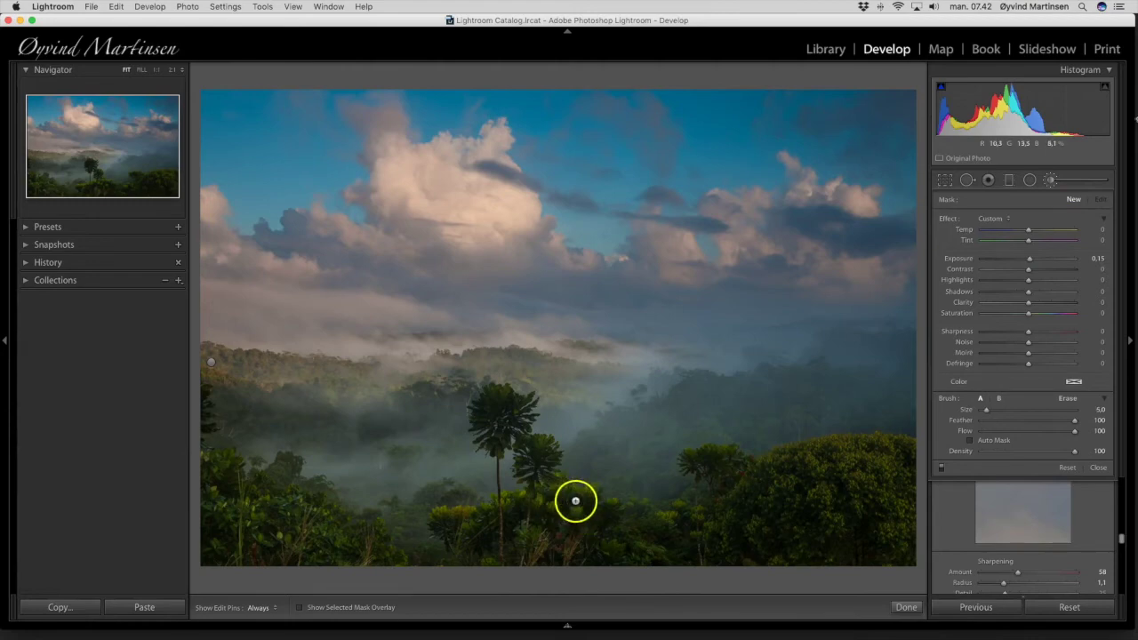
key("bracketright")
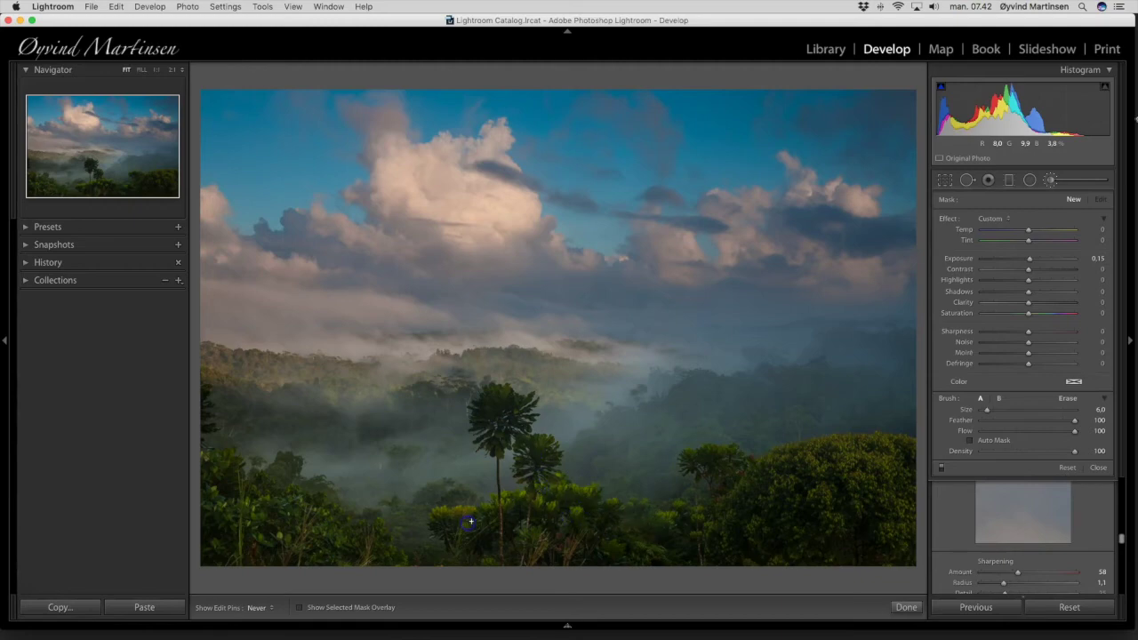
key("h")
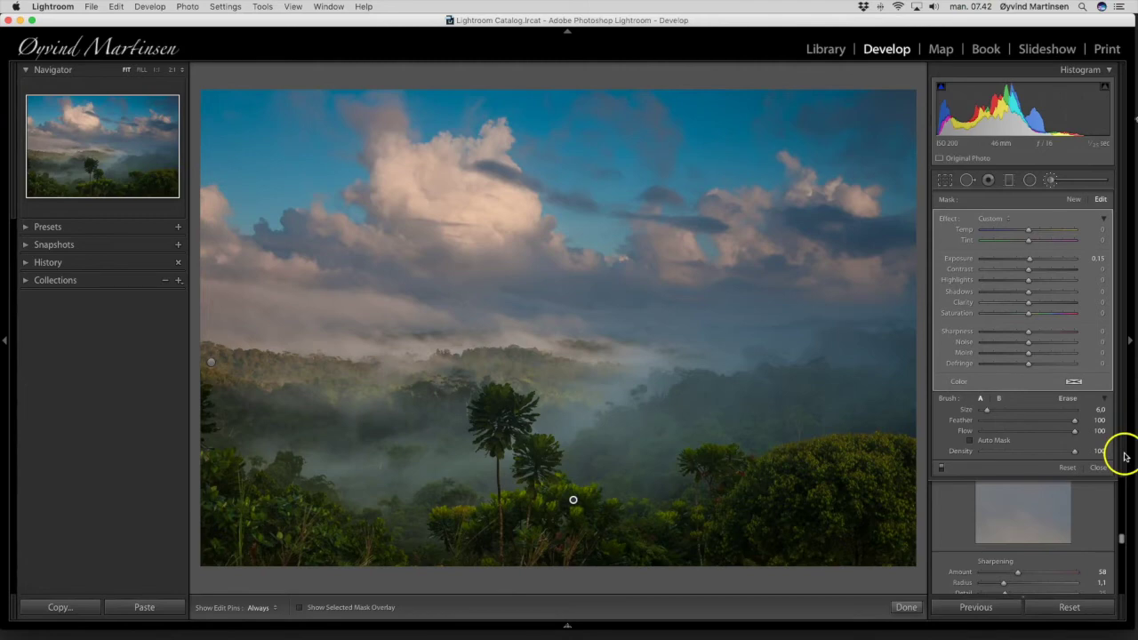
left_click(1029, 261)
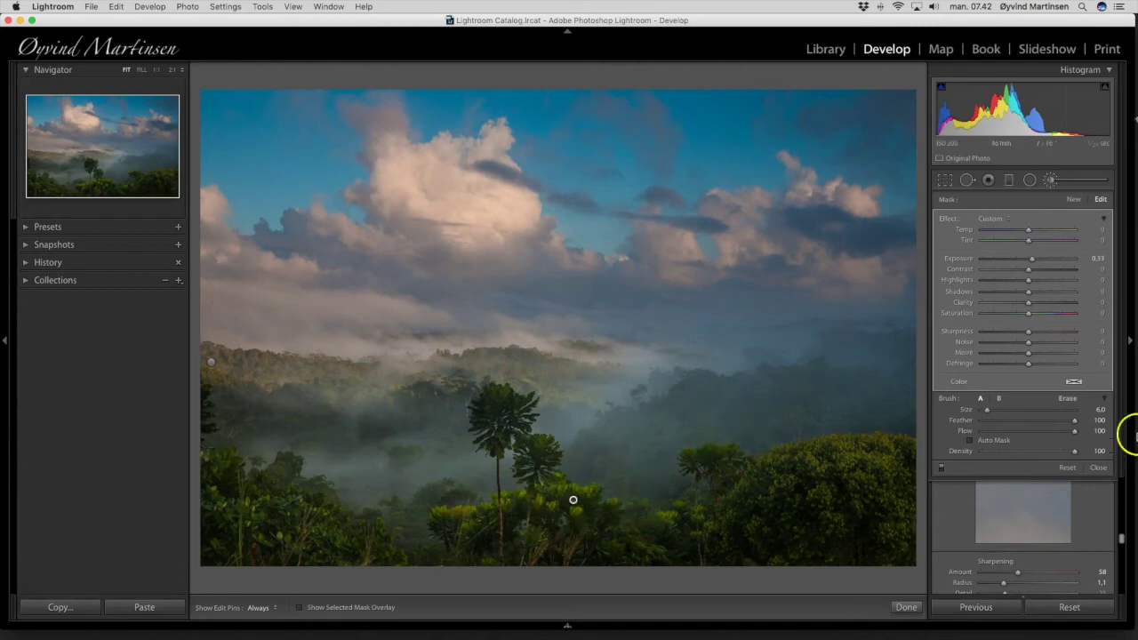
left_click(1099, 469)
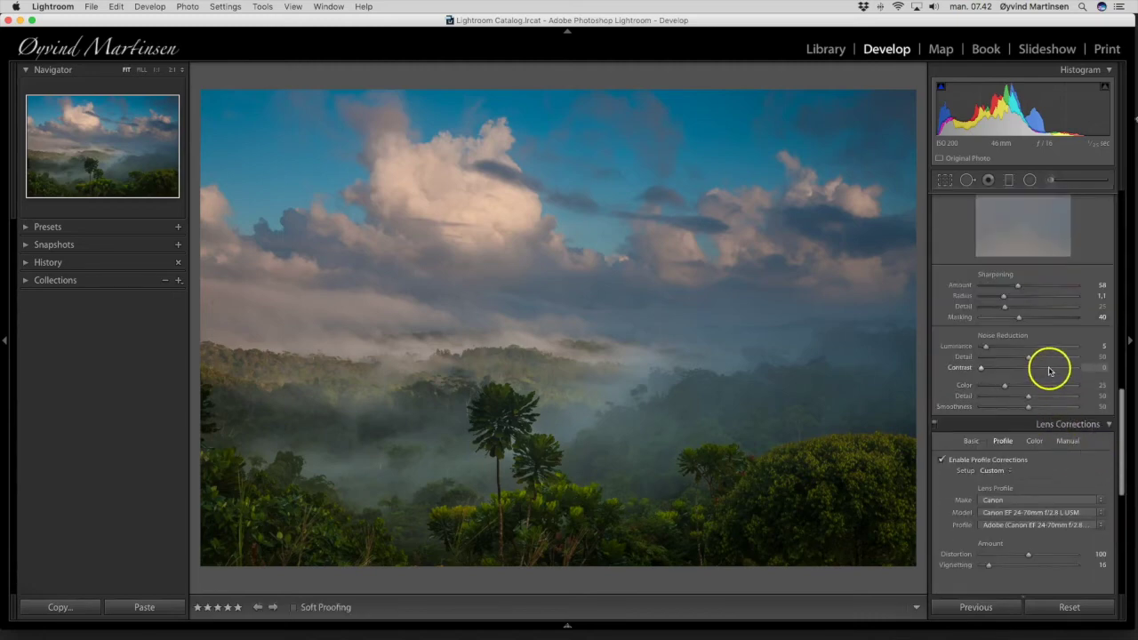
Step: Brighten the vegetation colours with HSL Luminance, setting Green to +52 and Yellow to +49
scroll(1050, 371, "up", 6)
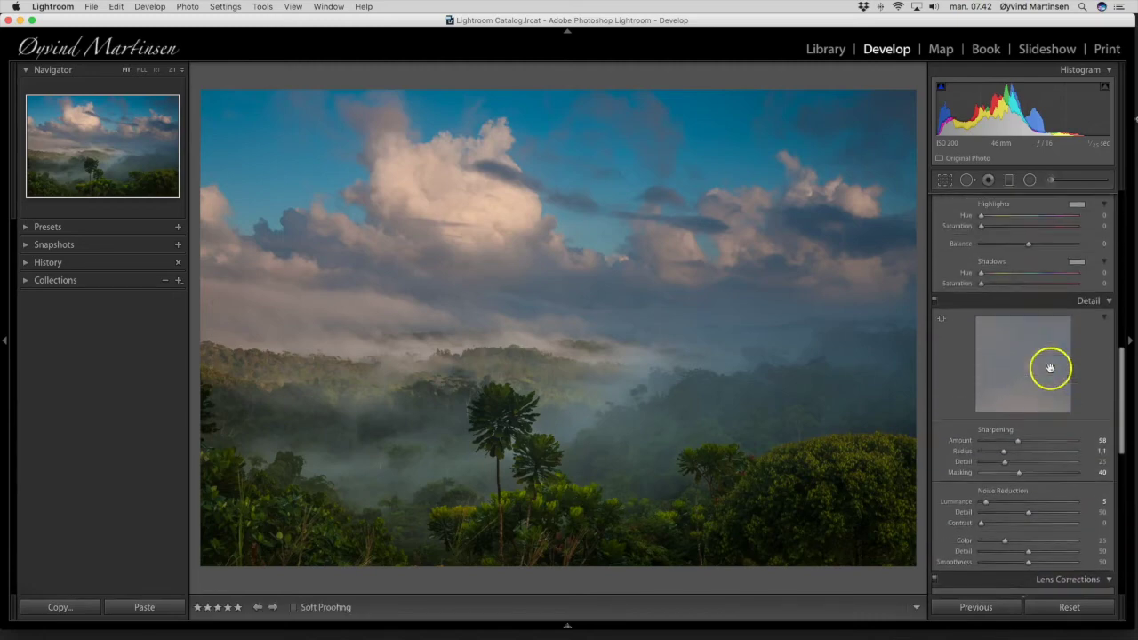
scroll(1050, 371, "up", 3)
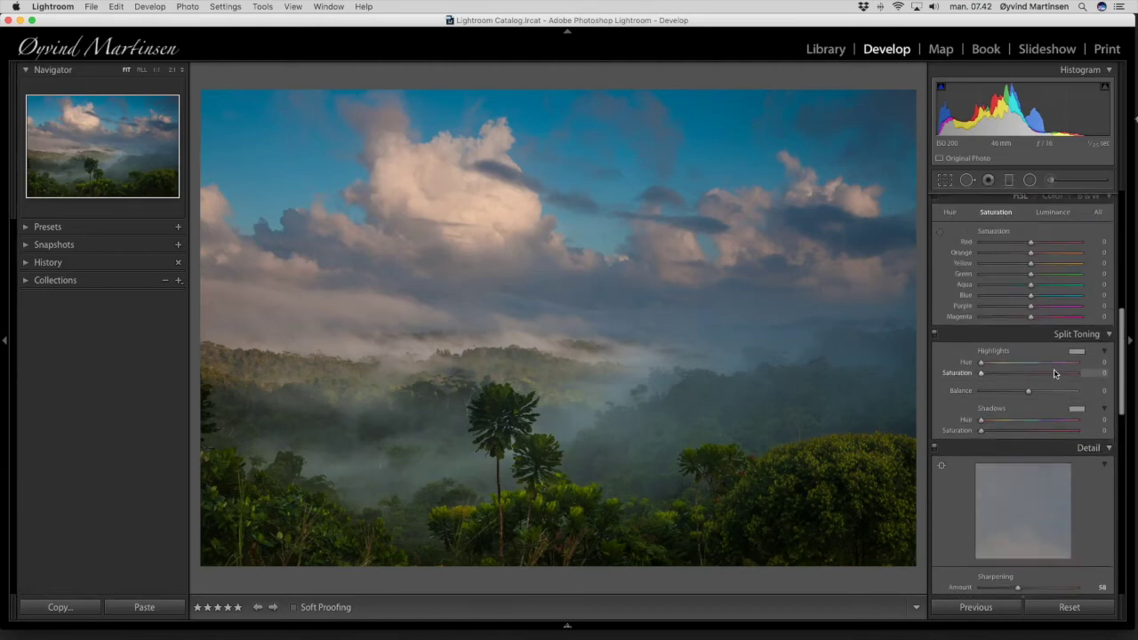
left_click(1092, 394)
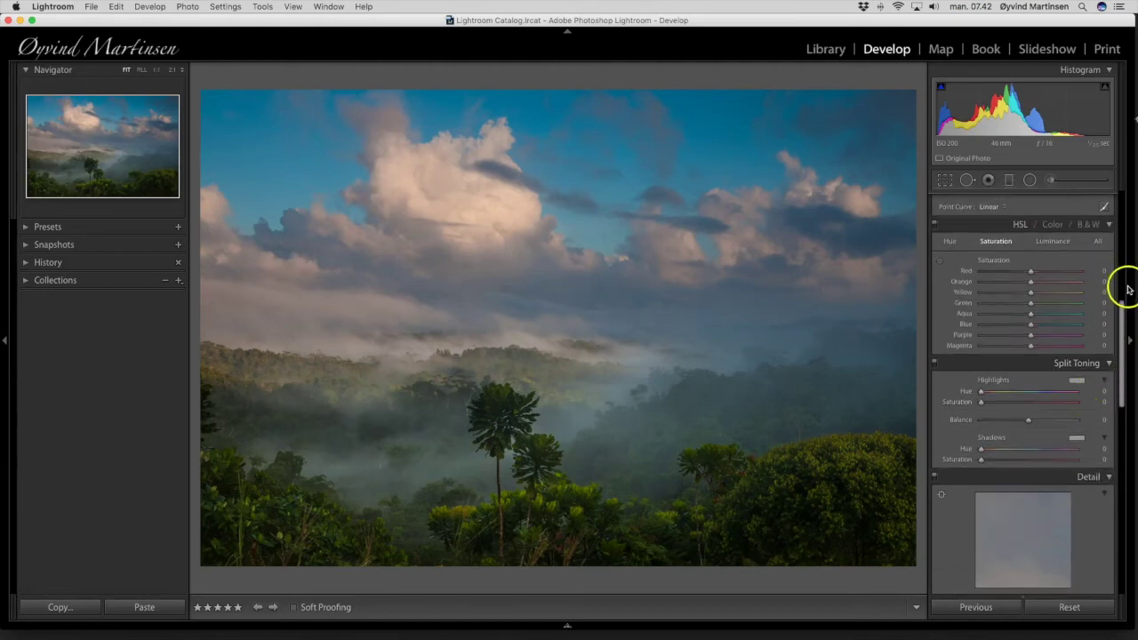
left_click(1054, 243)
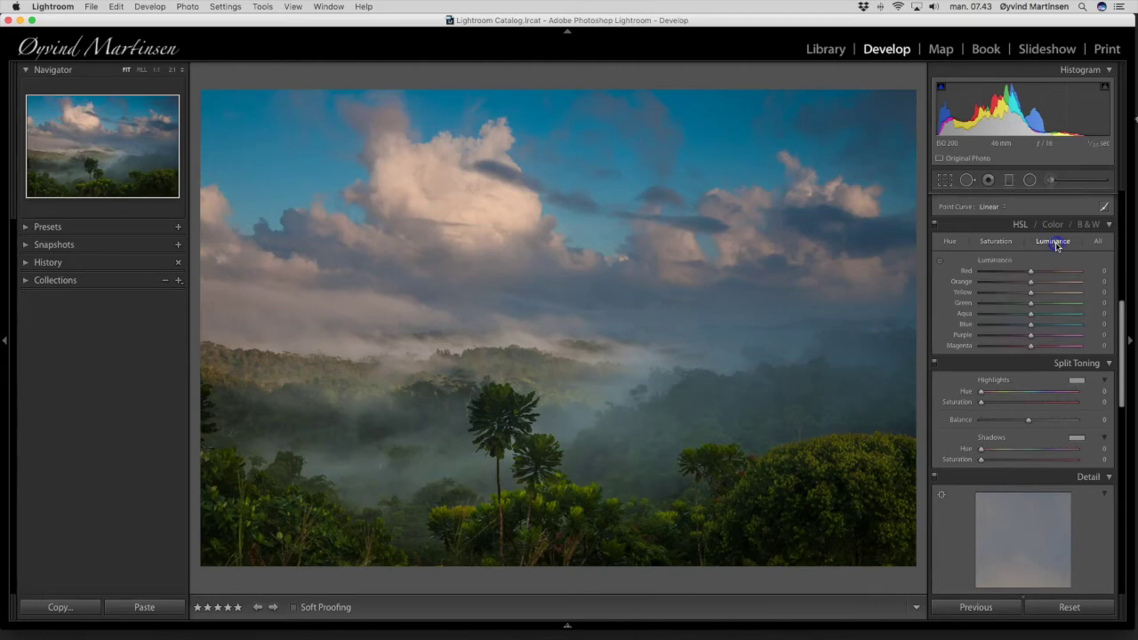
left_click(1030, 305)
mouse_move(1030, 305)
left_mouse_down()
mouse_move(1100, 307)
mouse_move(1016, 308)
mouse_move(1056, 309)
mouse_move(1031, 309)
left_mouse_up()
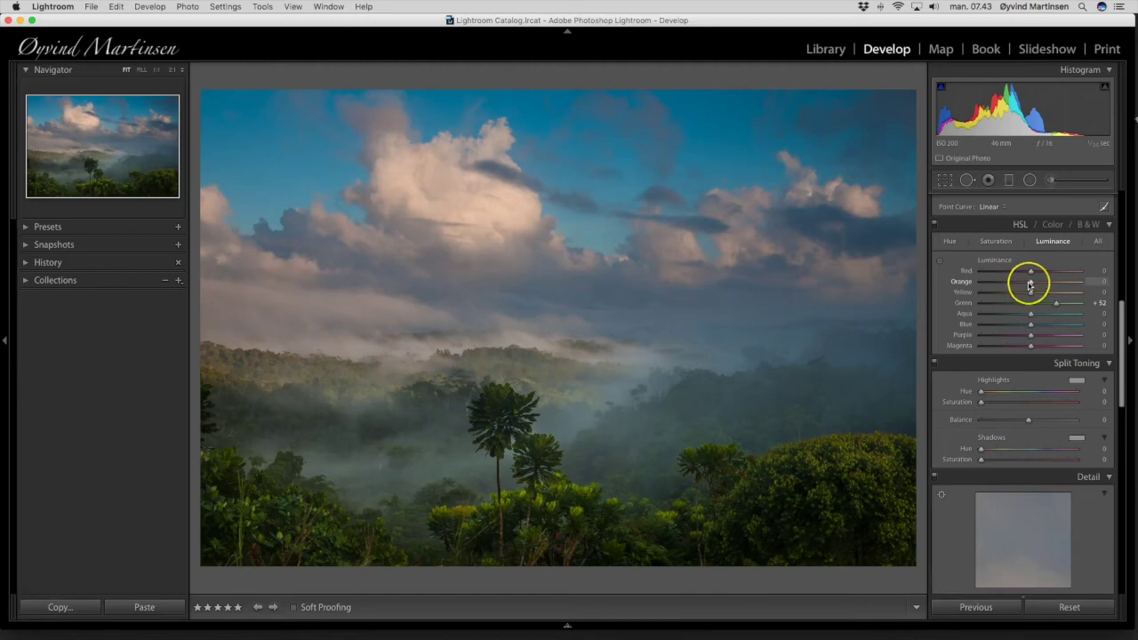
mouse_move(1033, 285)
left_mouse_down()
mouse_move(1055, 284)
mouse_move(1030, 285)
left_mouse_up()
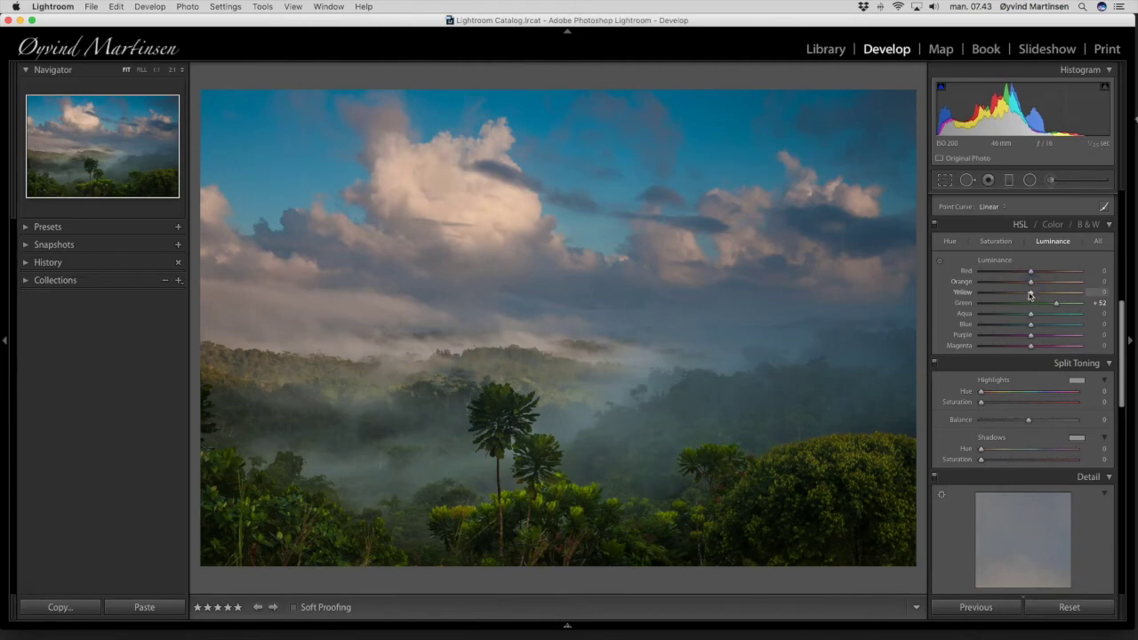
left_click_drag(1053, 297, 1029, 295)
left_click_drag(1014, 295, 1056, 305)
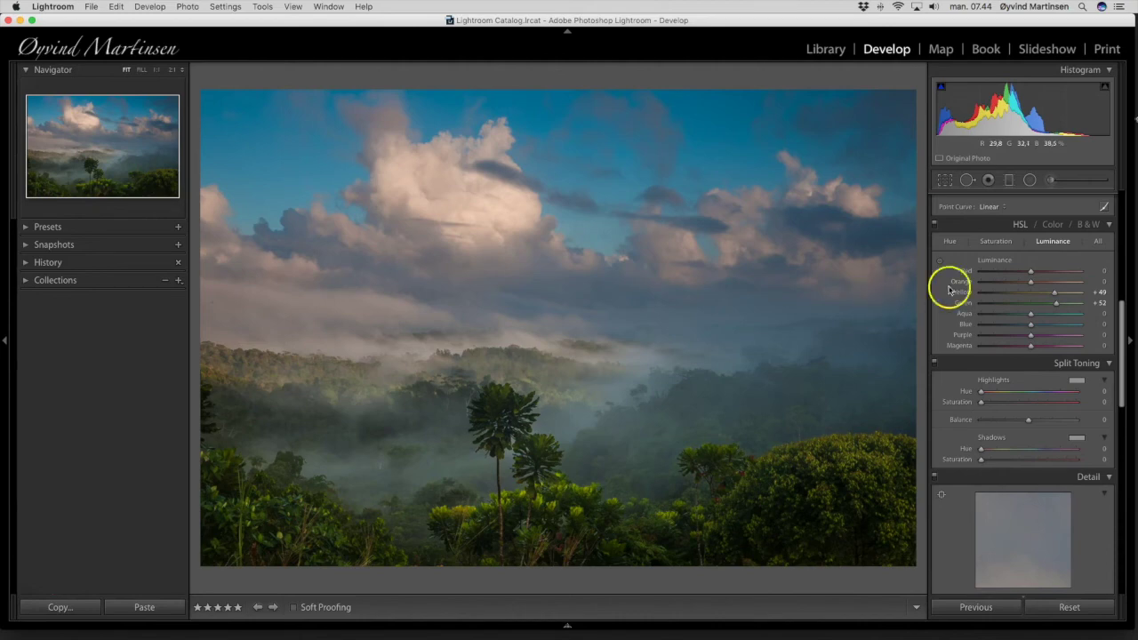
Step: Raise the vegetation's HSL Saturation slightly, with Green at +8 and Yellow at +7
left_click(996, 241)
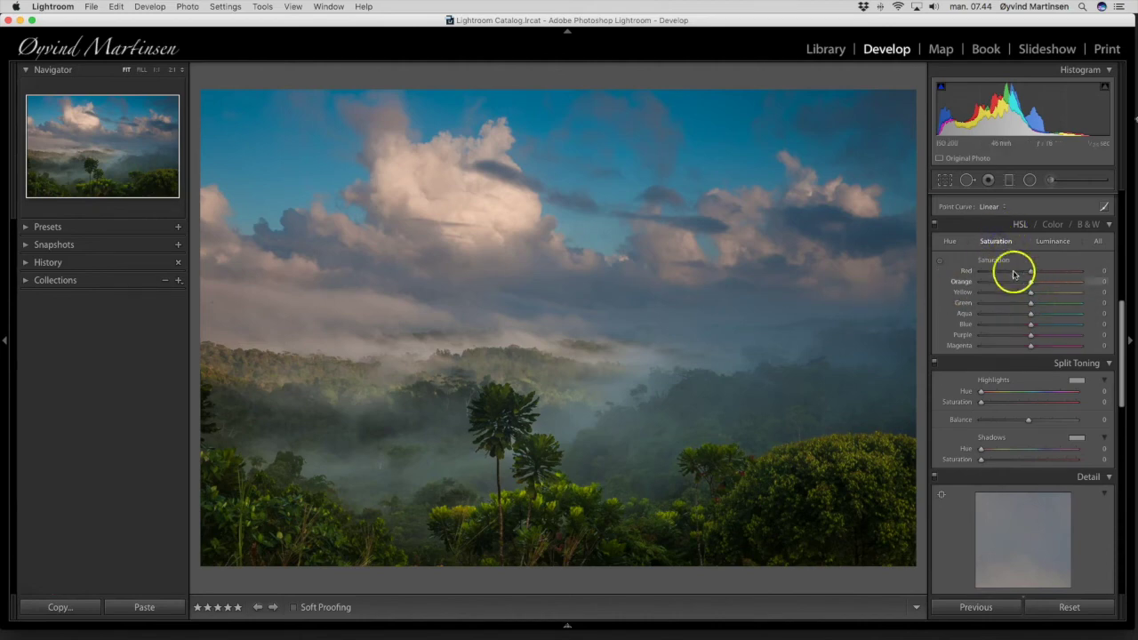
left_click(1030, 304)
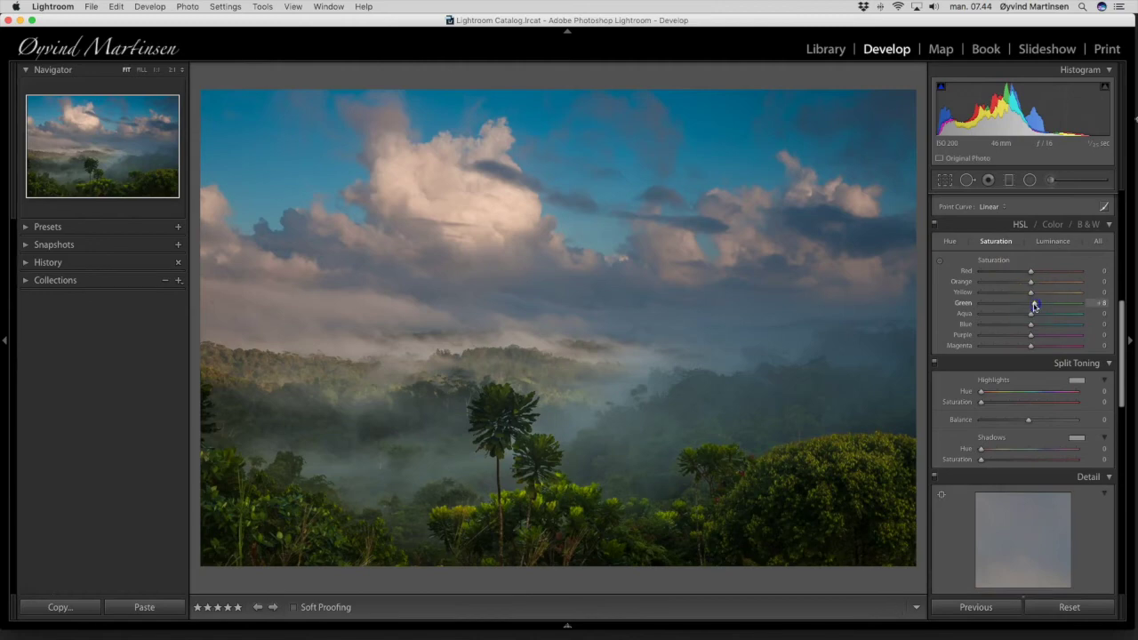
left_click(1029, 294)
mouse_move(1034, 295)
left_mouse_down()
mouse_move(1084, 296)
mouse_move(1036, 297)
left_mouse_up()
scroll(1034, 295, "down", 4)
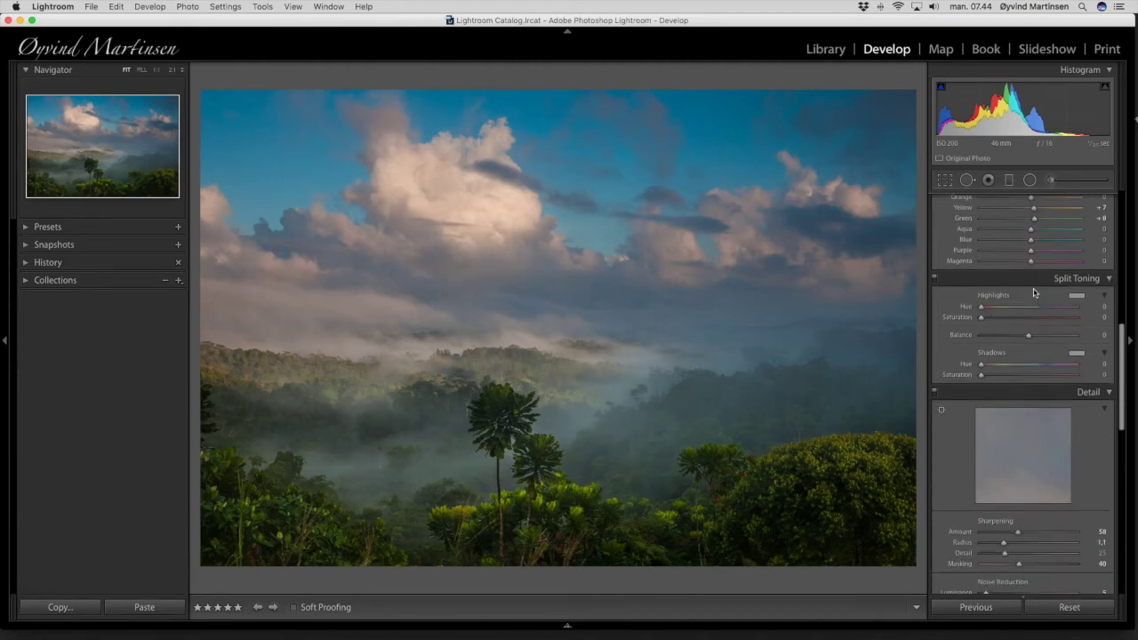
Step: Cool the misty valley photo's white balance slightly to a Temp of 5422
scroll(1034, 293, "up", 10)
mouse_move(1014, 253)
left_mouse_down()
mouse_move(1017, 237)
mouse_move(1014, 255)
left_mouse_up()
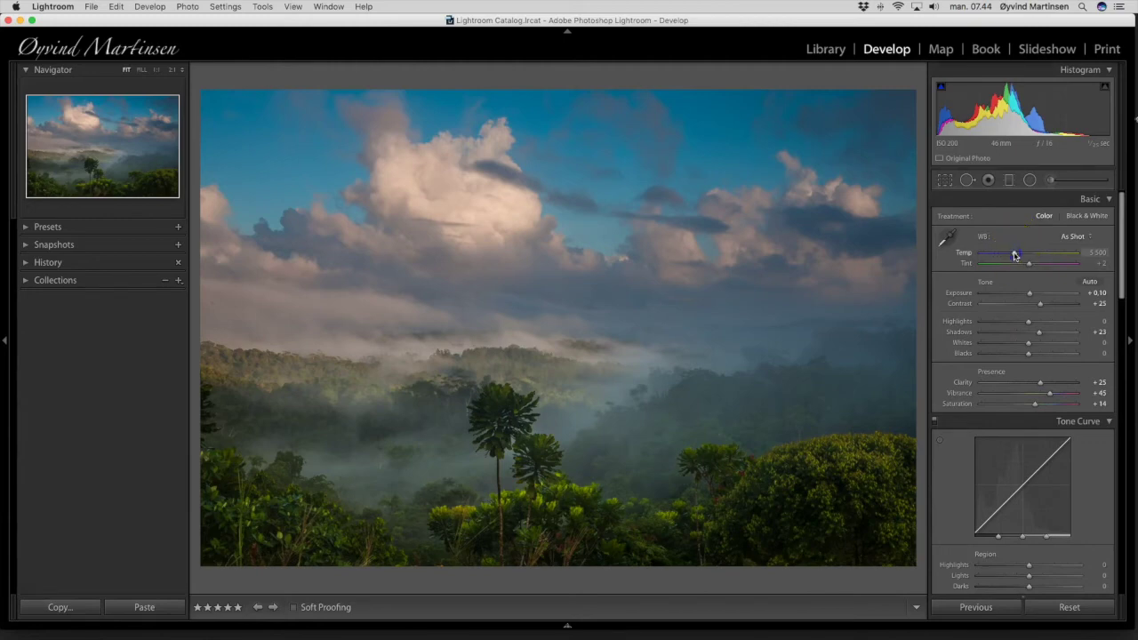
mouse_move(1018, 255)
left_mouse_down()
mouse_move(1027, 255)
mouse_move(997, 255)
mouse_move(1011, 256)
left_mouse_up()
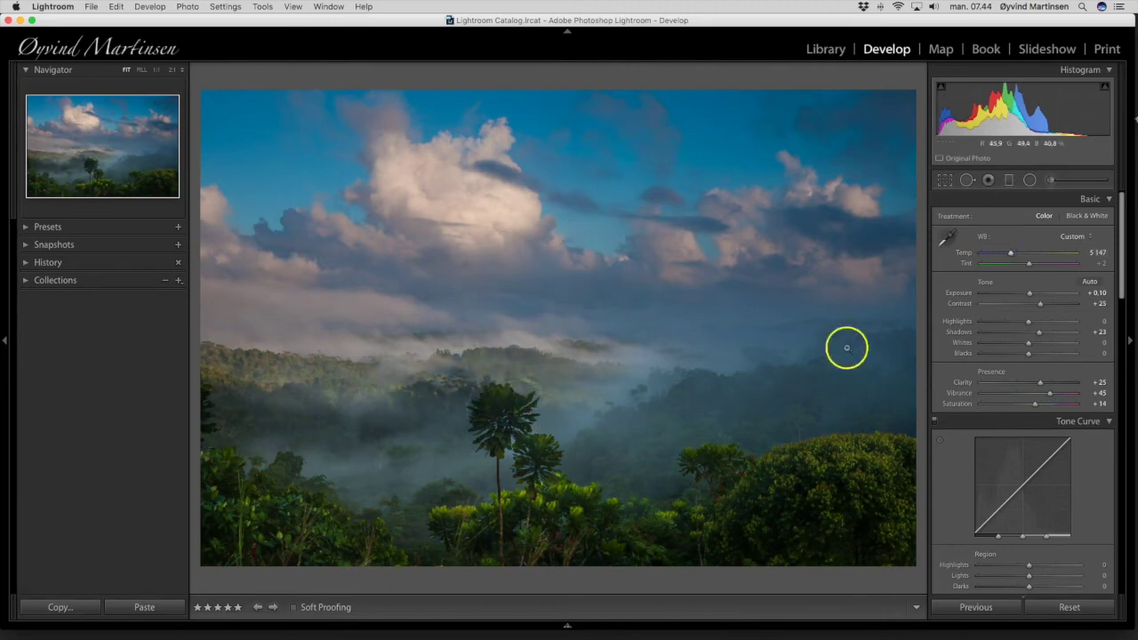
left_click(1010, 256)
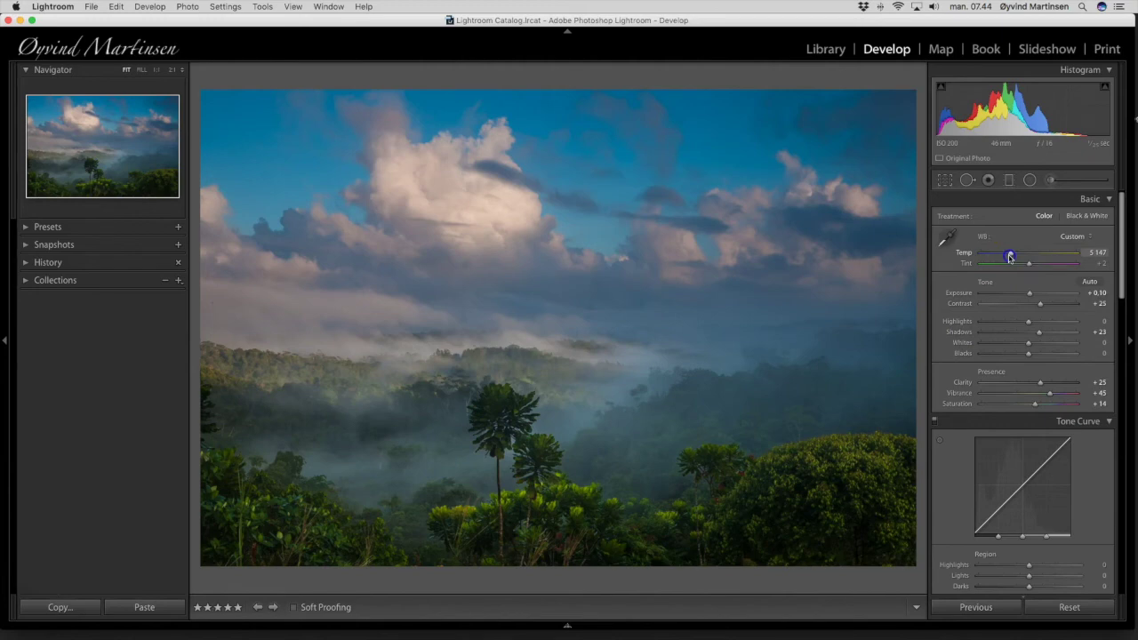
left_click_drag(1010, 257, 1012, 258)
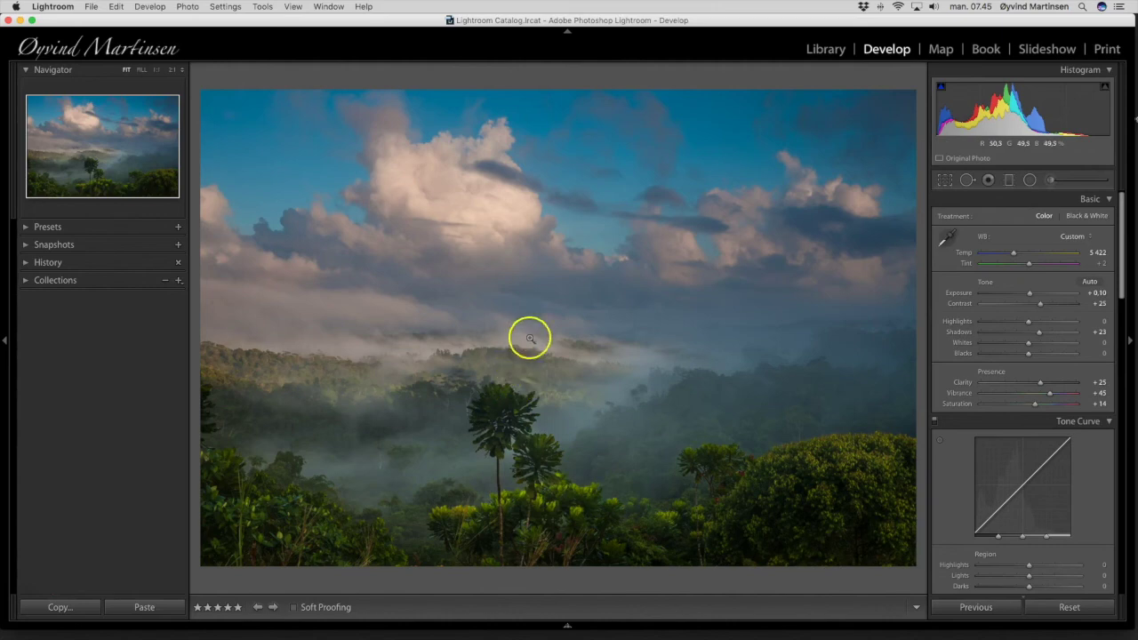
left_click(660, 293)
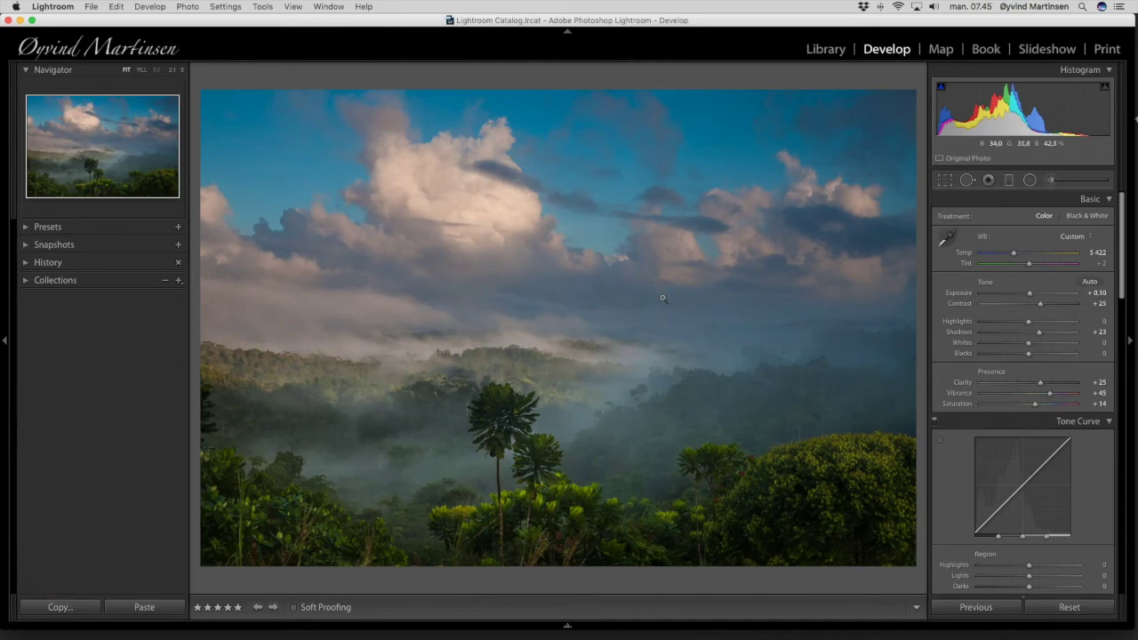
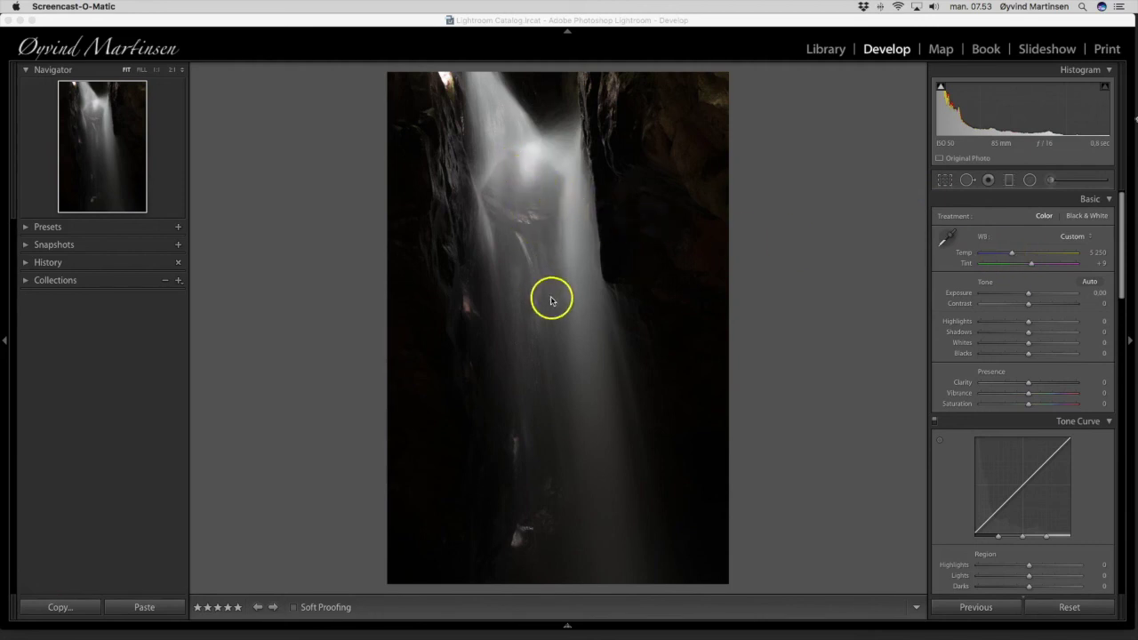
Step: Cool the dark waterfall photo to Temp 4083 and adjust its tone with Contrast +19 and Shadows +81
left_click(1012, 256)
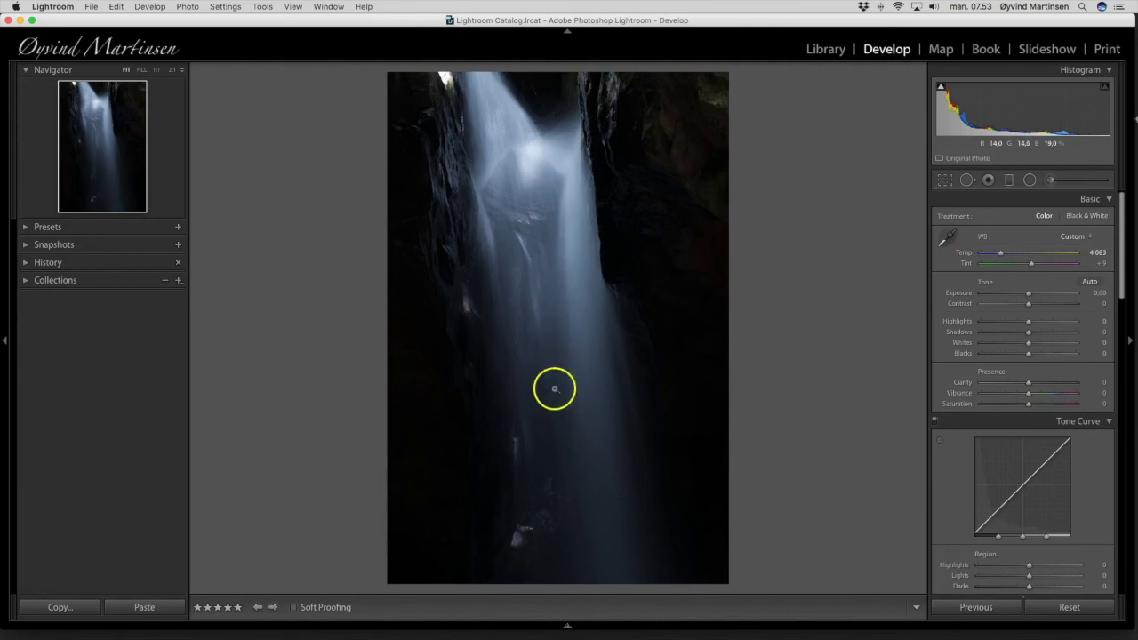
left_click_drag(1030, 307, 1038, 307)
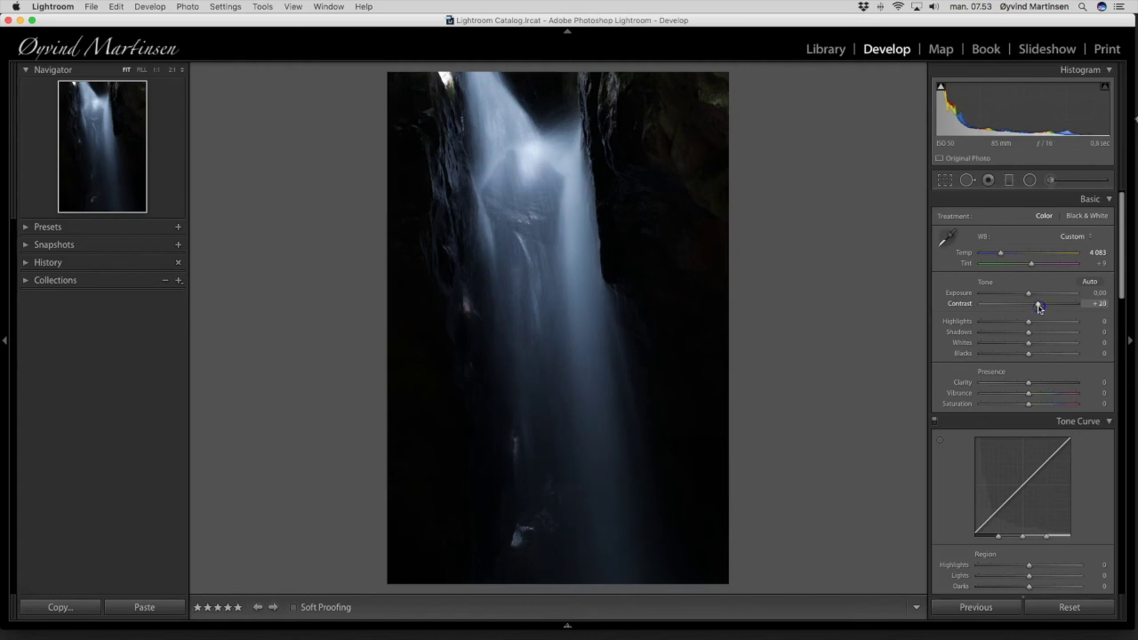
left_click_drag(1037, 325, 1028, 335)
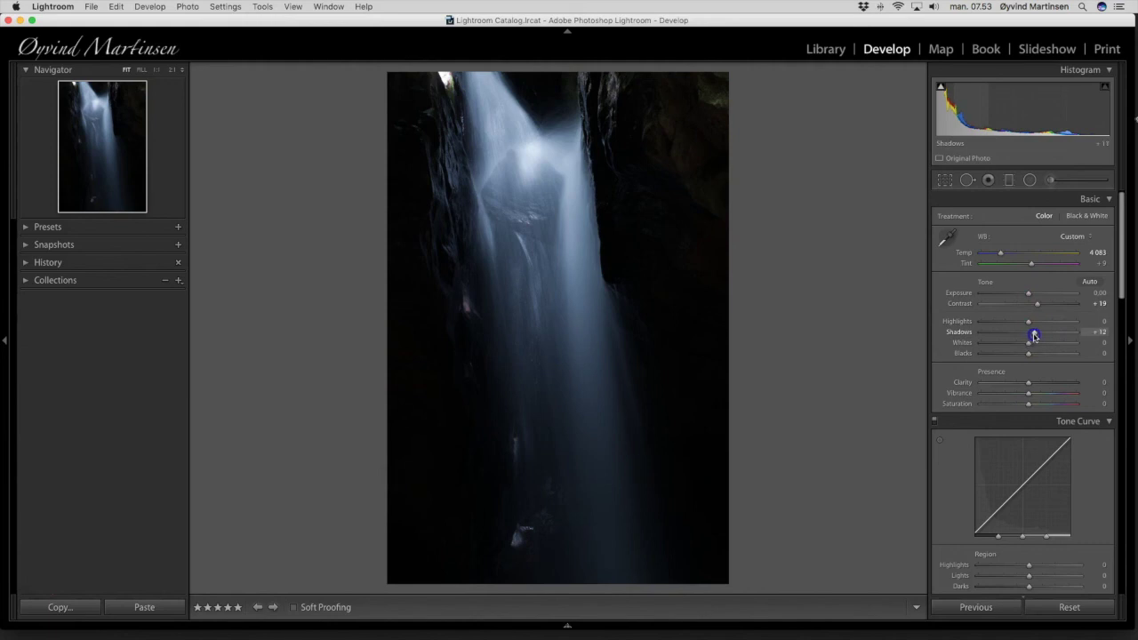
left_click_drag(1040, 335, 1067, 337)
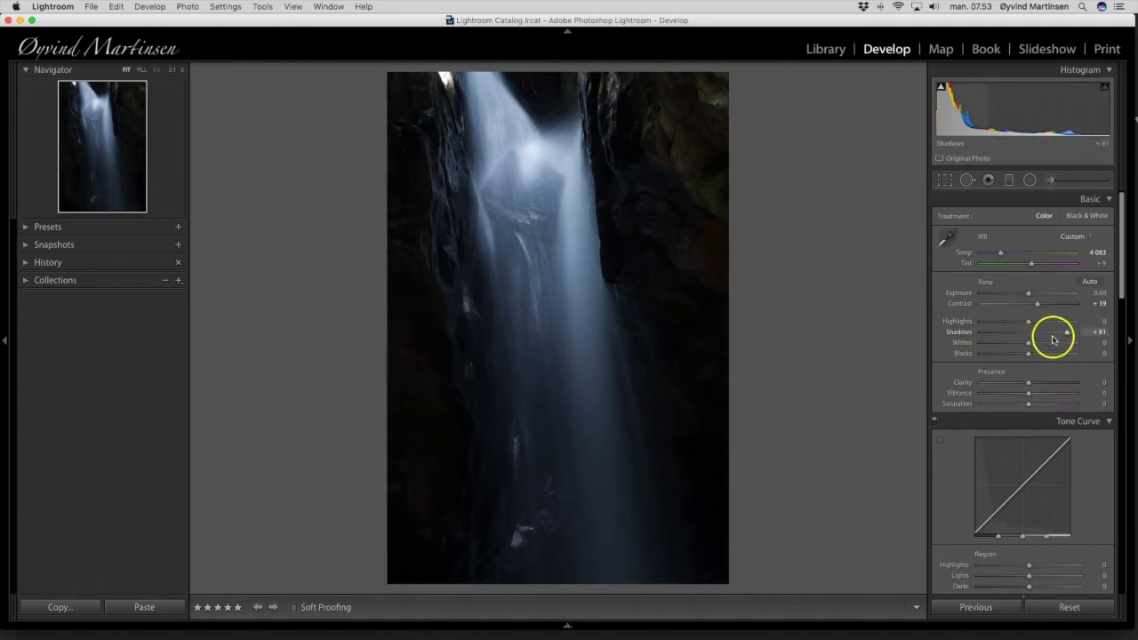
Step: Set the waterfall photo's presence to Clarity +22, Vibrance +45 and Saturation +12
left_click_drag(1029, 384, 1036, 384)
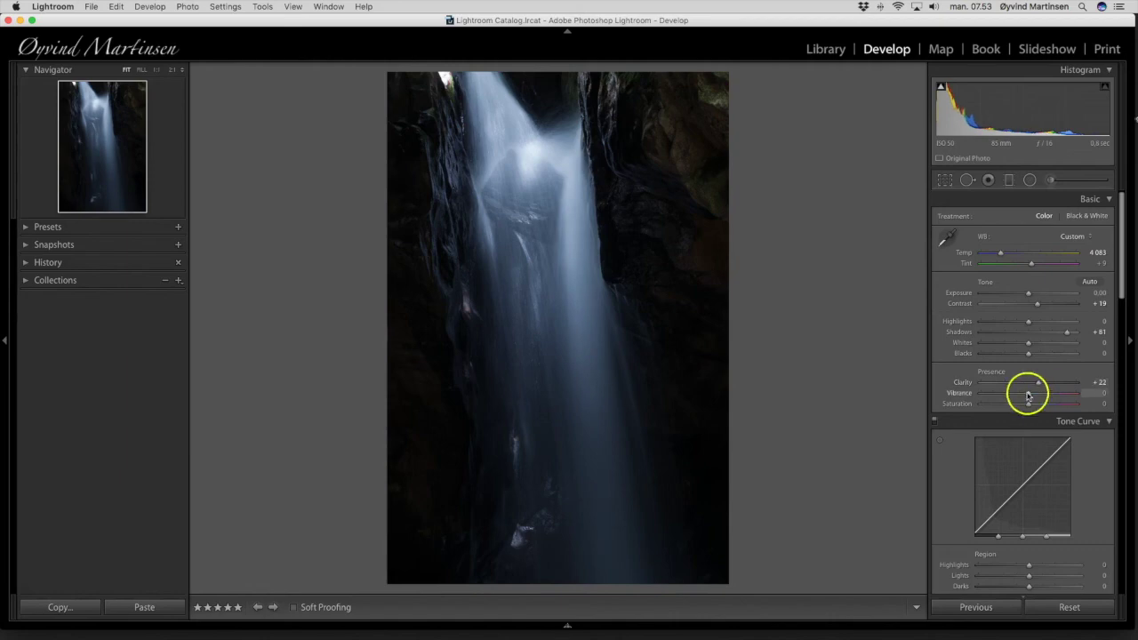
left_click_drag(1026, 394, 1035, 395)
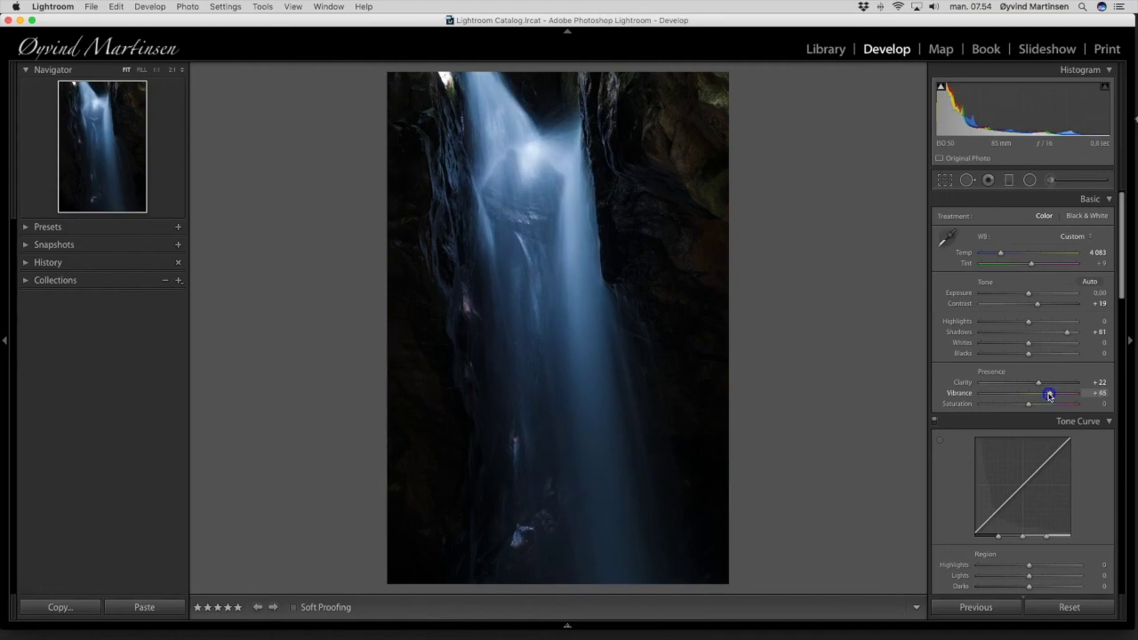
left_click_drag(1055, 405, 1026, 406)
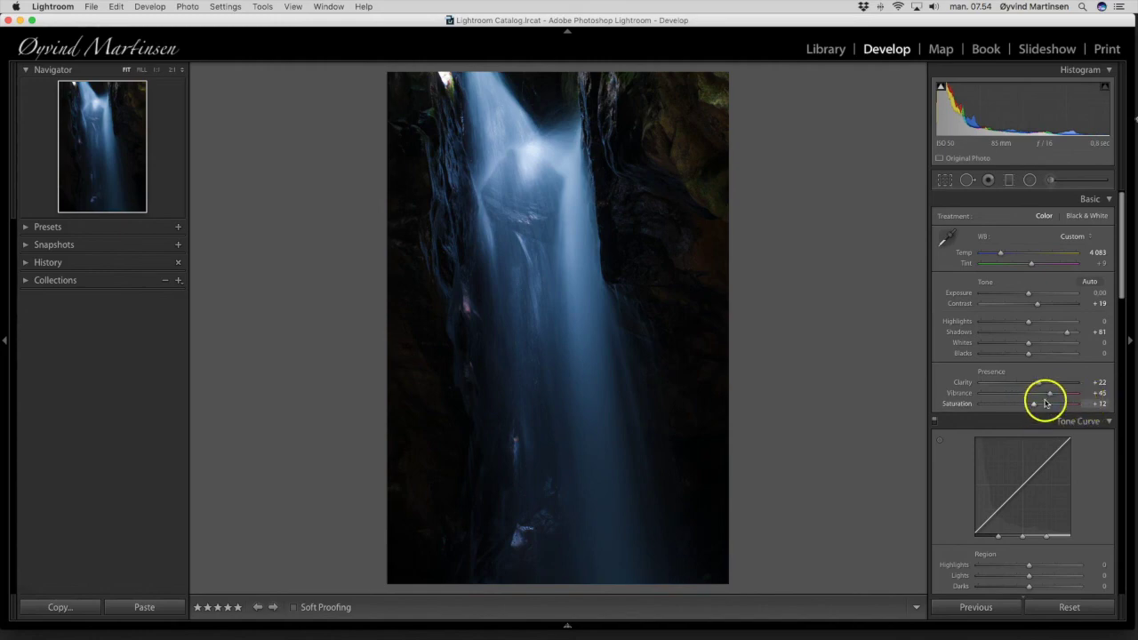
Step: Sharpen the waterfall photo with Amount 58, Radius 1.1 and Masking 40, previewing the mask while setting it
scroll(1043, 402, "down", 1)
scroll(1045, 402, "down", 10)
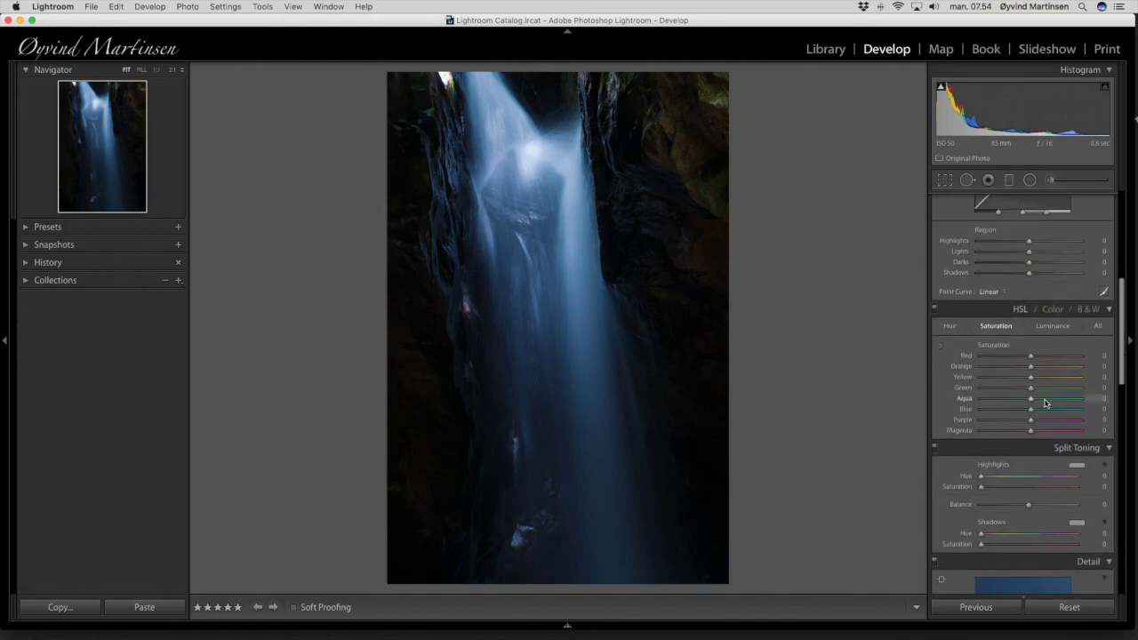
scroll(1044, 401, "down", 3)
left_click_drag(996, 308, 1011, 310)
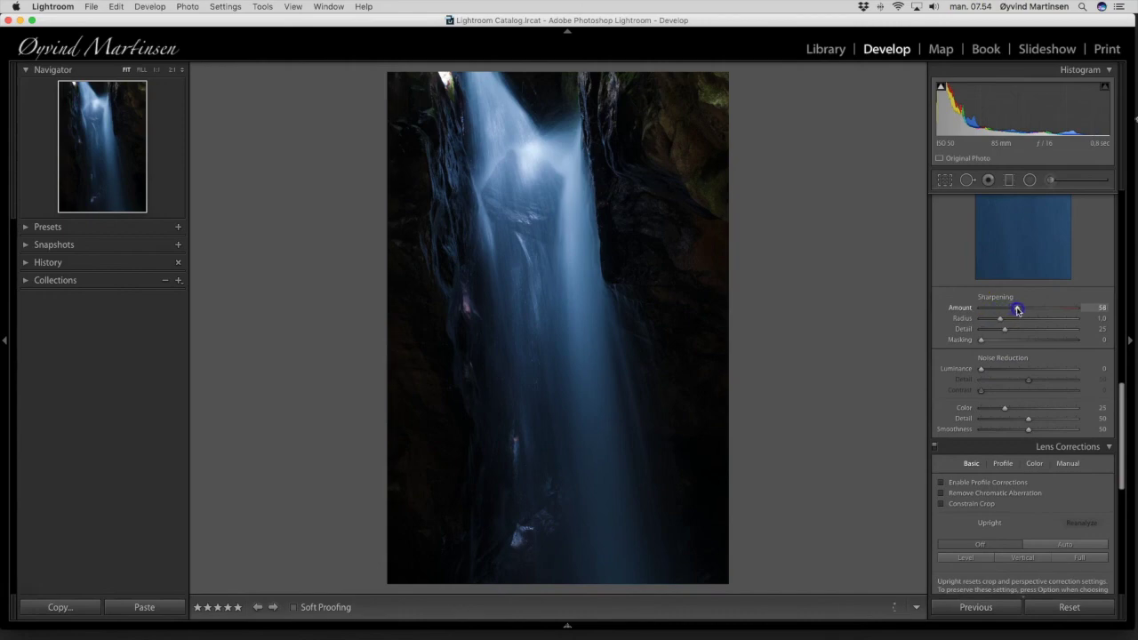
left_click_drag(1018, 310, 1004, 321)
left_click(981, 342)
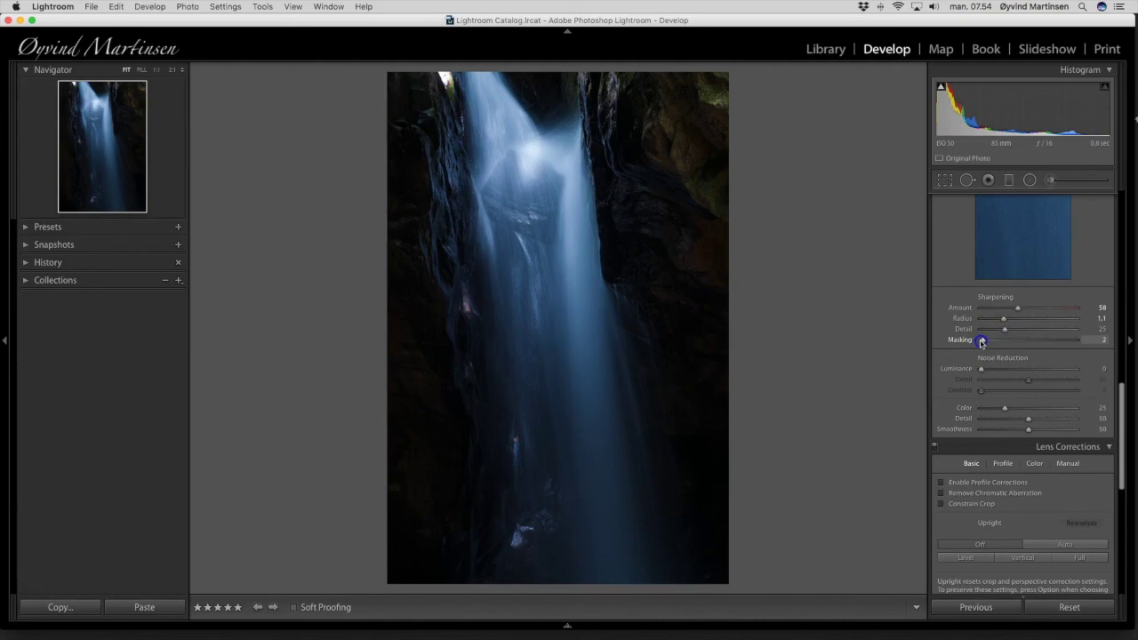
left_click_drag(982, 343, 1017, 345)
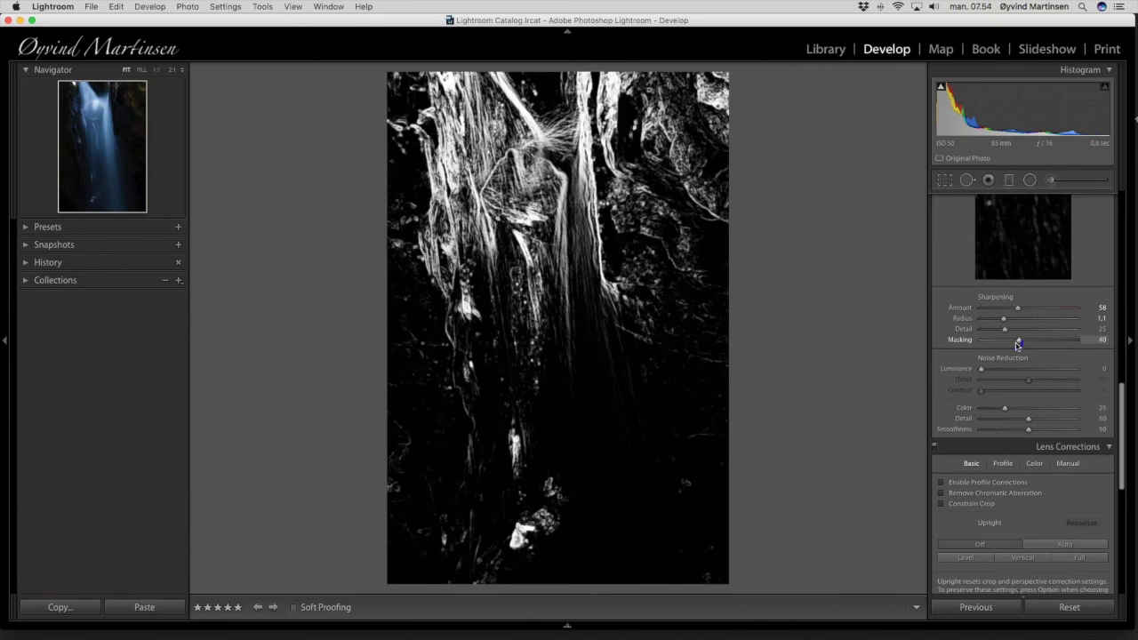
left_click_drag(1018, 345, 1018, 345)
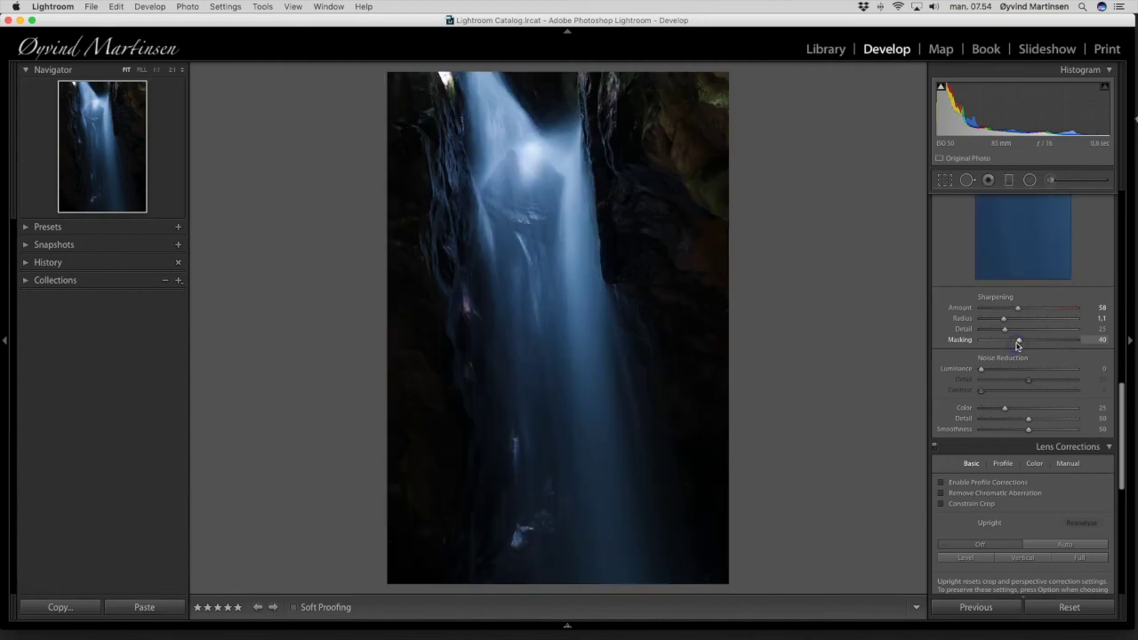
Step: Enable the waterfall photo's lens profile corrections and chromatic aberration removal, and reduce the profile's Vignetting amount to 12
left_click(941, 486)
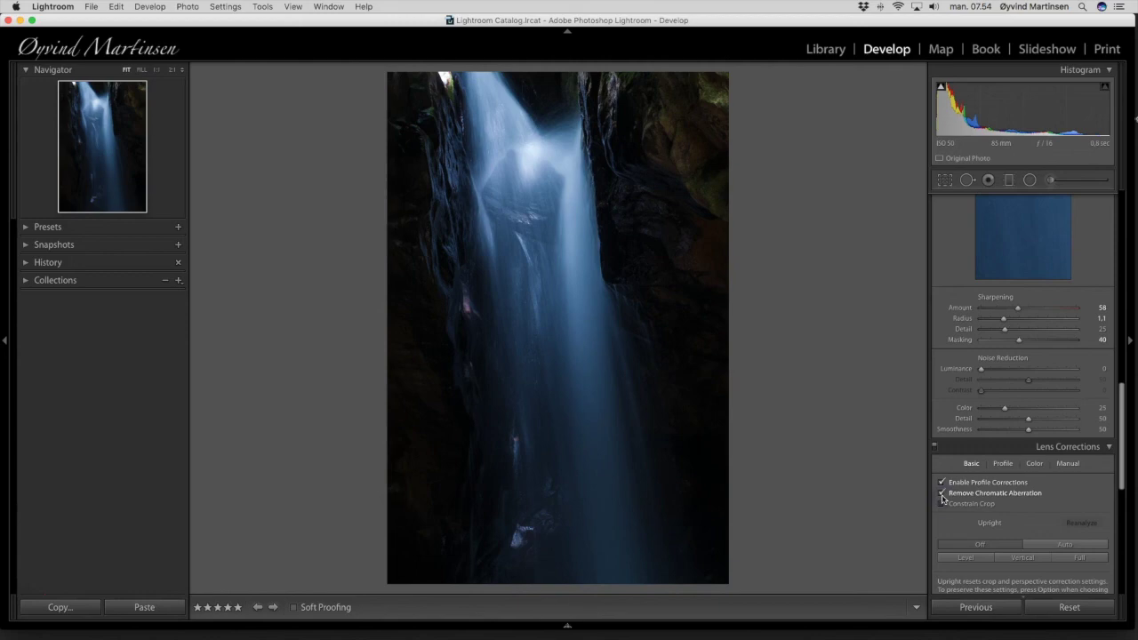
left_click(1002, 464)
left_click(1019, 585)
scroll(1022, 557, "down", 2)
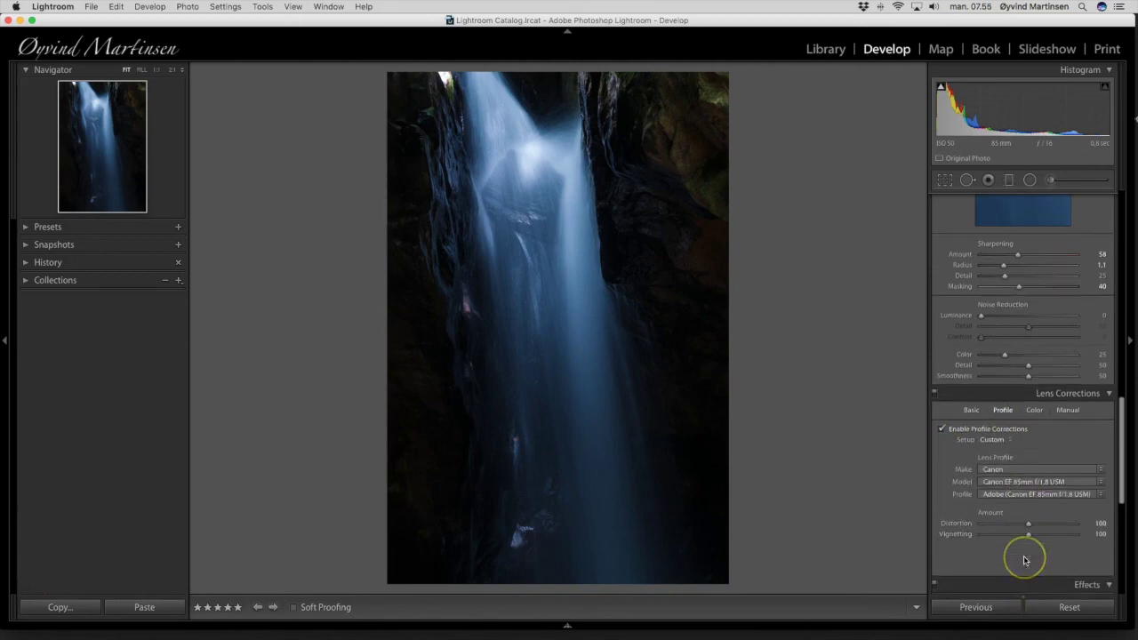
left_click_drag(1027, 532, 985, 533)
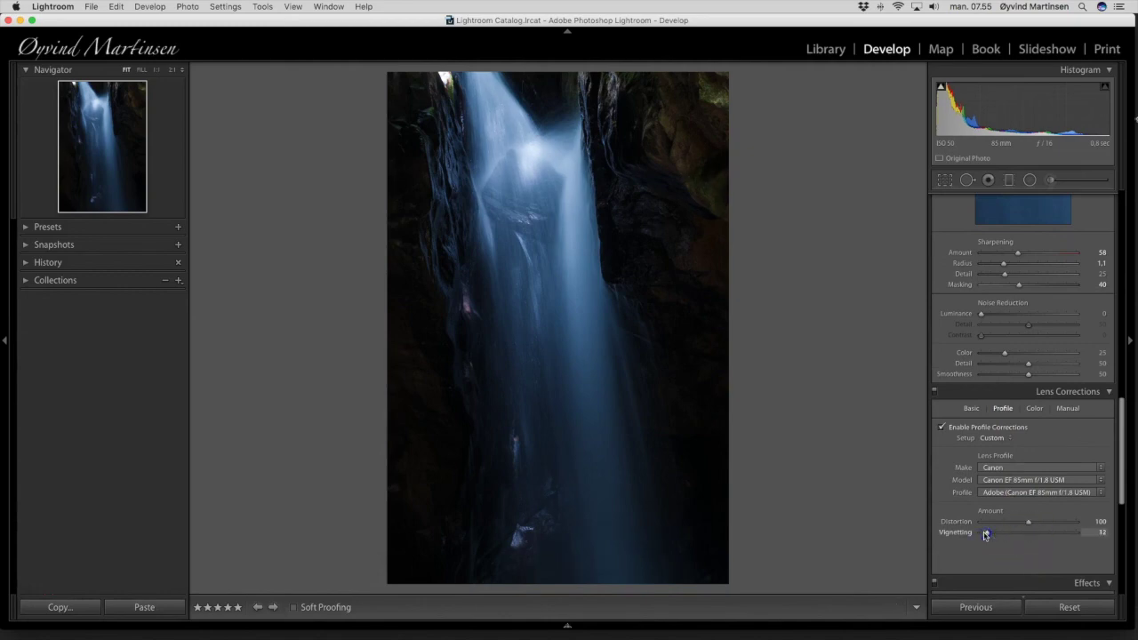
scroll(1019, 538, "down", 5)
scroll(1019, 538, "up", 10)
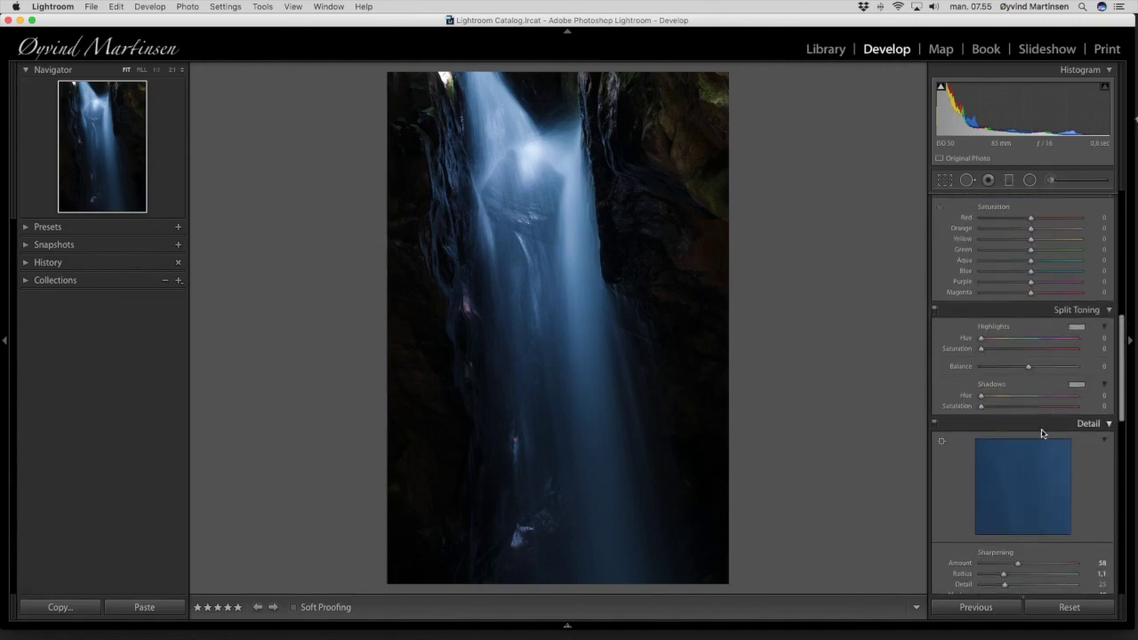
scroll(1073, 382, "up", 6)
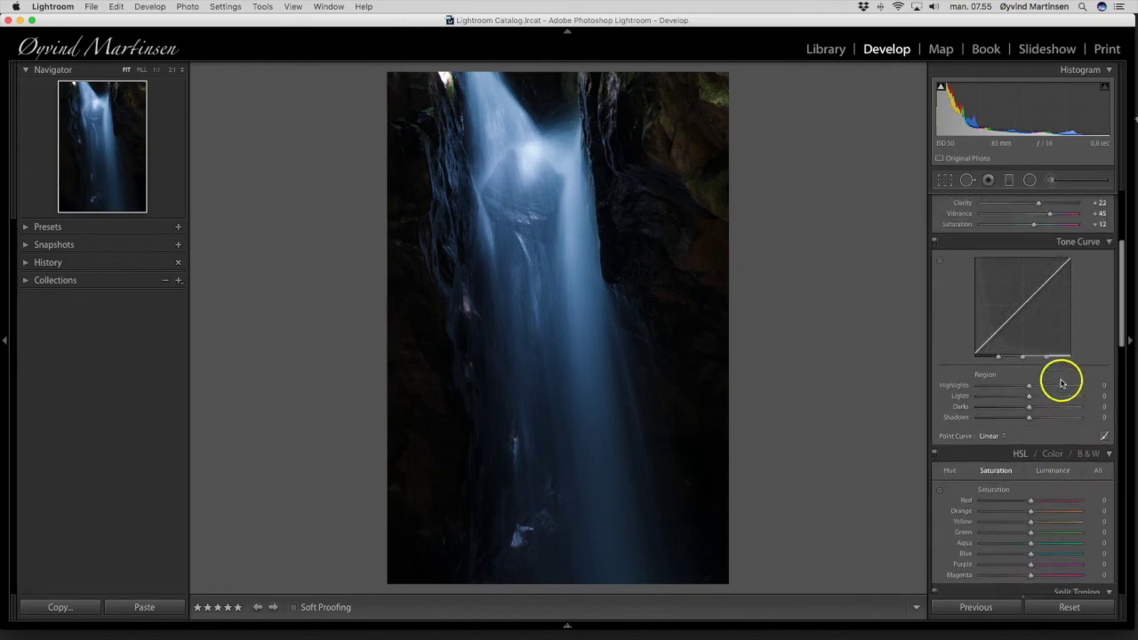